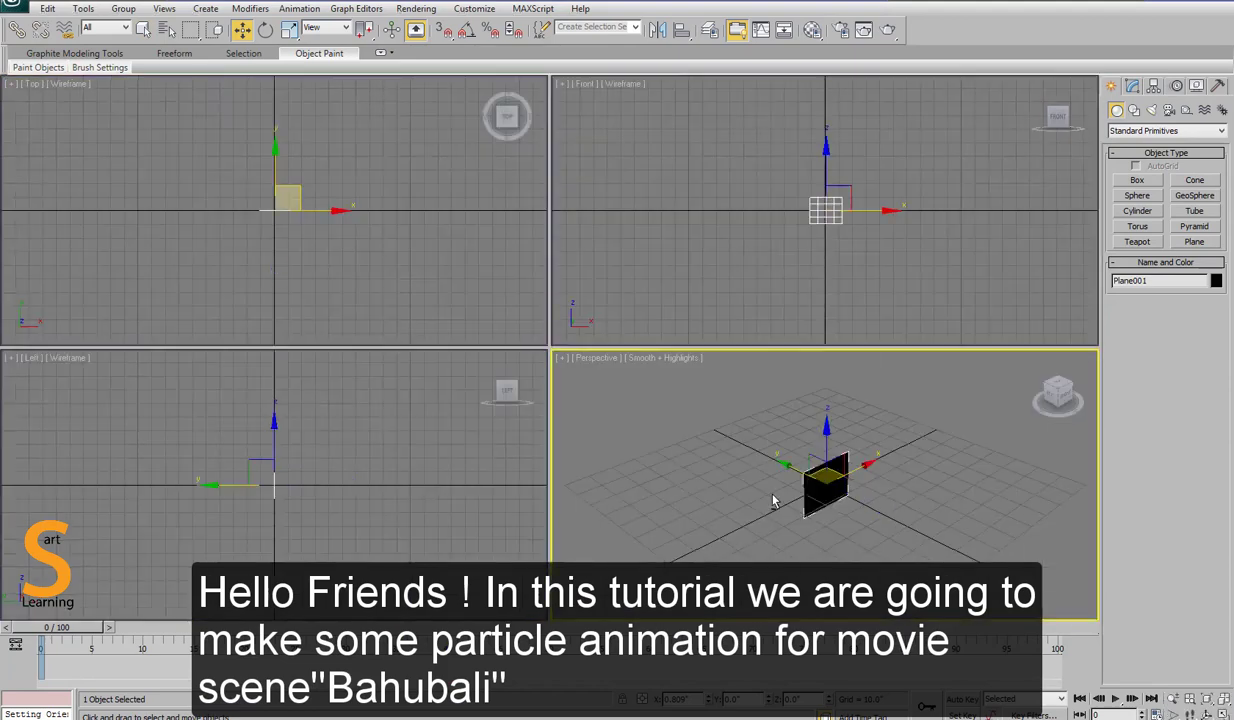
# - Show edged faces on the plane in the perspective view and set it to 1 length segment and 2 width segments
pyautogui.hotkey('alt', 'w')
pyautogui.keyDown('alt'); pyautogui.moveTo(646, 301); pyautogui.dragTo(625, 306, button='middle'); pyautogui.keyUp('alt')
pyautogui.press('F3')
pyautogui.press('F3')
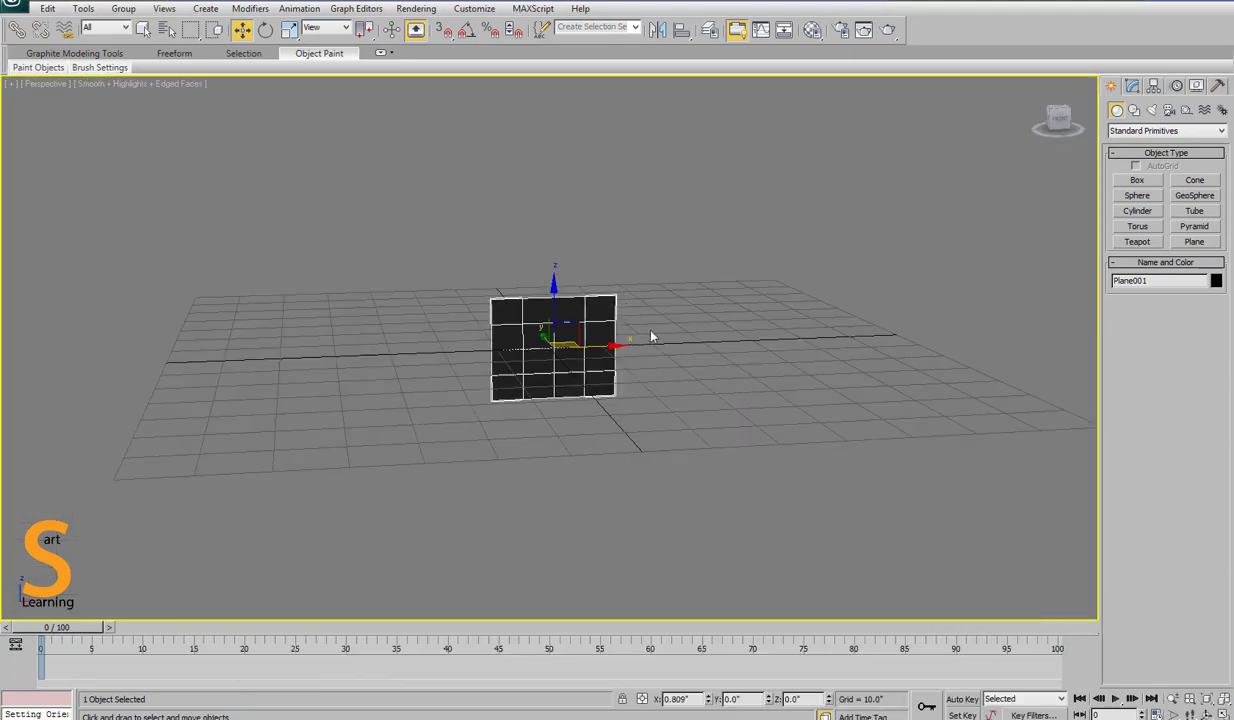
pyautogui.click(1154, 87)
pyautogui.rightClick(1210, 336)
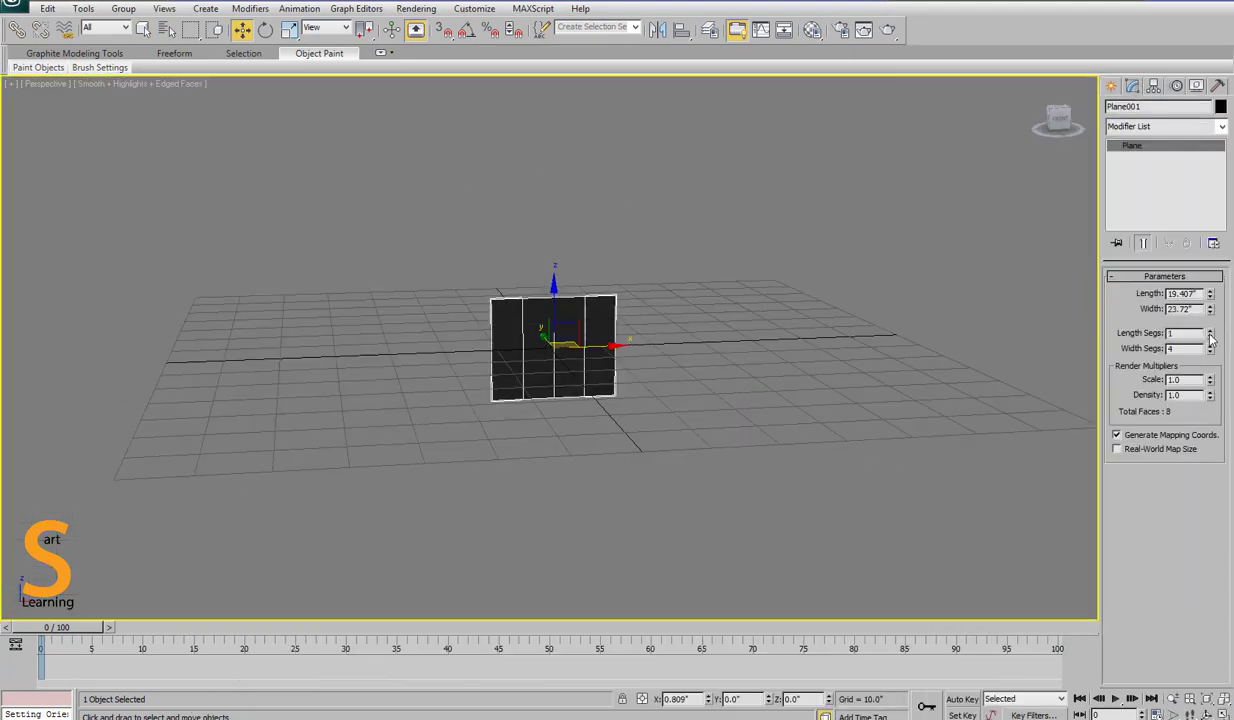
pyautogui.rightClick(1211, 352)
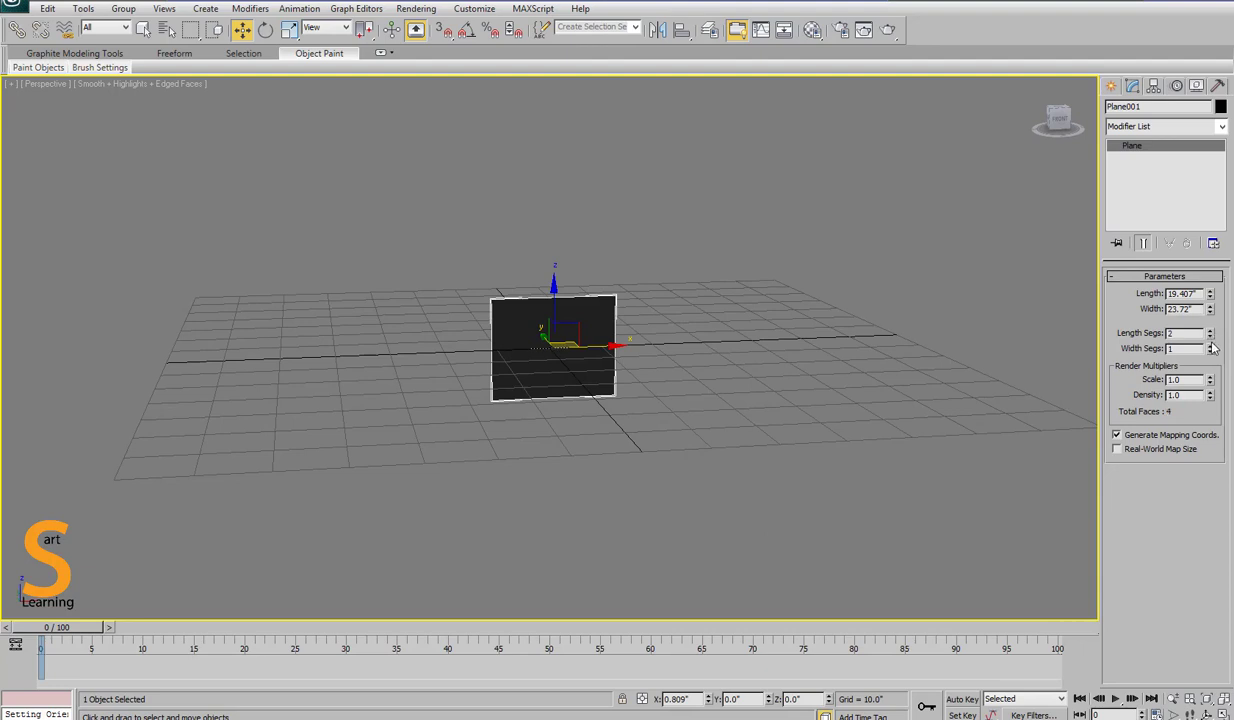
# - Convert the plane to an editable poly
pyautogui.keyDown('alt'); pyautogui.moveTo(575, 342); pyautogui.dragTo(593, 334, button='middle'); pyautogui.keyUp('alt')
pyautogui.rightClick(595, 330)
pyautogui.moveTo(645, 460)
pyautogui.click(748, 471)
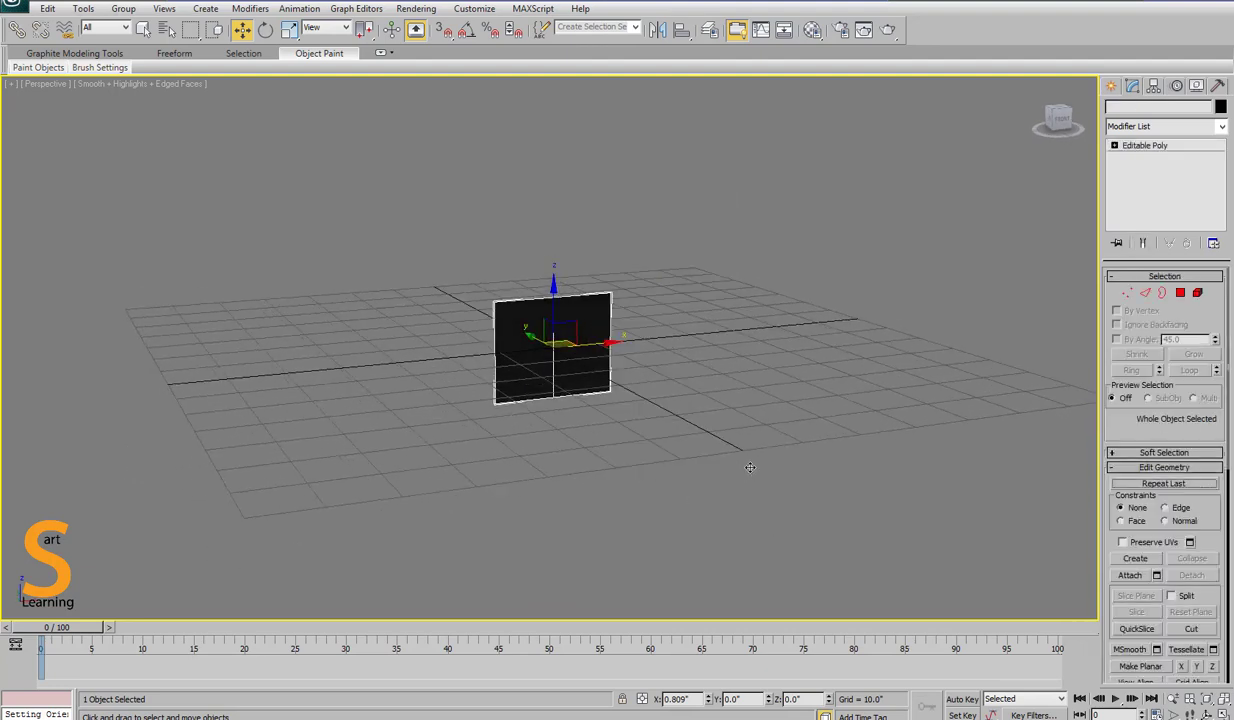
# - In the top view, move the plane's outer vertices on both sides up to Y about 11.4", forming a V shape
pyautogui.hotkey('alt', 'w')
pyautogui.rightClick(236, 216)
pyautogui.hotkey('alt', 'w')
pyautogui.hotkey('alt', 'w')
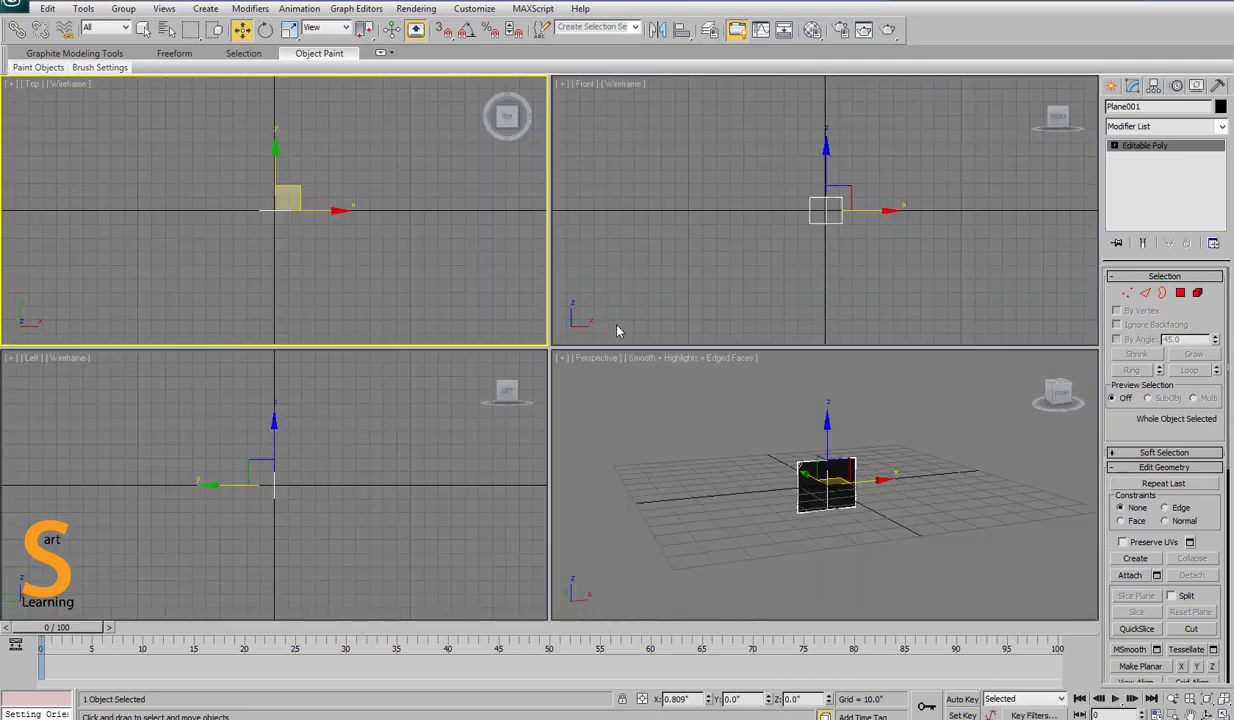
pyautogui.hotkey('alt', 'w')
pyautogui.press('1')
pyautogui.scroll(3, 603, 334)
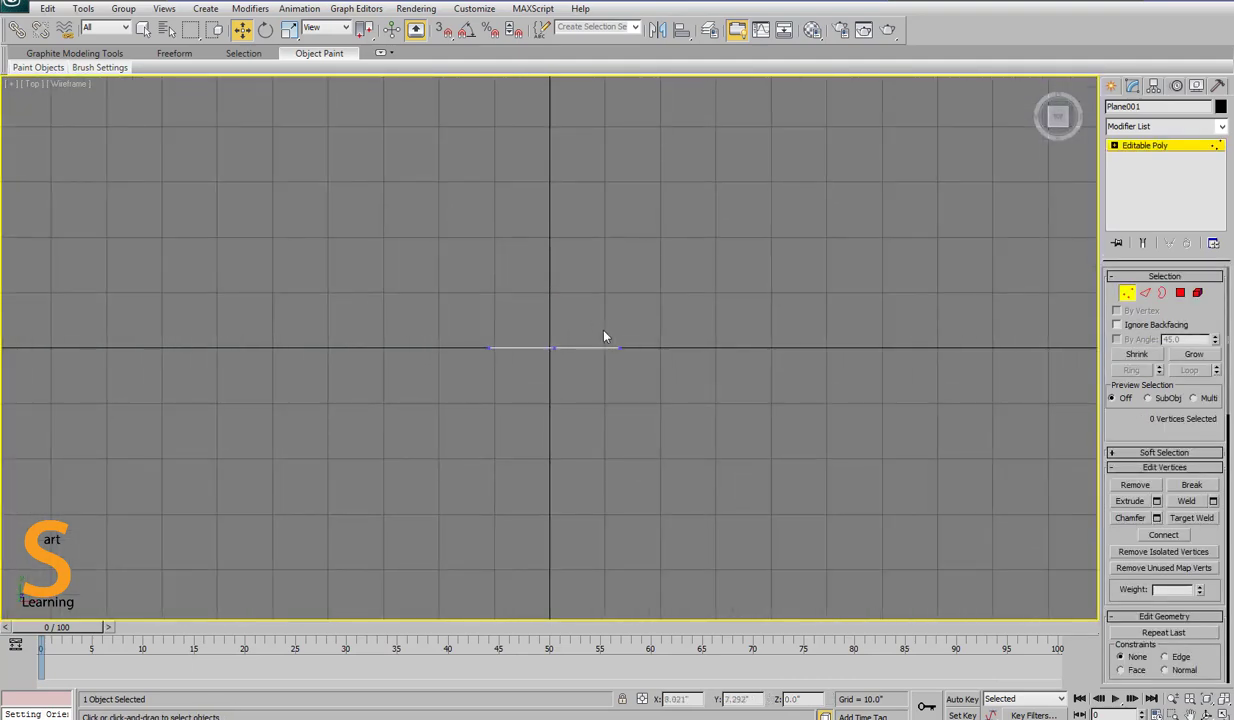
pyautogui.moveTo(603, 334); pyautogui.dragTo(640, 364)
pyautogui.keyDown('ctrl'); pyautogui.moveTo(472, 322); pyautogui.dragTo(536, 357); pyautogui.keyUp('ctrl')
pyautogui.moveTo(553, 309); pyautogui.dragTo(553, 247)
# - With Auto Key on, move the outer vertices down to Y about -8.4" at frame 5
pyautogui.click(958, 700)
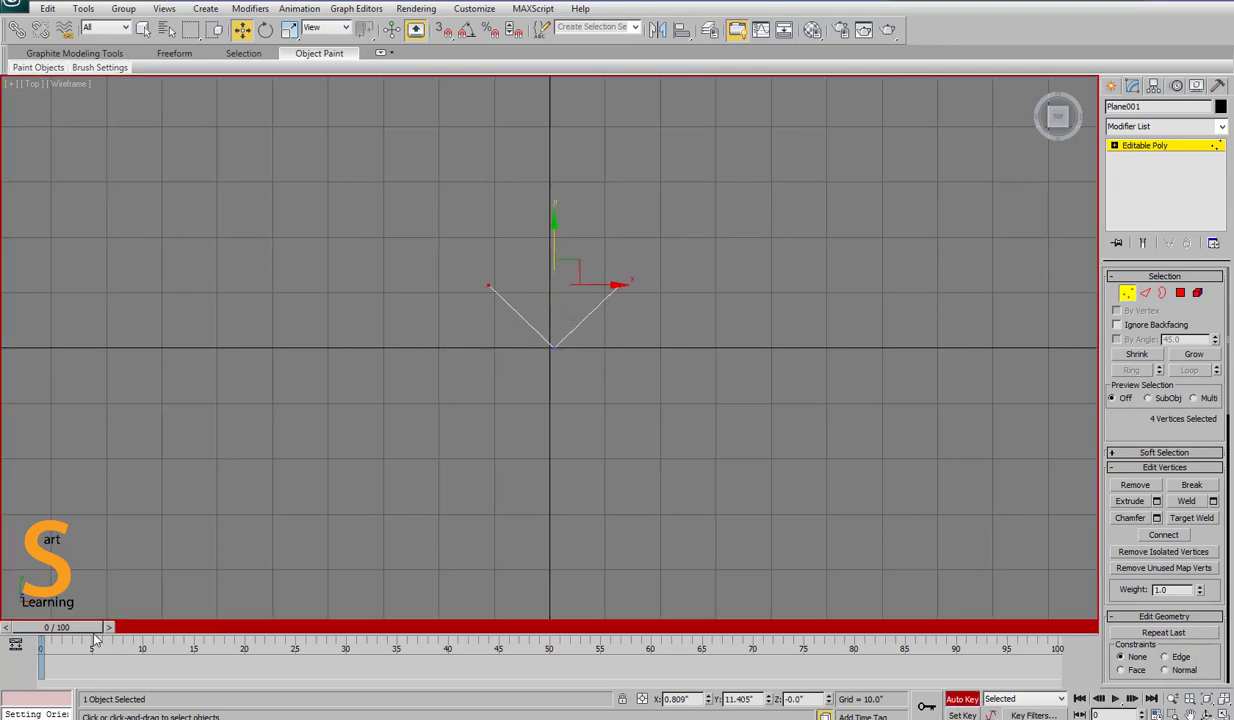
pyautogui.moveTo(94, 630); pyautogui.dragTo(144, 627)
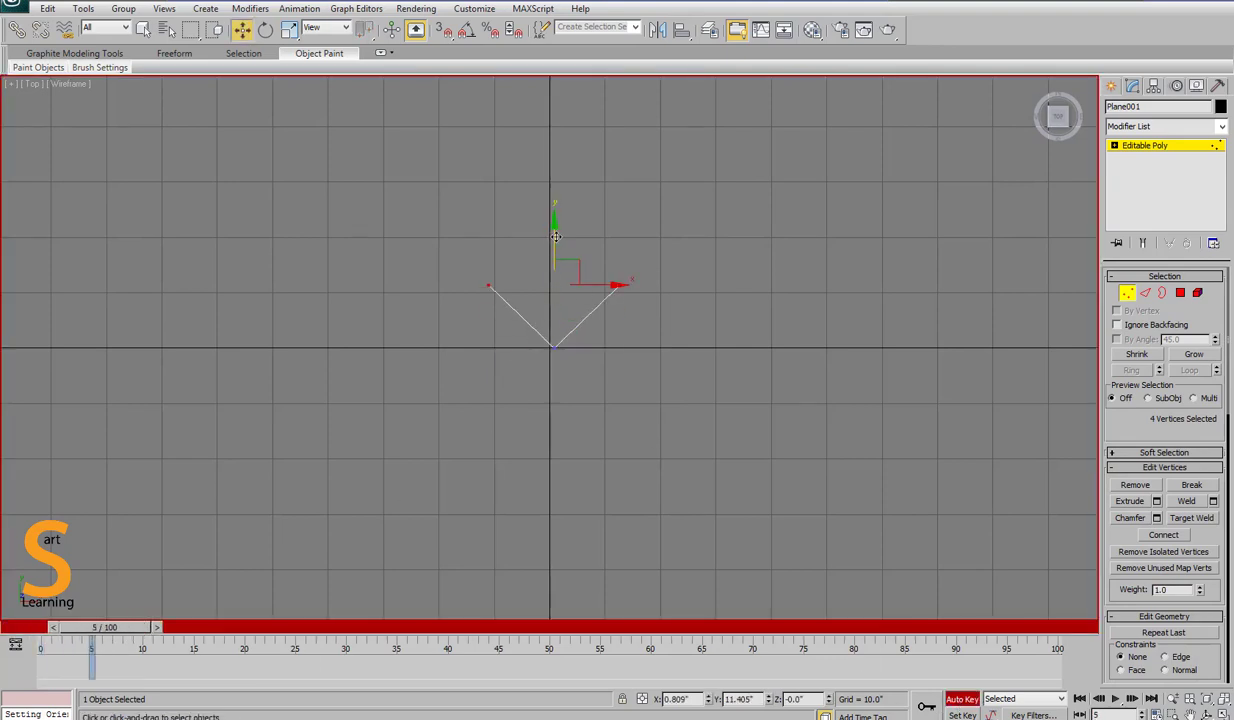
pyautogui.moveTo(555, 236); pyautogui.dragTo(555, 343)
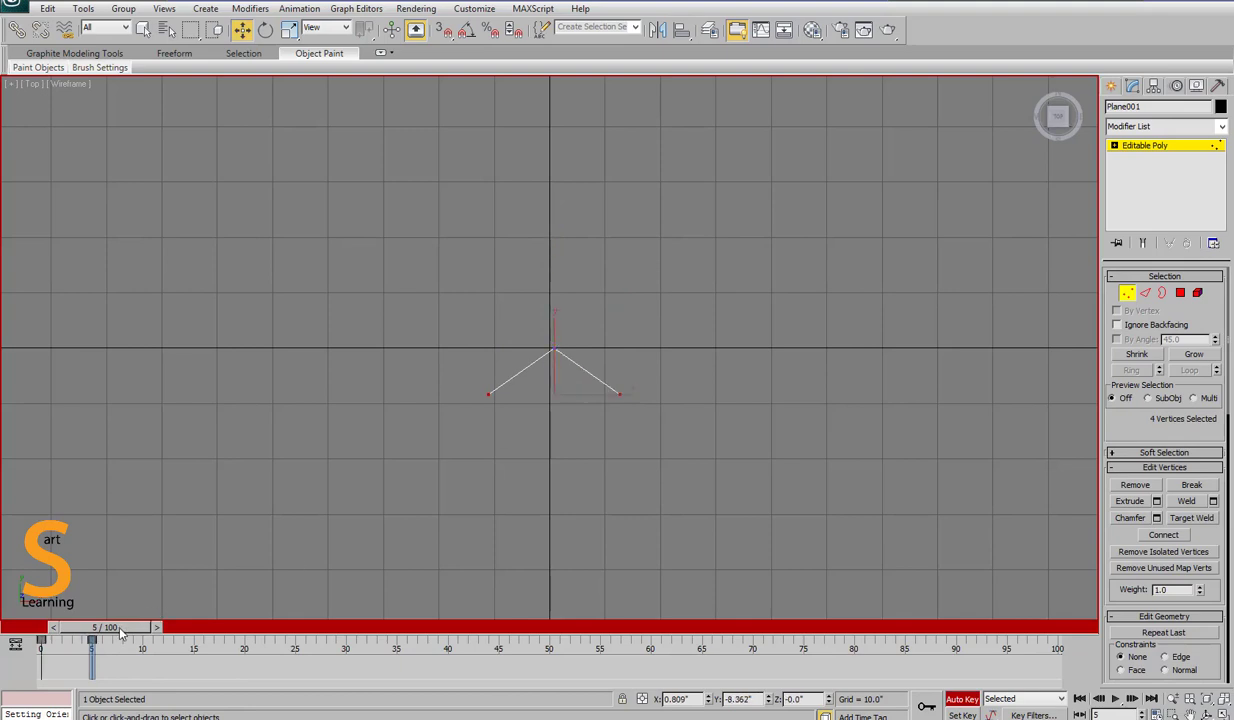
# - Copy the vertex key from frame 0 to frame 10, return to the perspective view and turn off Auto Key
pyautogui.moveTo(120, 627); pyautogui.dragTo(172, 645)
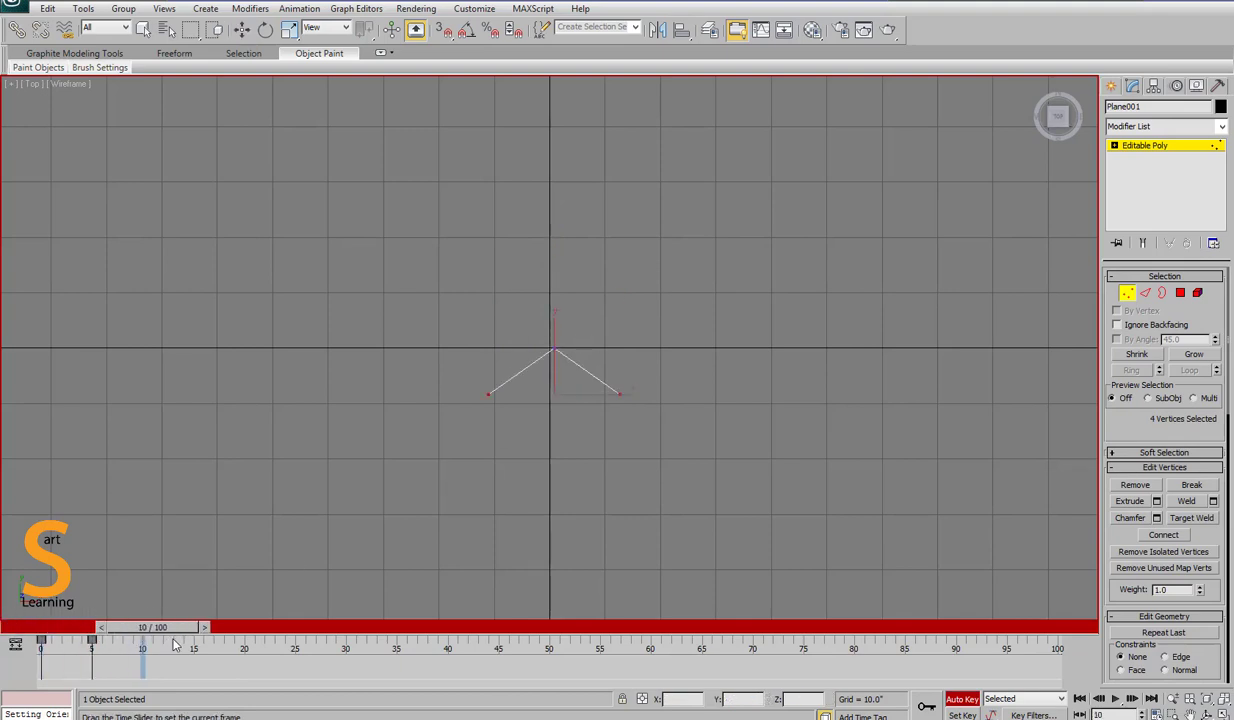
pyautogui.press('w')
pyautogui.keyDown('shift'); pyautogui.moveTo(41, 642); pyautogui.dragTo(194, 648); pyautogui.keyUp('shift')
pyautogui.press('w')
pyautogui.press('p')
pyautogui.press('w')
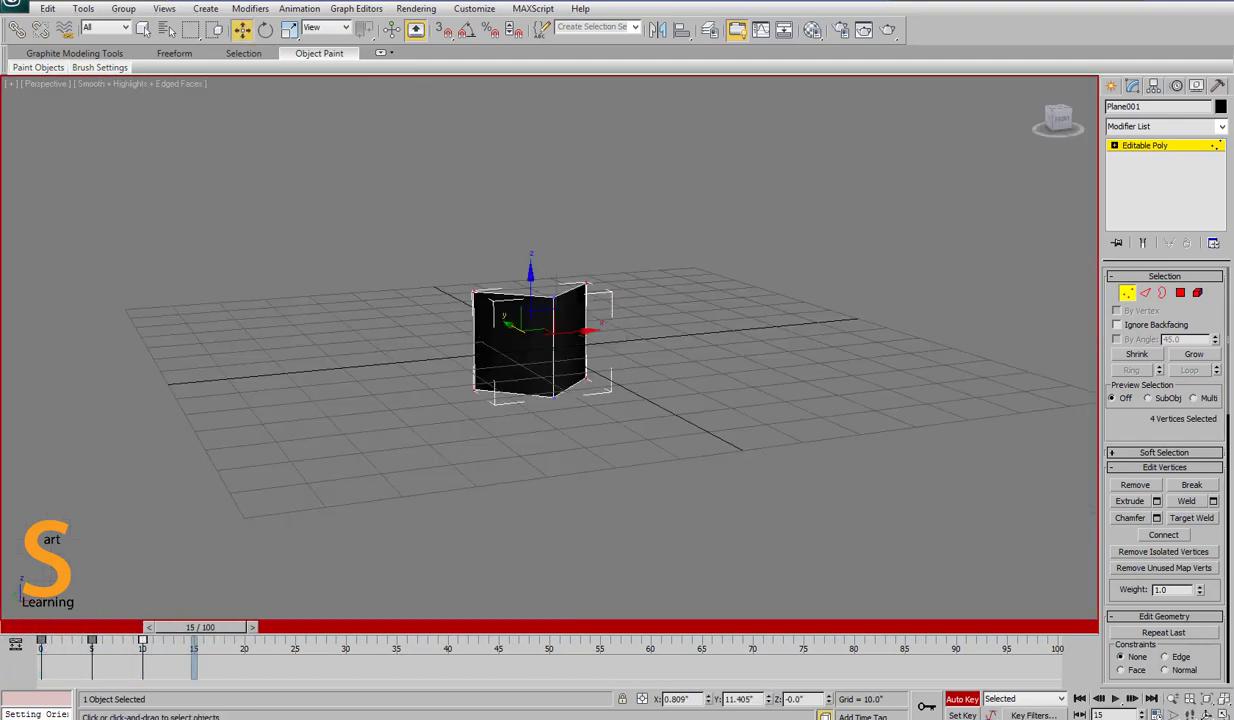
pyautogui.click(963, 700)
# - Open the Curve Editor and select the Vertex 1, 3, 4 and 6 tracks under the plane's Master Point Controller
pyautogui.click(360, 9)
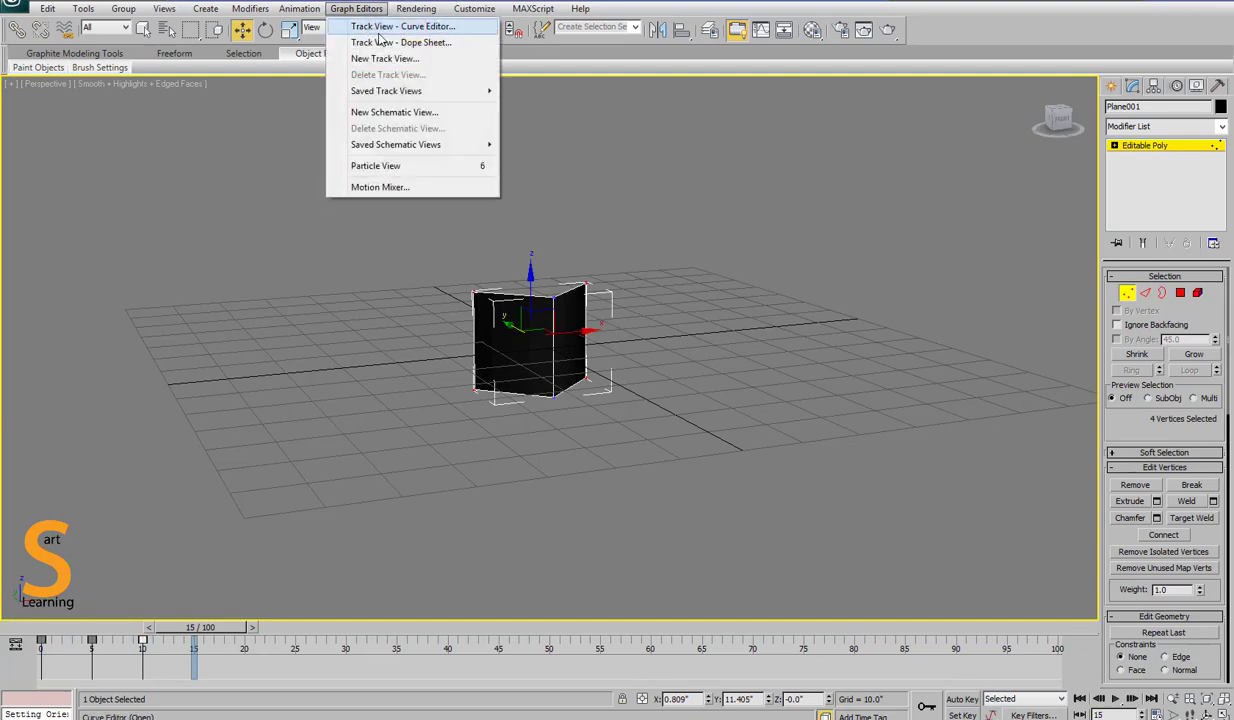
pyautogui.click(368, 30)
pyautogui.moveTo(124, 250); pyautogui.dragTo(130, 84)
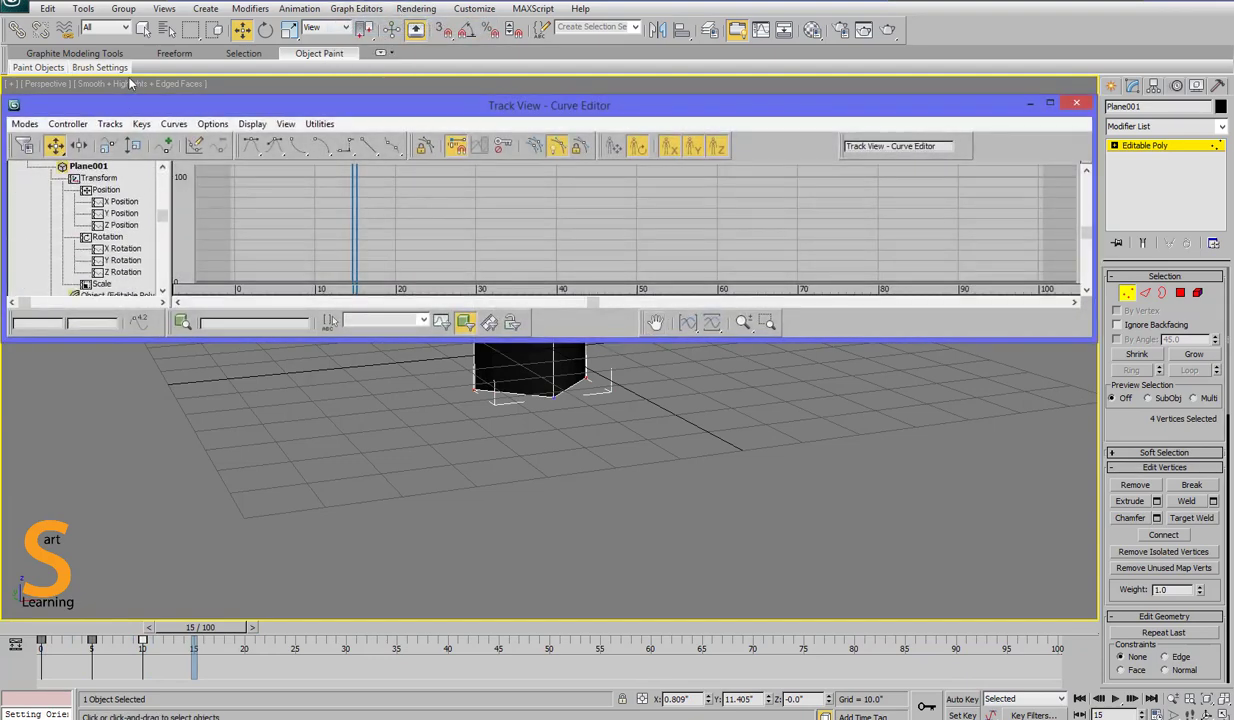
pyautogui.scroll(-3, 96, 283)
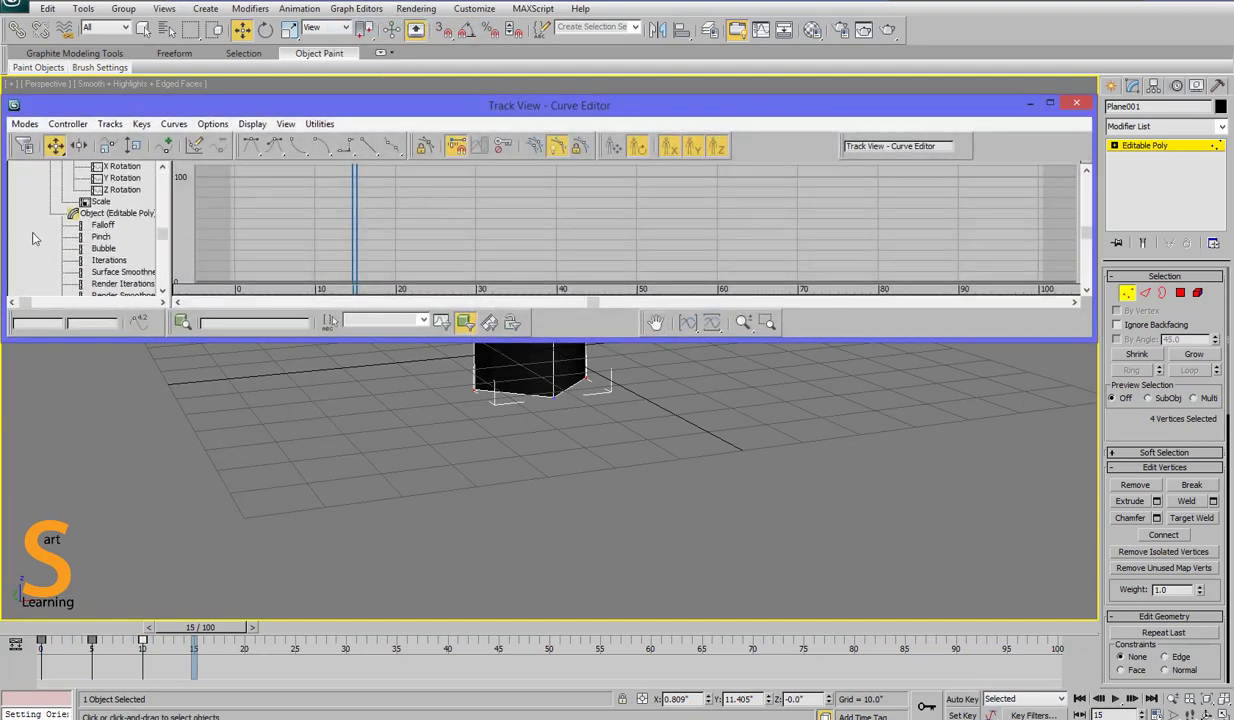
pyautogui.scroll(-4, 61, 192)
pyautogui.click(80, 225)
pyautogui.click(119, 237)
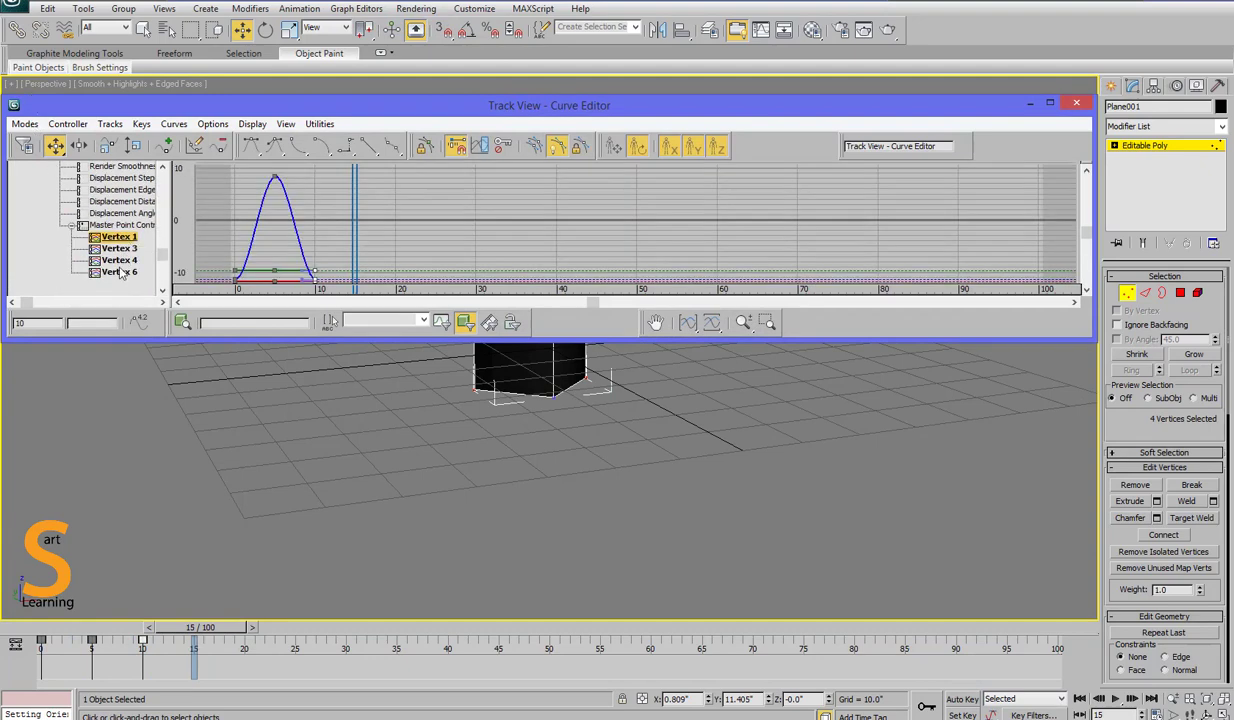
pyautogui.keyDown('shift'); pyautogui.click(118, 272); pyautogui.keyUp('shift')
# - Set the out-of-range type so the selected vertex curves repeat beyond the last key, and close the Curve Editor
pyautogui.click(455, 146)
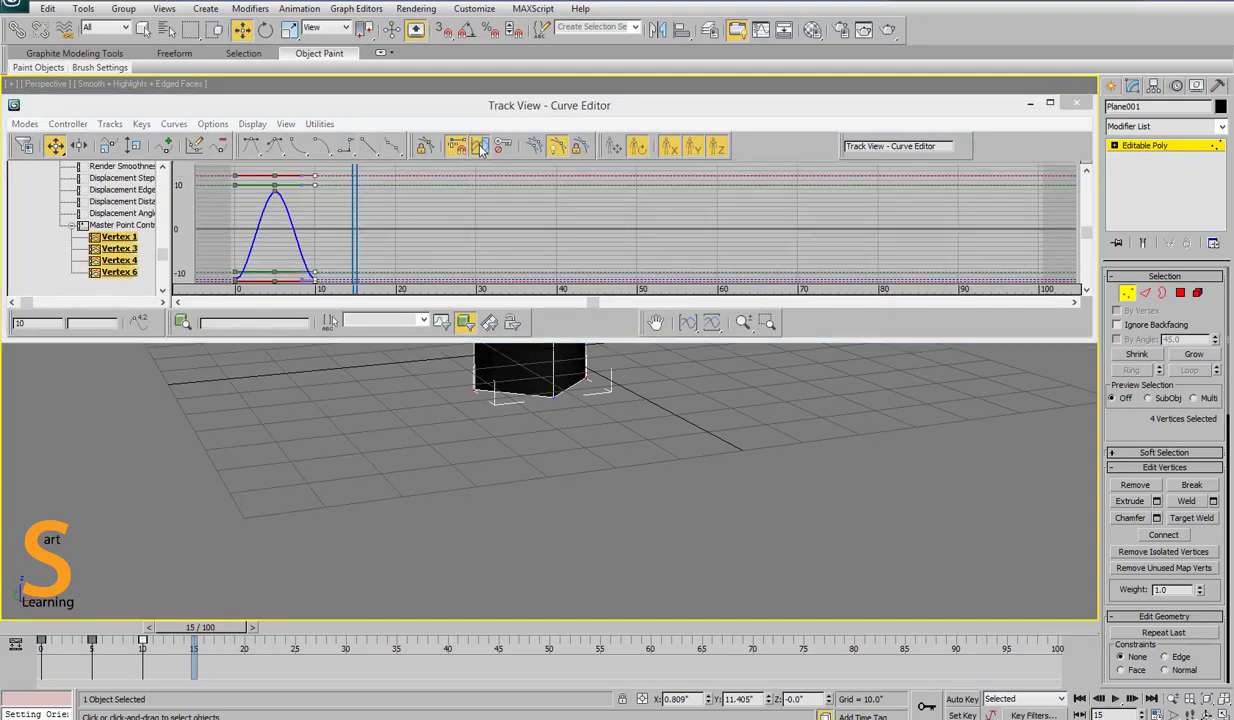
pyautogui.click(177, 208)
pyautogui.click(234, 170)
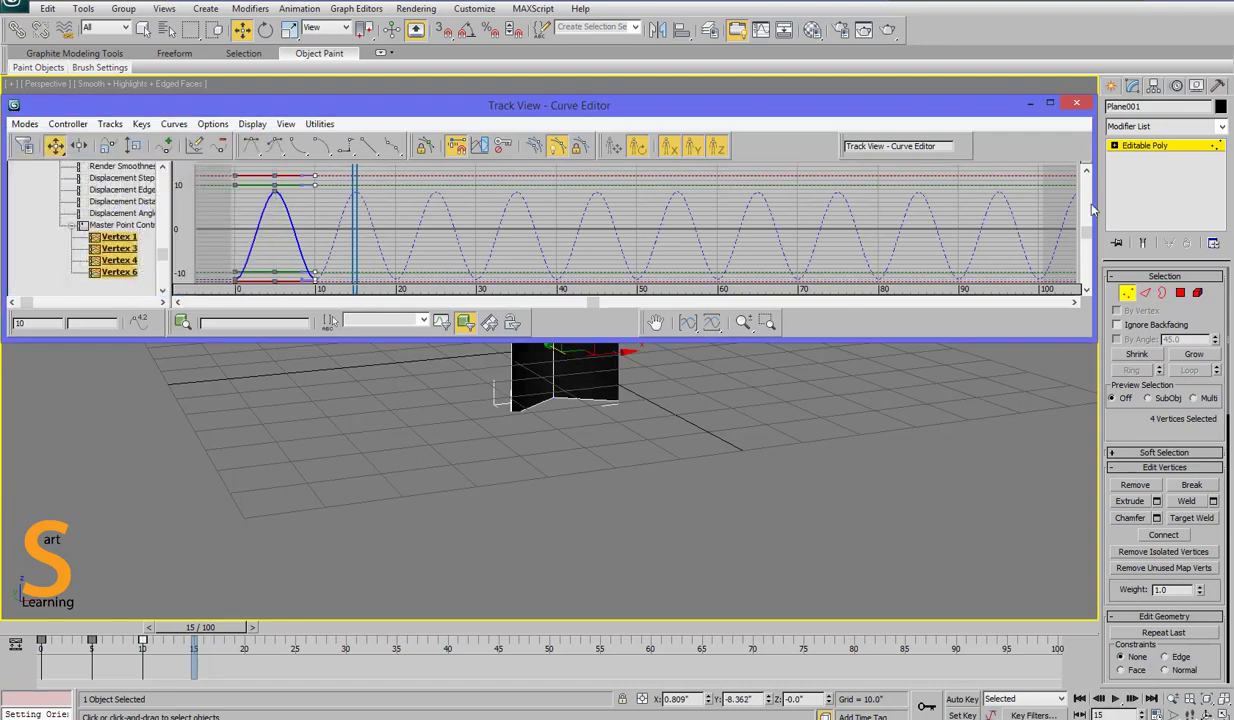
pyautogui.click(1076, 105)
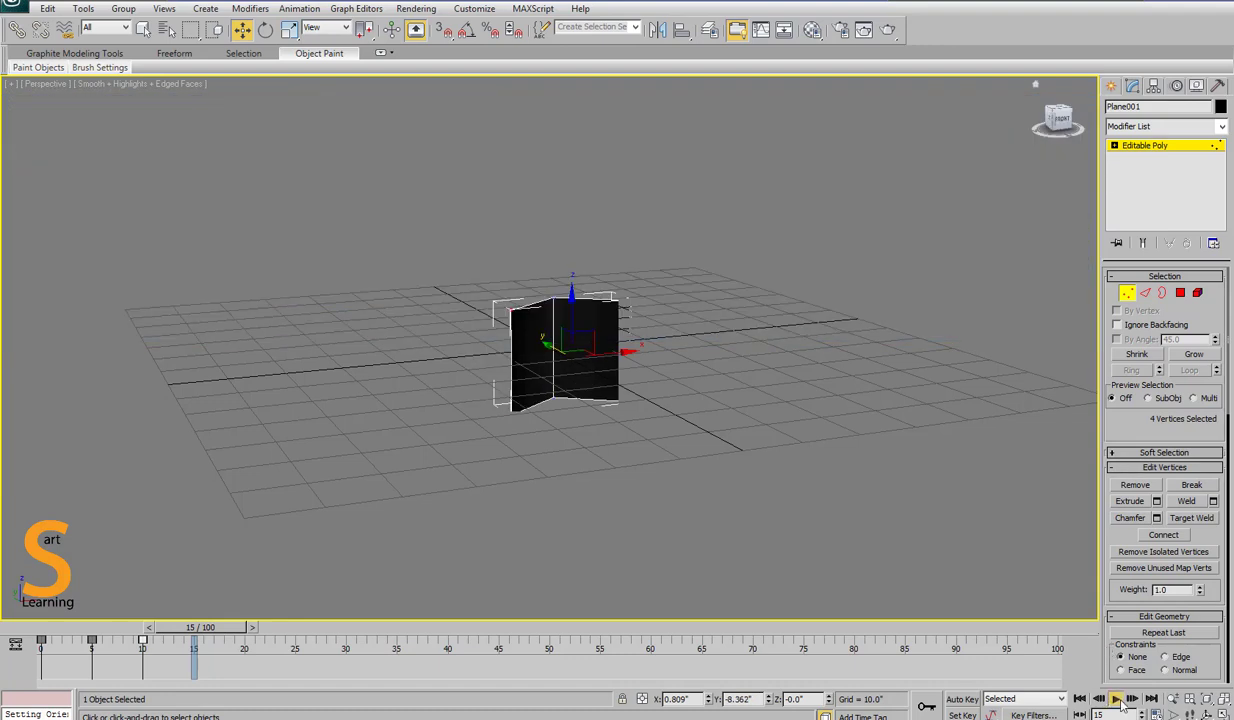
# - Preview the flapping animation, set the playback speed to 1/2x and play it again
pyautogui.click(1117, 700)
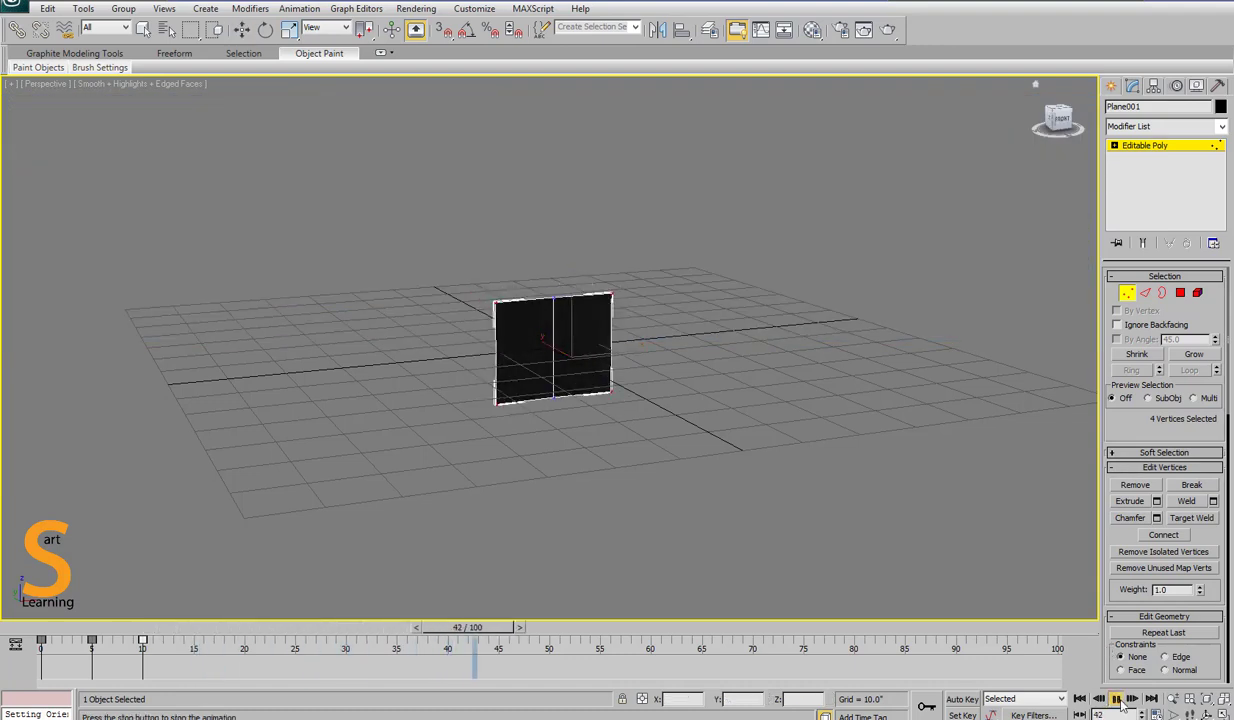
pyautogui.click(1117, 700)
pyautogui.press('w')
pyautogui.click(1156, 714)
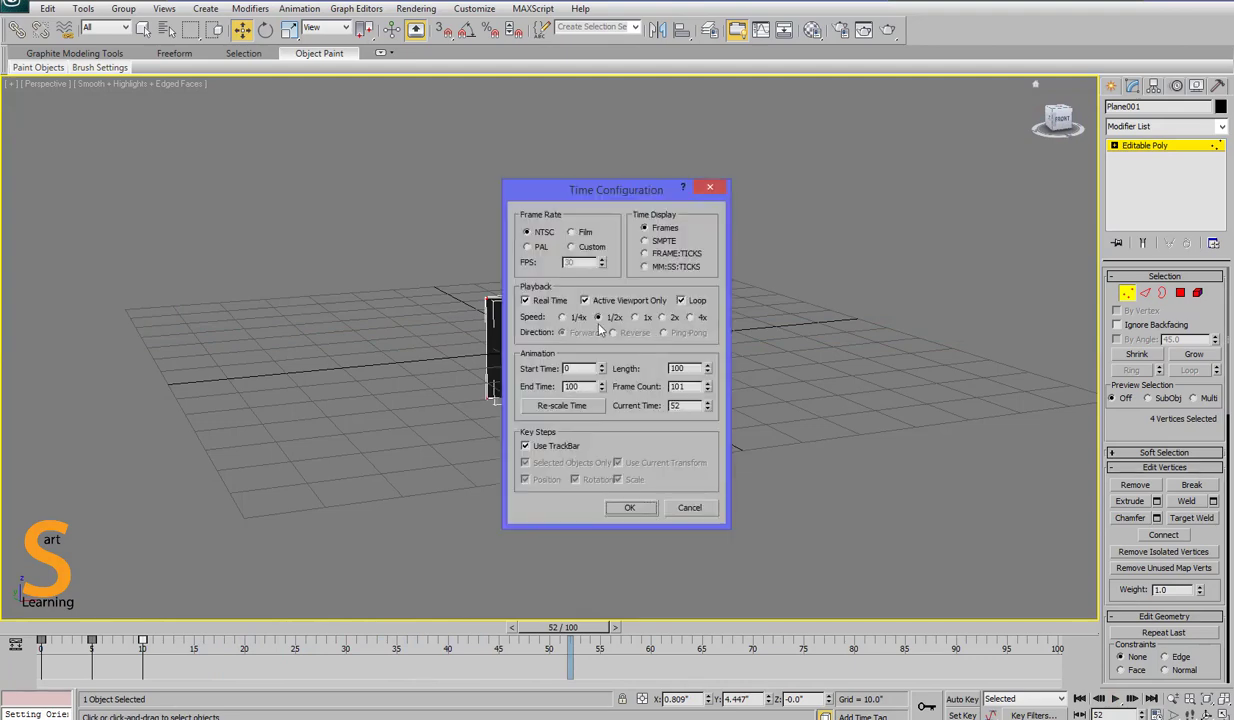
pyautogui.click(629, 507)
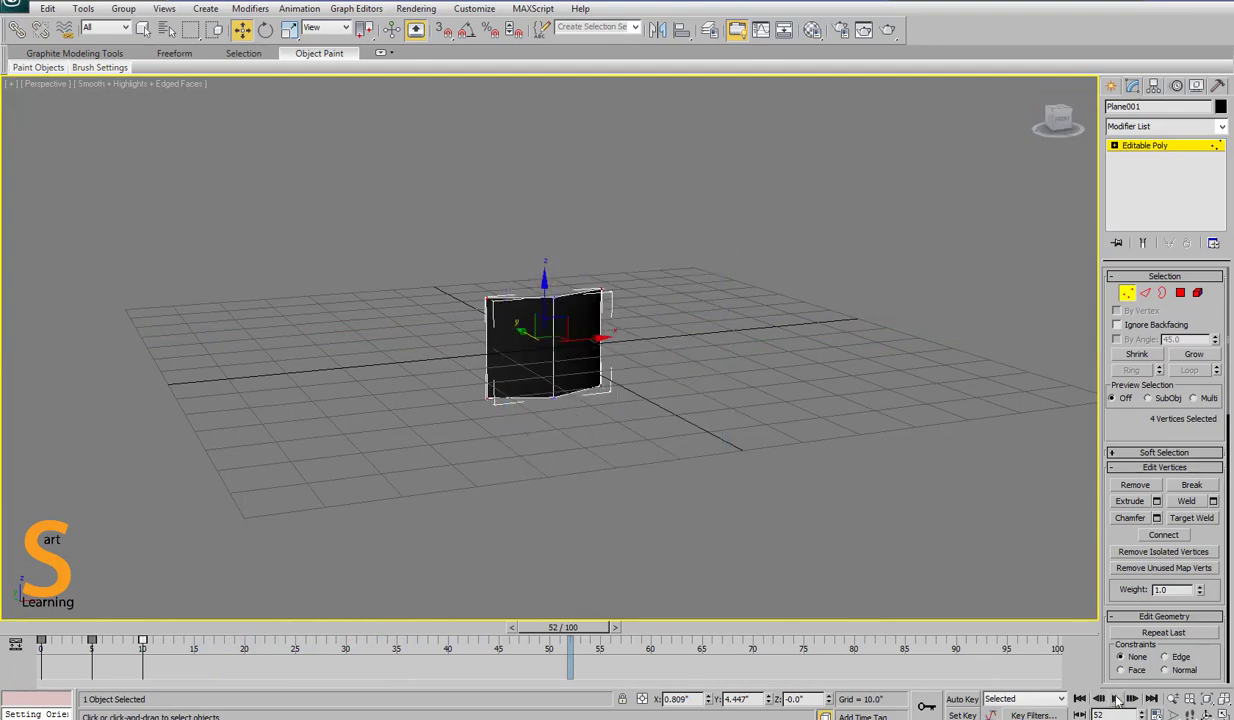
pyautogui.click(1117, 700)
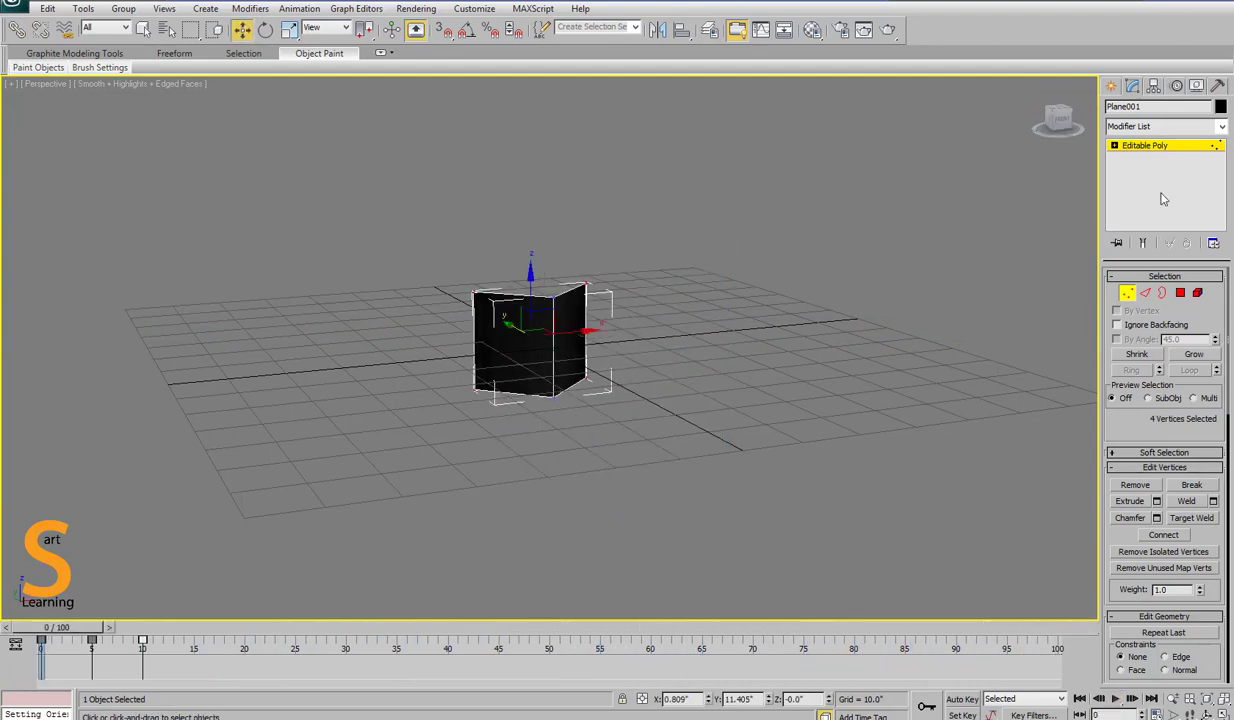
# - Leave vertex editing, reselect the whole plane and assign the 01 - Default material to it
pyautogui.click(1146, 145)
pyautogui.click(640, 350)
pyautogui.click(536, 331)
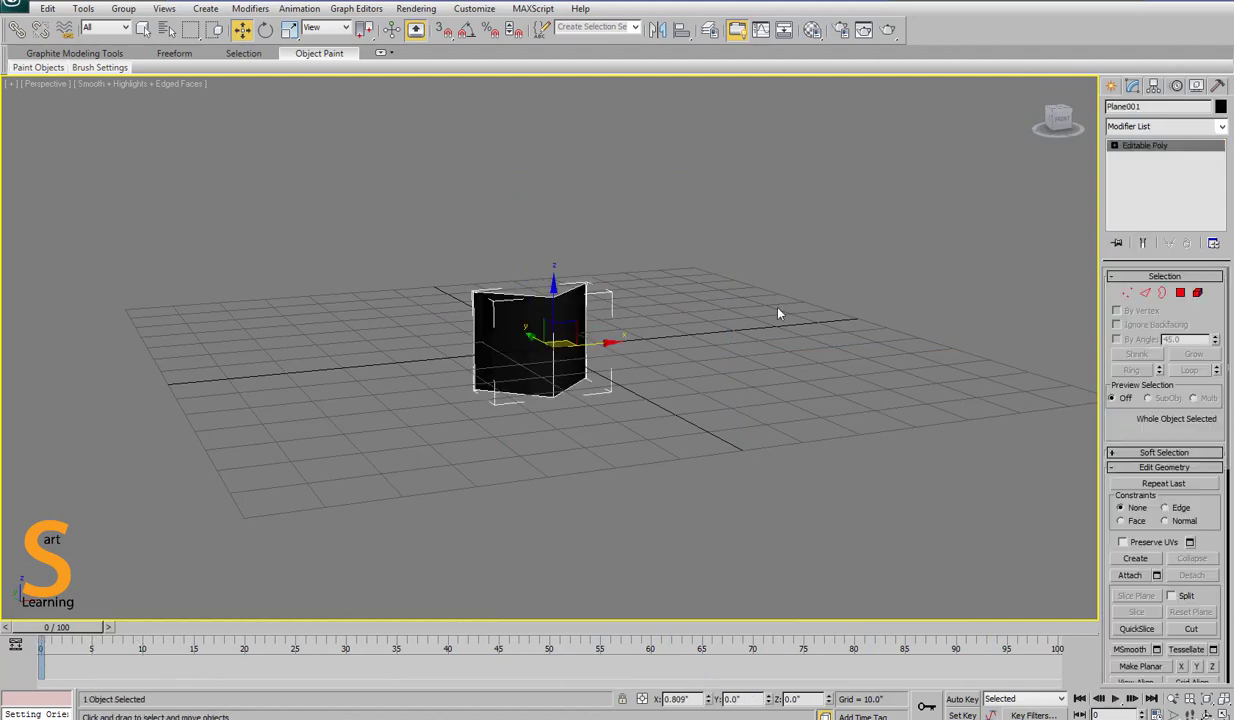
pyautogui.press('m')
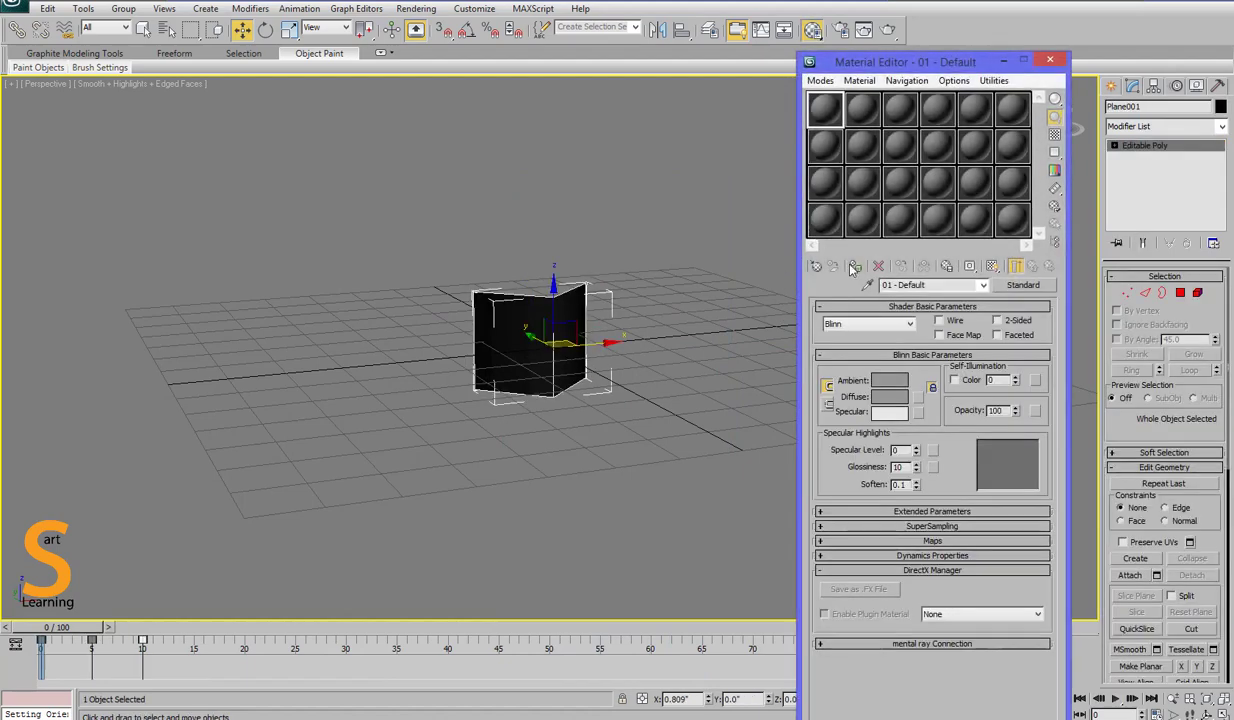
pyautogui.click(855, 266)
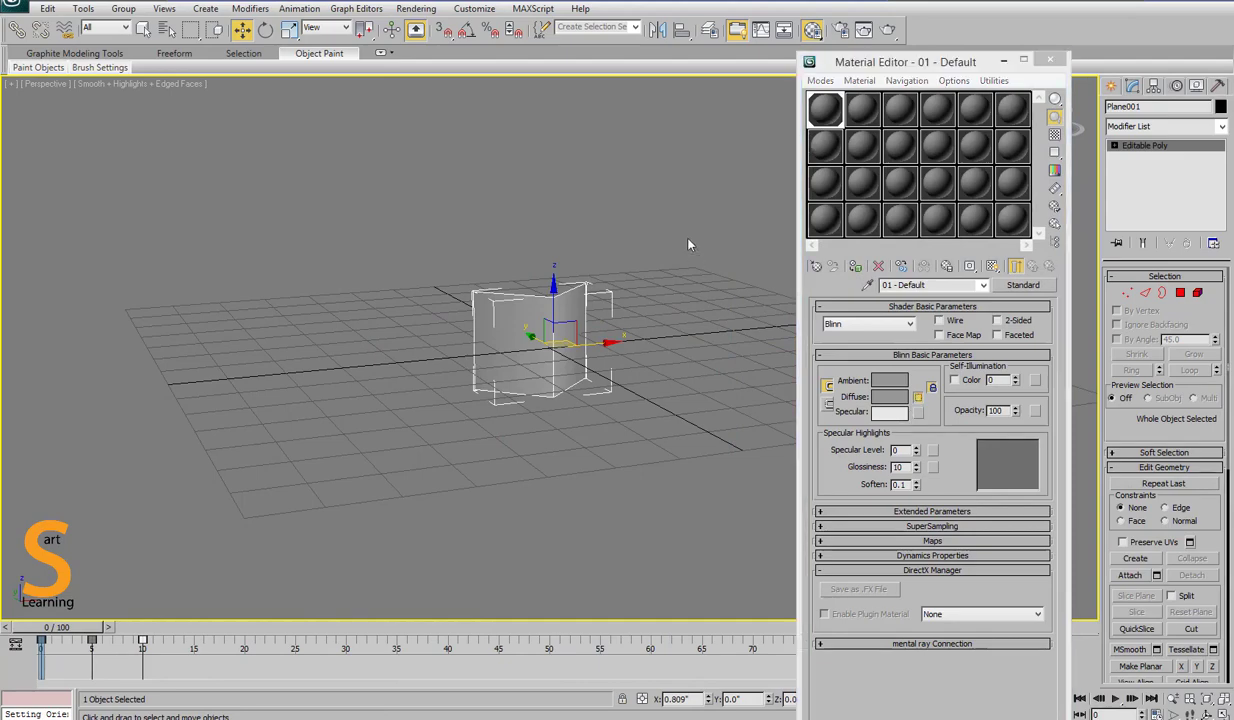
# - Load I:\VFX\butter2.png as the material's diffuse bitmap and display it on the plane in the viewport
pyautogui.doubleClick(519, 181)
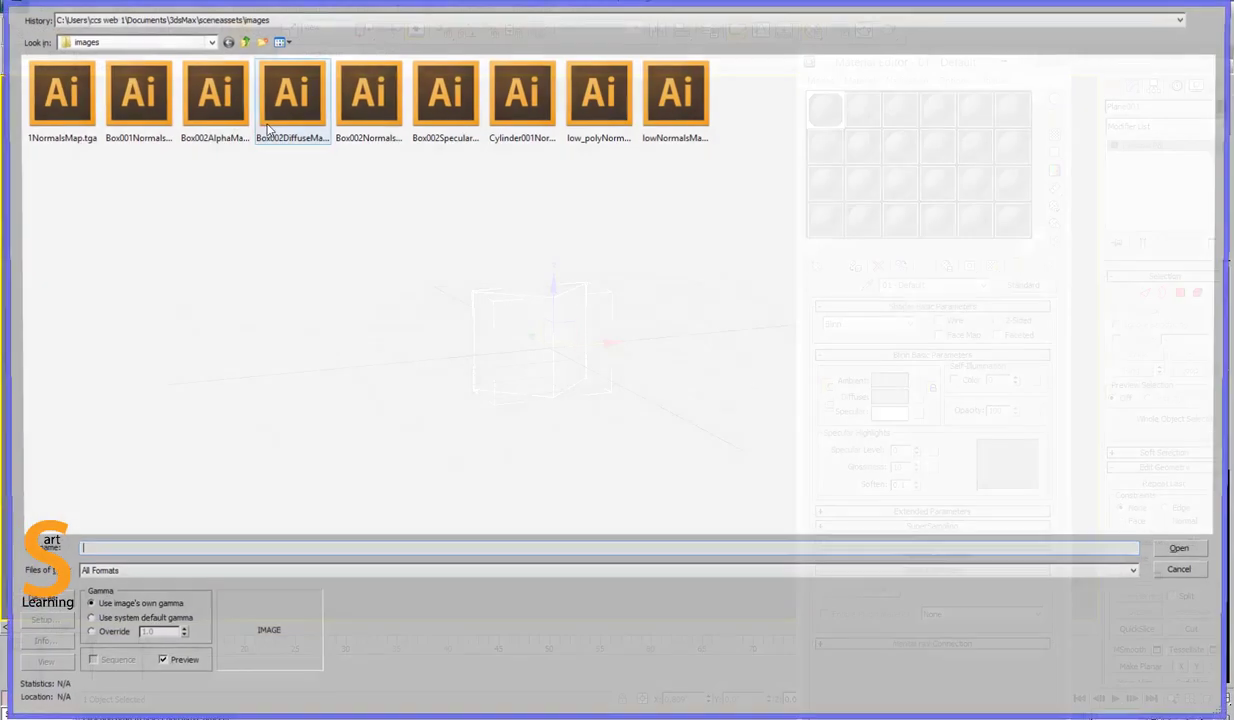
pyautogui.click(243, 20)
pyautogui.click(118, 43)
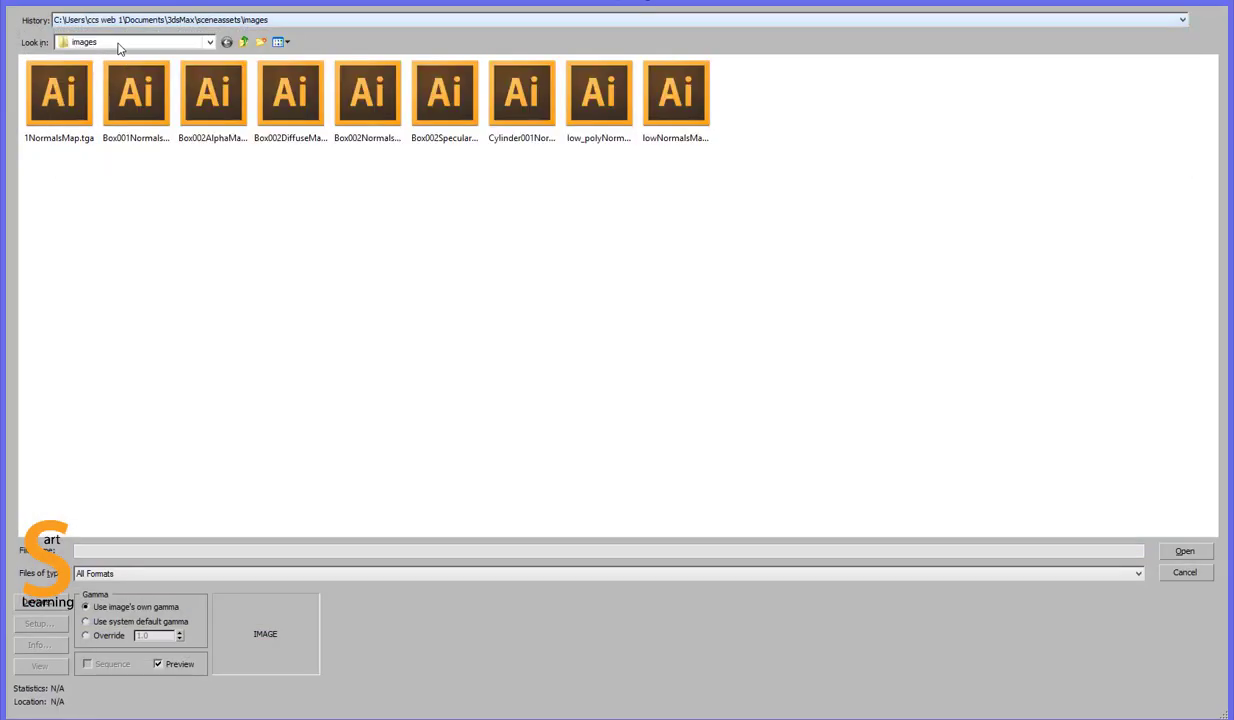
pyautogui.click(118, 43)
pyautogui.click(106, 185)
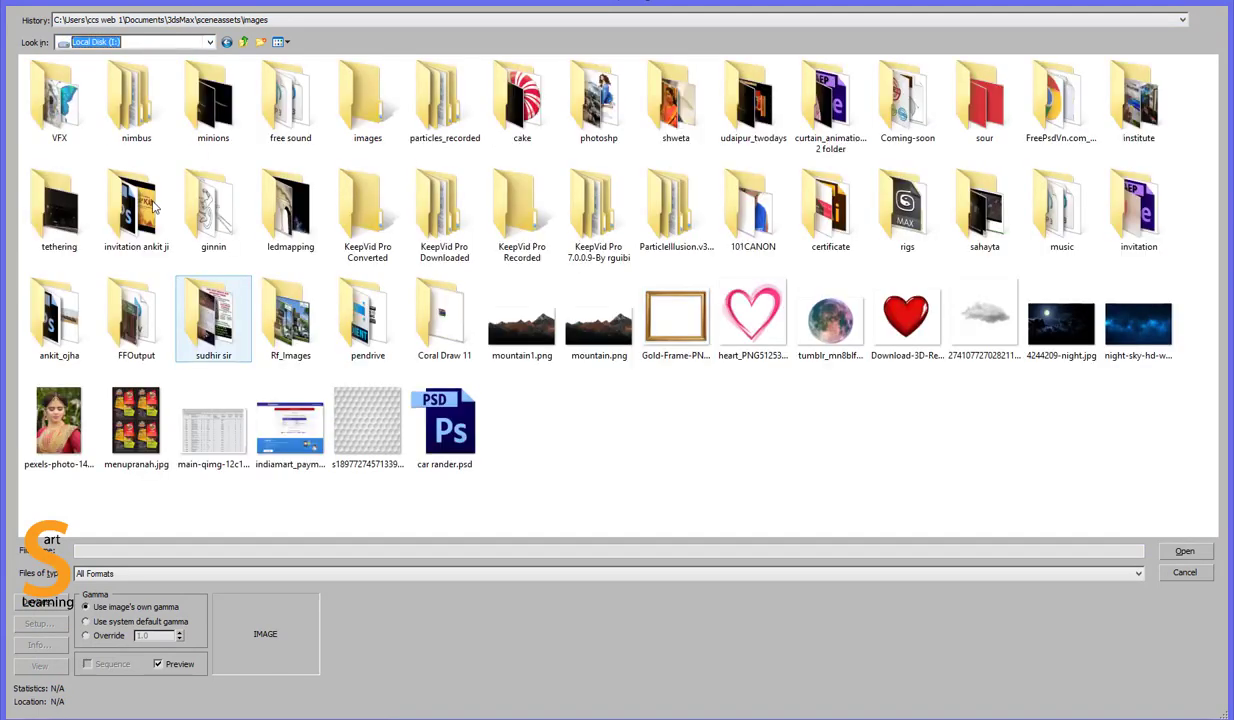
pyautogui.doubleClick(72, 110)
pyautogui.doubleClick(138, 104)
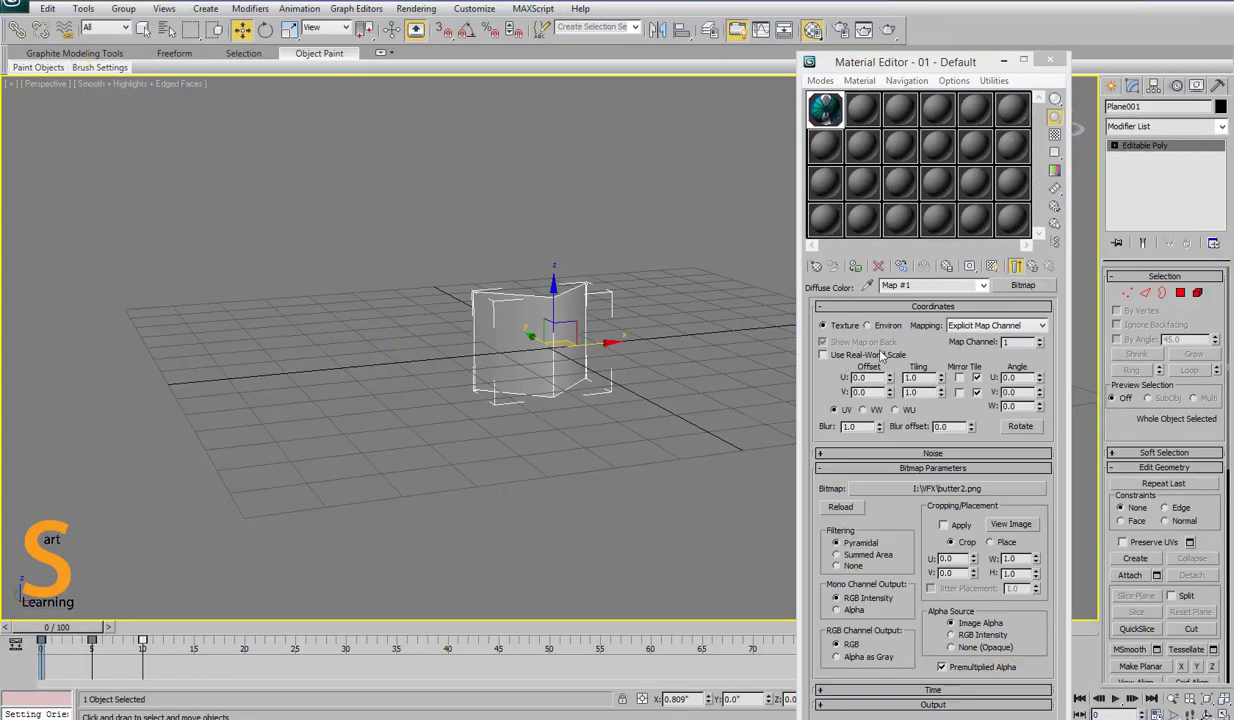
pyautogui.click(992, 268)
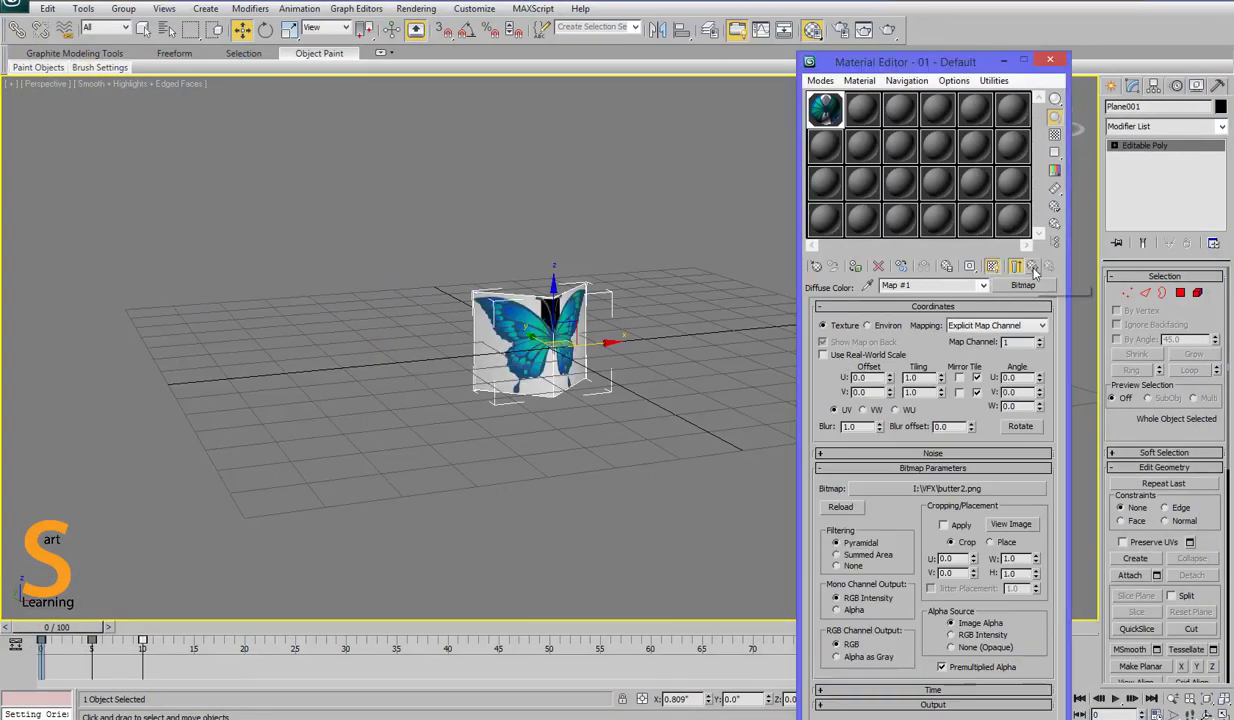
# - Copy the diffuse map to the opacity map and set its mono channel output to Alpha
pyautogui.click(1033, 267)
pyautogui.moveTo(919, 399); pyautogui.dragTo(1035, 410)
pyautogui.click(903, 460)
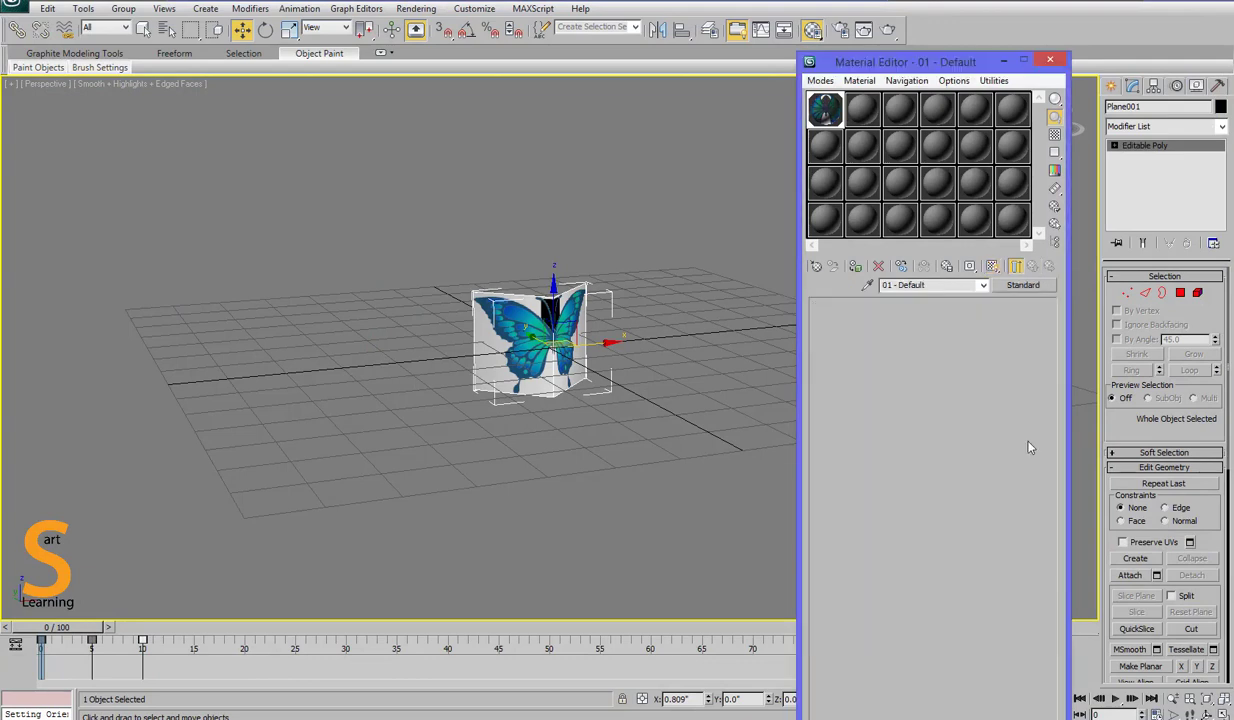
pyautogui.click(1035, 410)
pyautogui.click(840, 611)
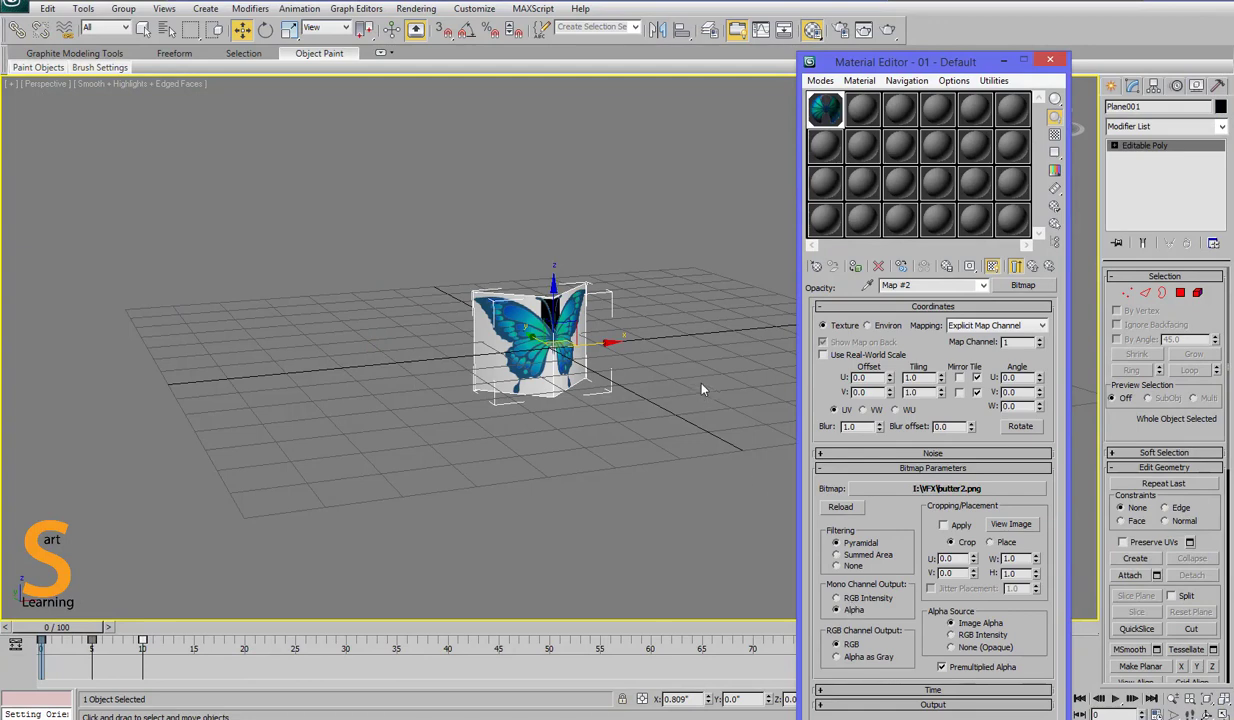
pyautogui.click(1033, 267)
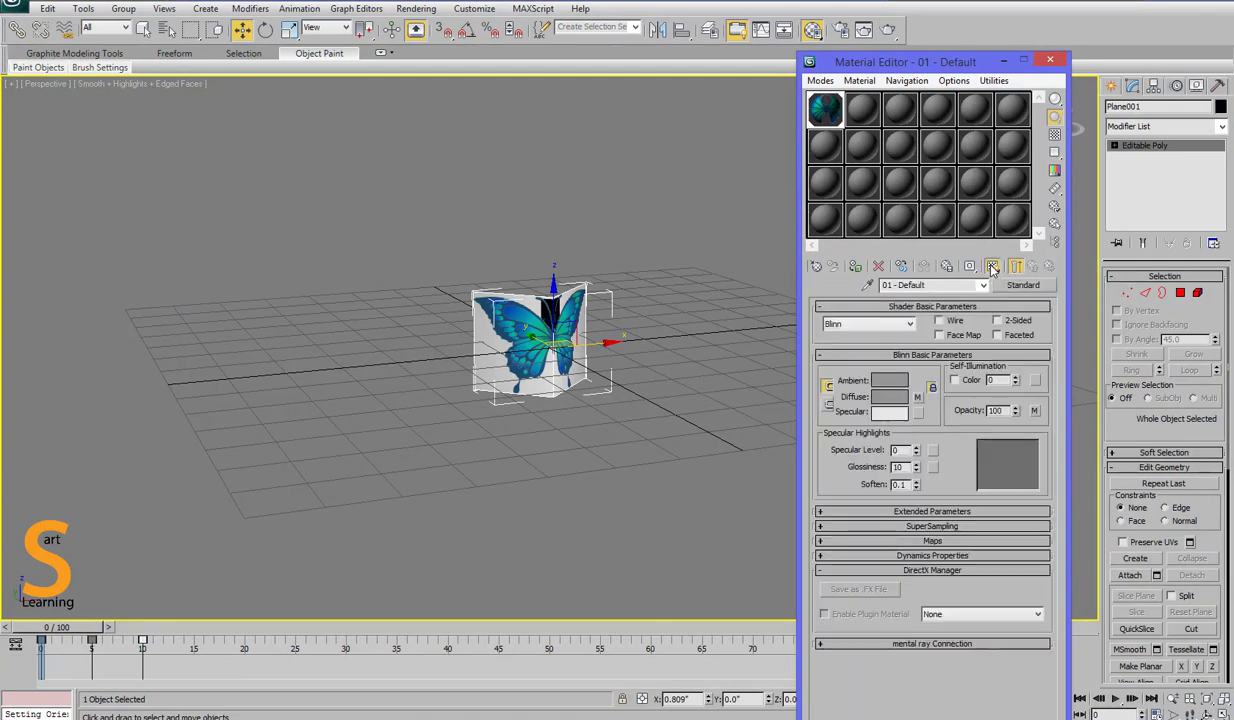
# - Show the whole material in the viewport, make it 2-Sided, then deselect the plane and check the butterfly
pyautogui.click(991, 267)
pyautogui.keyDown('alt'); pyautogui.moveTo(580, 372); pyautogui.dragTo(542, 363, button='middle'); pyautogui.keyUp('alt')
pyautogui.click(1009, 321)
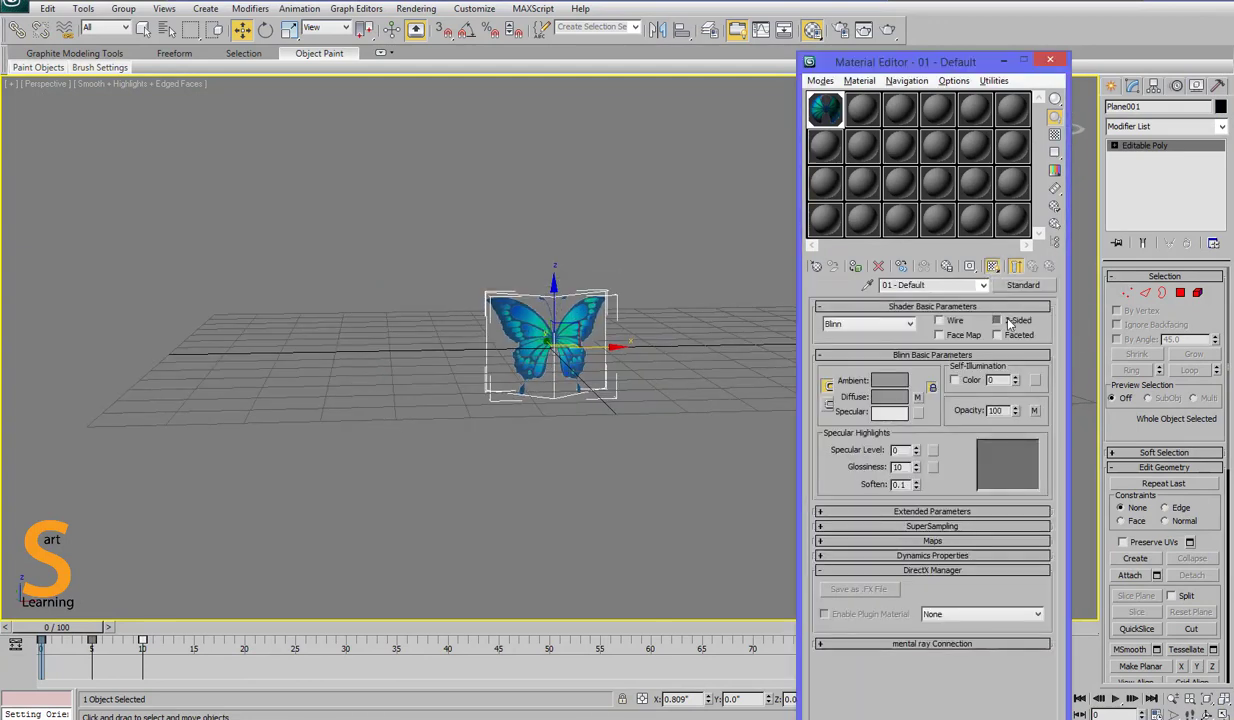
pyautogui.click(569, 457)
pyautogui.keyDown('alt'); pyautogui.moveTo(569, 457); pyautogui.dragTo(690, 391, button='middle'); pyautogui.keyUp('alt')
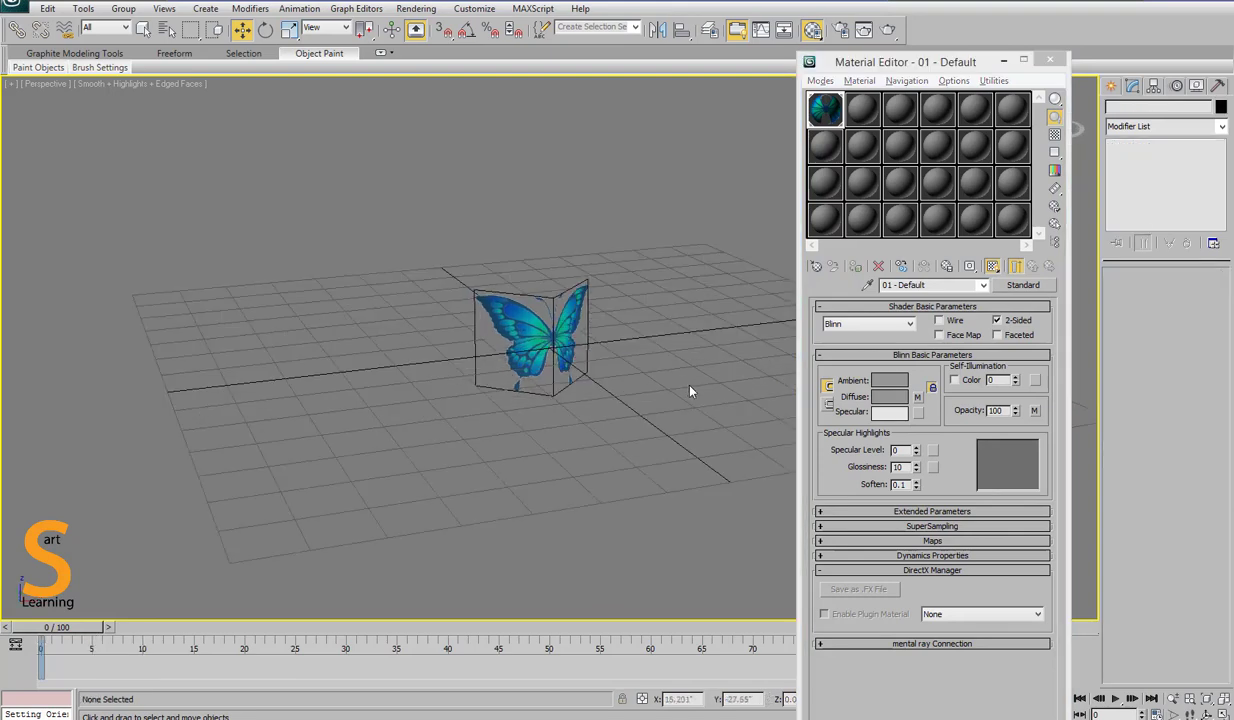
# - Hide the edged faces in the Perspective view and scrub the timeline to check the butterfly's wing flapping
pyautogui.press('F4')
pyautogui.keyDown('alt'); pyautogui.moveTo(618, 376); pyautogui.dragTo(560, 352, button='middle'); pyautogui.keyUp('alt')
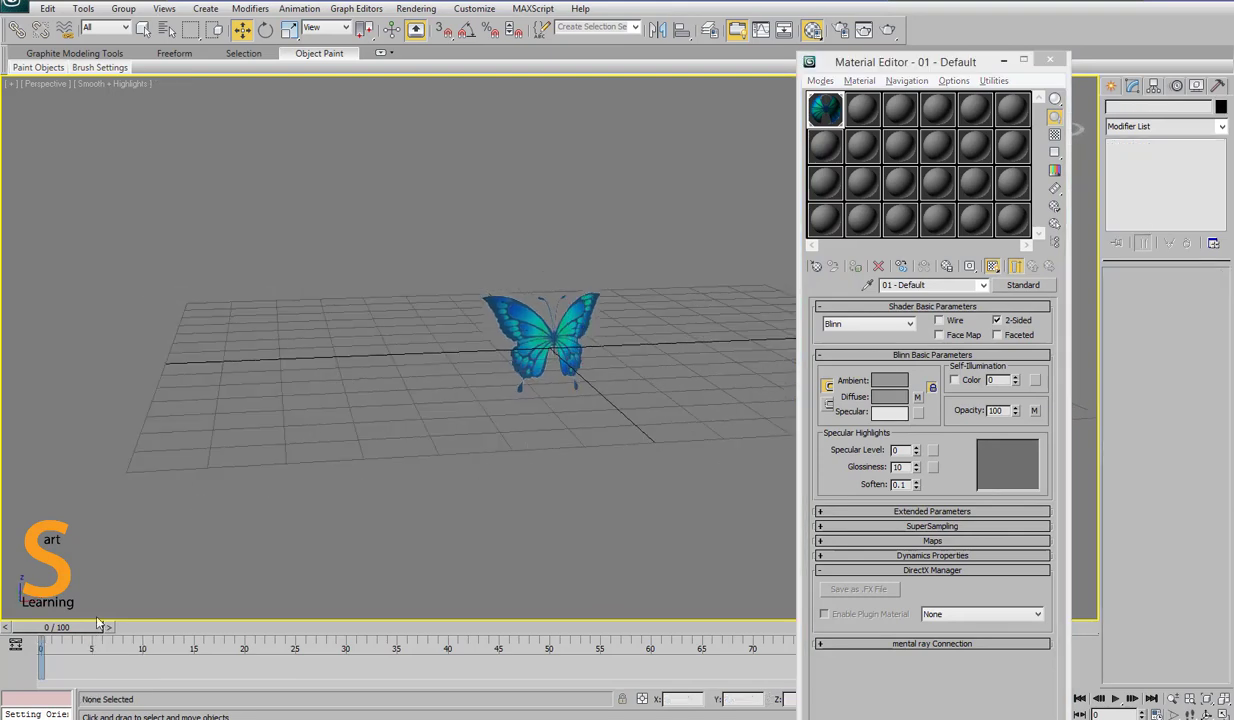
pyautogui.moveTo(87, 628); pyautogui.dragTo(40, 642)
# - Close the Material Editor, scale the butterfly uniformly down to about 37% and scrub the timeline to check it
pyautogui.click(1049, 61)
pyautogui.click(590, 355)
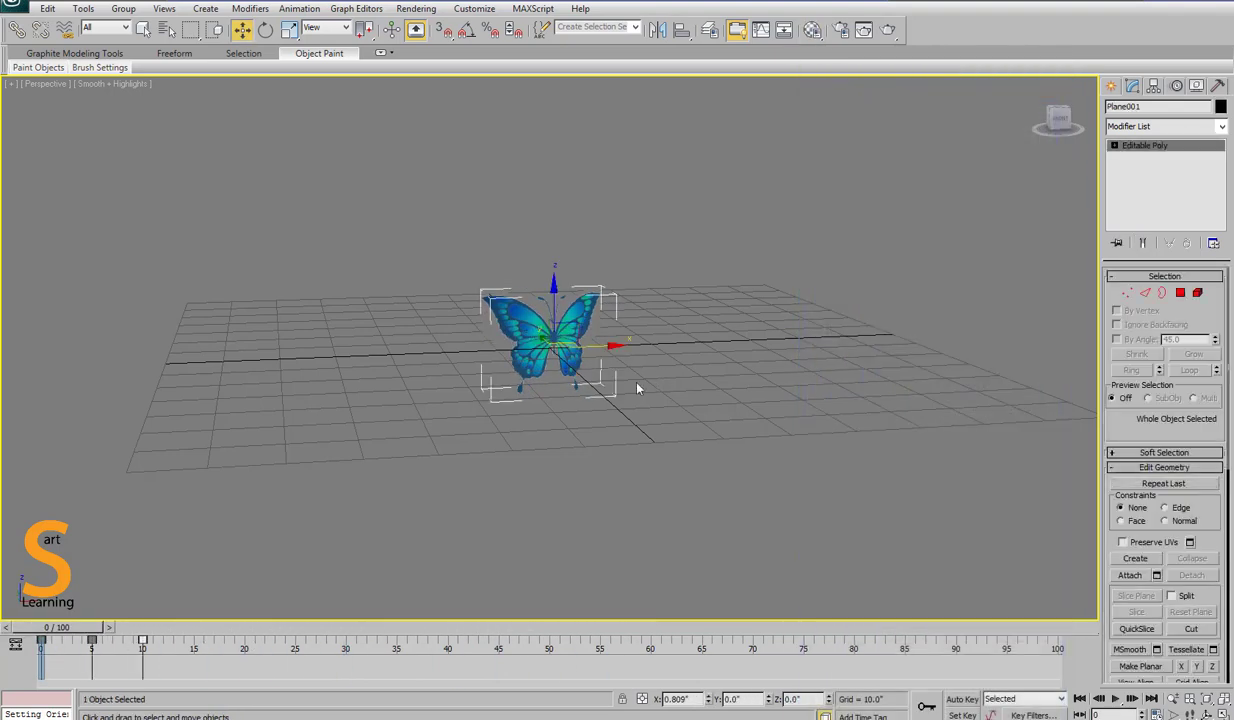
pyautogui.press('r')
pyautogui.moveTo(546, 338); pyautogui.dragTo(543, 513)
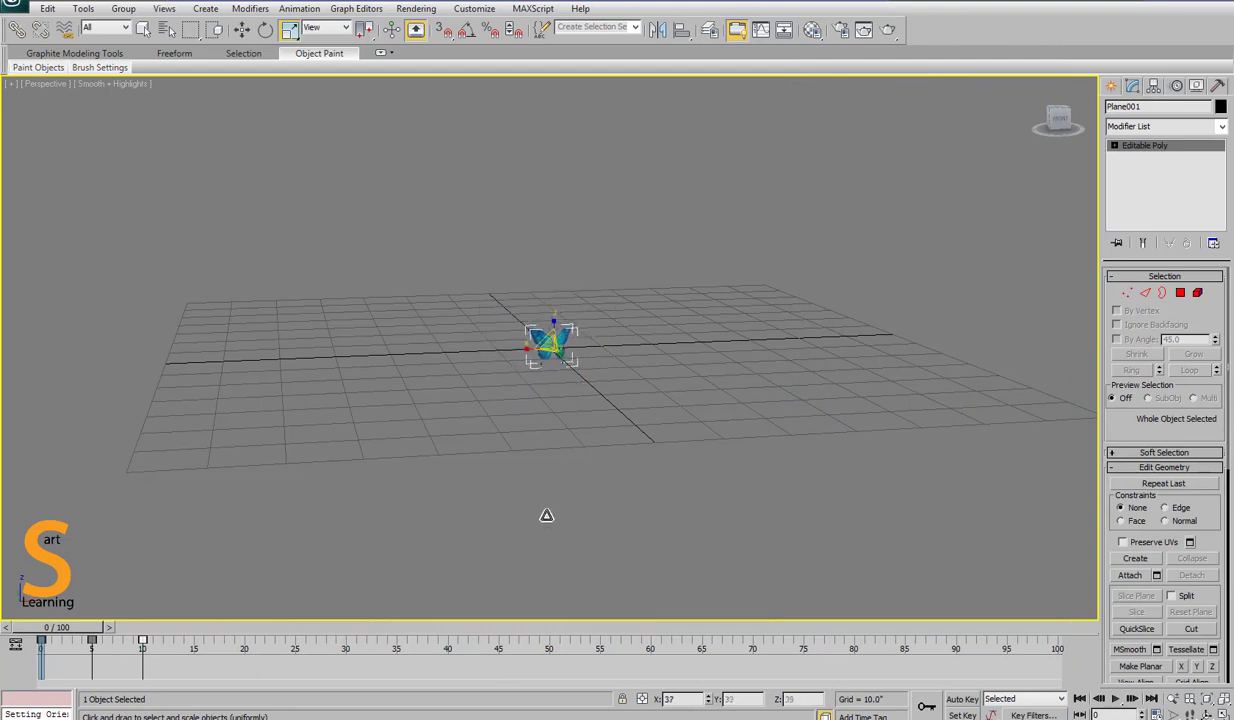
pyautogui.press('w')
pyautogui.click(328, 579)
pyautogui.moveTo(89, 621); pyautogui.dragTo(56, 625)
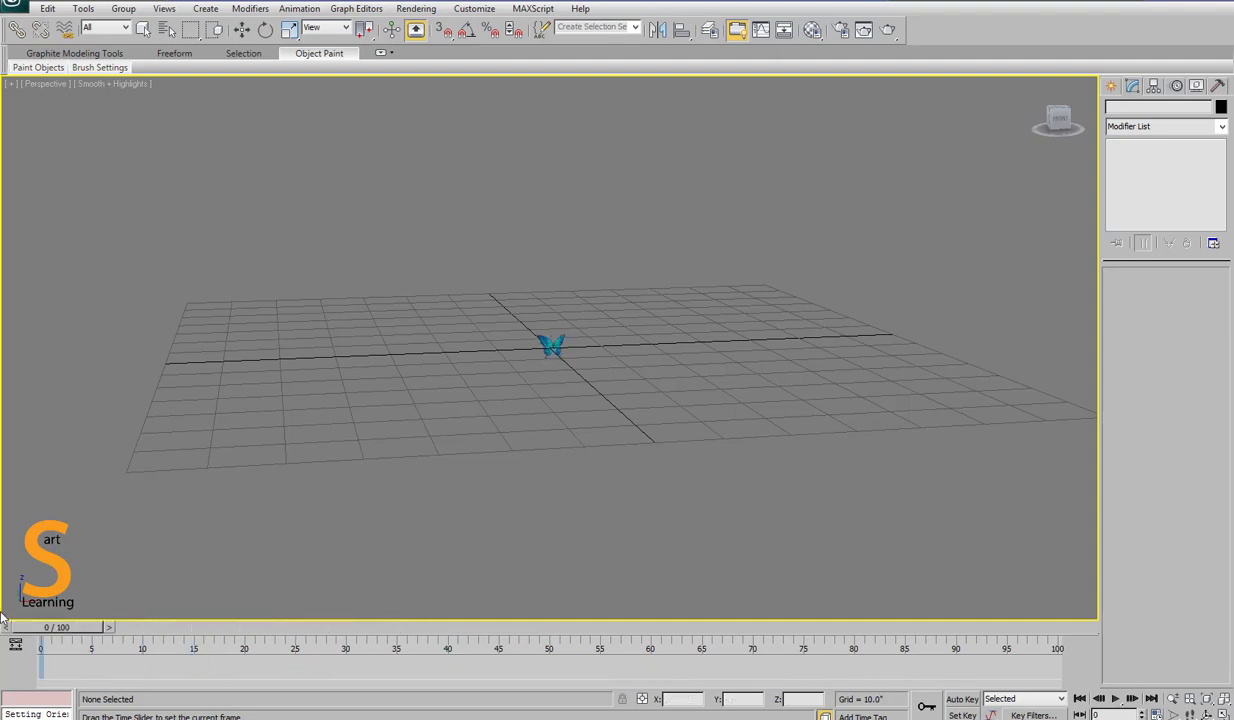
# - Move the butterfly along X to about -70 inches, then deselect it
pyautogui.moveTo(436, 265); pyautogui.dragTo(700, 462)
pyautogui.moveTo(574, 347); pyautogui.dragTo(145, 383)
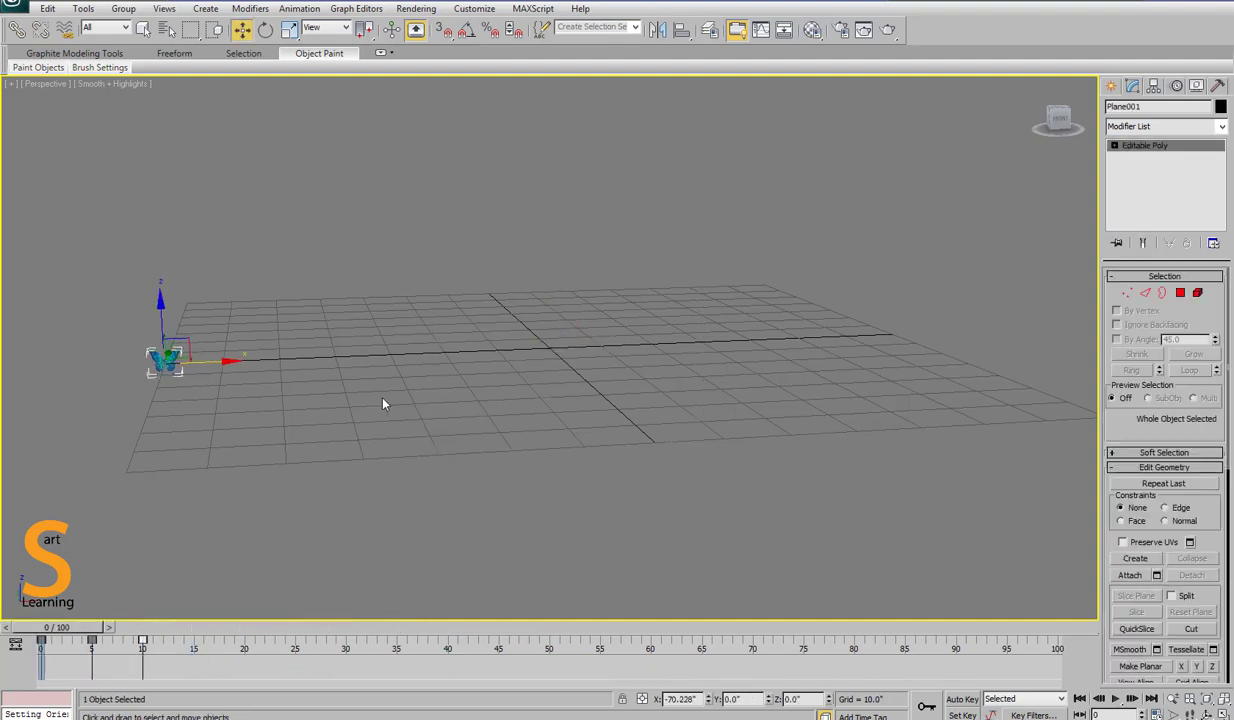
pyautogui.click(899, 111)
# - Load I:\VFX\BAHU.png as the background of the maximized Front viewport, with the aspect ratio set to Match Bitmap
pyautogui.hotkey('alt', 'w')
pyautogui.click(792, 205)
pyautogui.hotkey('alt', 'w')
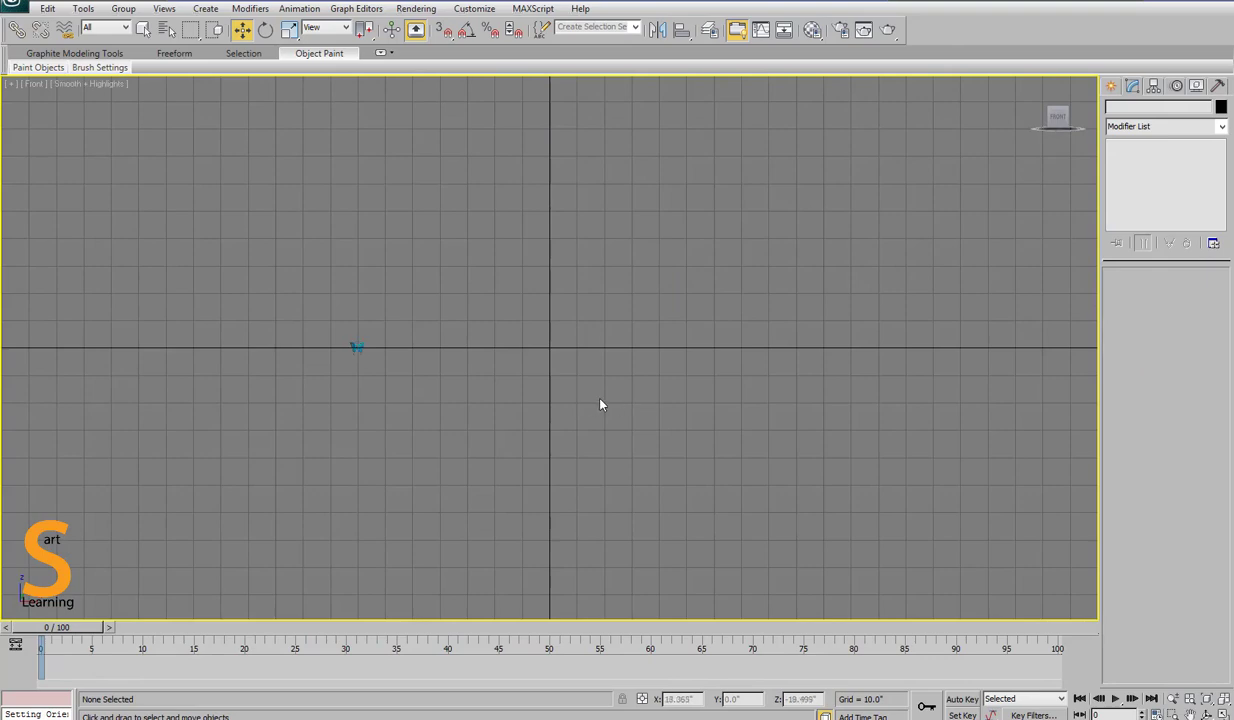
pyautogui.hotkey('alt', 'b')
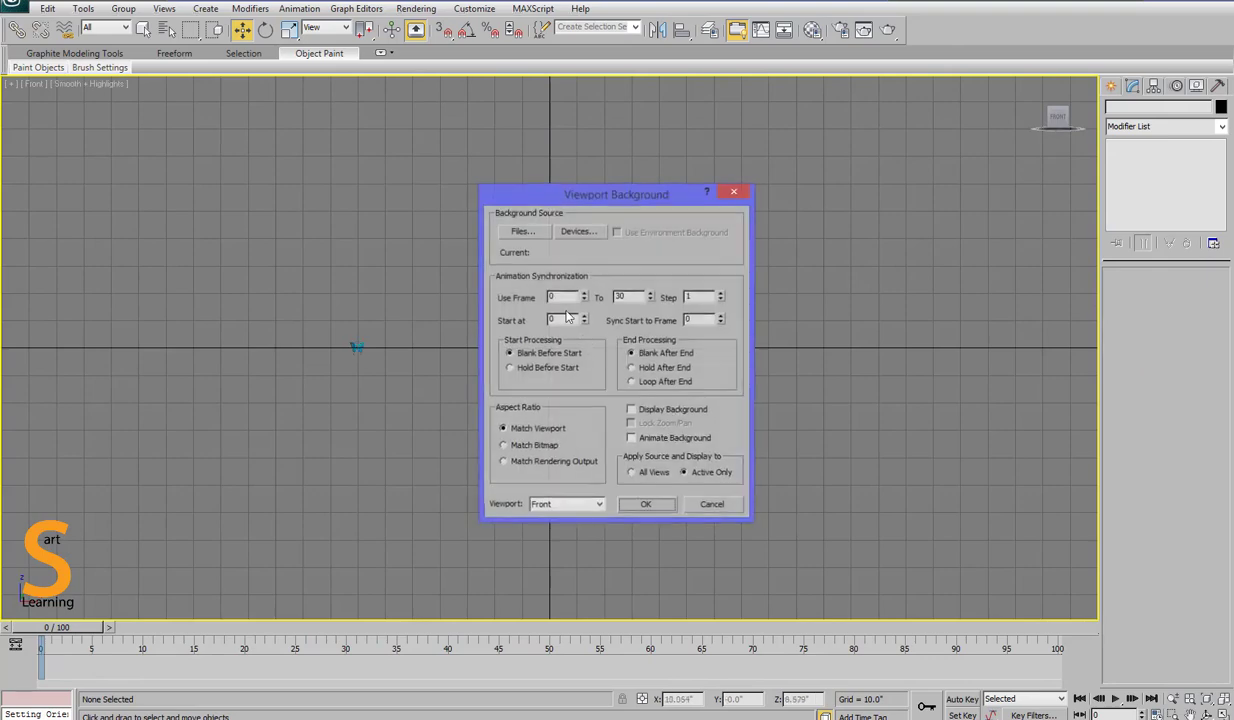
pyautogui.click(522, 232)
pyautogui.click(130, 20)
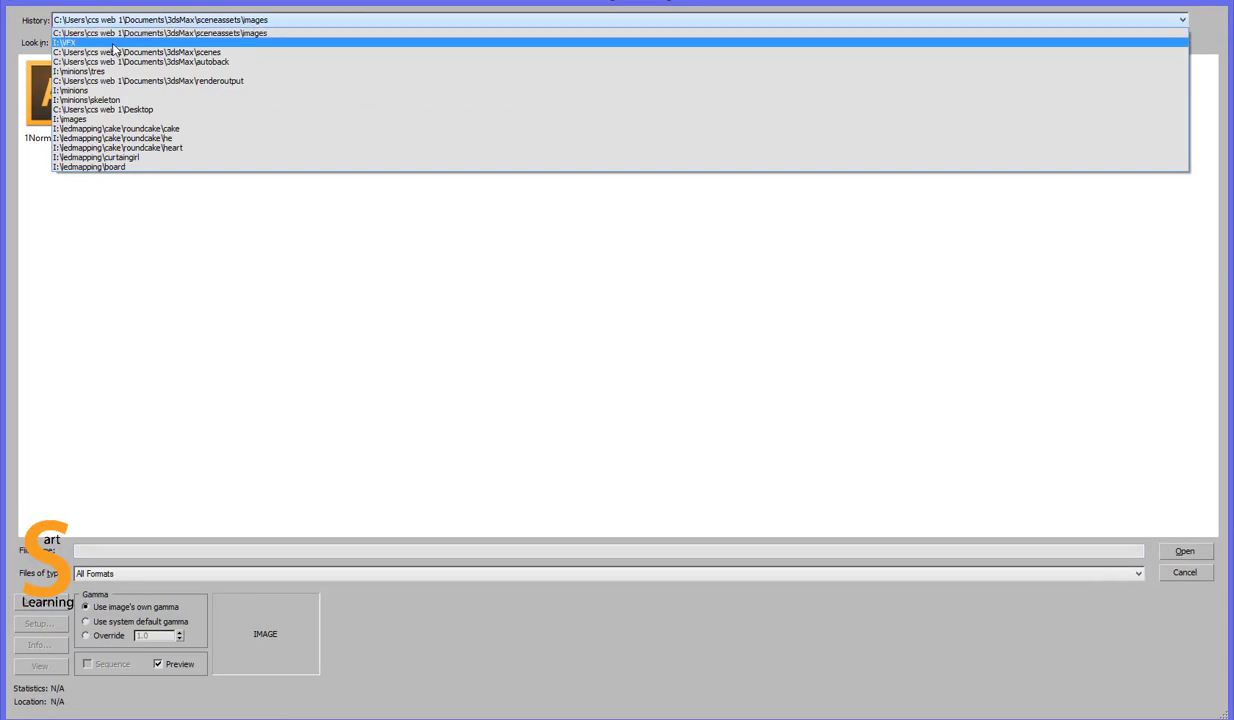
pyautogui.click(114, 44)
pyautogui.click(55, 108)
pyautogui.doubleClick(55, 108)
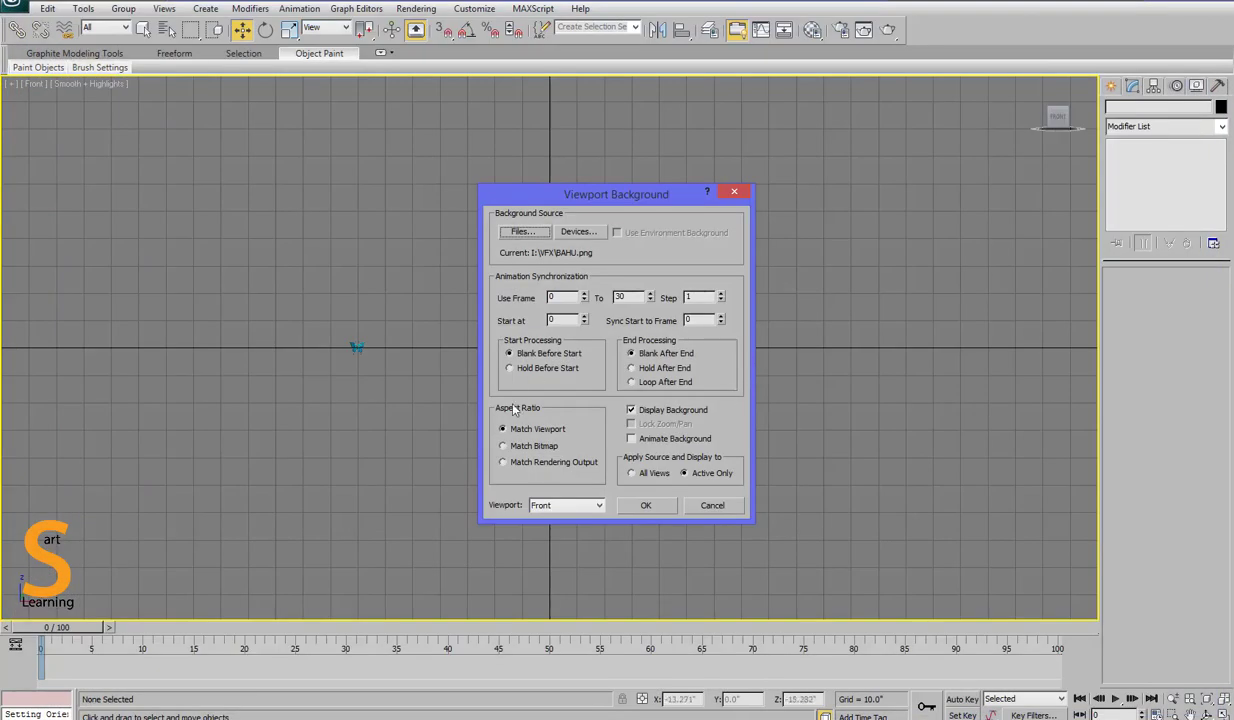
pyautogui.click(503, 446)
pyautogui.click(647, 506)
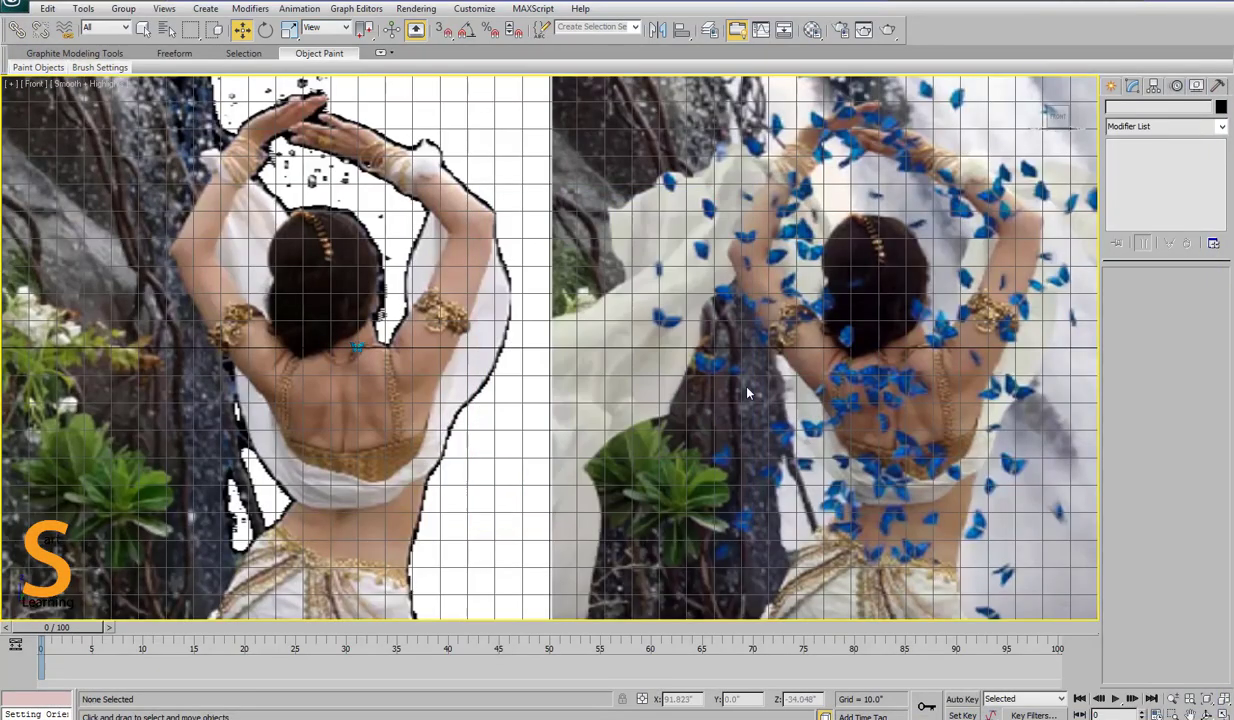
# - Move the butterfly along X to the outer edge of the background image, away from the woman
pyautogui.moveTo(521, 303); pyautogui.dragTo(728, 297, button='middle')
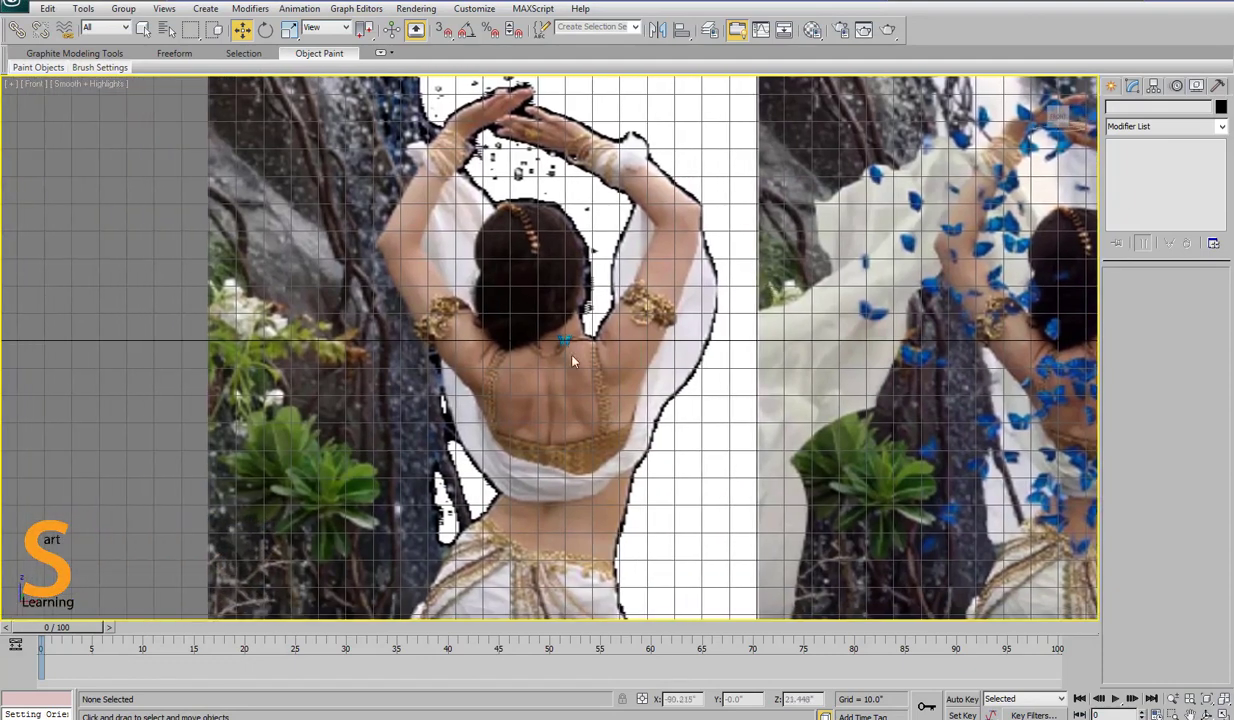
pyautogui.click(568, 343)
pyautogui.moveTo(593, 348); pyautogui.dragTo(246, 347)
pyautogui.scroll(-4, 659, 342)
pyautogui.scroll(1, 659, 342)
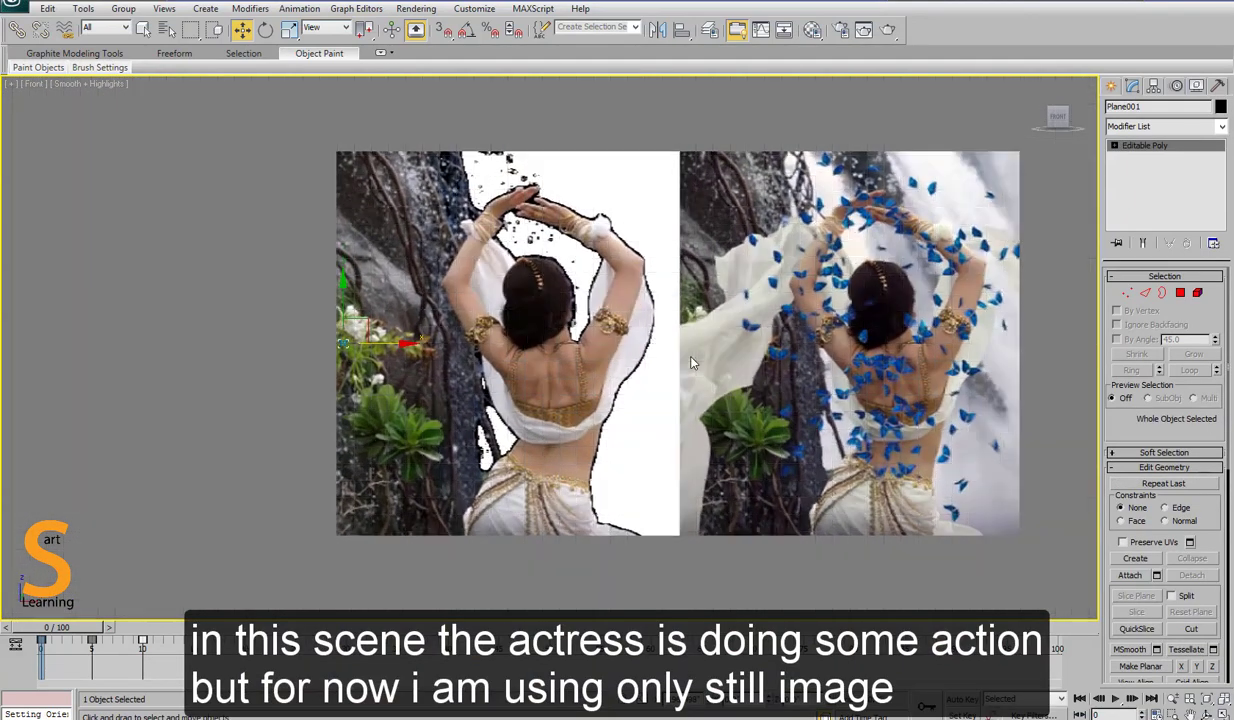
# - Start a spline with the Line tool under the woman's right wrist in the first picture and trace towards her fingertips
pyautogui.click(1111, 86)
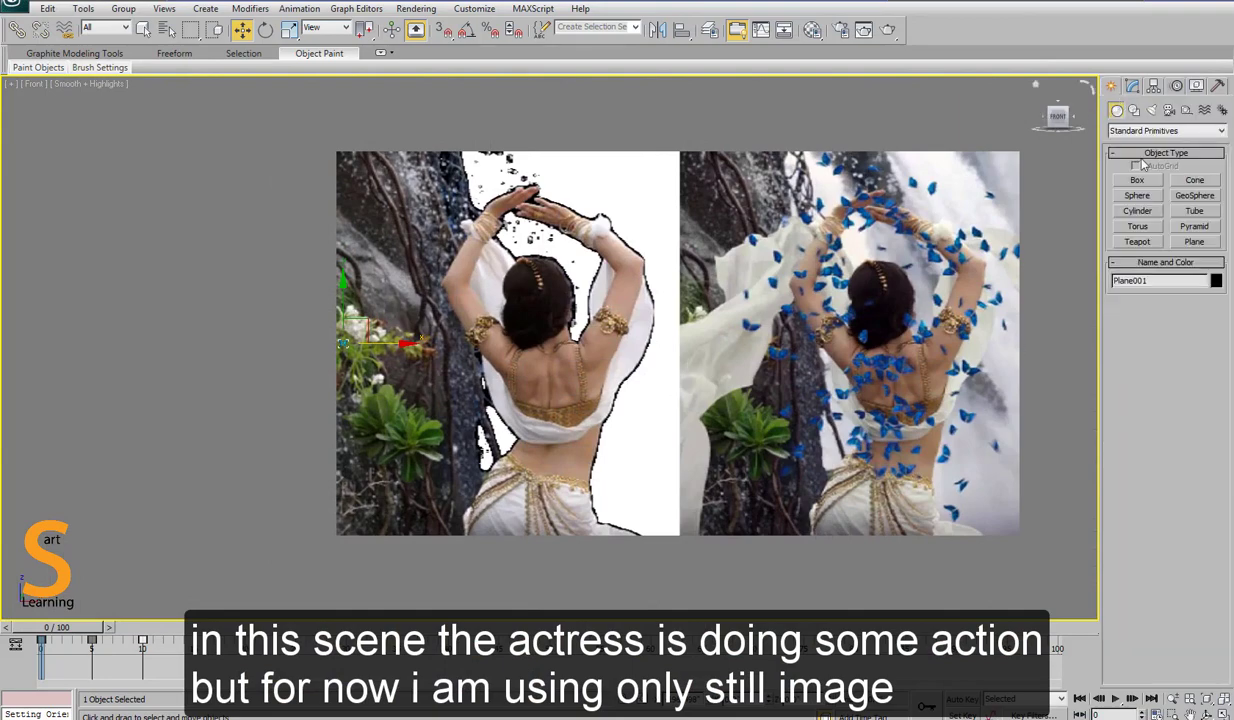
pyautogui.click(1133, 111)
pyautogui.click(1137, 192)
pyautogui.scroll(3, 460, 164)
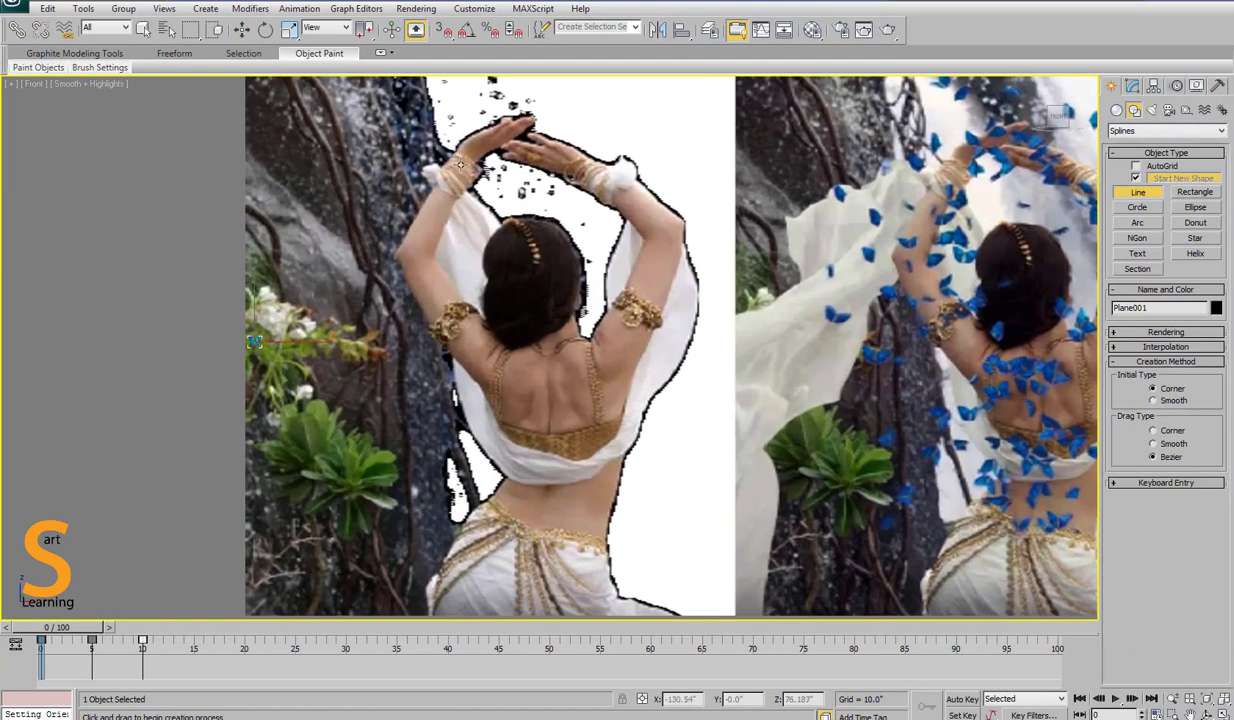
pyautogui.click(567, 177)
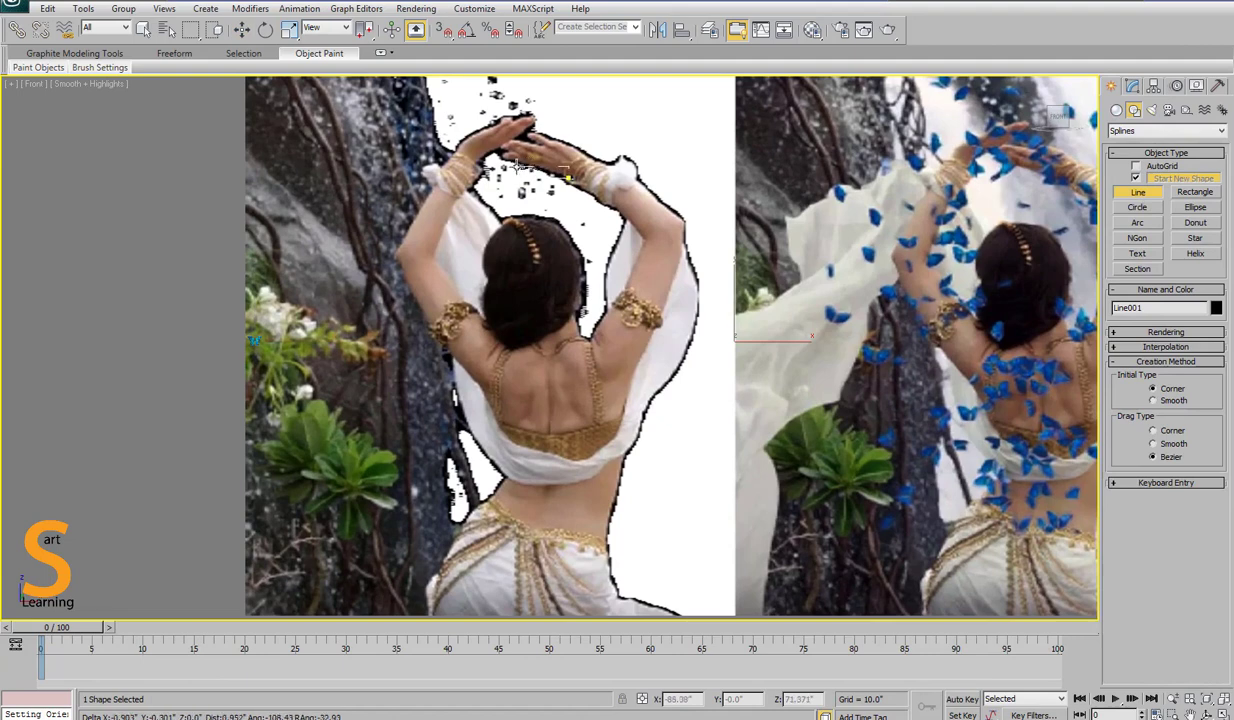
pyautogui.moveTo(506, 147)
pyautogui.mouseDown()
pyautogui.moveTo(488, 147)
pyautogui.moveTo(488, 135)
pyautogui.mouseUp()
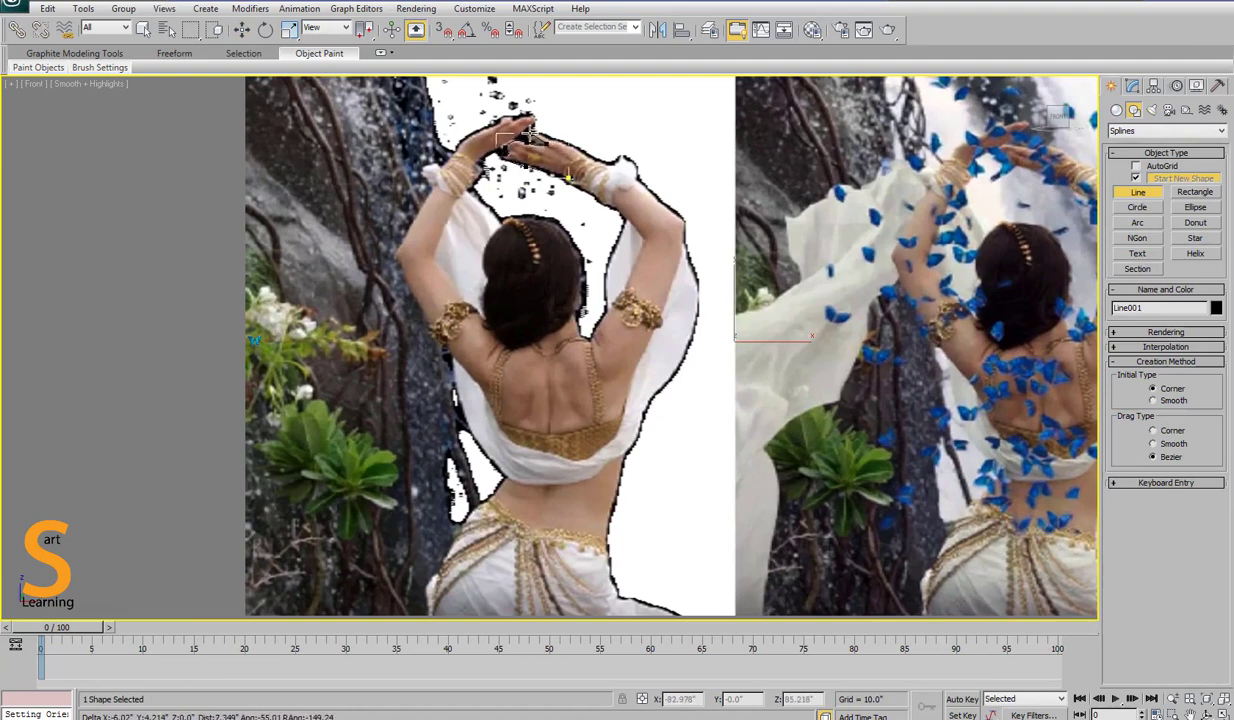
# - Continue the spline along the outside of her right arm and down the side of her torso to the waistband
pyautogui.click(636, 185)
pyautogui.moveTo(682, 222); pyautogui.dragTo(686, 231)
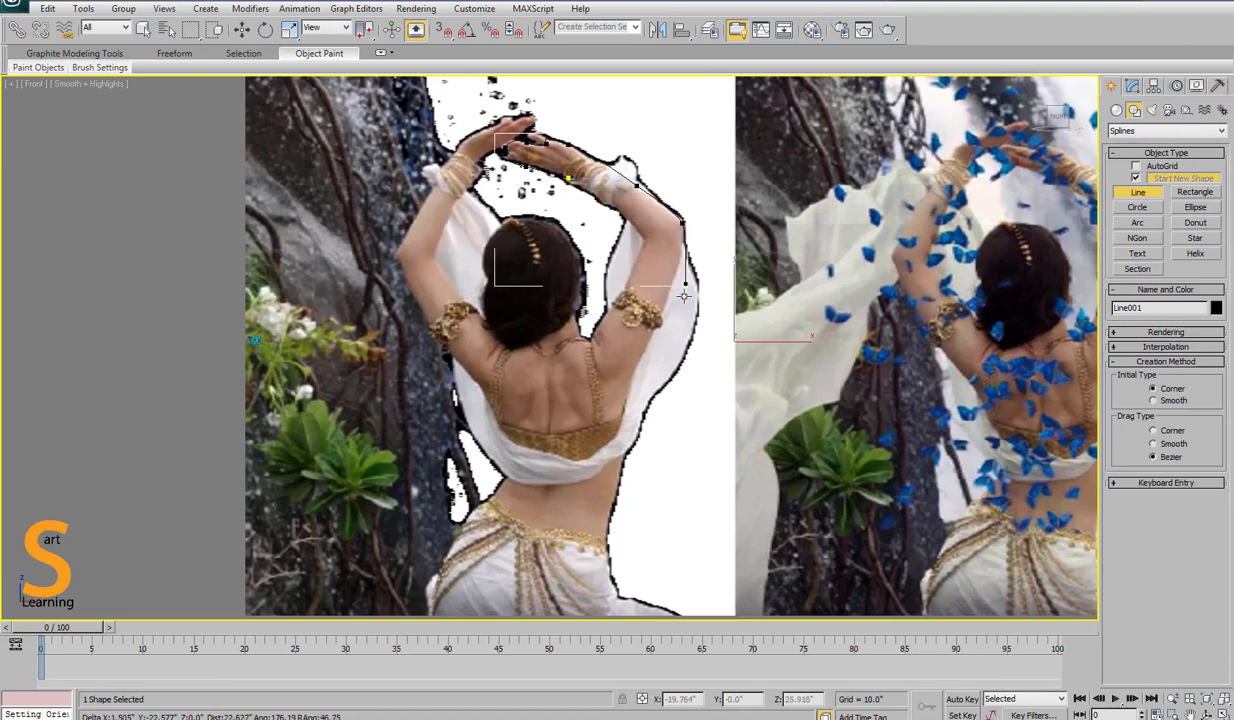
pyautogui.moveTo(667, 295); pyautogui.dragTo(662, 304)
pyautogui.click(632, 380)
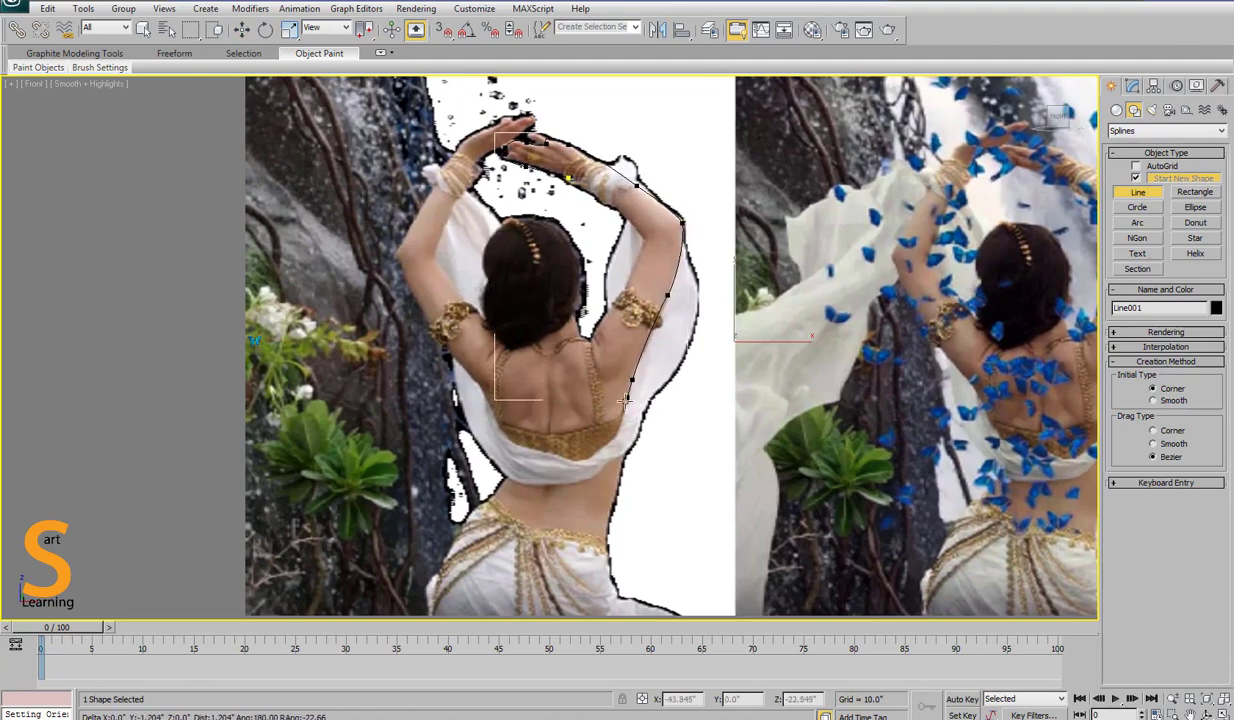
pyautogui.click(611, 508)
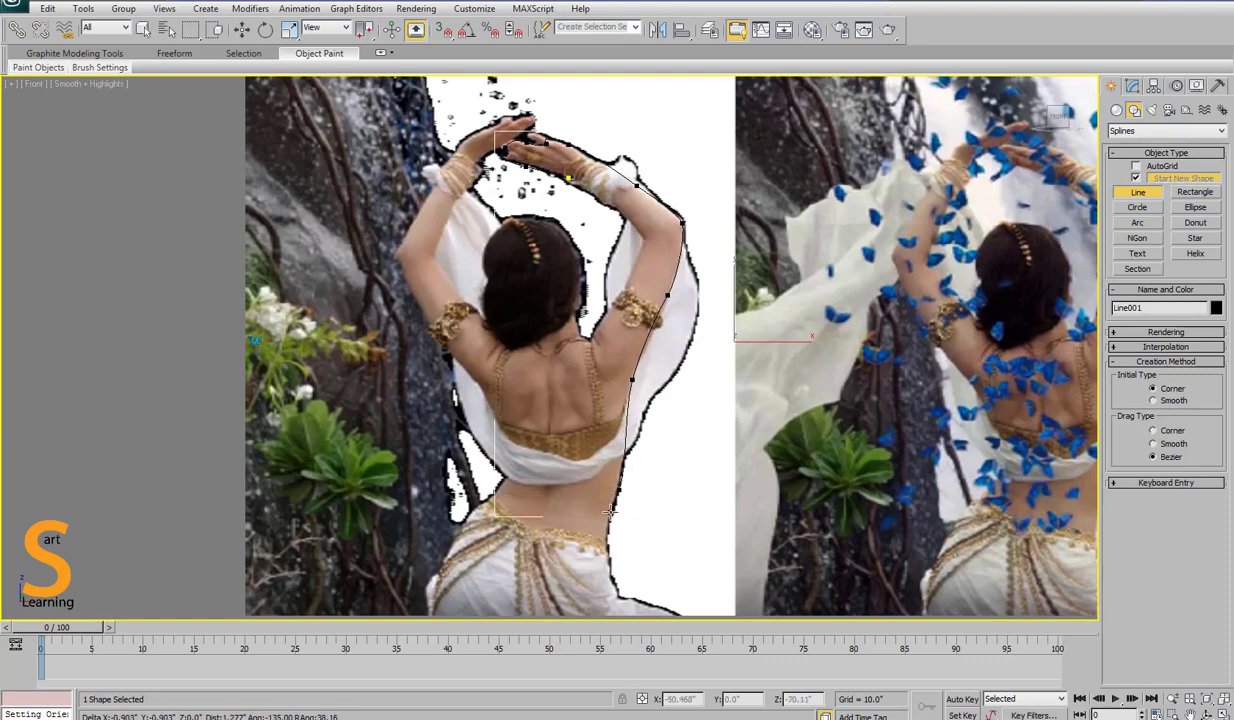
pyautogui.click(603, 551)
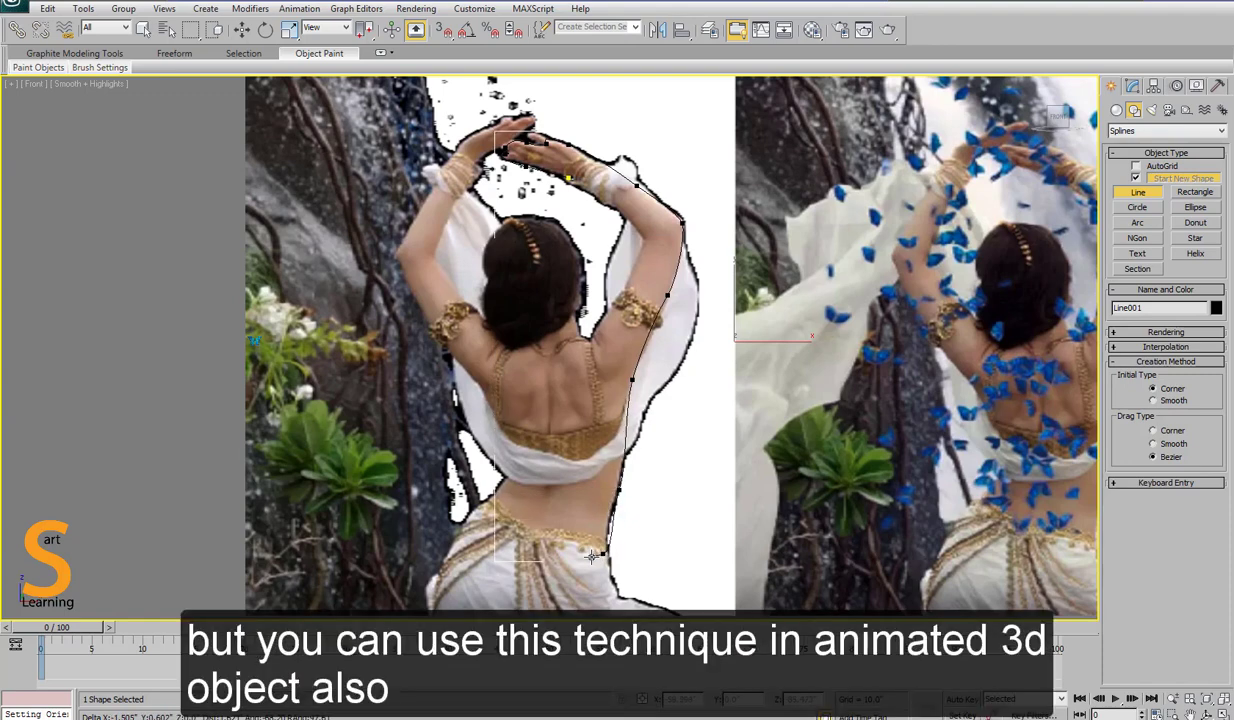
# - Trace across the waistband and up her left side and outer left arm to the hand, removing misplaced points
pyautogui.click(523, 541)
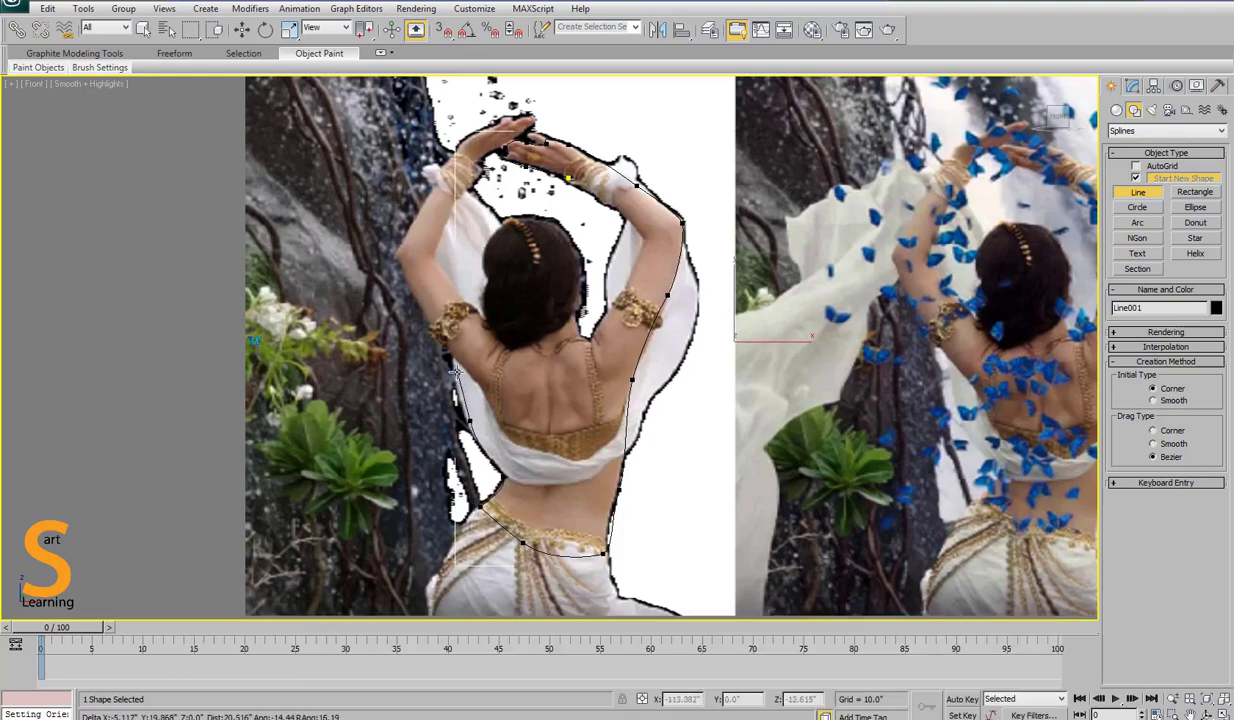
pyautogui.press('BackSpace')
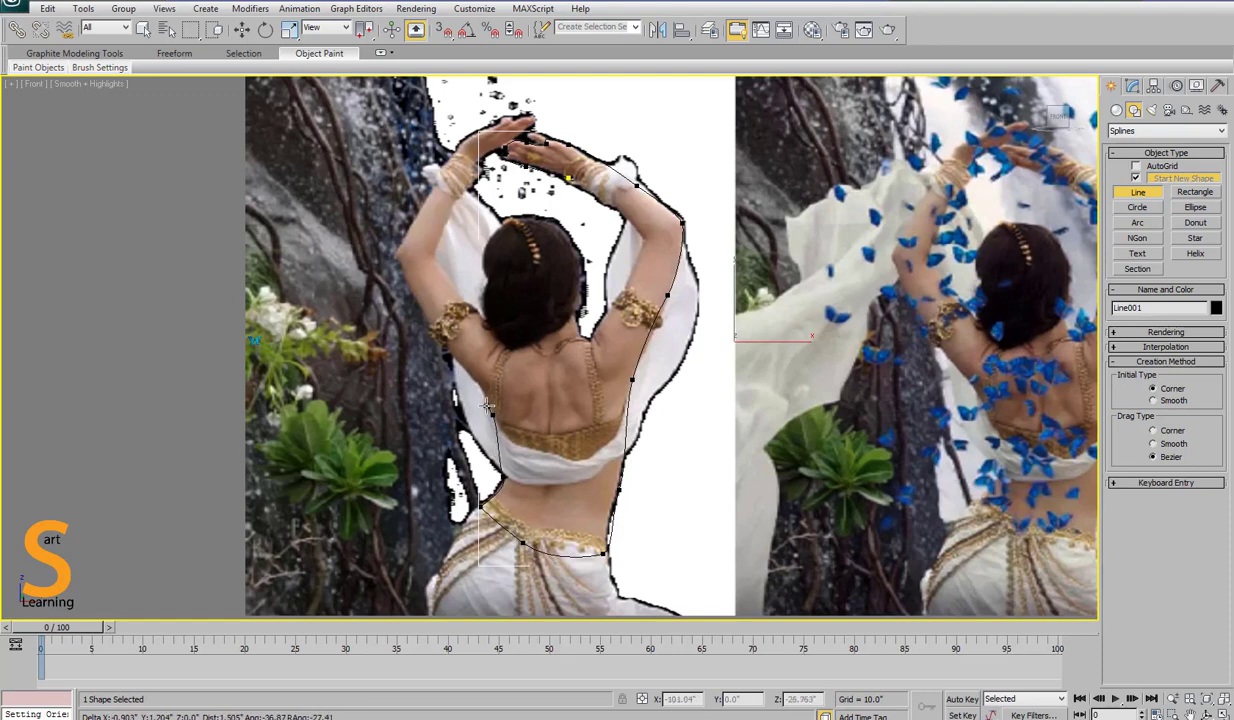
pyautogui.click(457, 366)
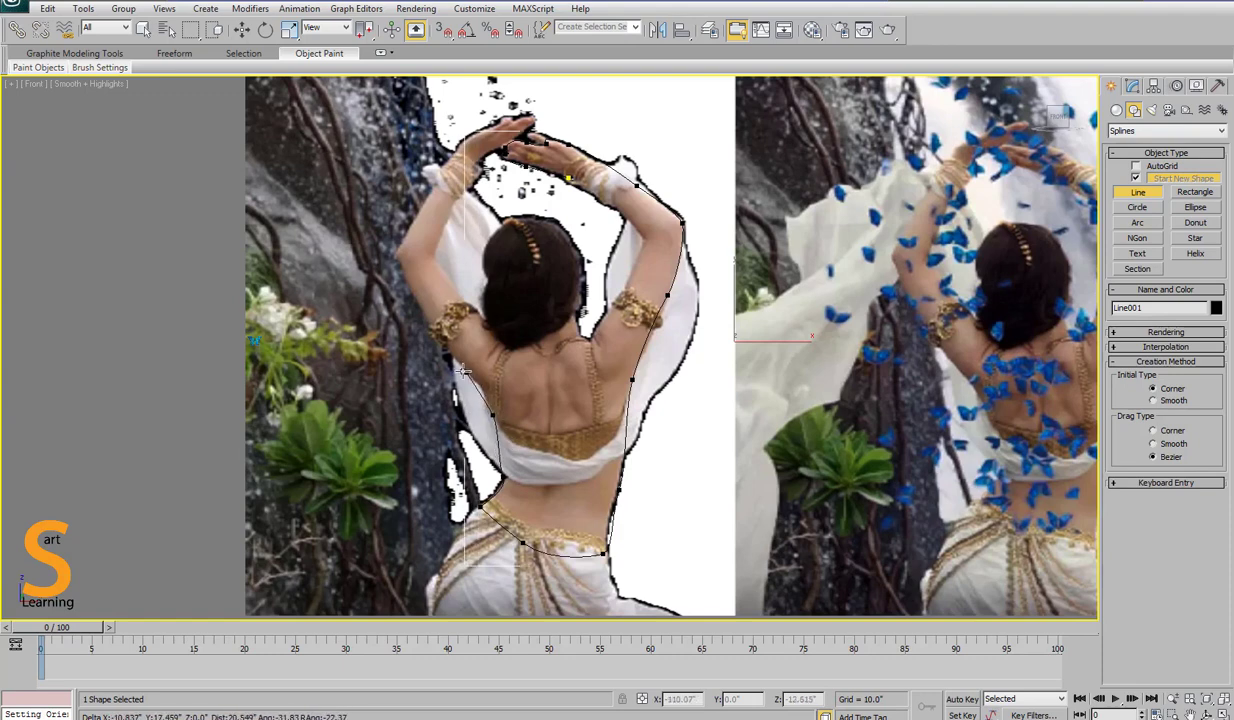
pyautogui.click(425, 321)
pyautogui.click(394, 261)
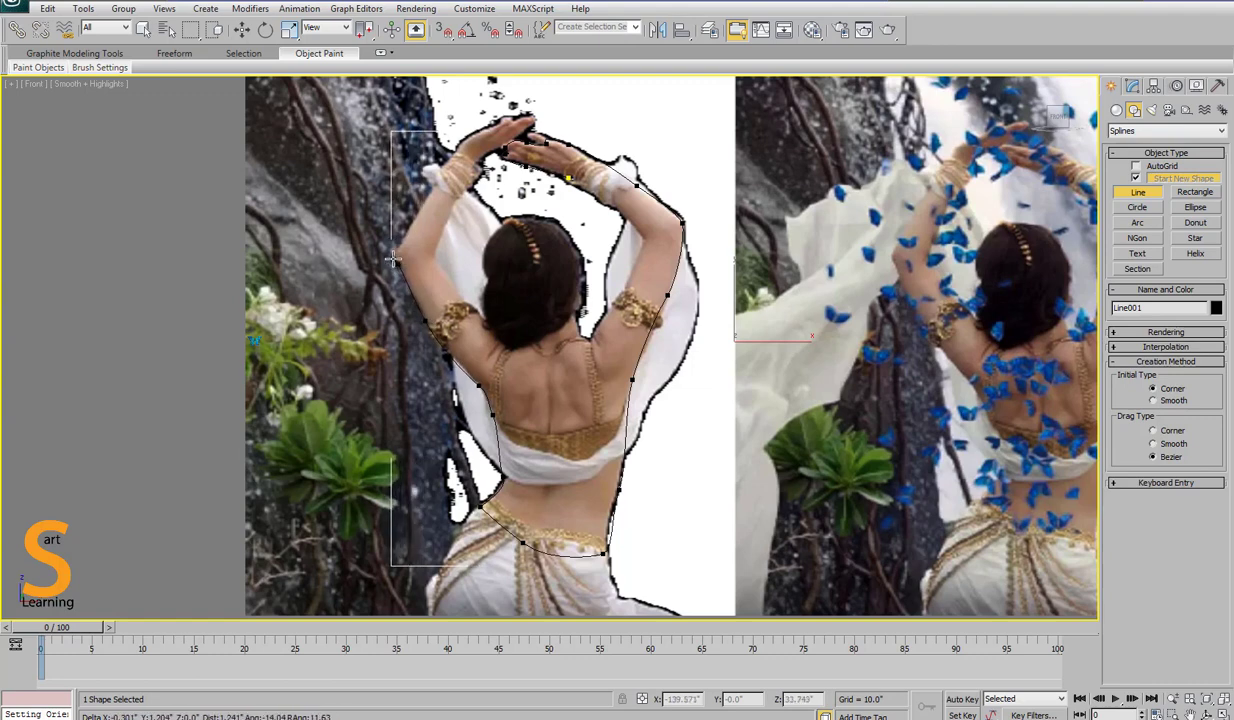
pyautogui.click(470, 135)
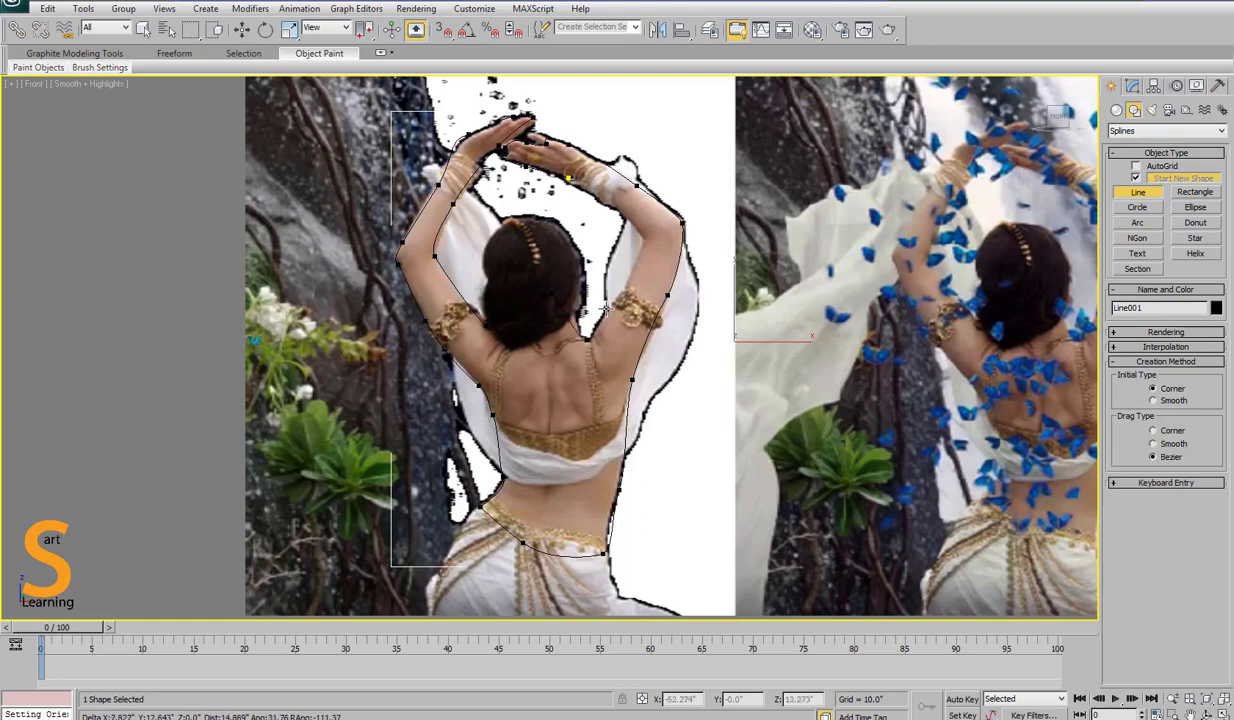
# - Trace the inside of her right arm back to the starting point, close the spline and end the Line tool
pyautogui.click(643, 240)
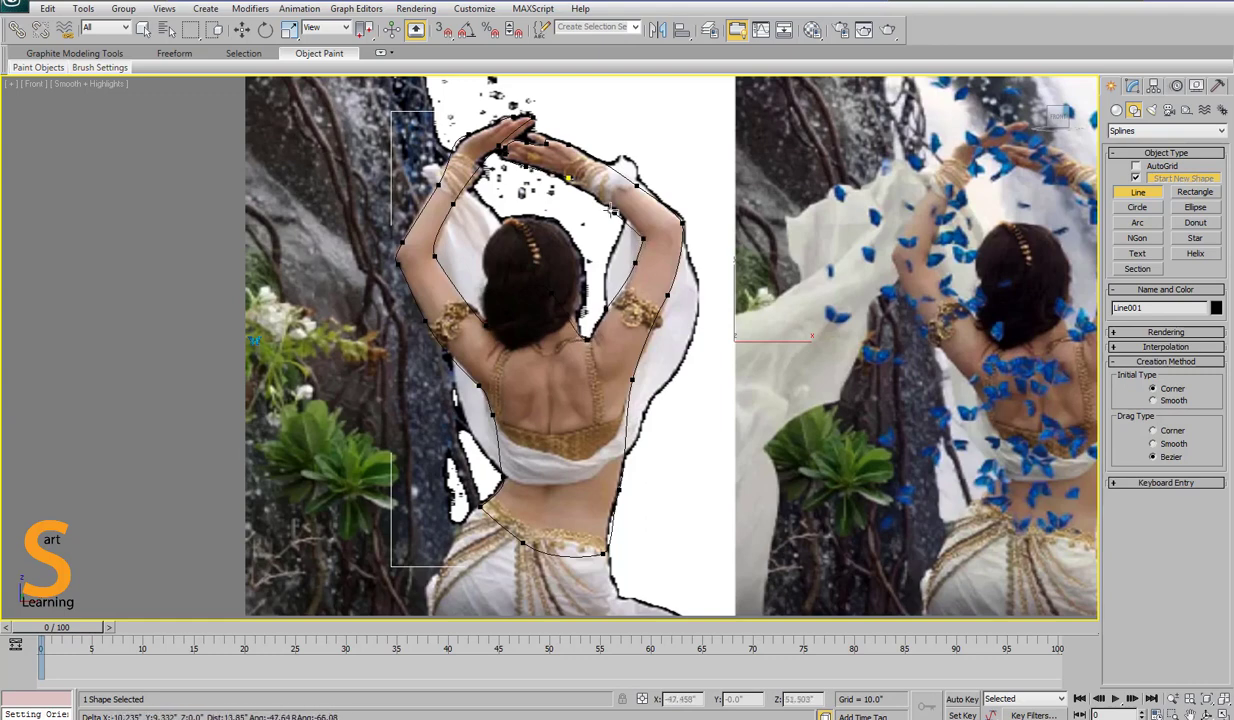
pyautogui.click(568, 178)
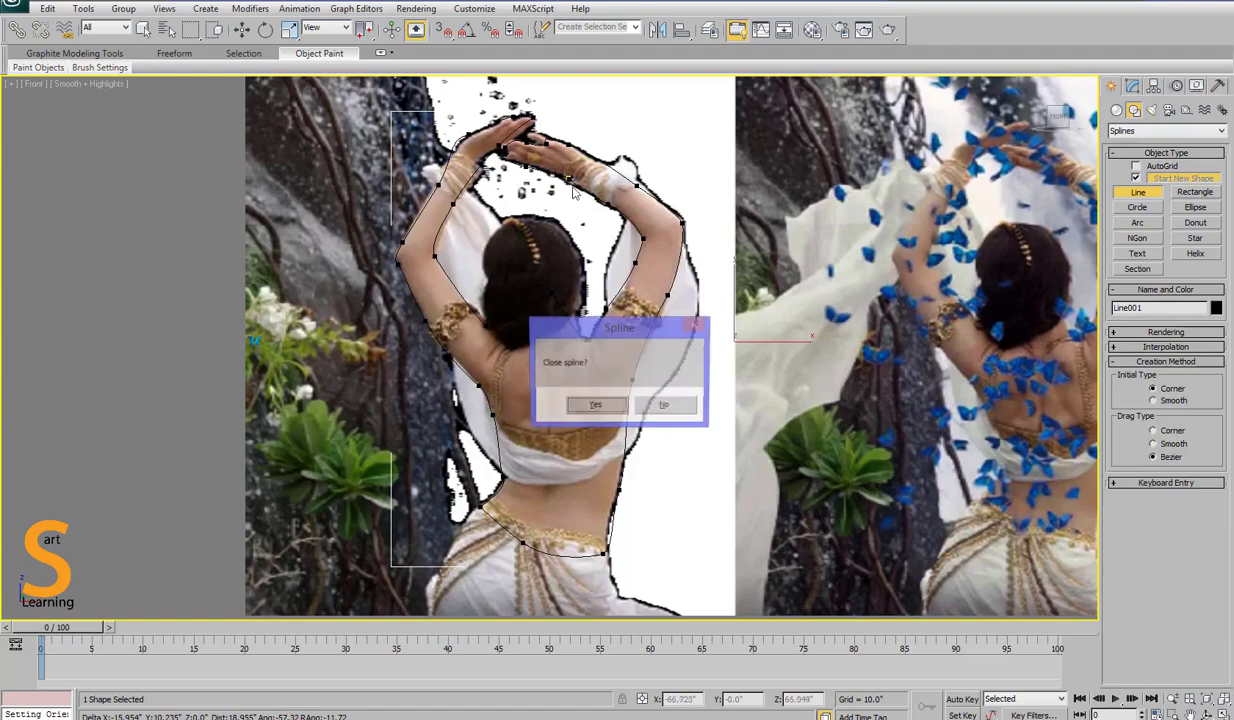
pyautogui.click(598, 403)
pyautogui.rightClick(600, 404)
# - Frame the outline in a maximized Perspective view with shaded edged faces and convert it to an Editable Poly
pyautogui.hotkey('alt', 'w')
pyautogui.rightClick(888, 508)
pyautogui.hotkey('alt', 'w')
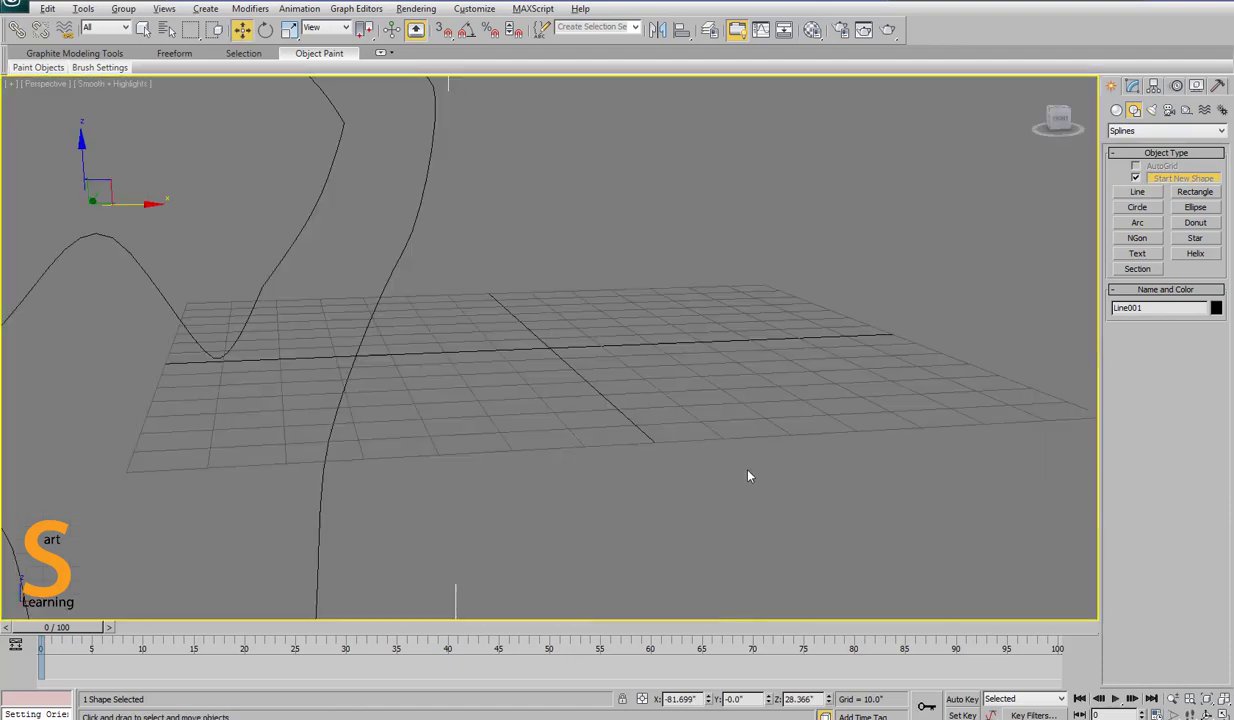
pyautogui.press('z')
pyautogui.keyDown('alt'); pyautogui.moveTo(796, 394); pyautogui.dragTo(761, 430, button='middle'); pyautogui.keyUp('alt')
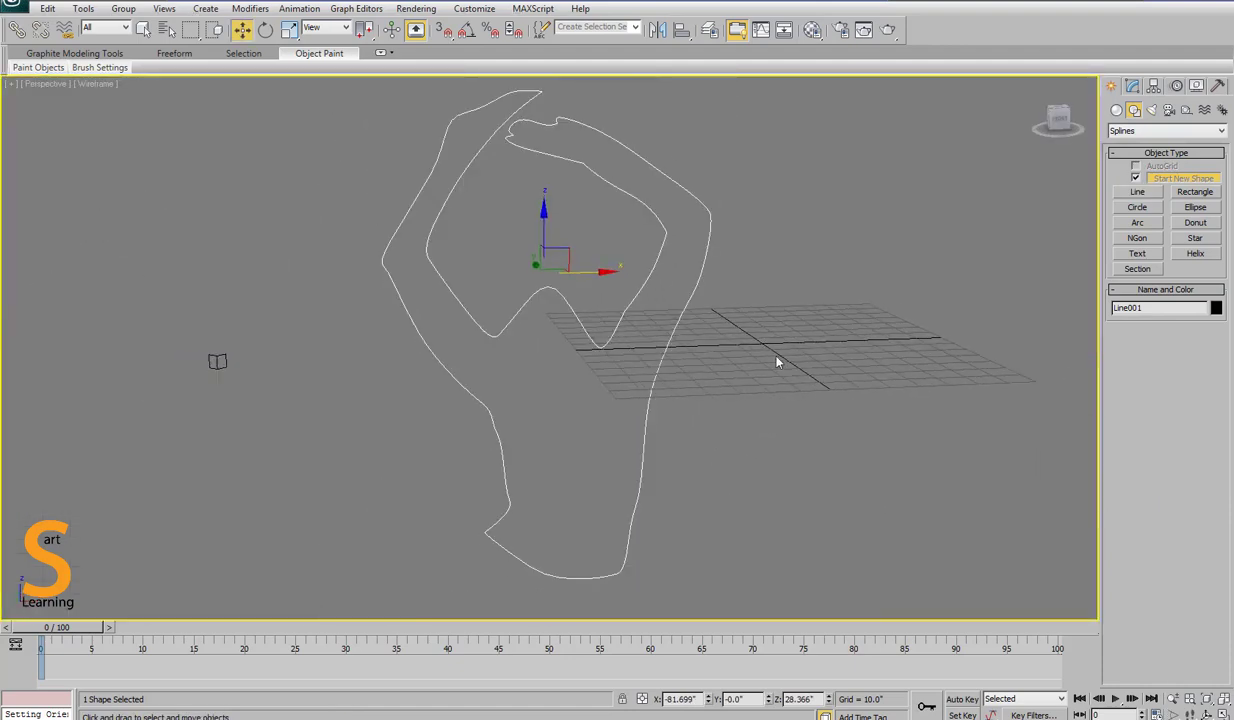
pyautogui.press('F4')
pyautogui.click(1133, 86)
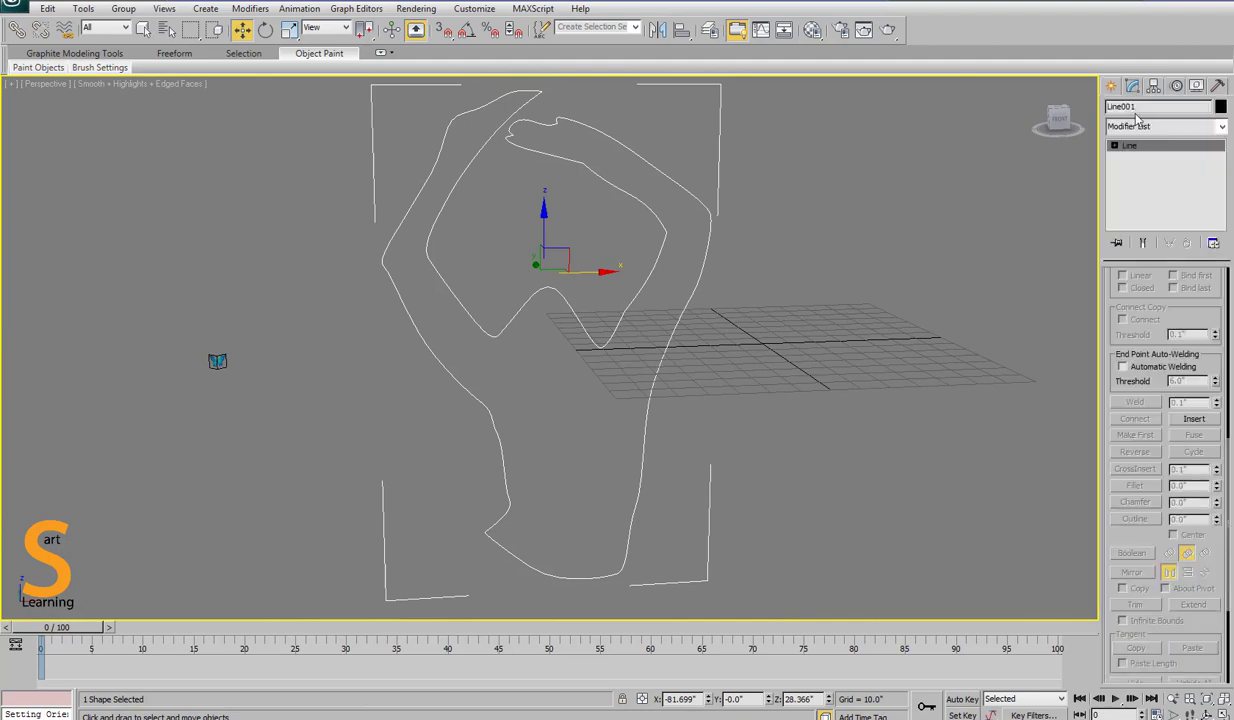
pyautogui.rightClick(1136, 150)
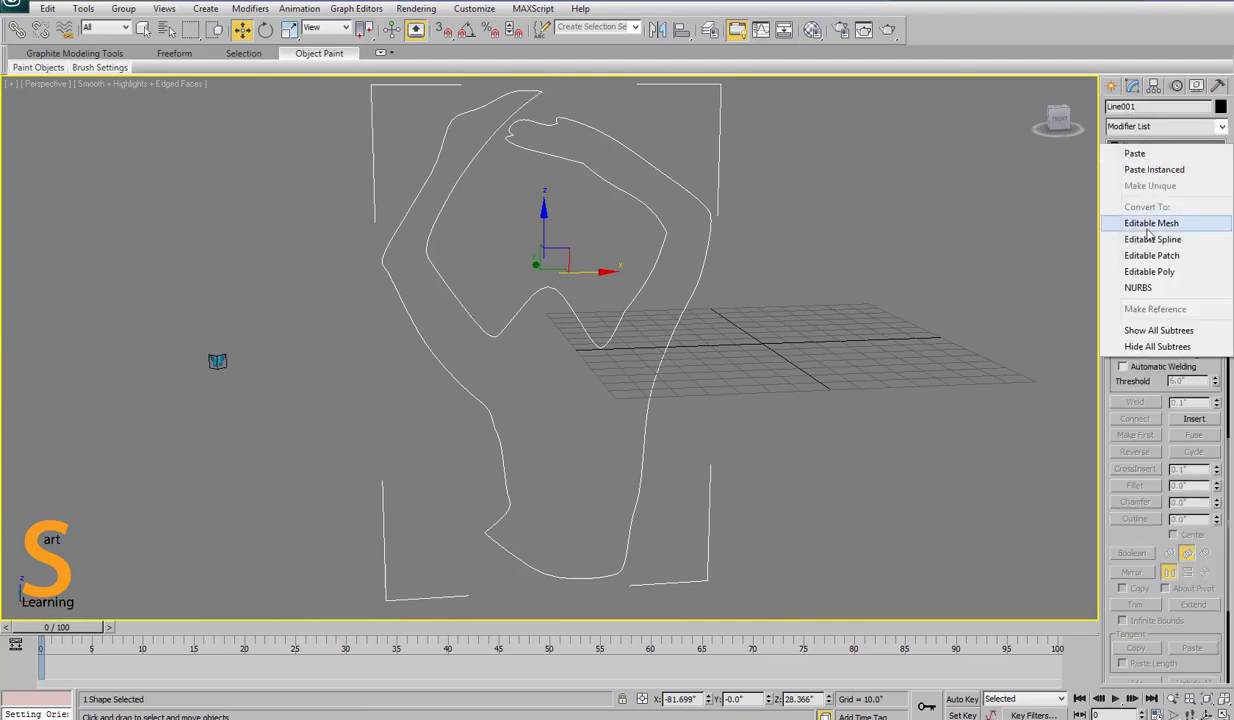
pyautogui.click(1130, 268)
# - Select the silhouette's open border and extend it as new faces along Y to about 3.16 inches
pyautogui.press('1')
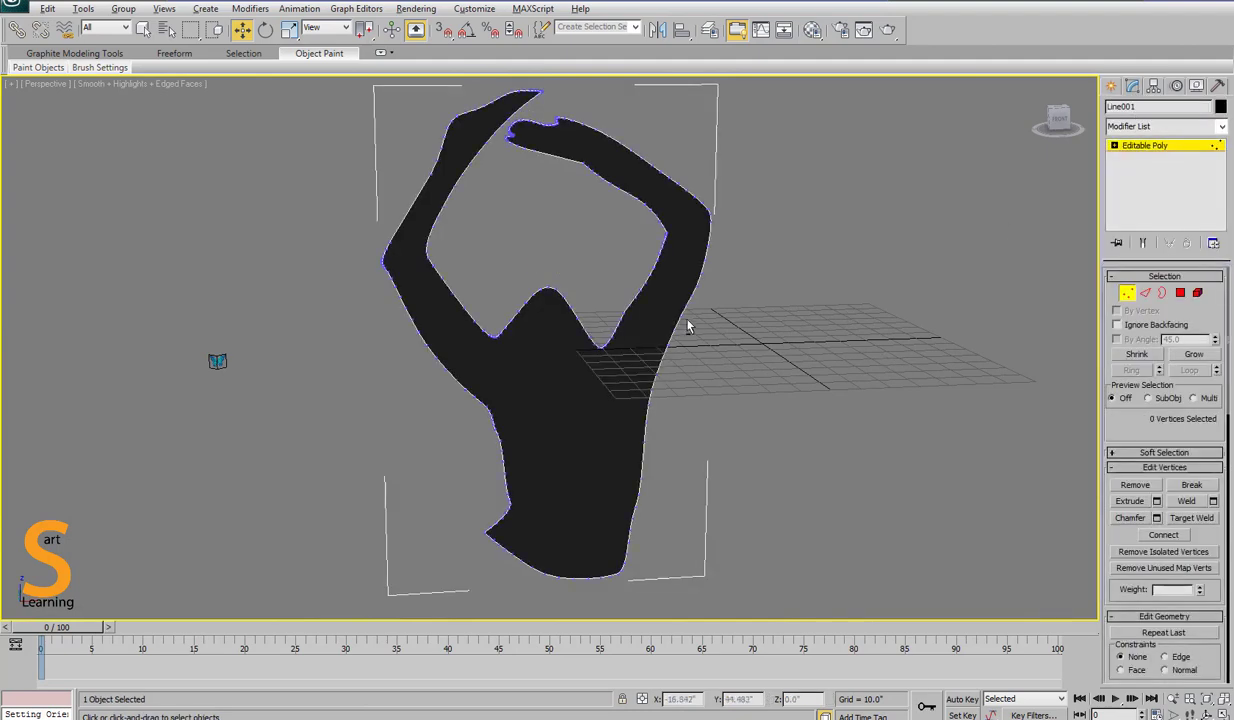
pyautogui.keyDown('alt'); pyautogui.moveTo(689, 325); pyautogui.dragTo(791, 327, button='middle'); pyautogui.keyUp('alt')
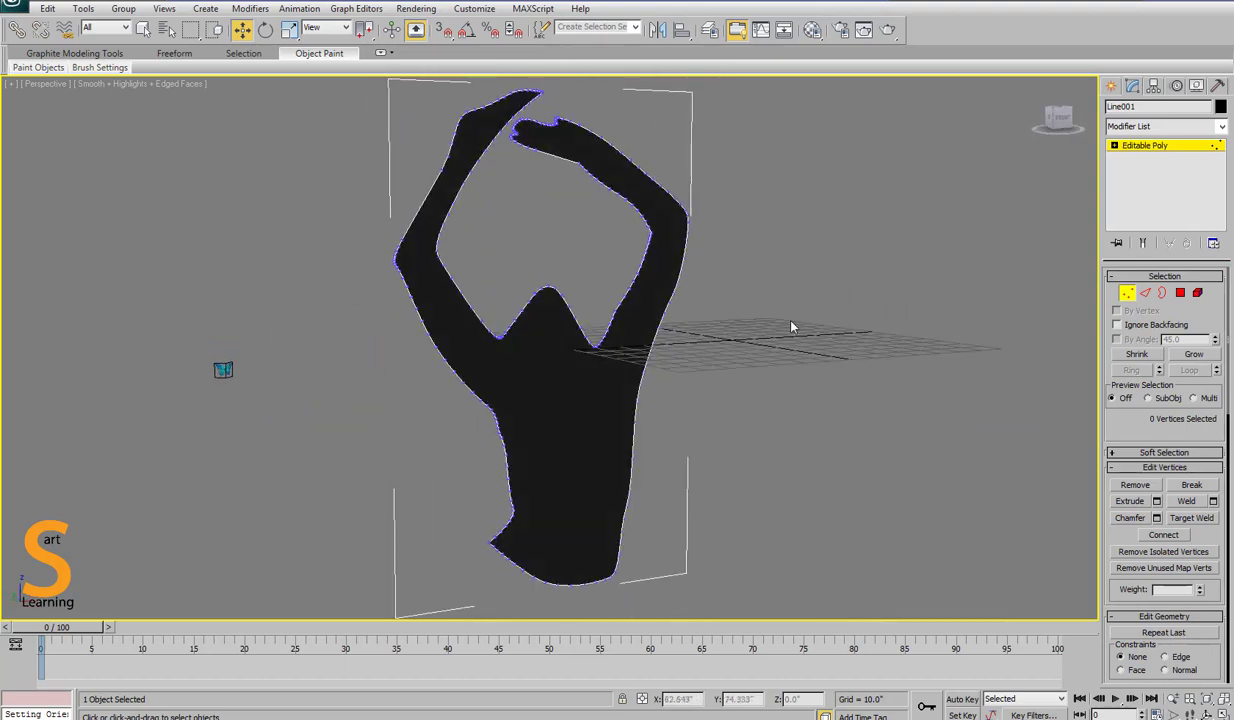
pyautogui.press('3')
pyautogui.click(657, 322)
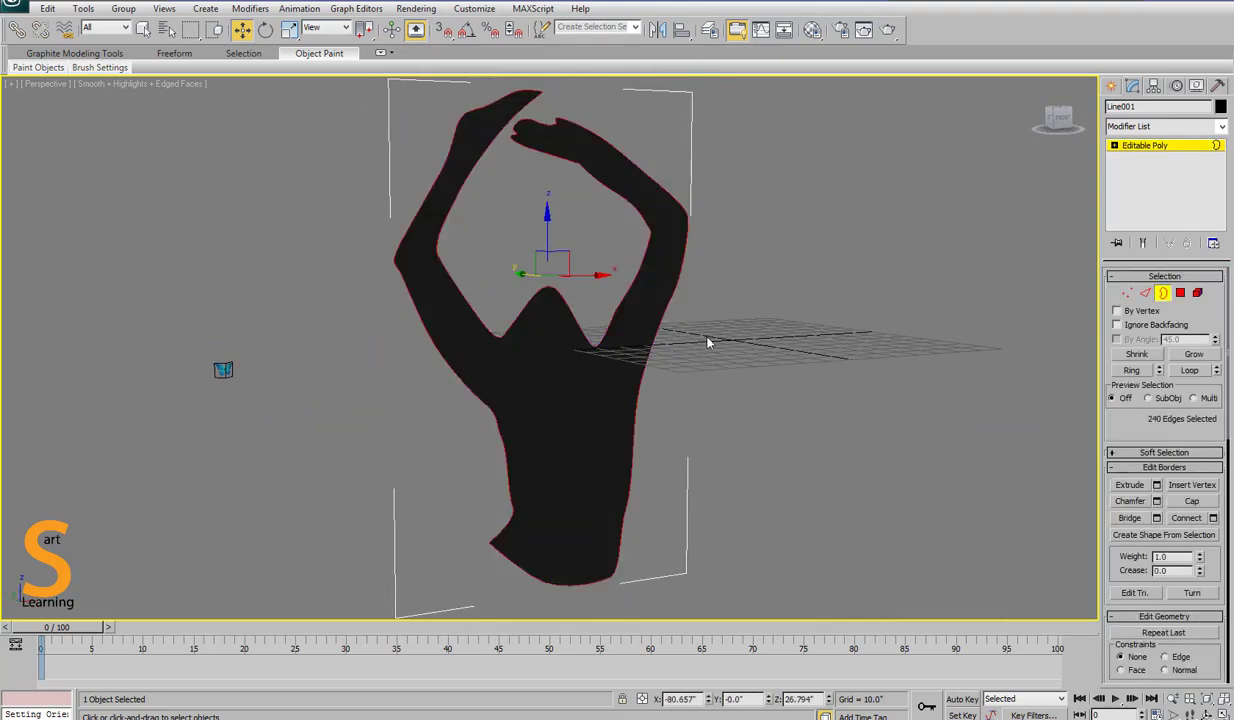
pyautogui.keyDown('alt'); pyautogui.moveTo(704, 338); pyautogui.dragTo(676, 368, button='middle'); pyautogui.keyUp('alt')
pyautogui.keyDown('shift'); pyautogui.moveTo(519, 273); pyautogui.dragTo(514, 271); pyautogui.keyUp('shift')
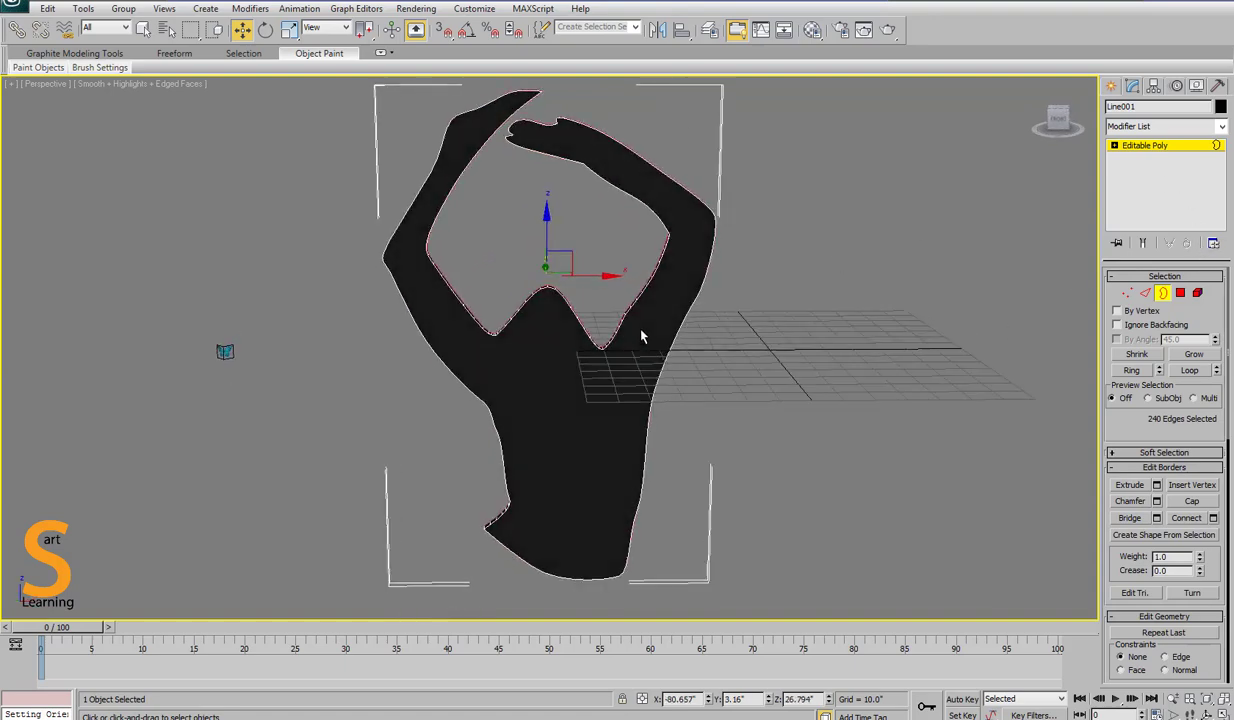
# - Leave border editing and show the silhouette selected over the reference image in a maximized Front view
pyautogui.keyDown('alt'); pyautogui.moveTo(548, 381); pyautogui.dragTo(600, 350, button='middle'); pyautogui.keyUp('alt')
pyautogui.click(1172, 146)
pyautogui.click(700, 345)
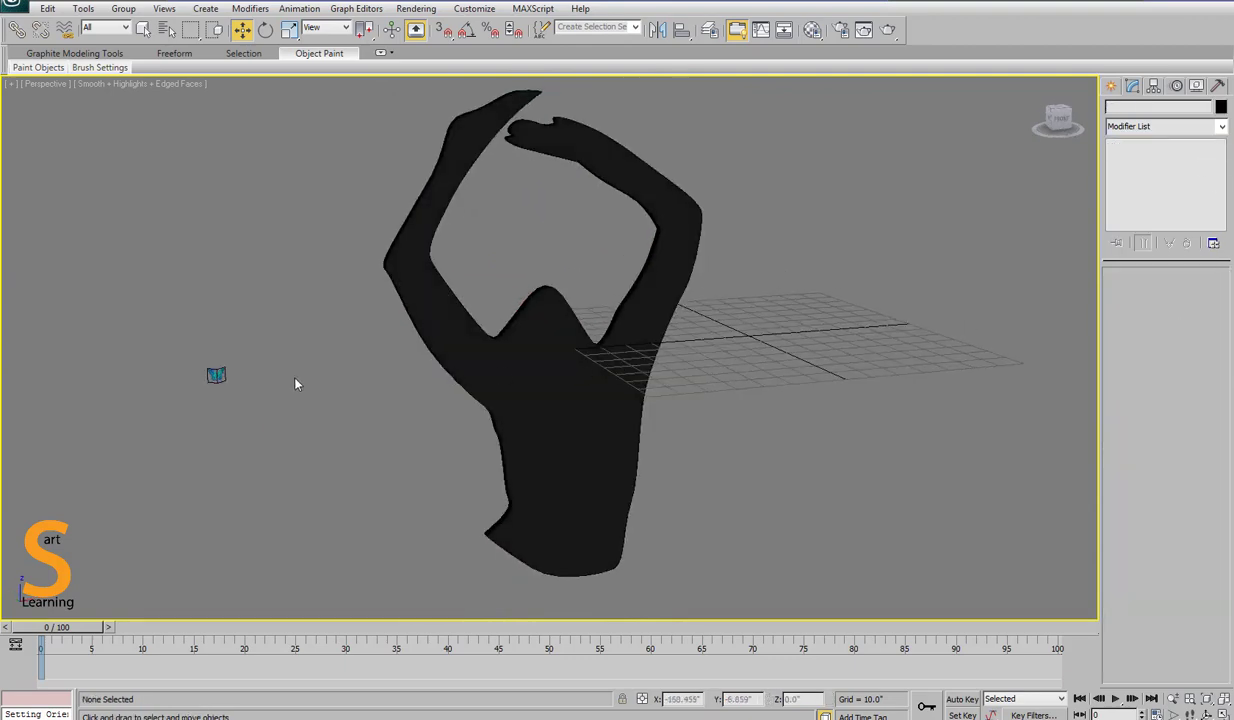
pyautogui.moveTo(68, 628)
pyautogui.mouseDown()
pyautogui.moveTo(253, 628)
pyautogui.moveTo(55, 628)
pyautogui.mouseUp()
pyautogui.click(634, 417)
pyautogui.hotkey('alt', 'w')
pyautogui.rightClick(787, 235)
pyautogui.hotkey('alt', 'w')
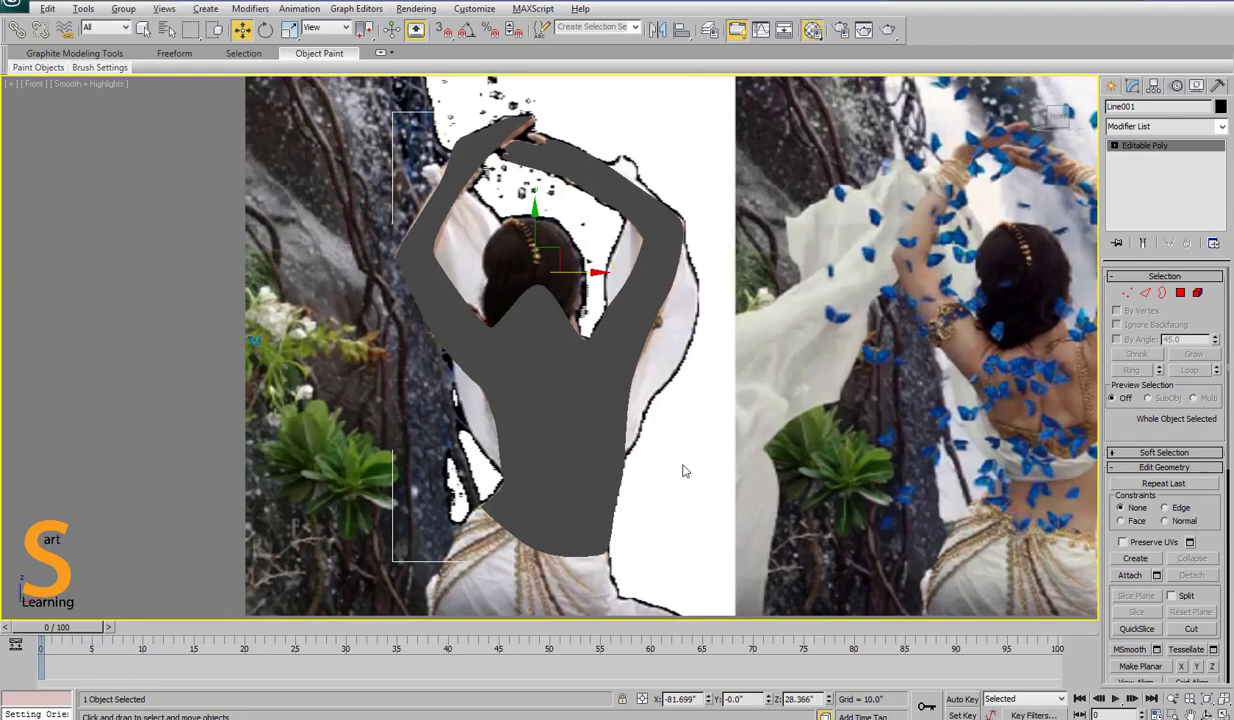
# - Assign the 02 - Default material to the silhouette, make it 2-Sided, and change its type to Matte/Shadow
pyautogui.press('m')
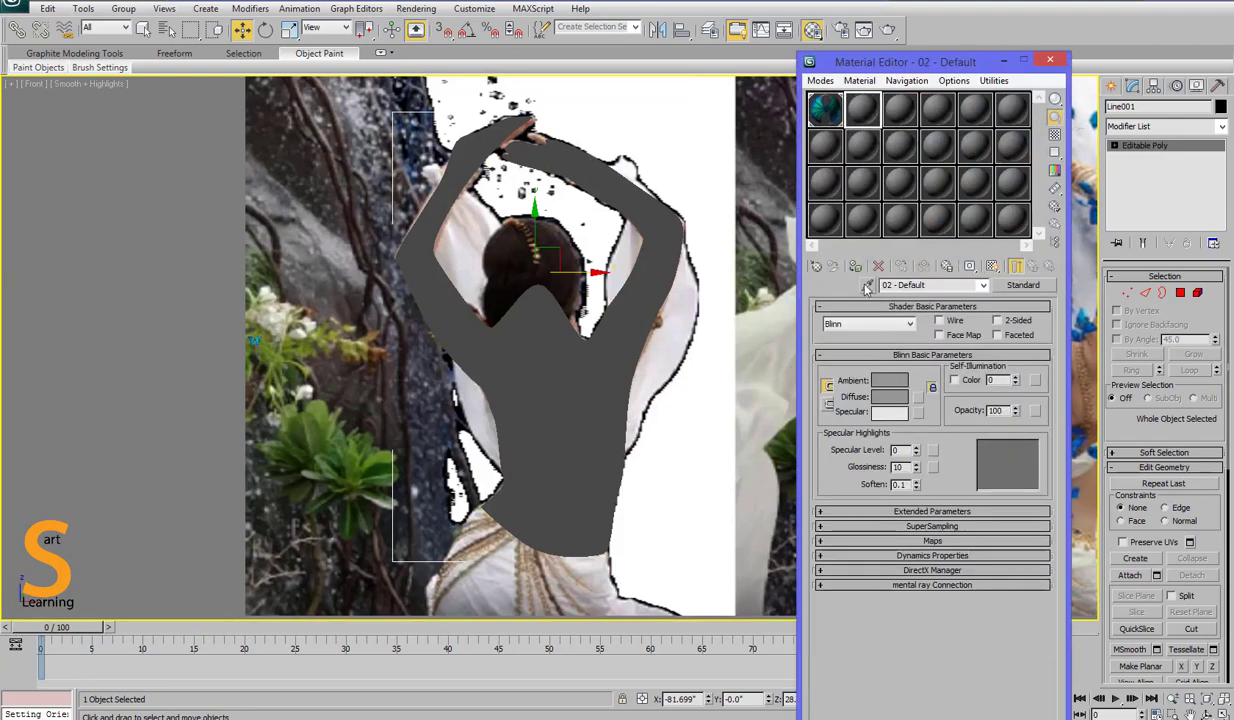
pyautogui.click(855, 267)
pyautogui.click(997, 321)
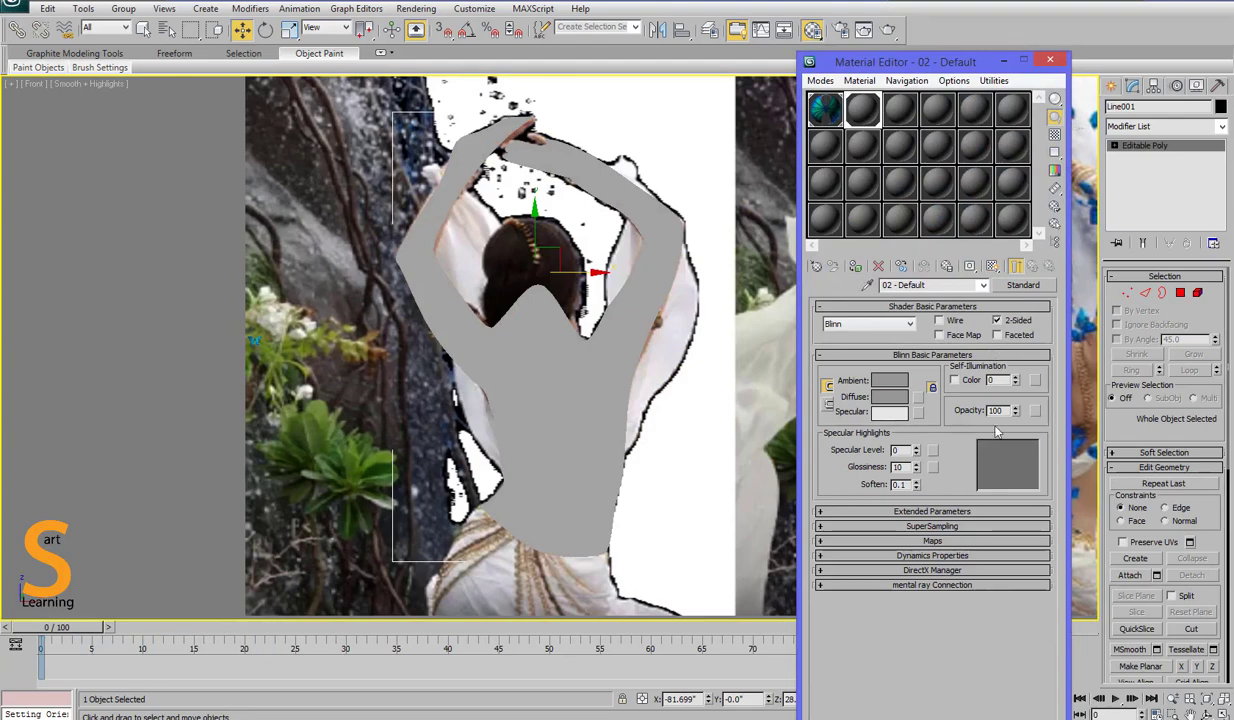
pyautogui.click(1022, 285)
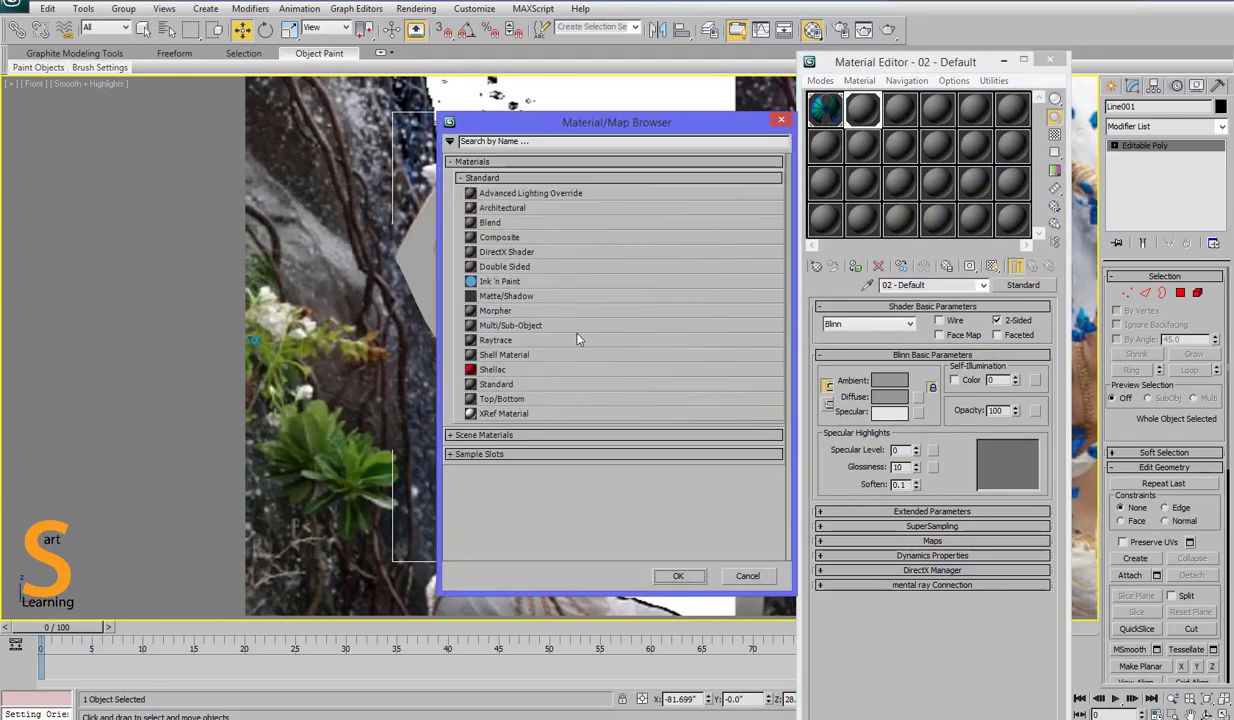
pyautogui.doubleClick(515, 296)
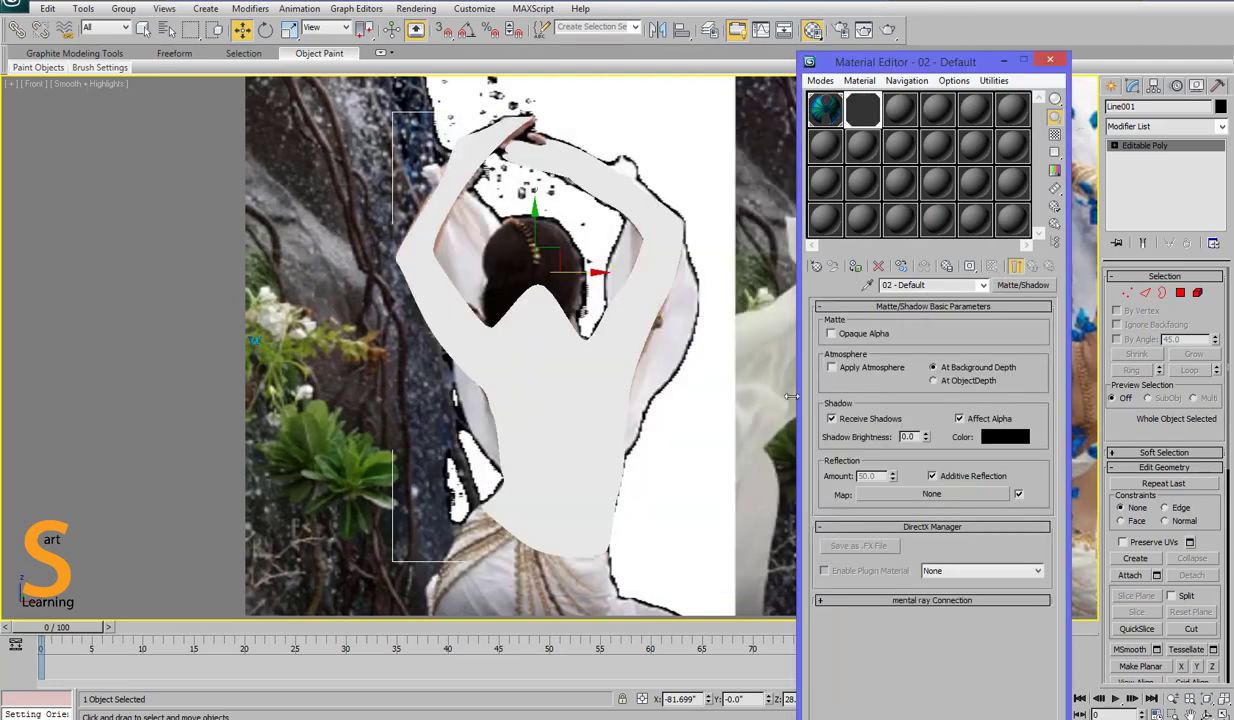
# - Test-render the matte silhouette from a maximized Perspective view, closing the render and the Material Editor
pyautogui.hotkey('alt', 'w')
pyautogui.rightClick(658, 497)
pyautogui.hotkey('alt', 'w')
pyautogui.hotkey('shift', 'q')
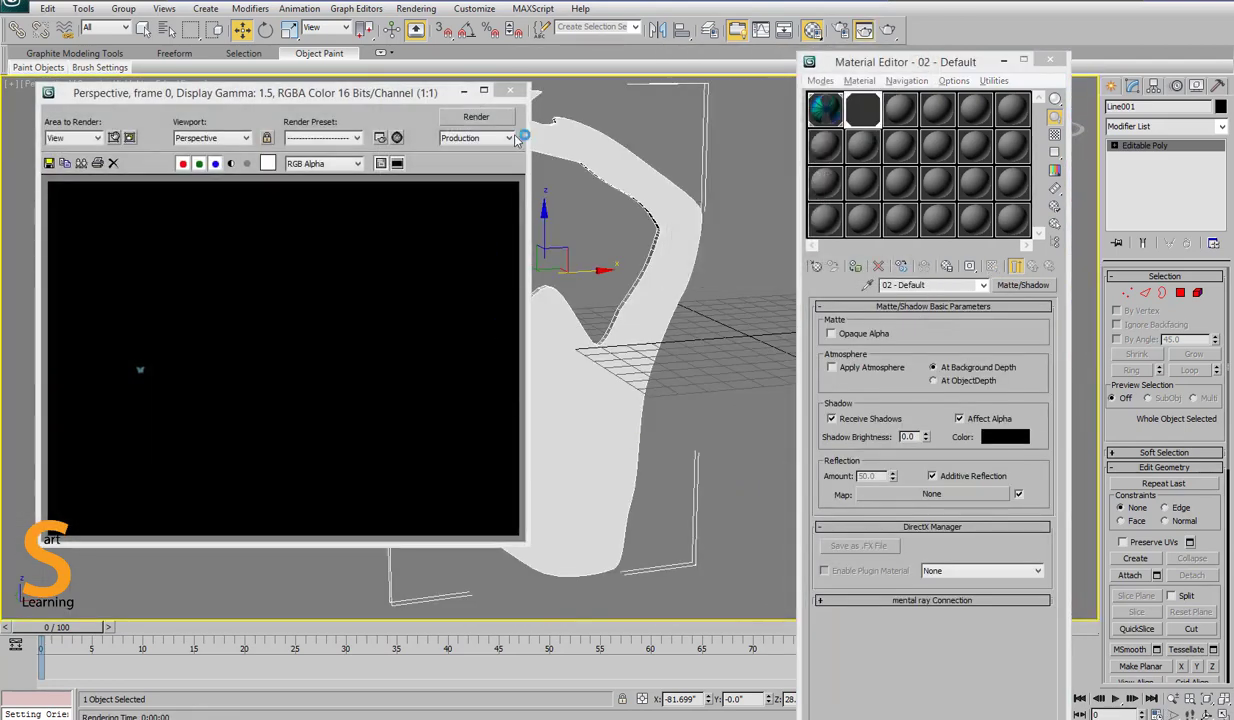
pyautogui.click(510, 90)
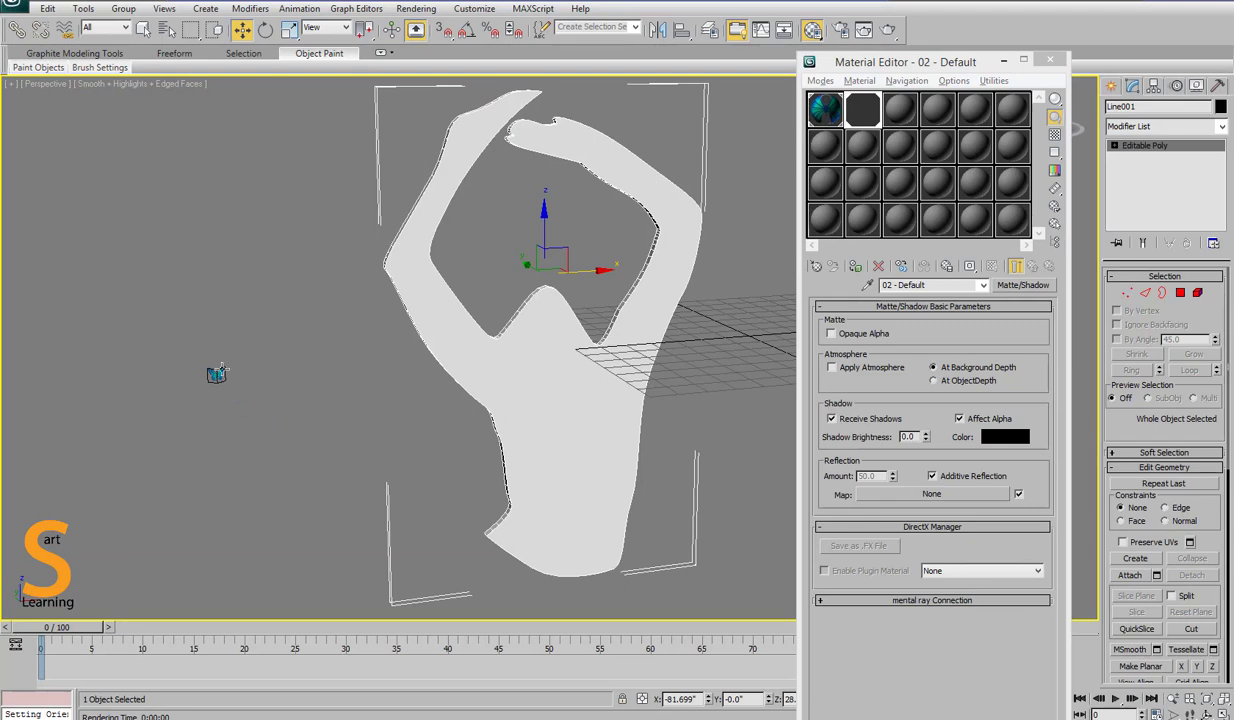
pyautogui.click(1050, 61)
# - Create a PF Source particle emitter on the grid beside the silhouette and end the creation command
pyautogui.click(1111, 86)
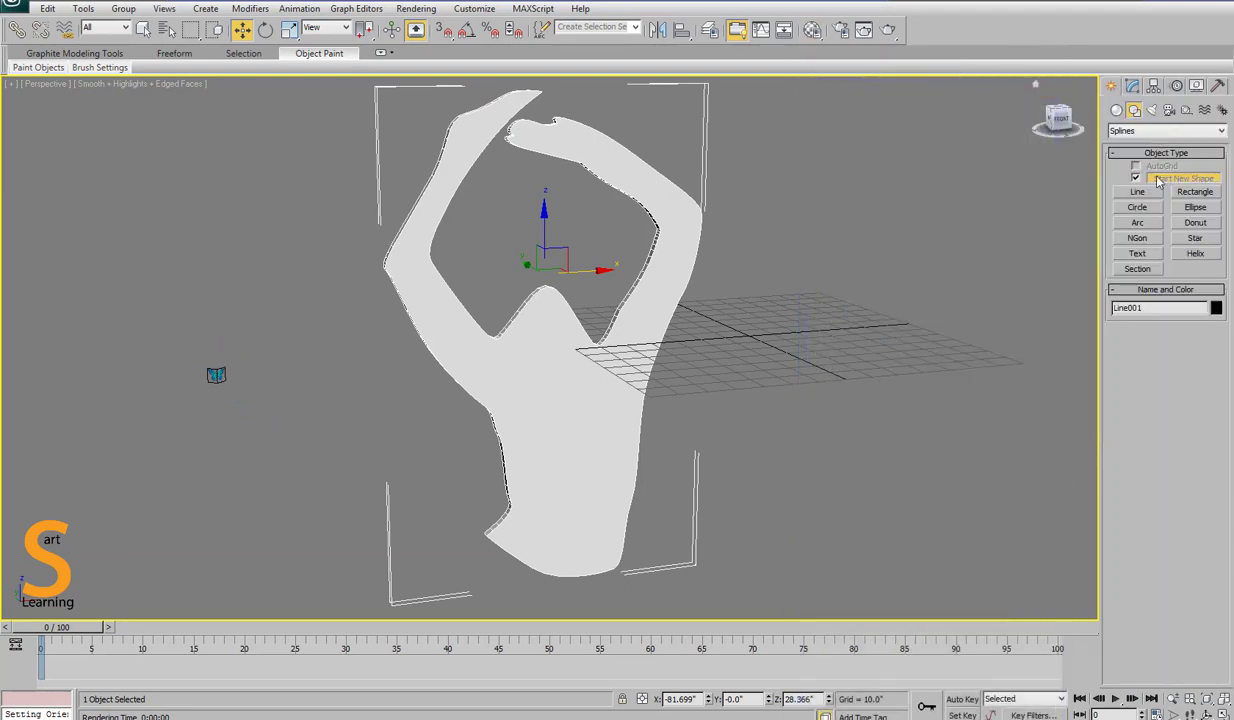
pyautogui.click(1116, 110)
pyautogui.click(1140, 131)
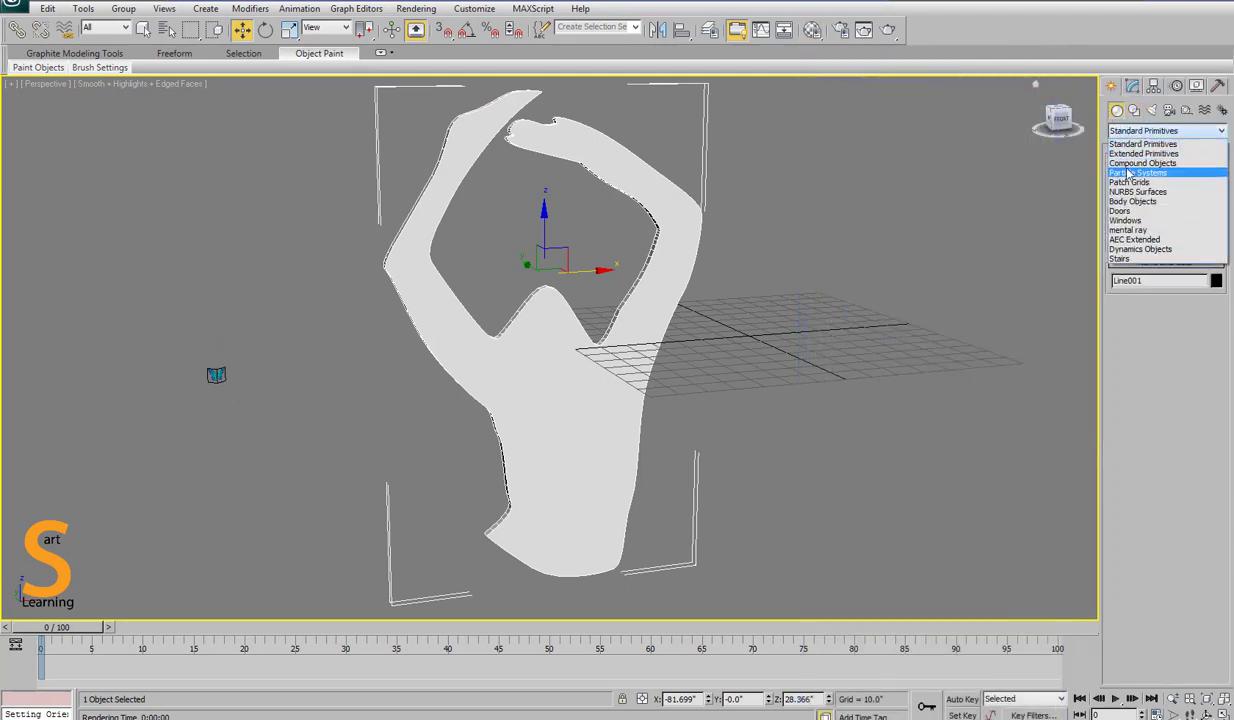
pyautogui.click(1137, 173)
pyautogui.click(1137, 180)
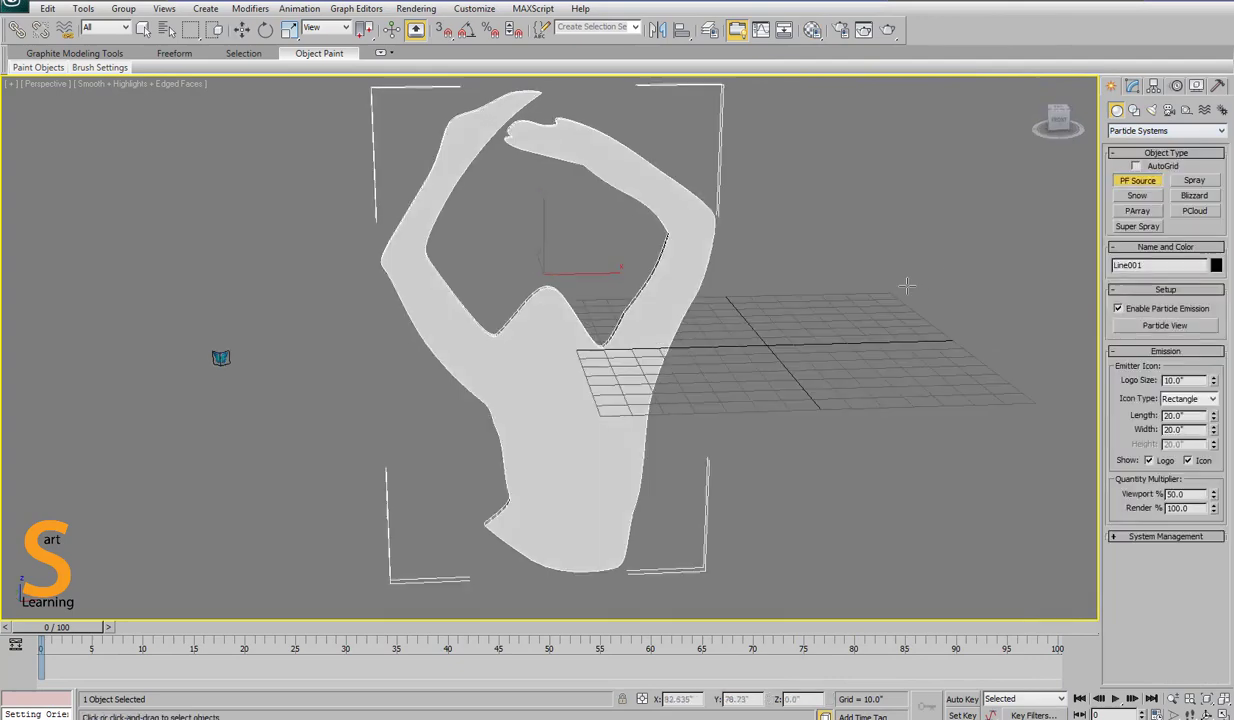
pyautogui.moveTo(873, 325); pyautogui.dragTo(823, 372)
pyautogui.rightClick(838, 364)
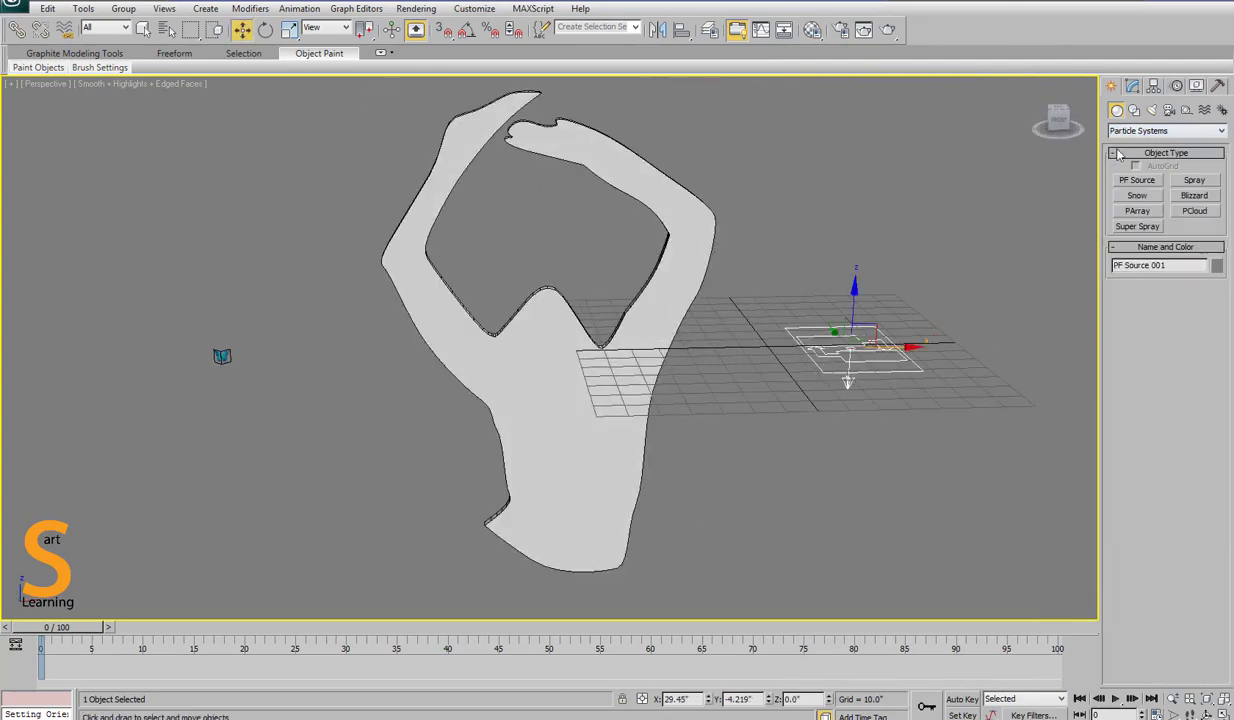
# - Open Particle View for the PF Source and arrange it beside the silhouette
pyautogui.press('6')
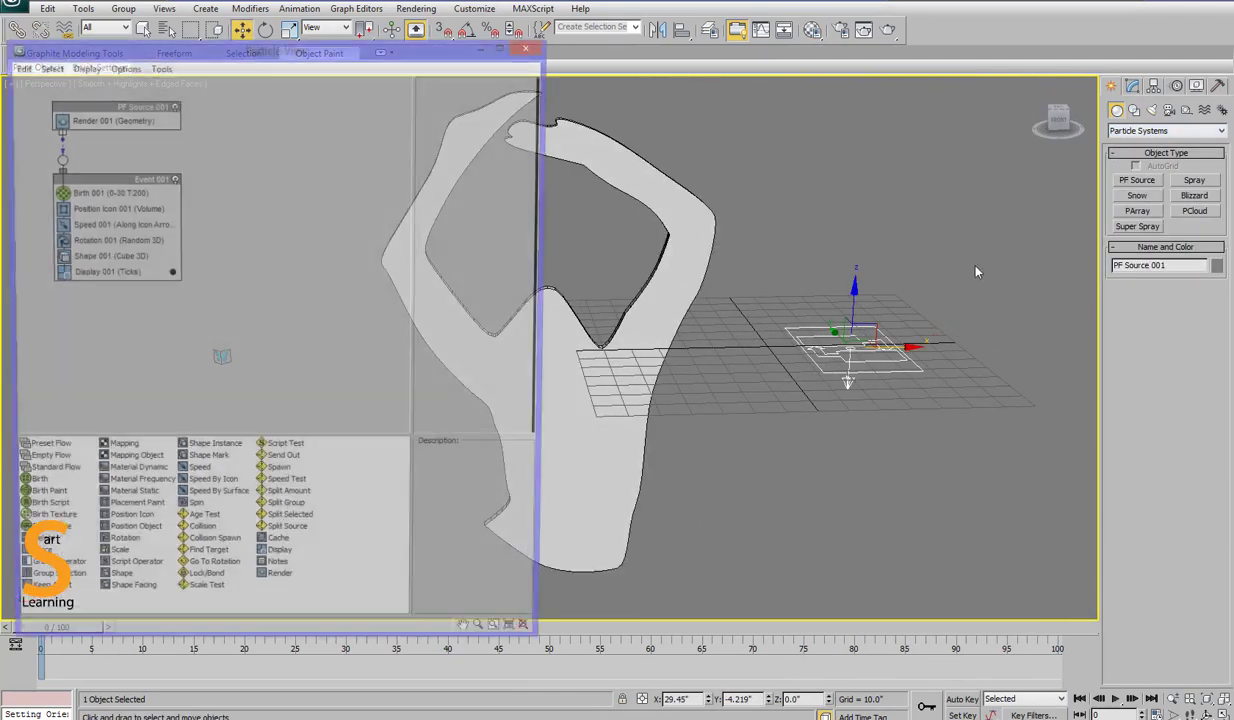
pyautogui.moveTo(220, 50); pyautogui.dragTo(1093, 73)
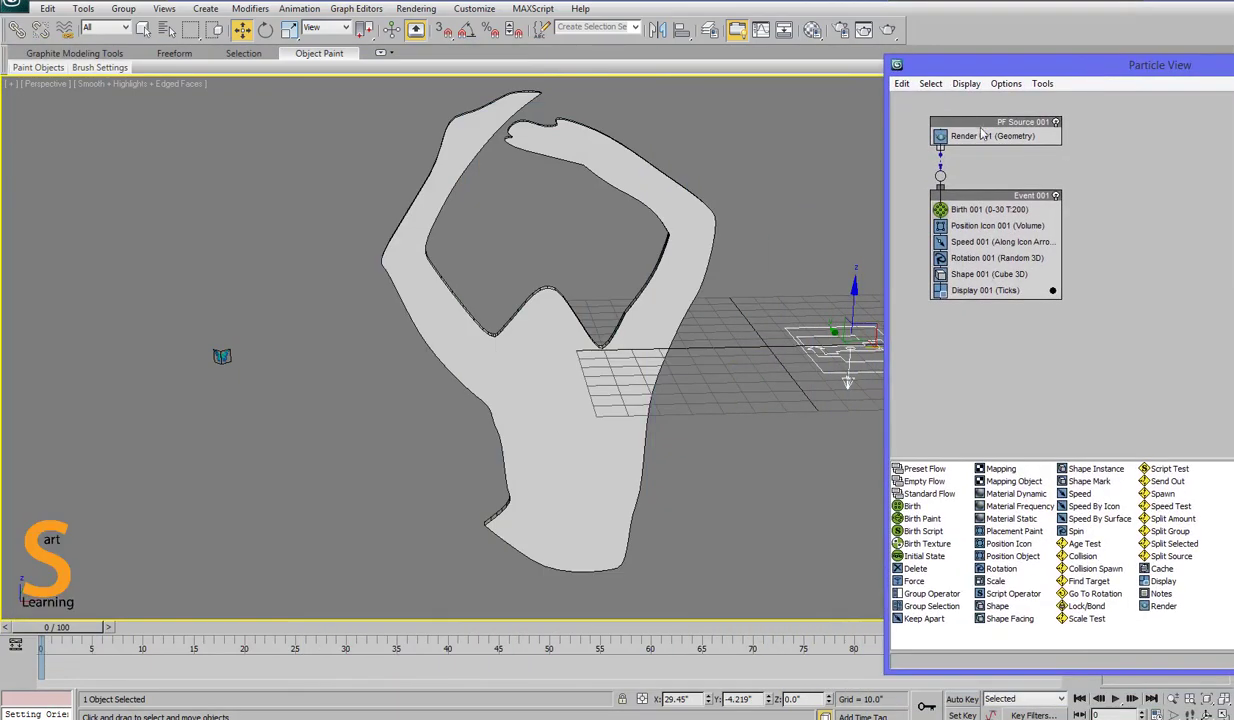
pyautogui.moveTo(951, 66); pyautogui.dragTo(184, 317)
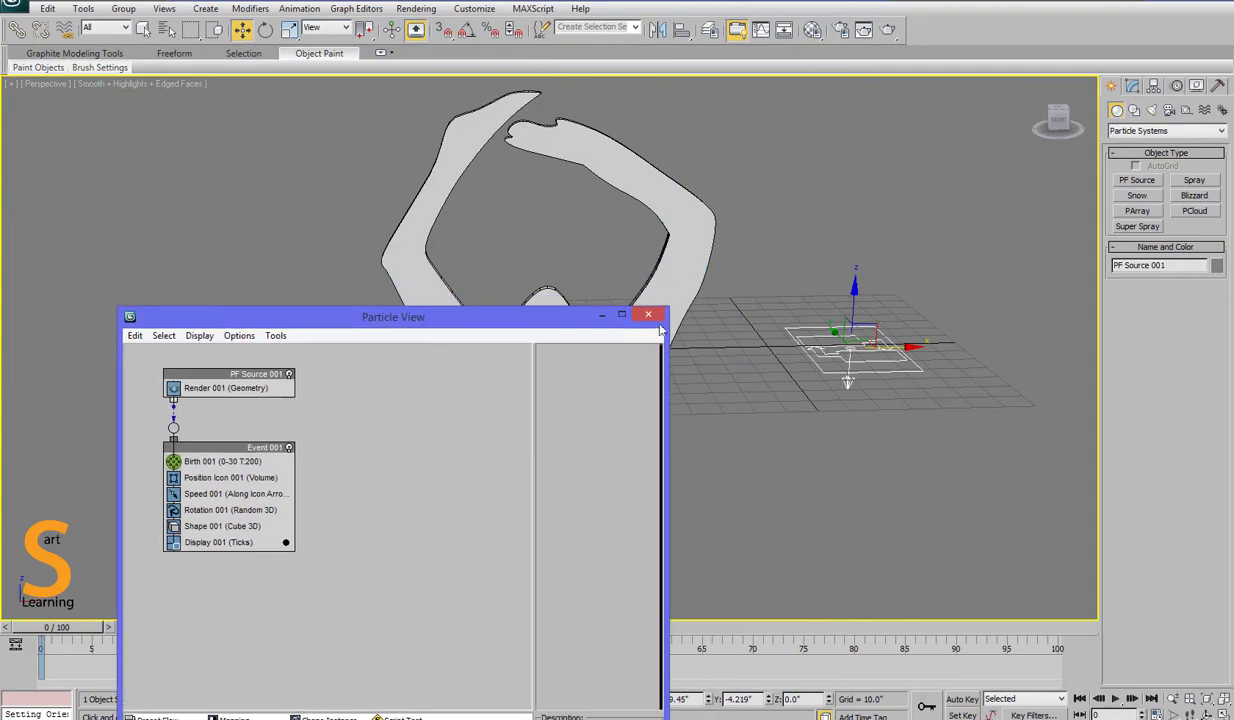
pyautogui.moveTo(634, 206); pyautogui.dragTo(802, 169, button='middle')
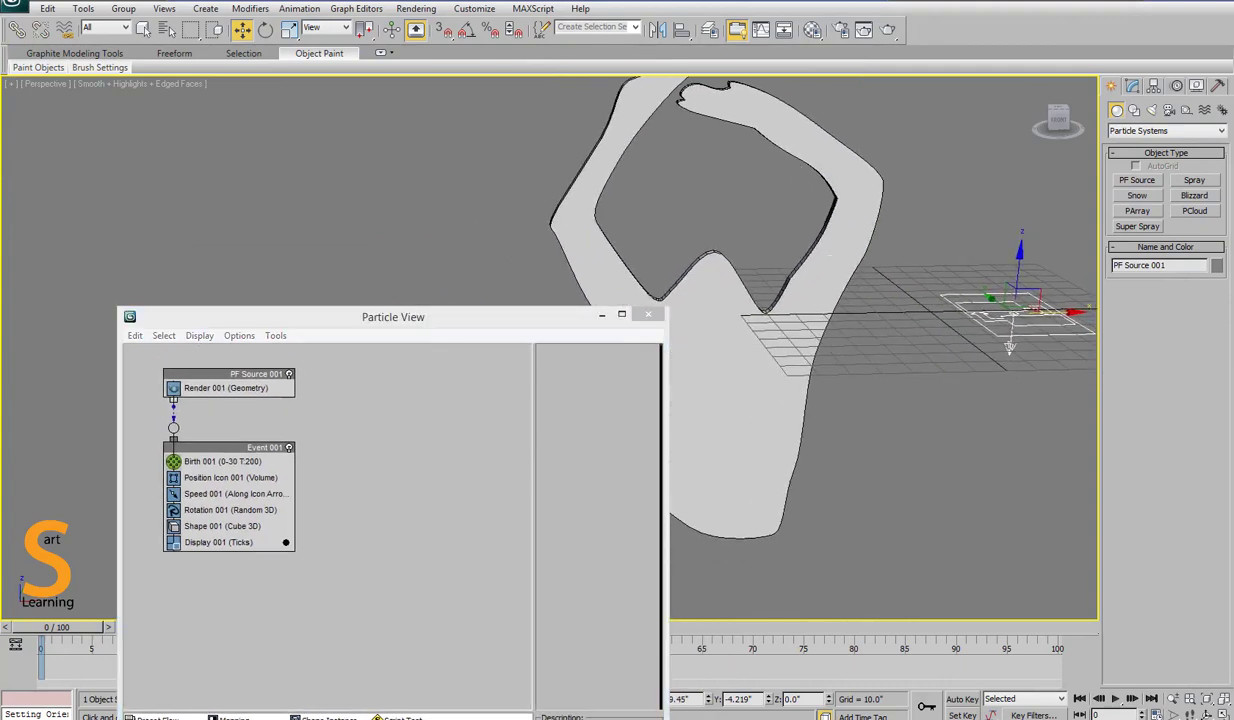
pyautogui.scroll(-1, 829, 255)
pyautogui.moveTo(285, 323); pyautogui.dragTo(223, 42)
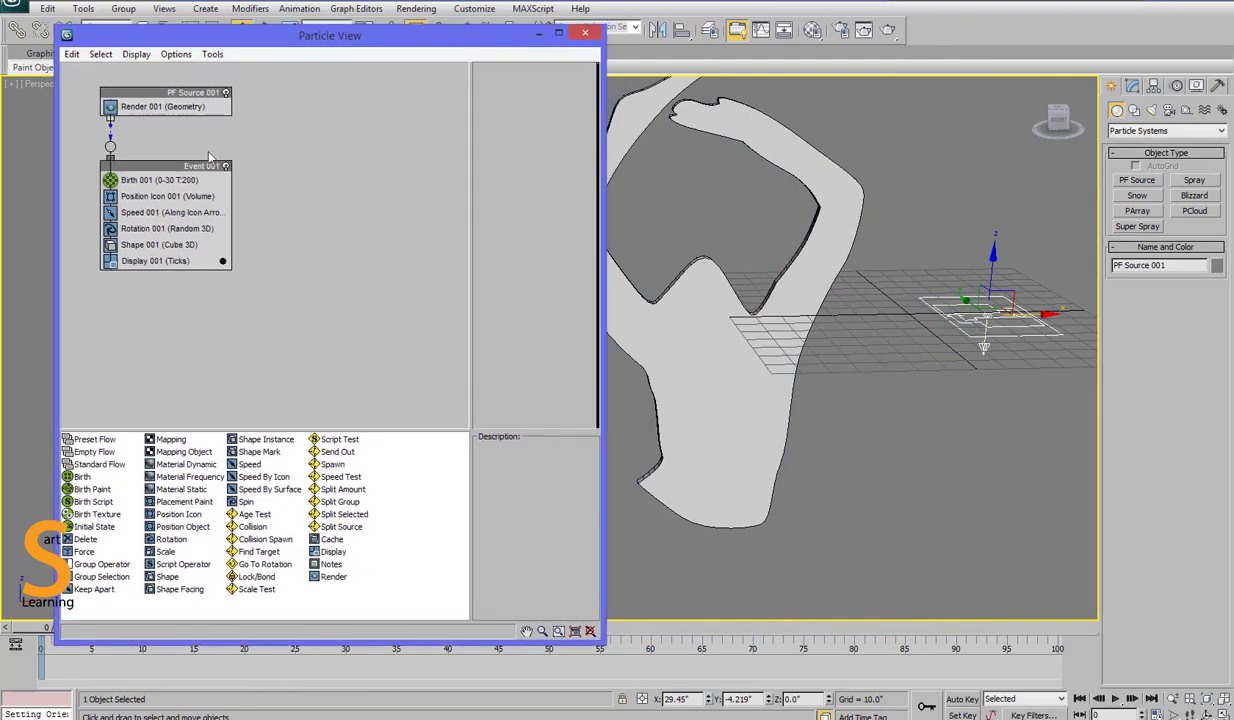
# - Replace the Position Icon operator with Position Object and add the silhouette Line001 as its emitter object
pyautogui.click(160, 197)
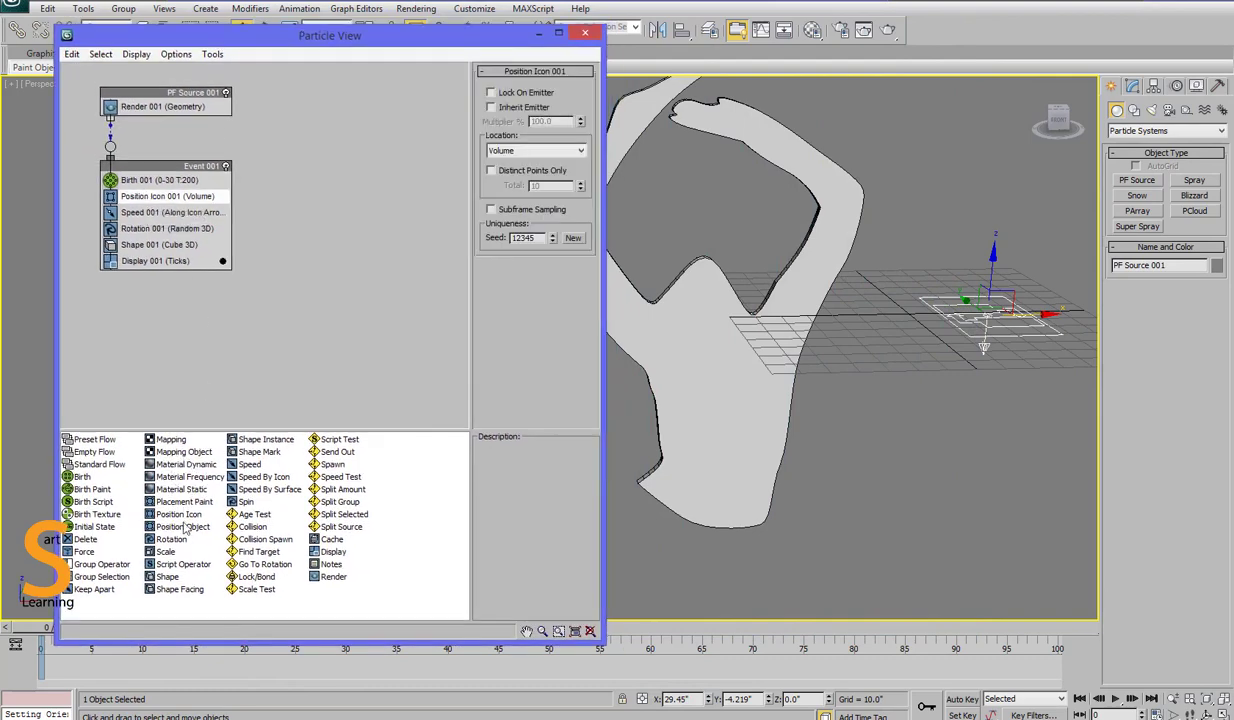
pyautogui.moveTo(182, 526); pyautogui.dragTo(158, 203)
pyautogui.click(160, 197)
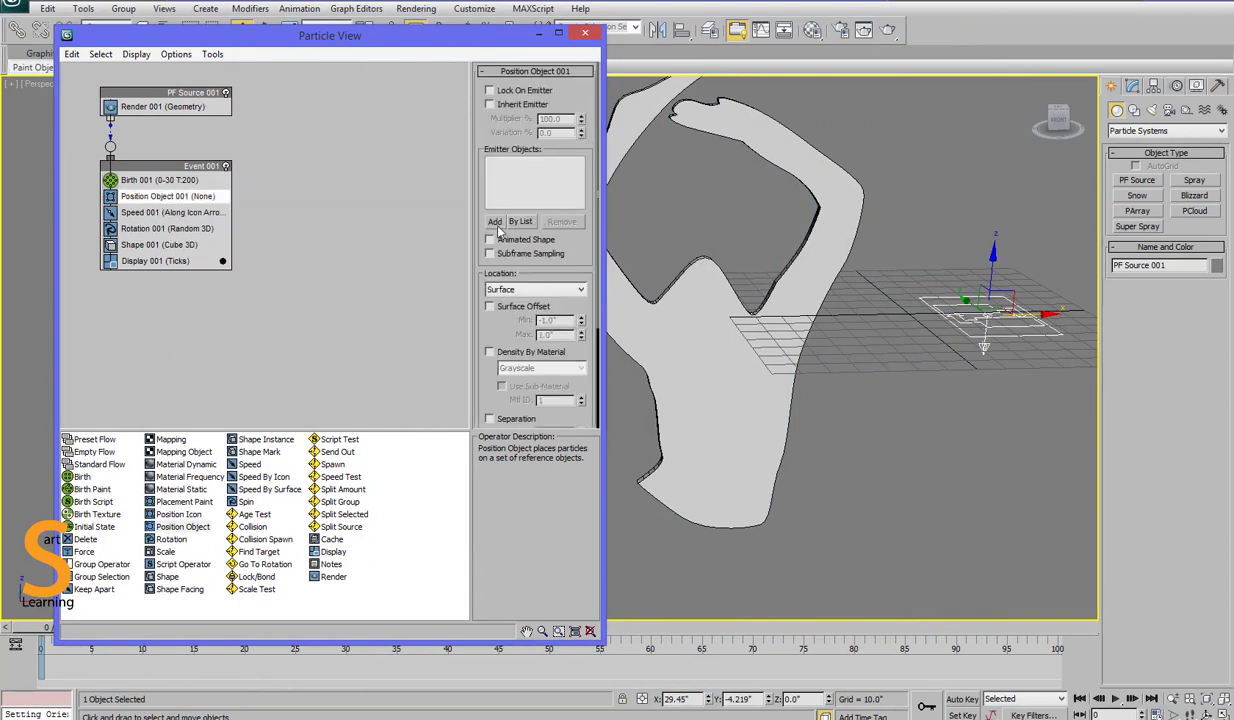
pyautogui.click(495, 222)
pyautogui.click(700, 328)
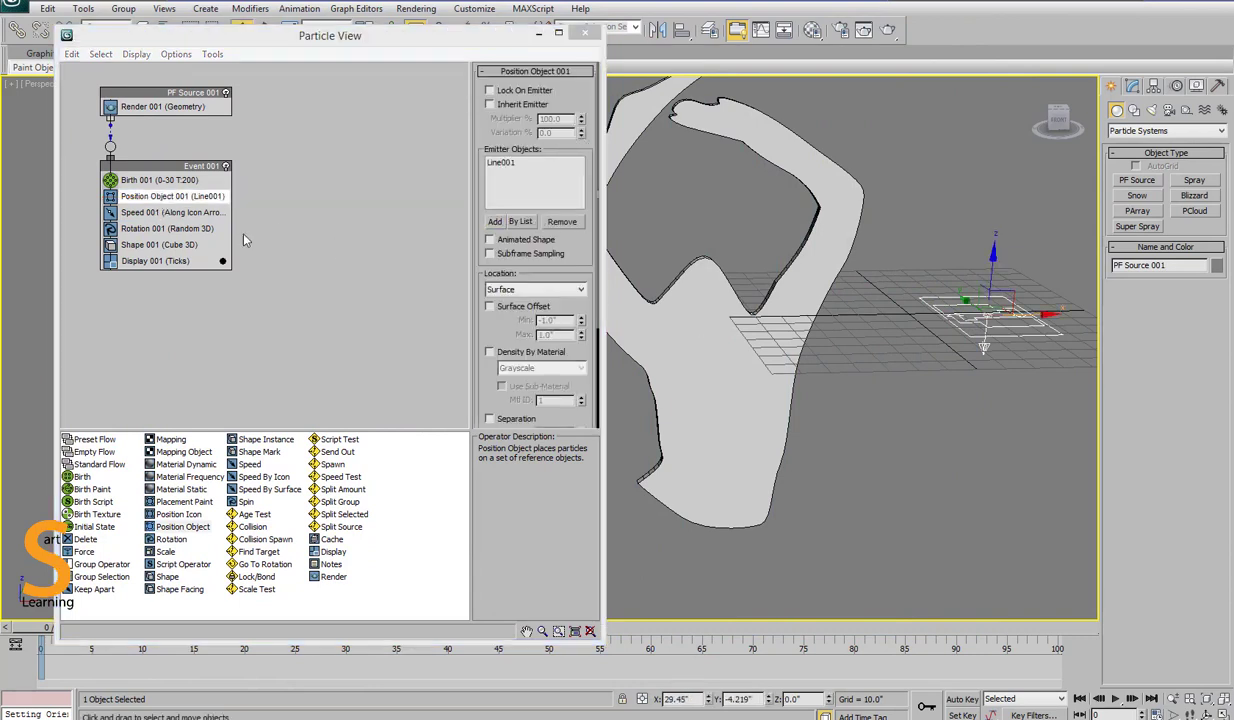
# - Replace the Speed operator with Speed By Surface and add Line001 as its surface geometry
pyautogui.click(135, 213)
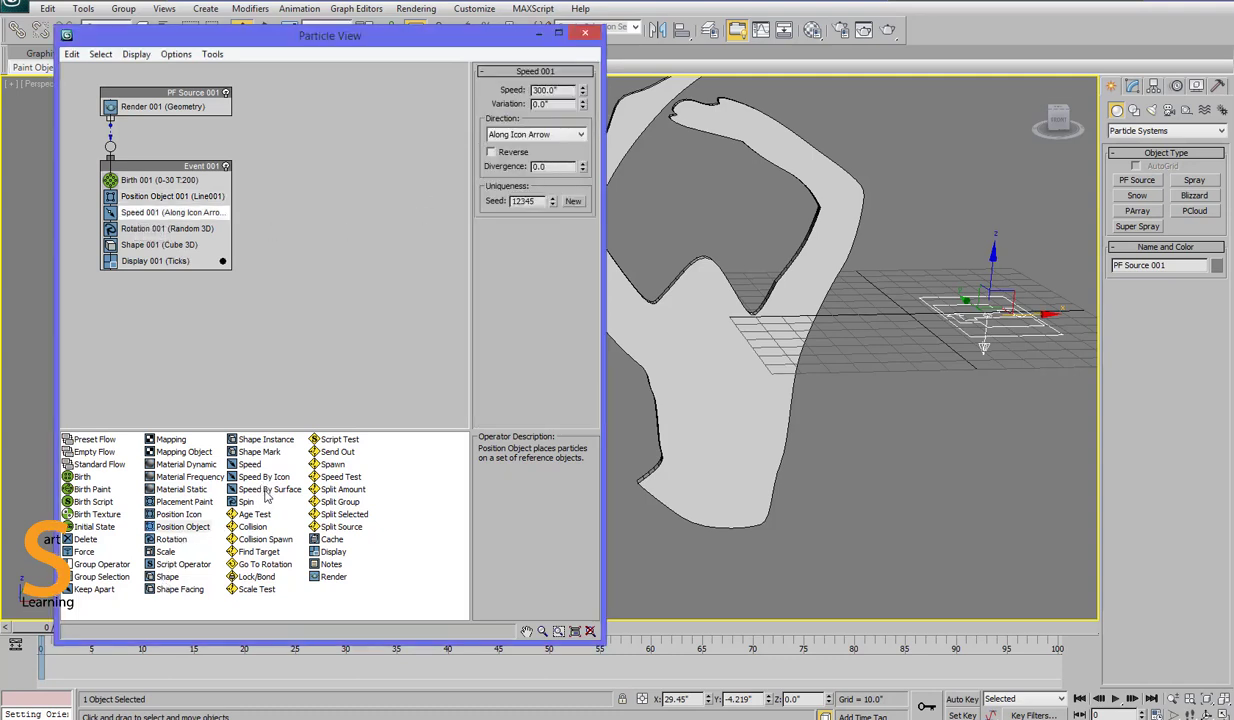
pyautogui.moveTo(267, 490); pyautogui.dragTo(155, 213)
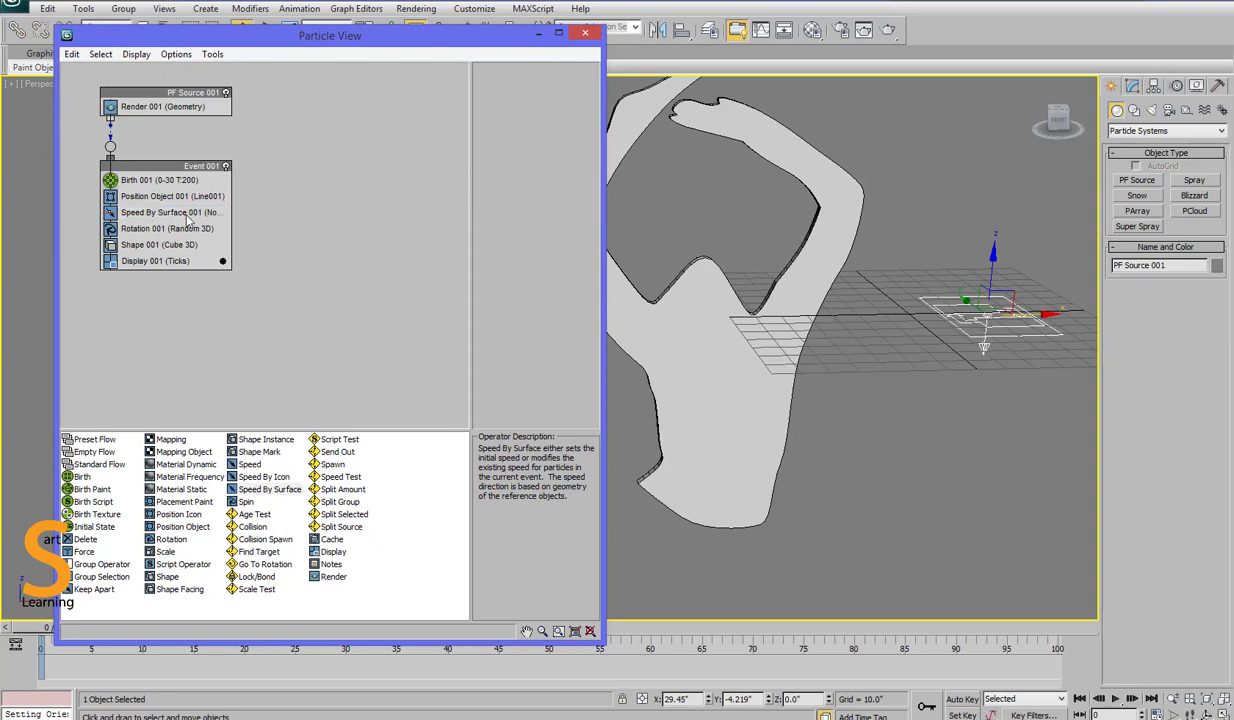
pyautogui.click(186, 213)
pyautogui.click(495, 211)
pyautogui.click(741, 320)
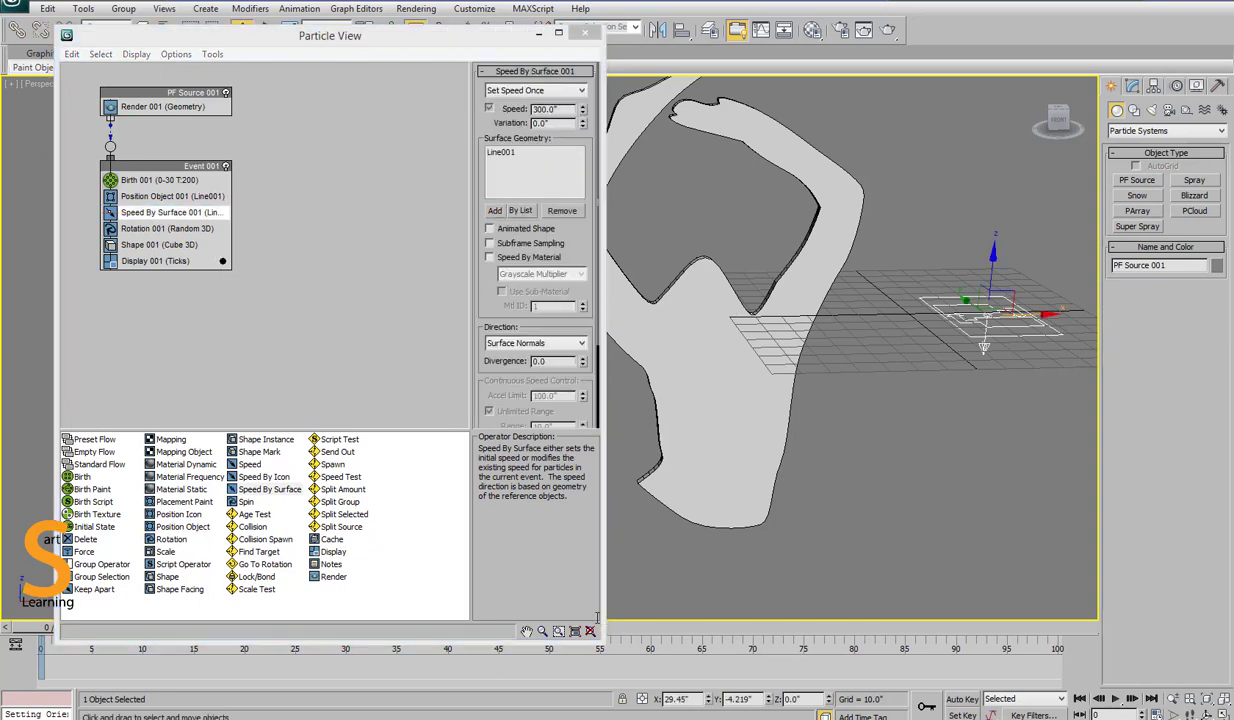
# - Shrink the Particle View window and move it clear of the silhouette
pyautogui.moveTo(603, 651); pyautogui.dragTo(457, 597)
pyautogui.scroll(-3, 320, 126)
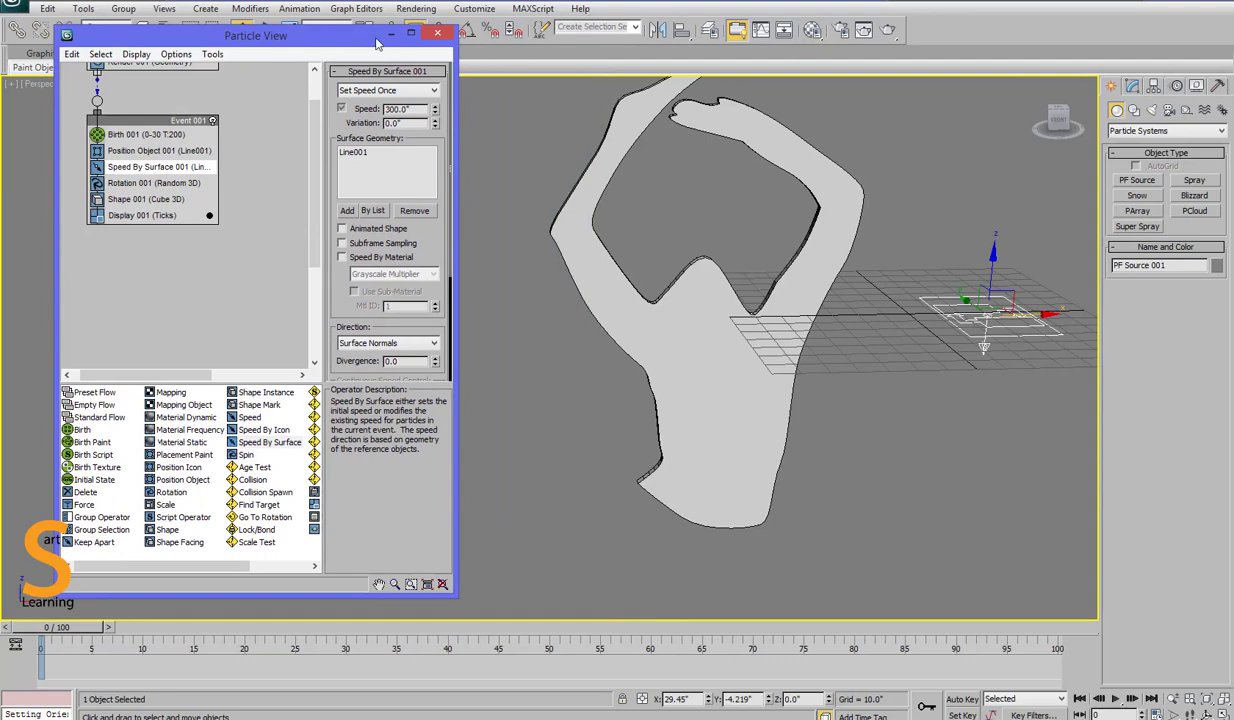
pyautogui.moveTo(378, 43); pyautogui.dragTo(338, 53)
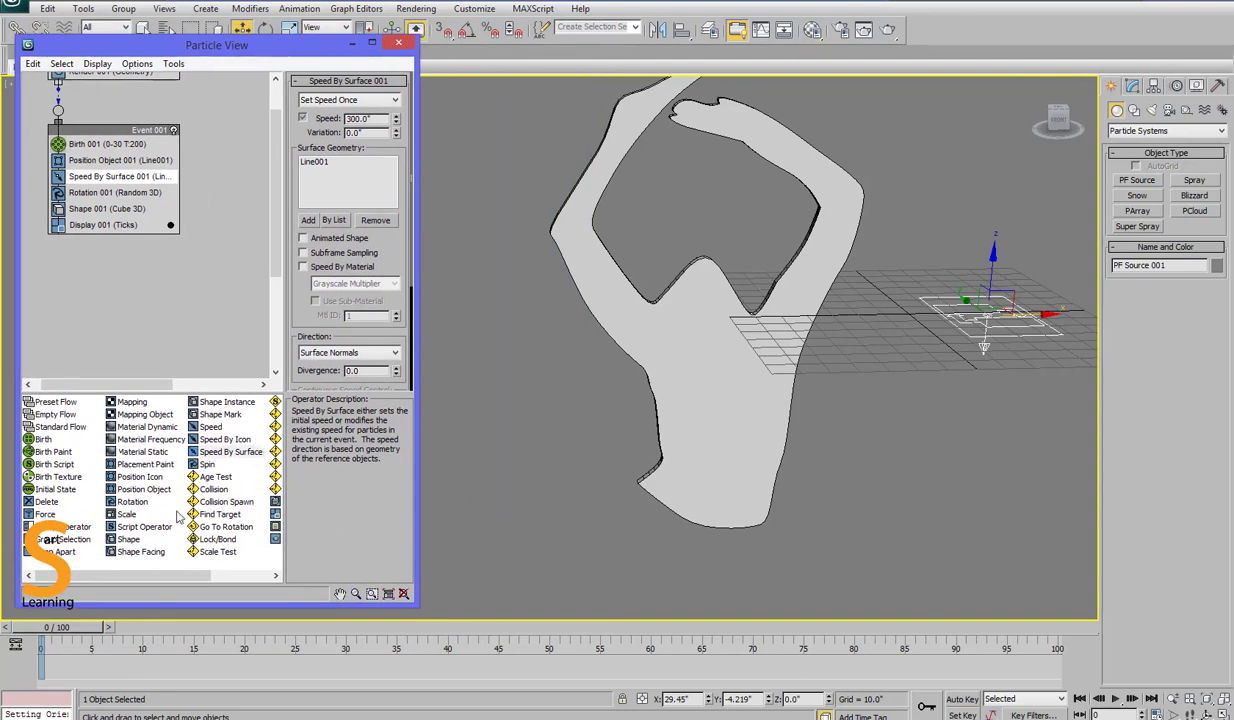
# - Set the Speed By Surface speed to 0.01" and check the particles on the silhouette up to frame 51
pyautogui.moveTo(62, 628); pyautogui.dragTo(159, 627)
pyautogui.press('w')
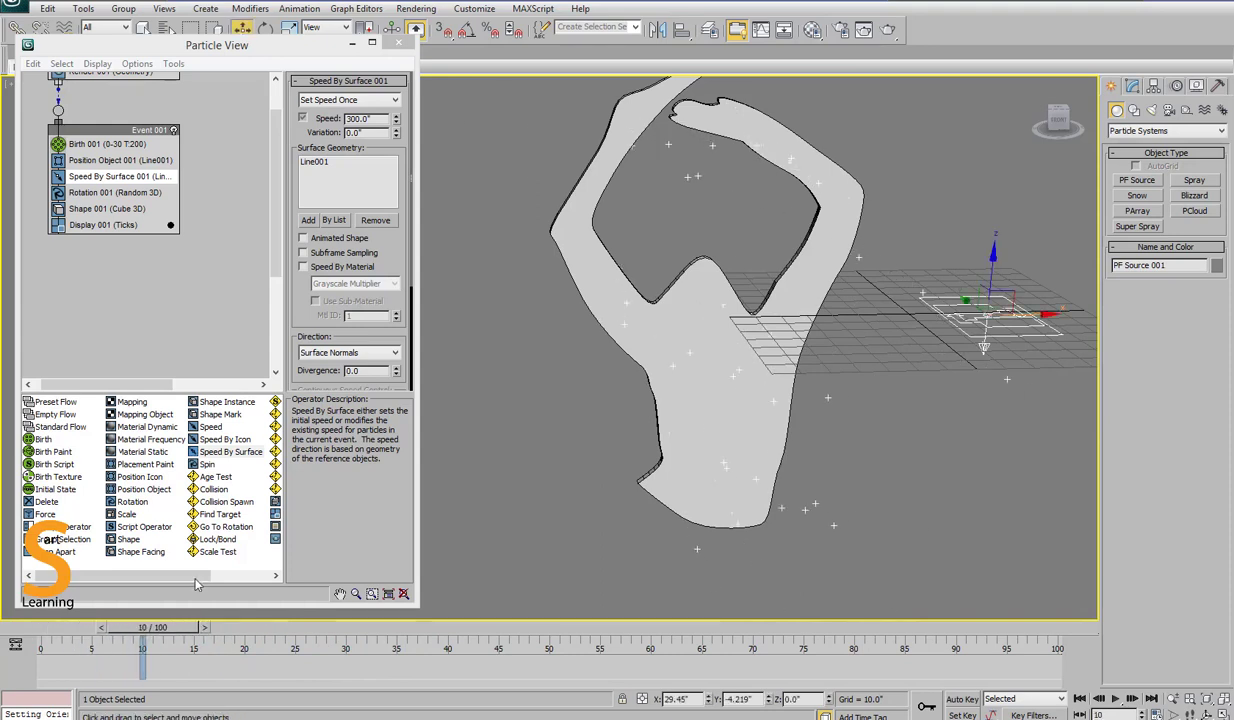
pyautogui.rightClick(397, 124)
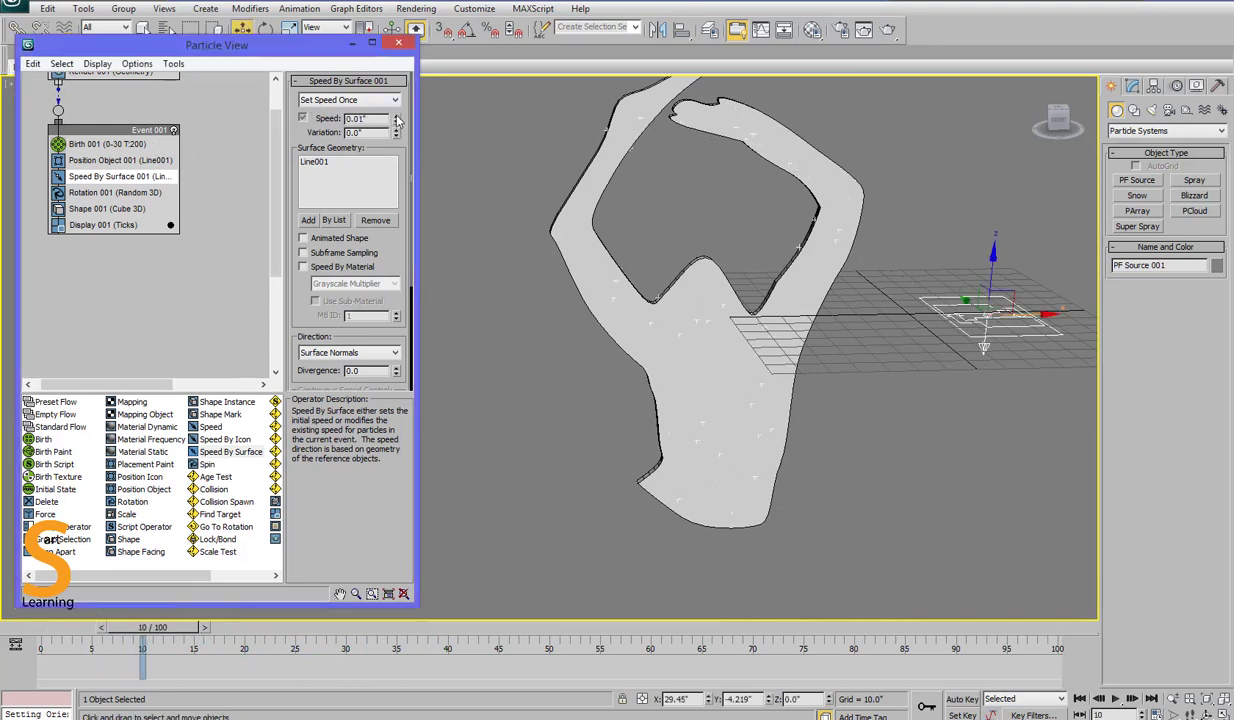
pyautogui.moveTo(150, 627); pyautogui.dragTo(563, 628)
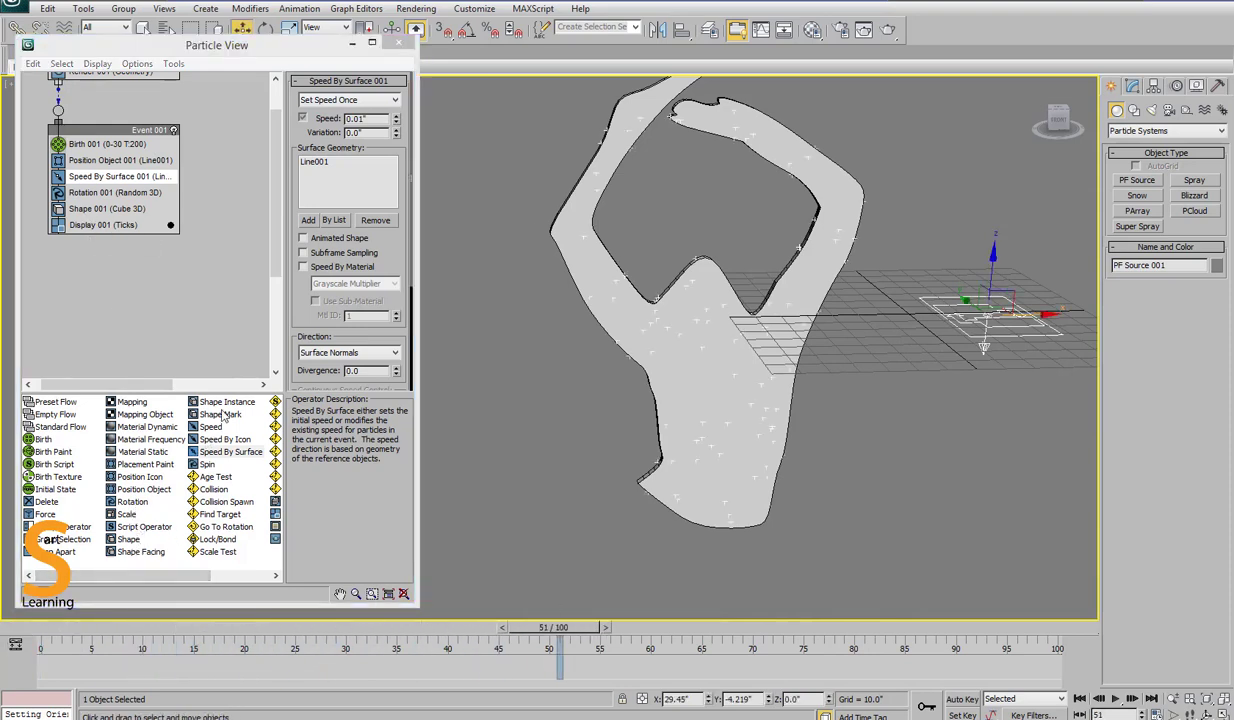
# - Replace the Shape operator with Shape Instance and use the butterfly Plane001 as its particle geometry
pyautogui.moveTo(226, 402); pyautogui.dragTo(104, 219)
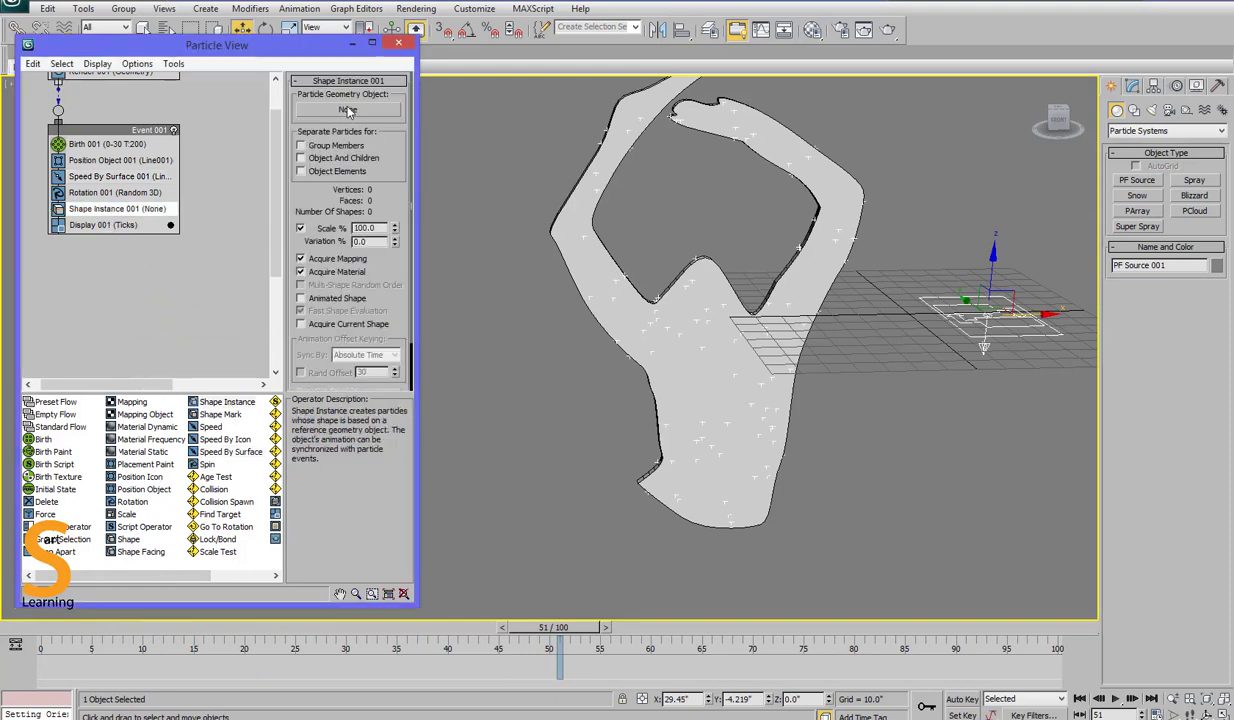
pyautogui.click(346, 111)
pyautogui.moveTo(532, 325); pyautogui.dragTo(640, 305, button='middle')
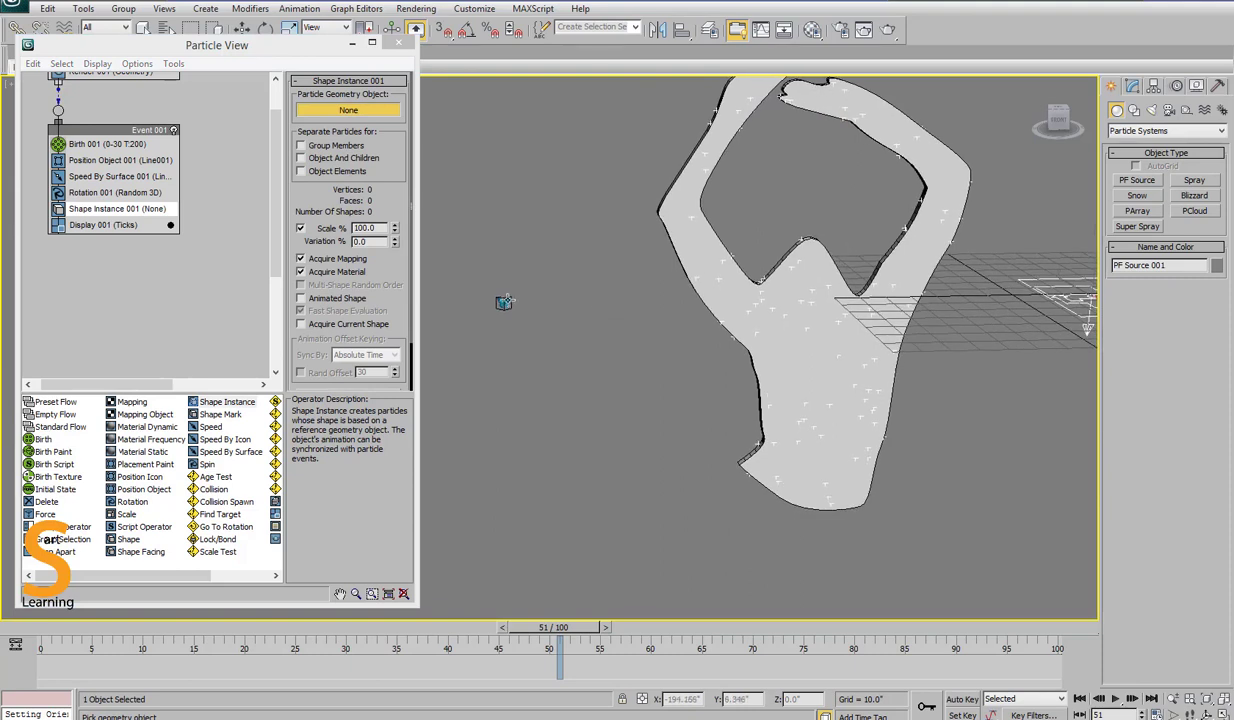
pyautogui.click(504, 303)
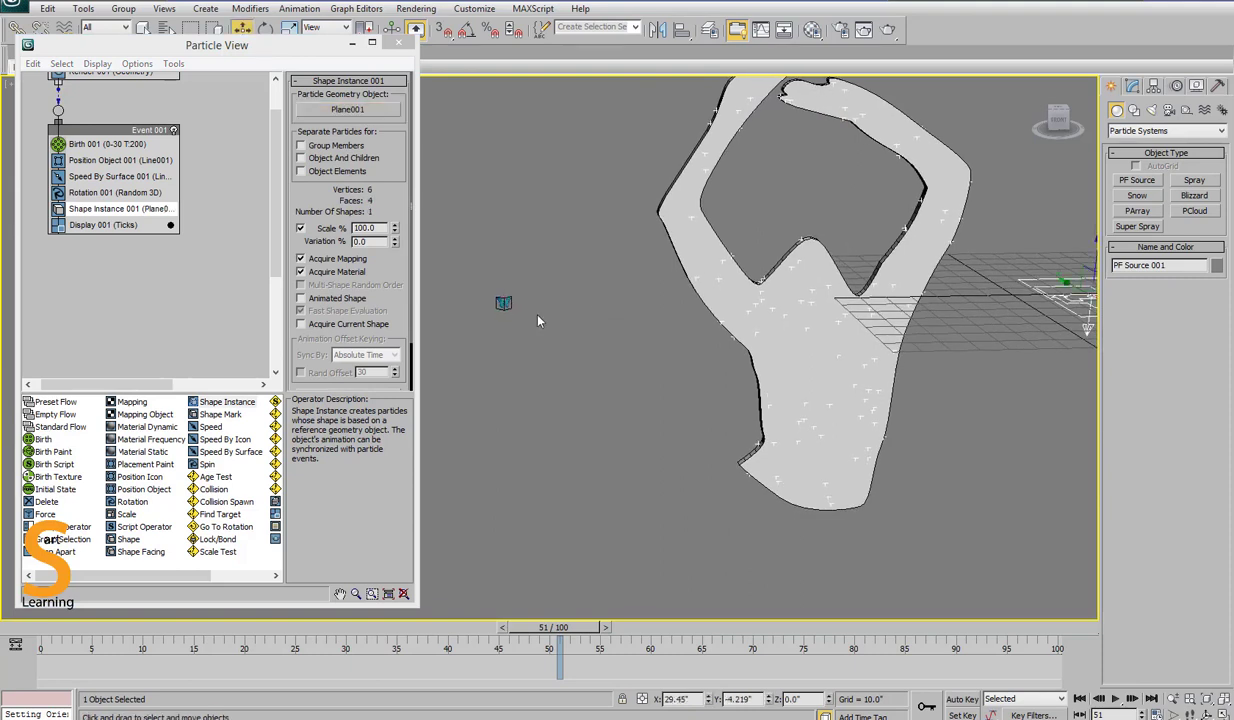
# - Display the particles as Geometry and review the butterflies across the timeline, returning to frame 0
pyautogui.click(100, 224)
pyautogui.click(340, 102)
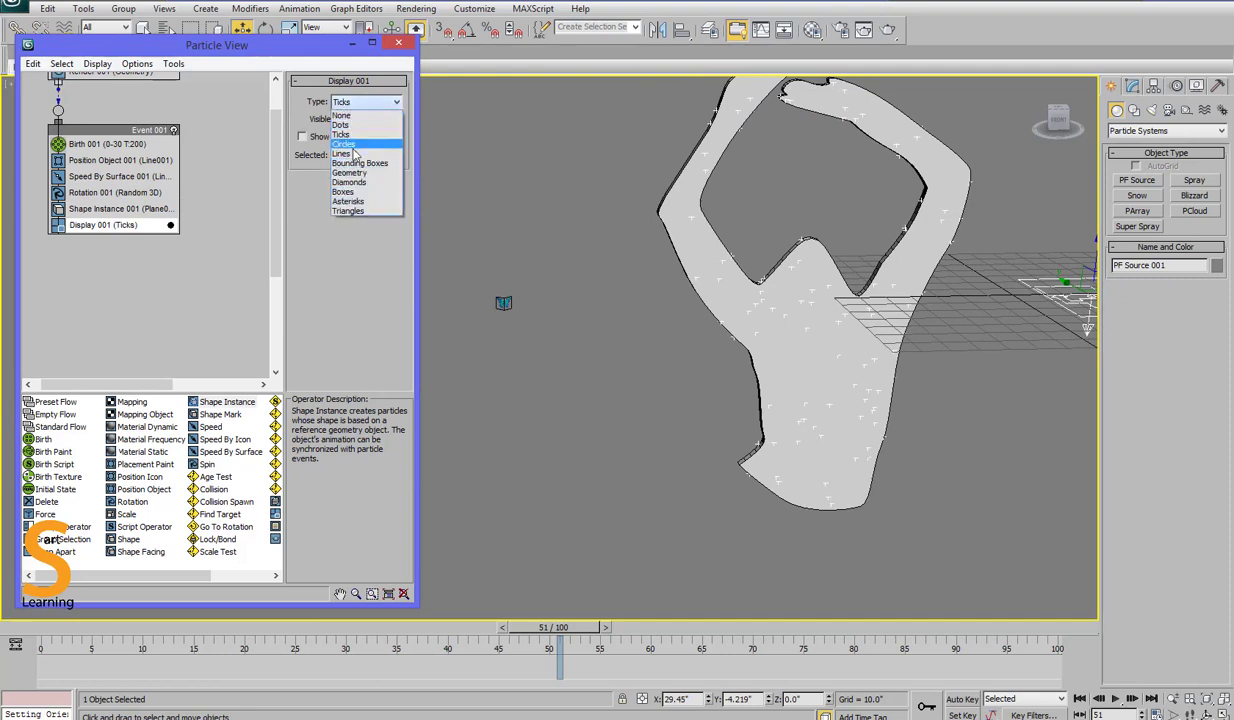
pyautogui.click(359, 175)
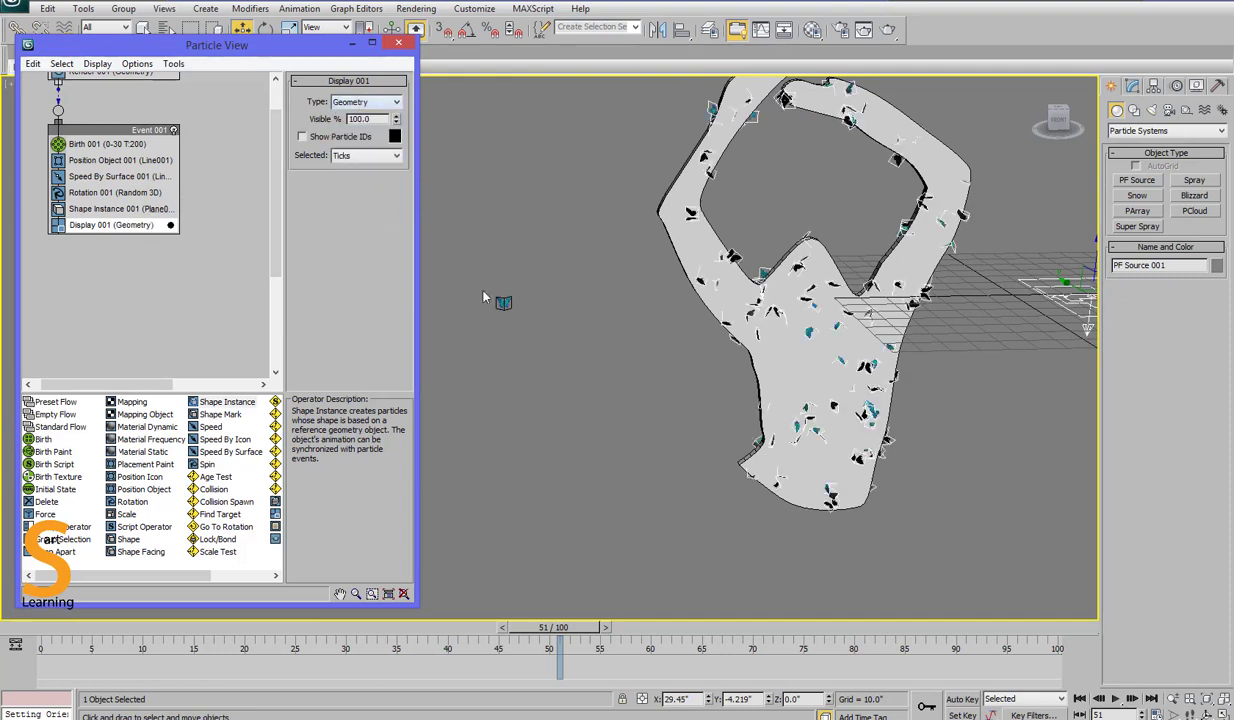
pyautogui.moveTo(617, 370); pyautogui.dragTo(556, 378, button='middle')
pyautogui.keyDown('alt'); pyautogui.moveTo(647, 454); pyautogui.dragTo(634, 381, button='middle'); pyautogui.keyUp('alt')
pyautogui.moveTo(165, 625); pyautogui.dragTo(498, 648)
pyautogui.press('w')
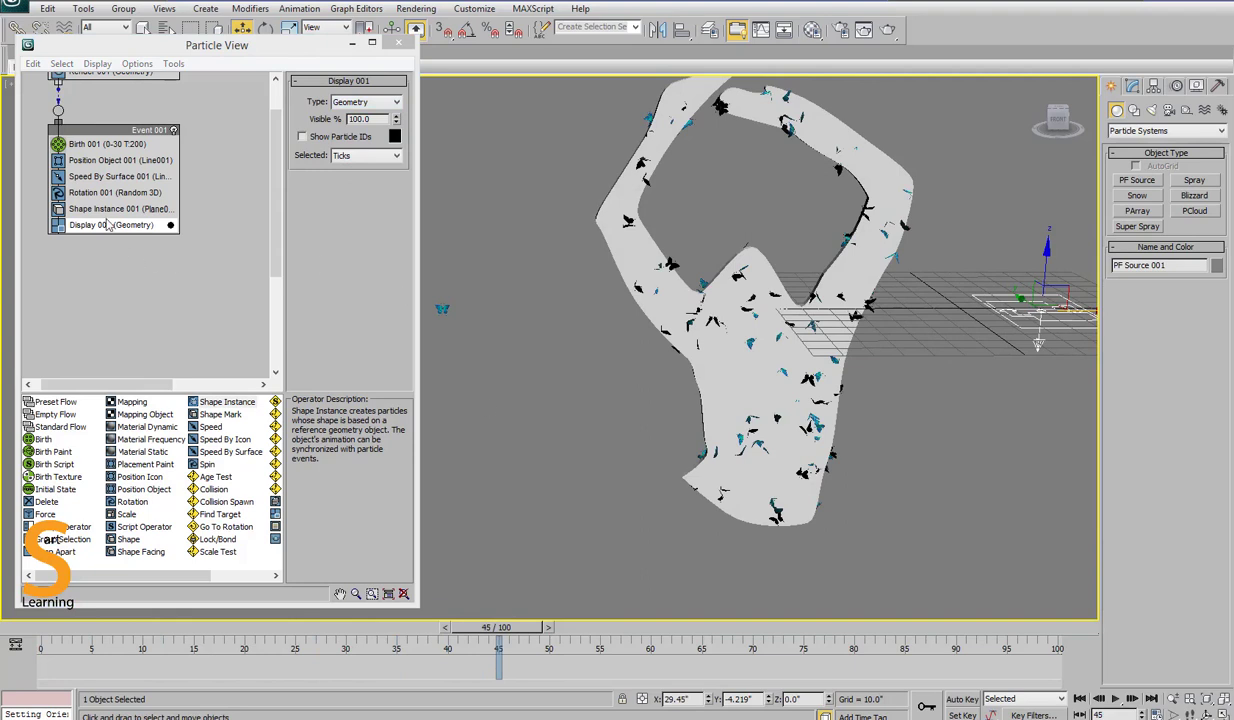
pyautogui.click(58, 627)
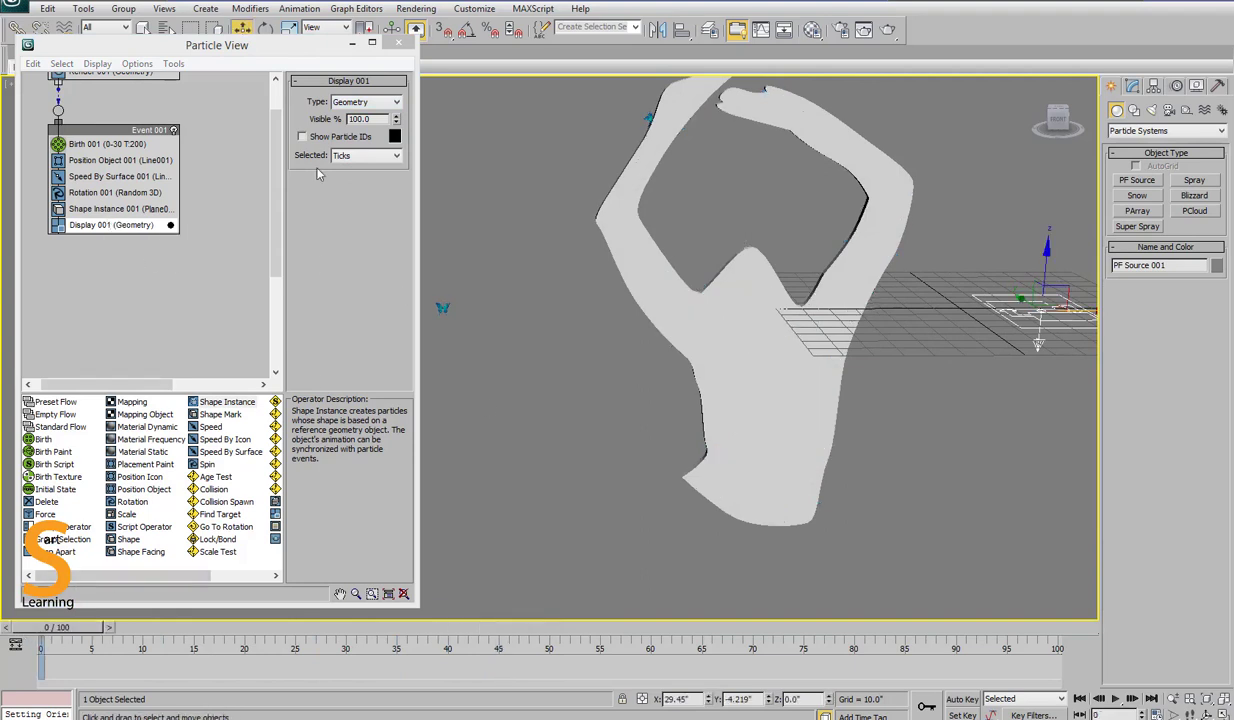
# - Set the Birth operator's emit start to -30 and emit stop to 0, and check the butterflies over the first frames
pyautogui.click(100, 144)
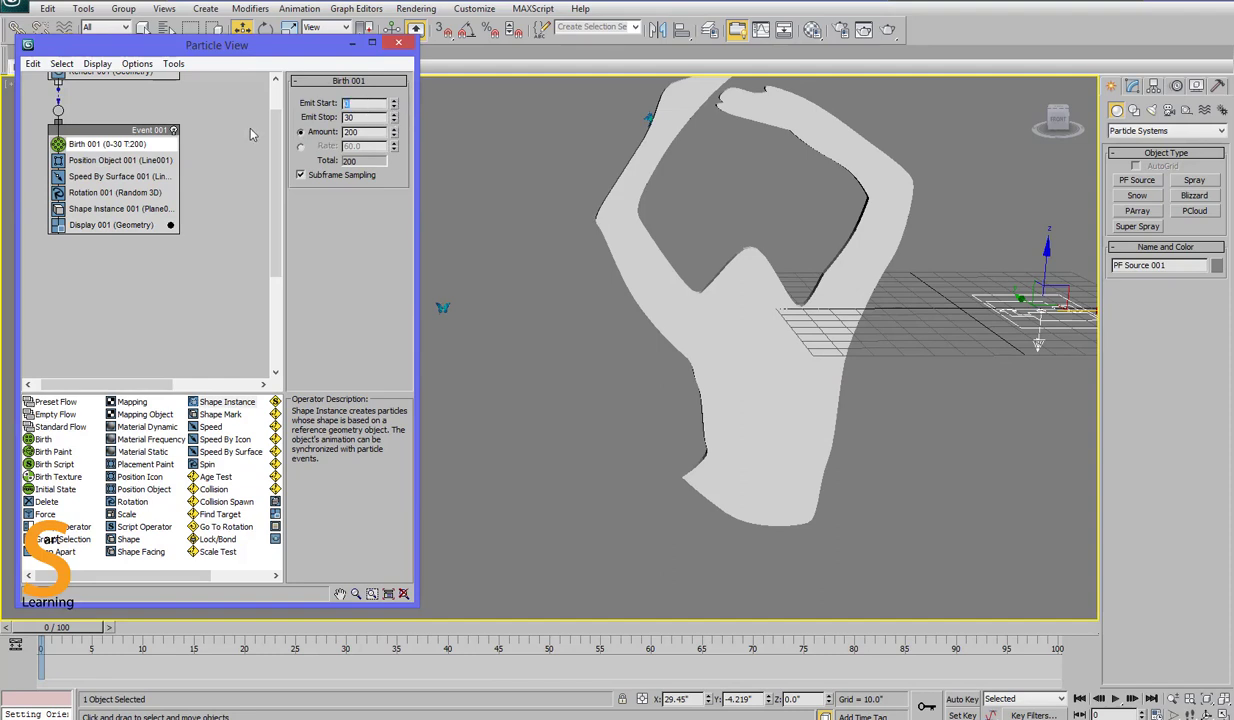
pyautogui.write('-30')
pyautogui.press('Return')
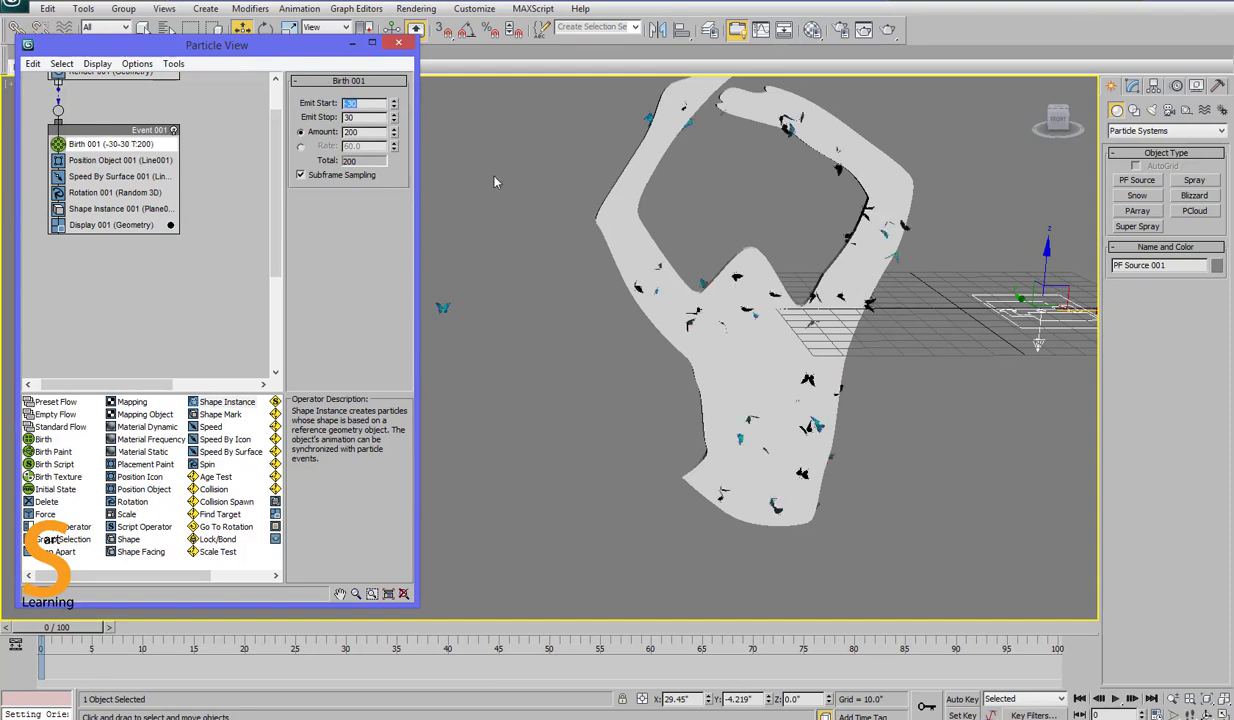
pyautogui.rightClick(395, 119)
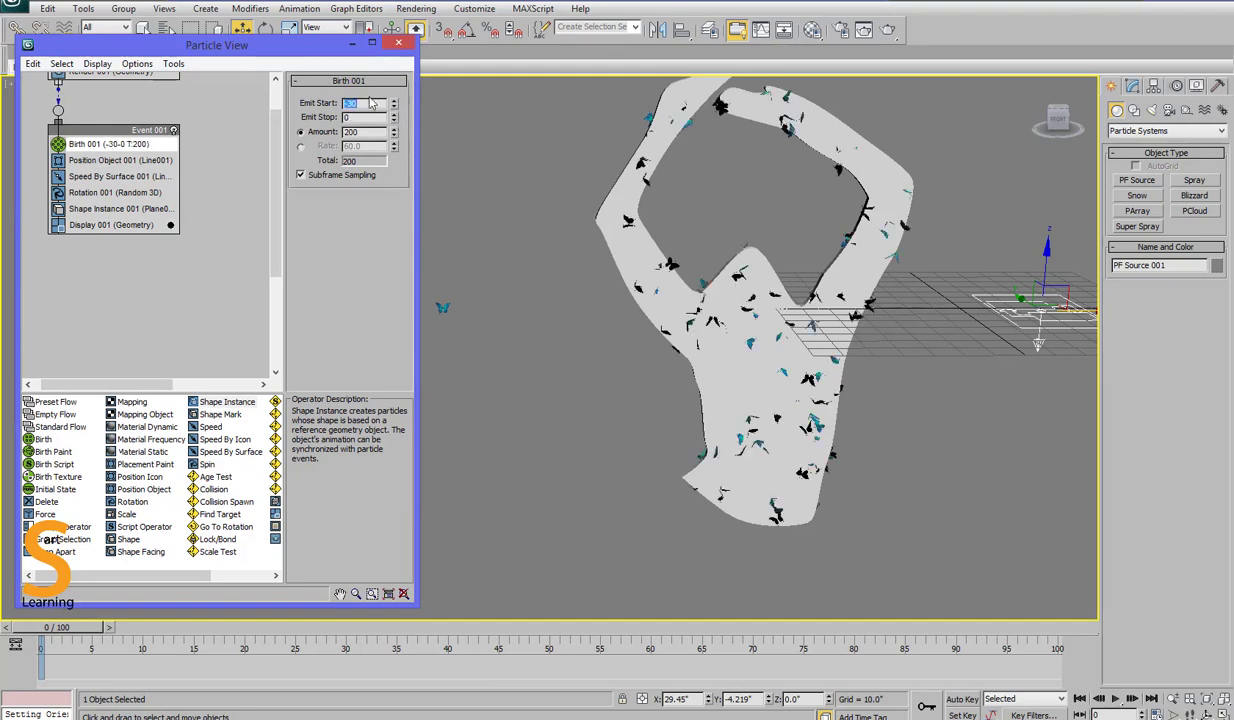
pyautogui.click(68, 630)
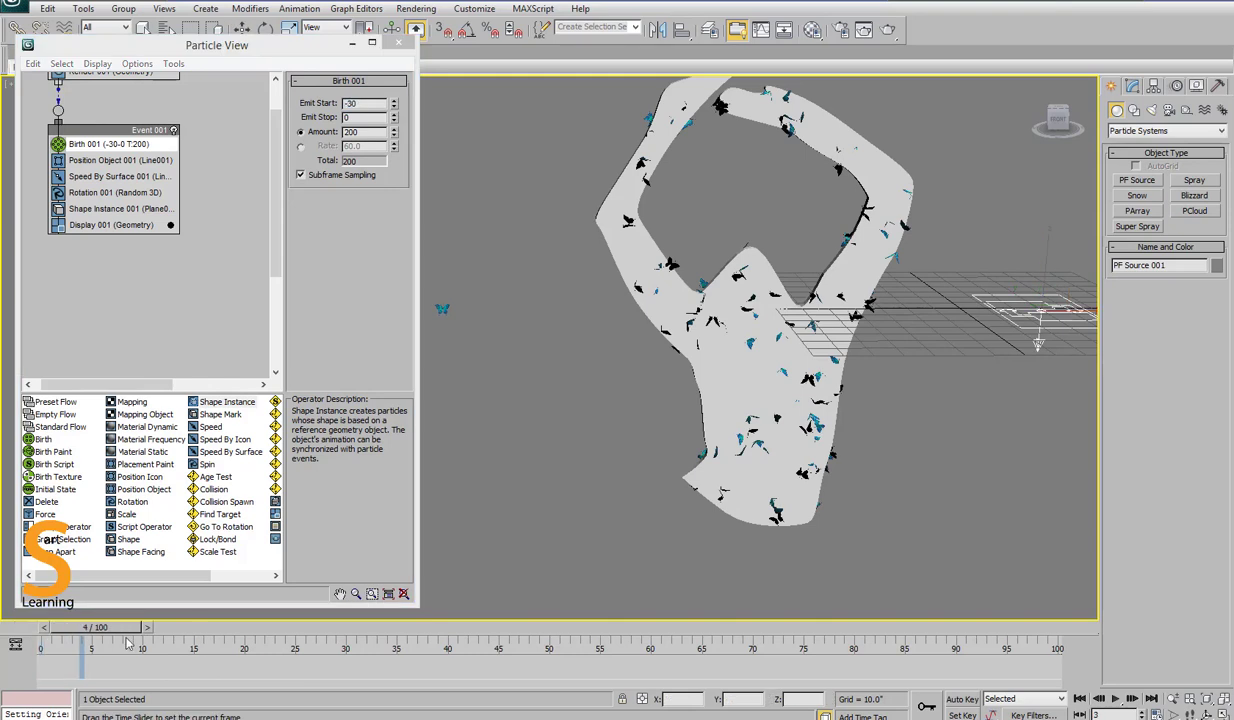
# - Enable Animated Shape on the Shape Instance operator and check the butterflies up to frame 36
pyautogui.click(80, 209)
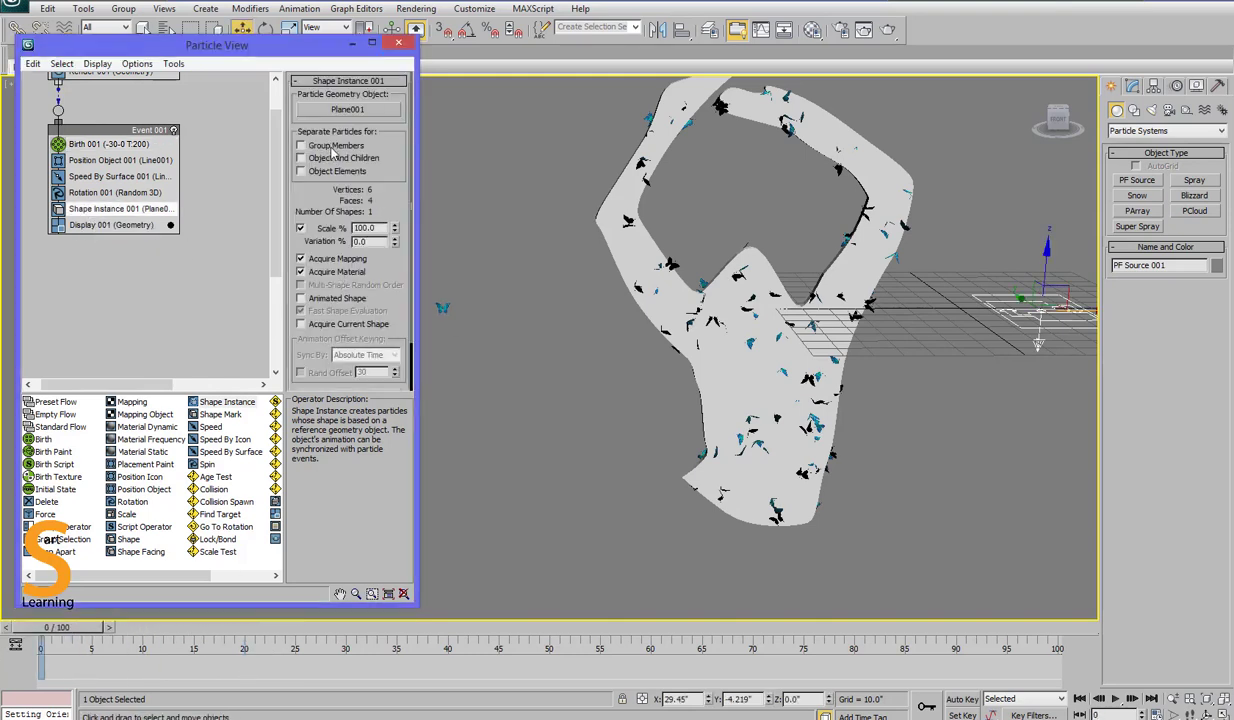
pyautogui.click(302, 298)
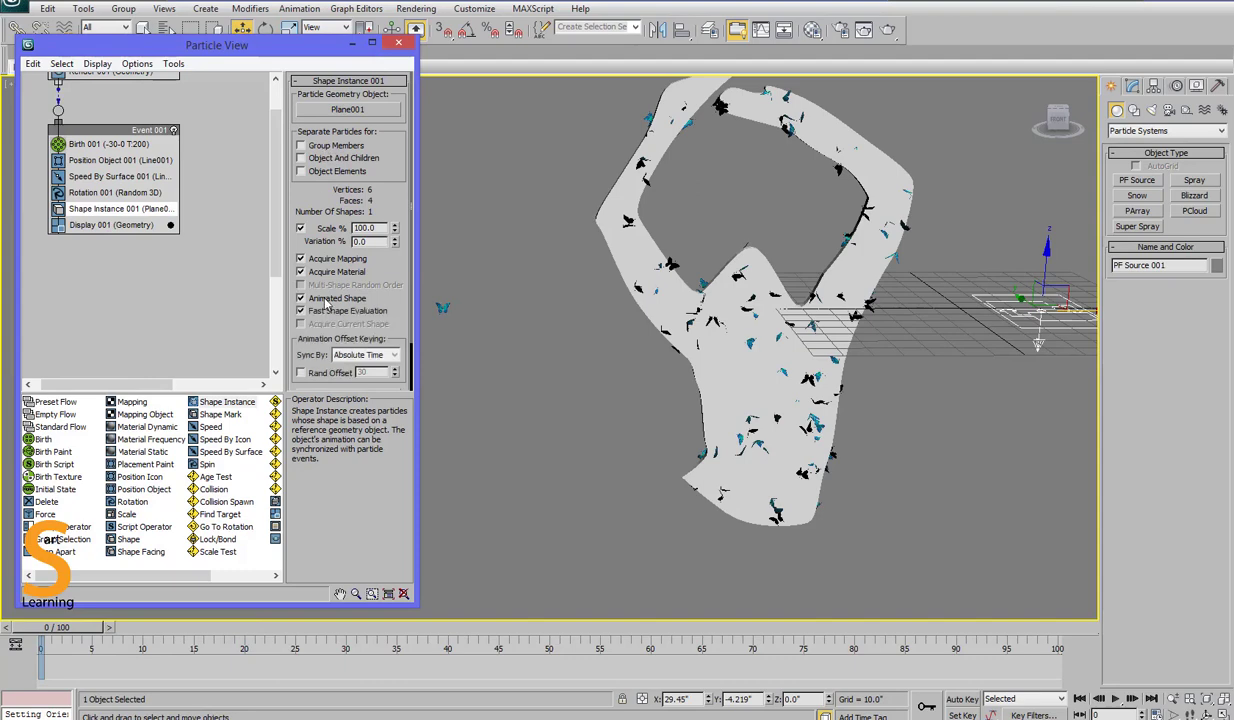
pyautogui.moveTo(80, 627); pyautogui.dragTo(428, 628)
pyautogui.press('w')
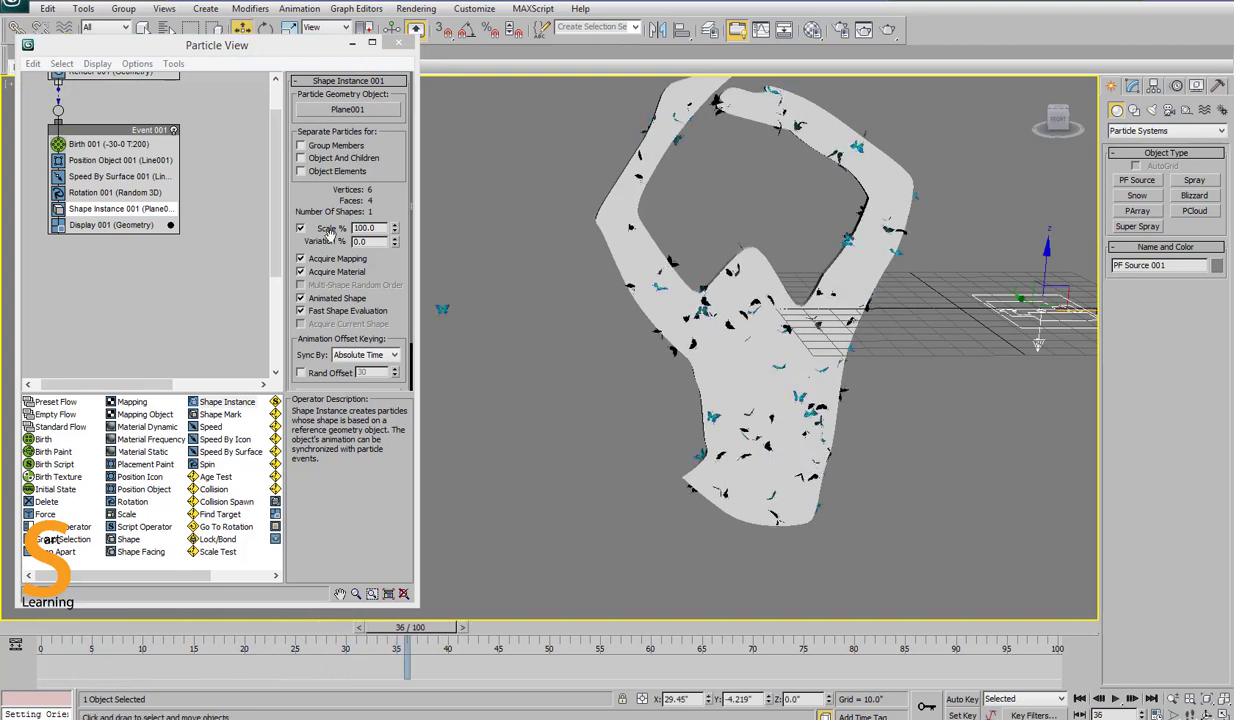
# - Scale the butterfly instances to 138%, enable a random animation offset of 16, and review their flapping along the timeline
pyautogui.moveTo(394, 230); pyautogui.dragTo(384, 281)
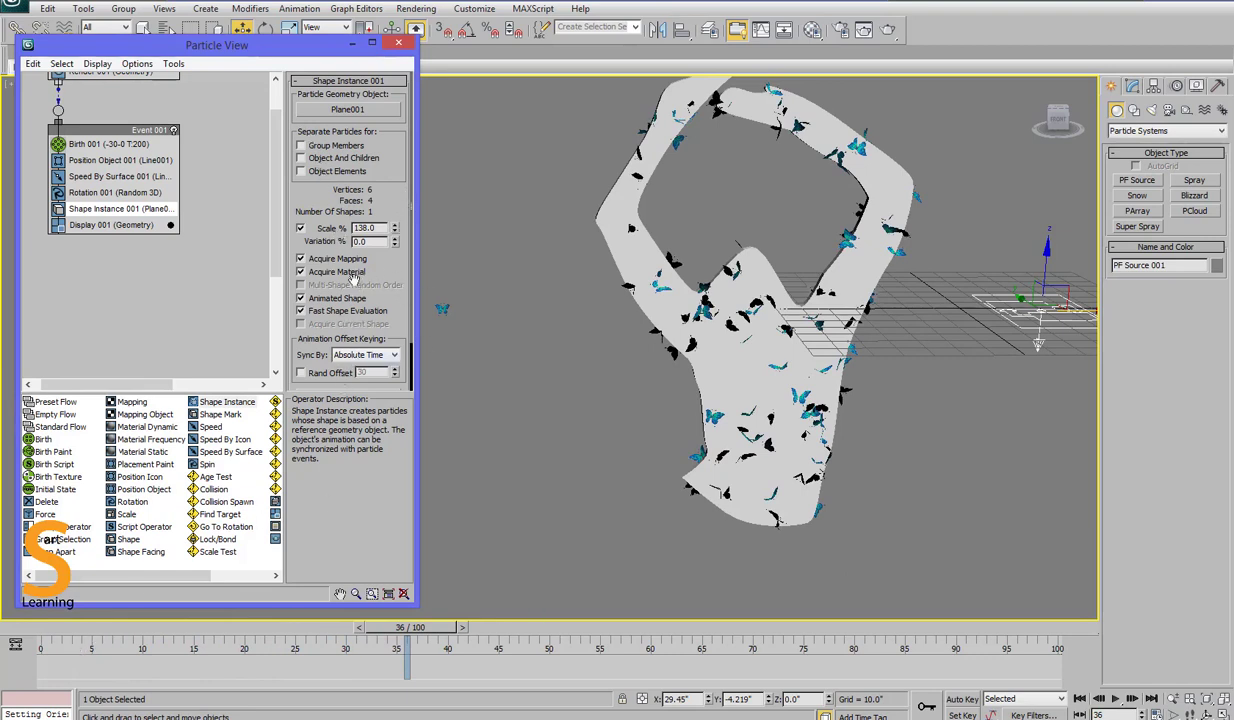
pyautogui.moveTo(311, 351); pyautogui.dragTo(315, 324)
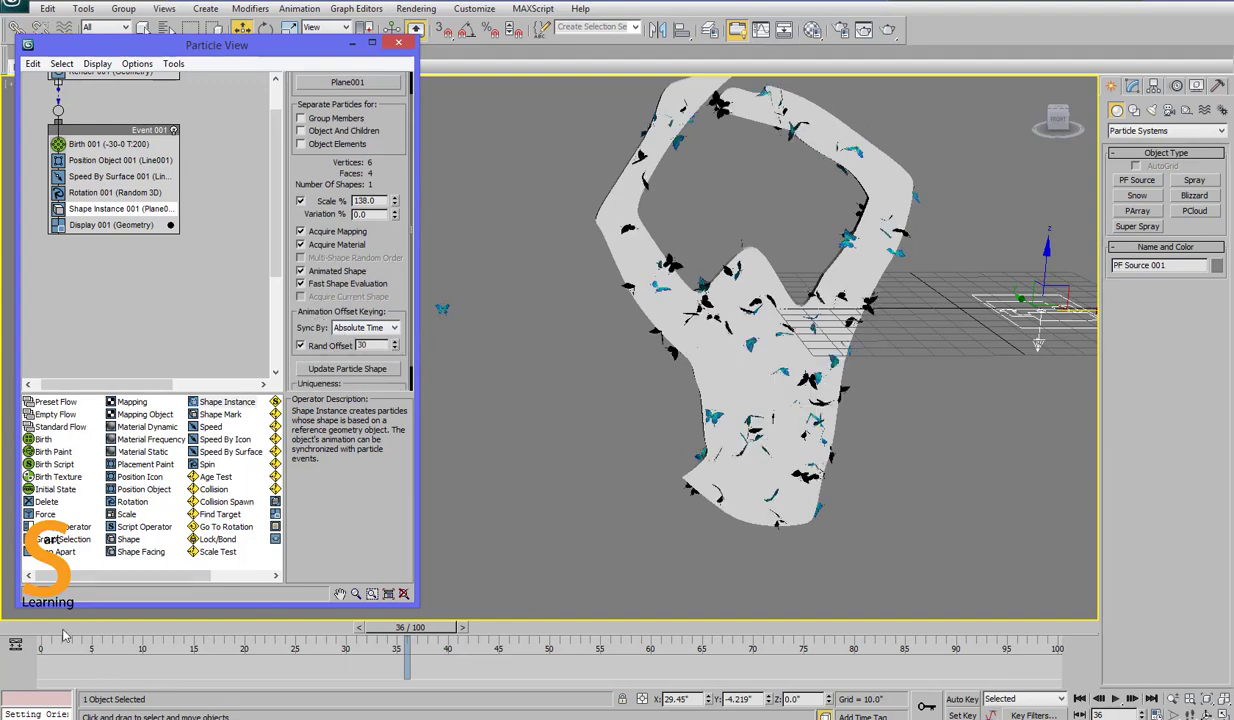
pyautogui.moveTo(397, 350); pyautogui.dragTo(395, 360)
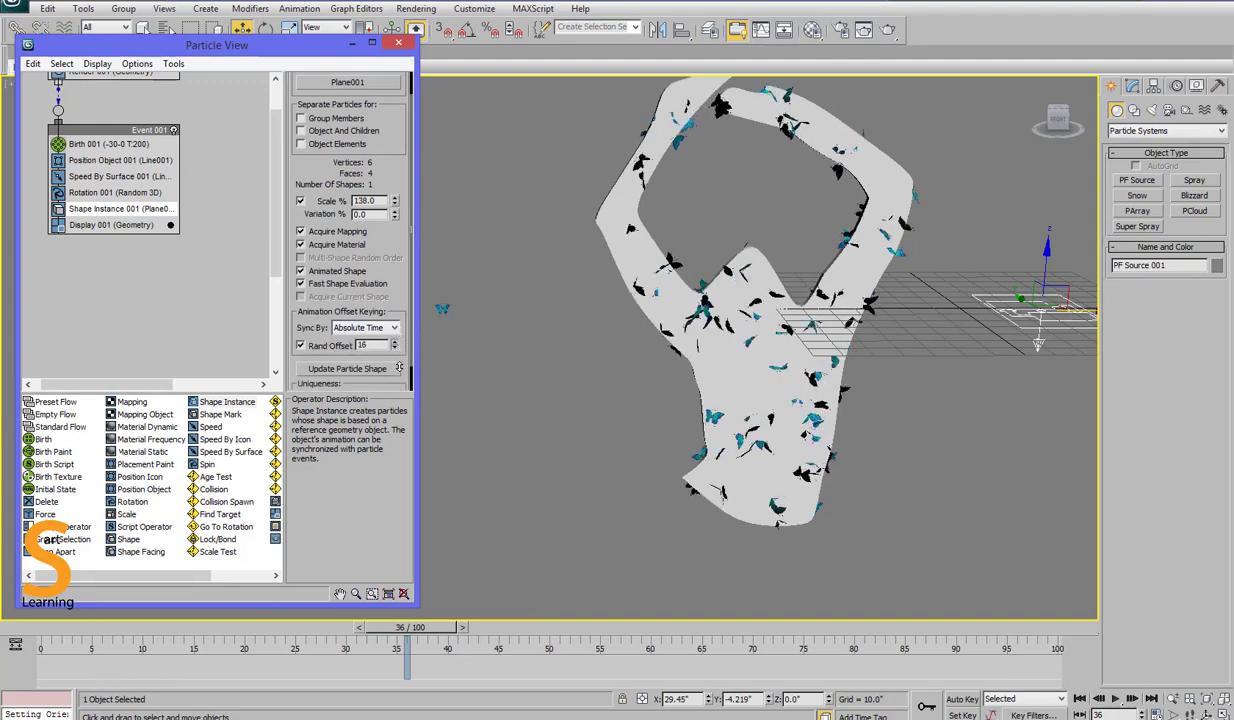
pyautogui.moveTo(68, 630); pyautogui.dragTo(391, 641)
pyautogui.press('w')
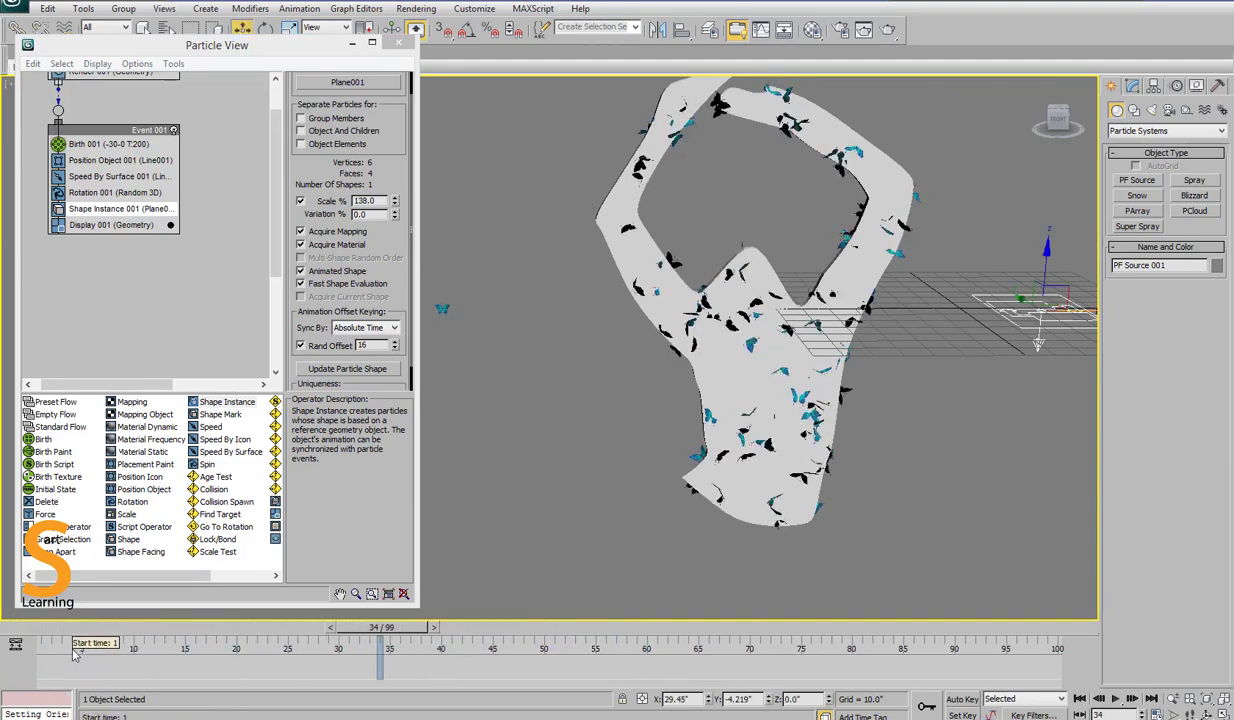
pyautogui.moveTo(52, 629); pyautogui.dragTo(196, 632)
# - Turn on Auto Key and set the Speed By Surface speed to 0.02" at frame 47
pyautogui.click(962, 699)
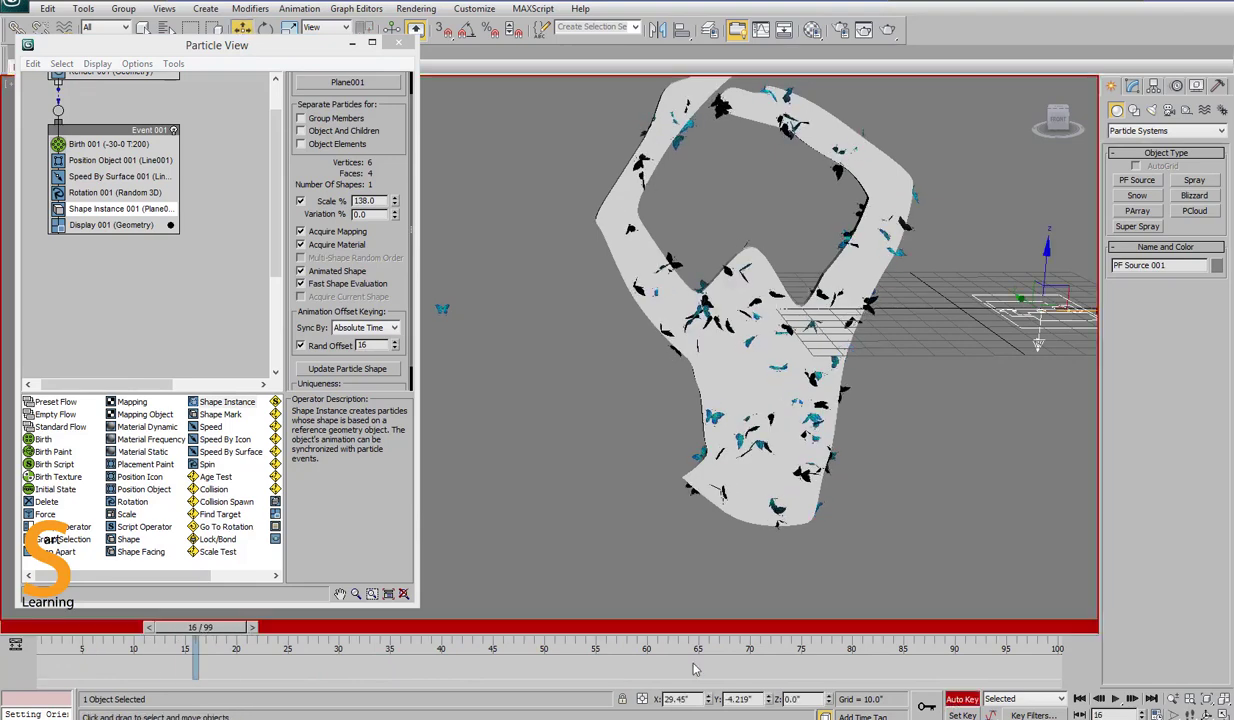
pyautogui.moveTo(633, 627); pyautogui.dragTo(527, 667)
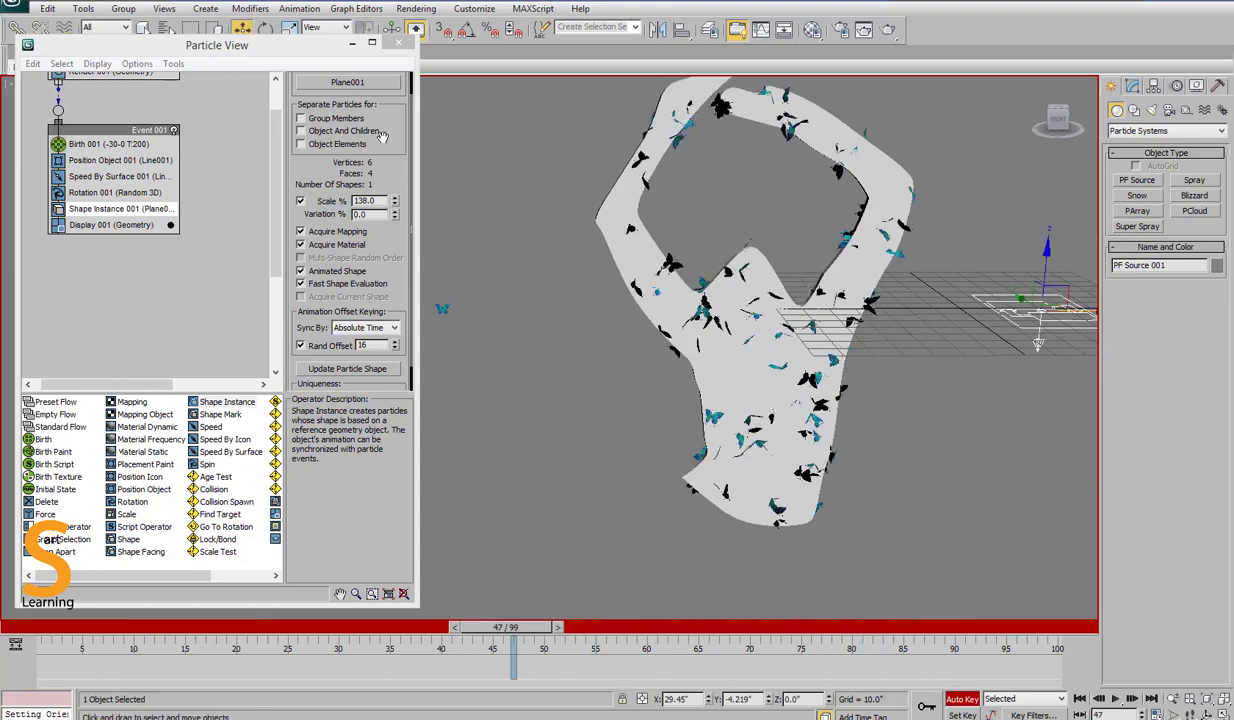
pyautogui.click(110, 176)
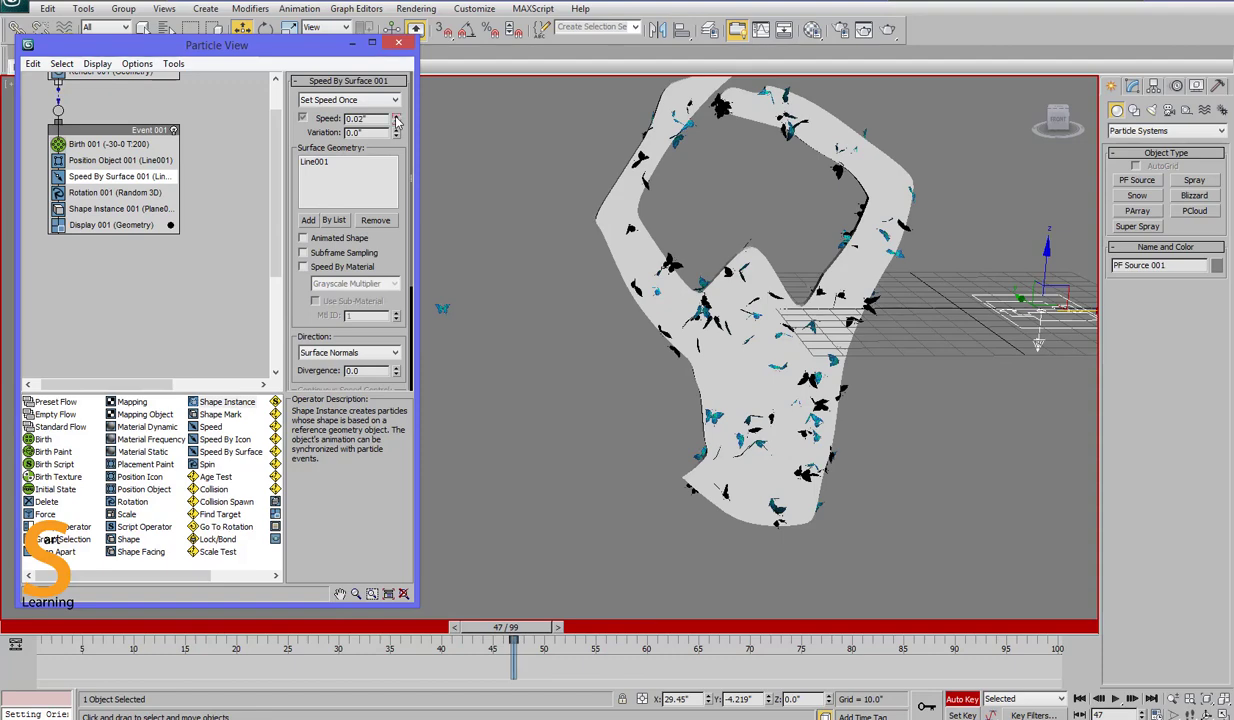
# - Extend the animation range to frame 150 and go to that frame
pyautogui.moveTo(513, 633); pyautogui.dragTo(1040, 633)
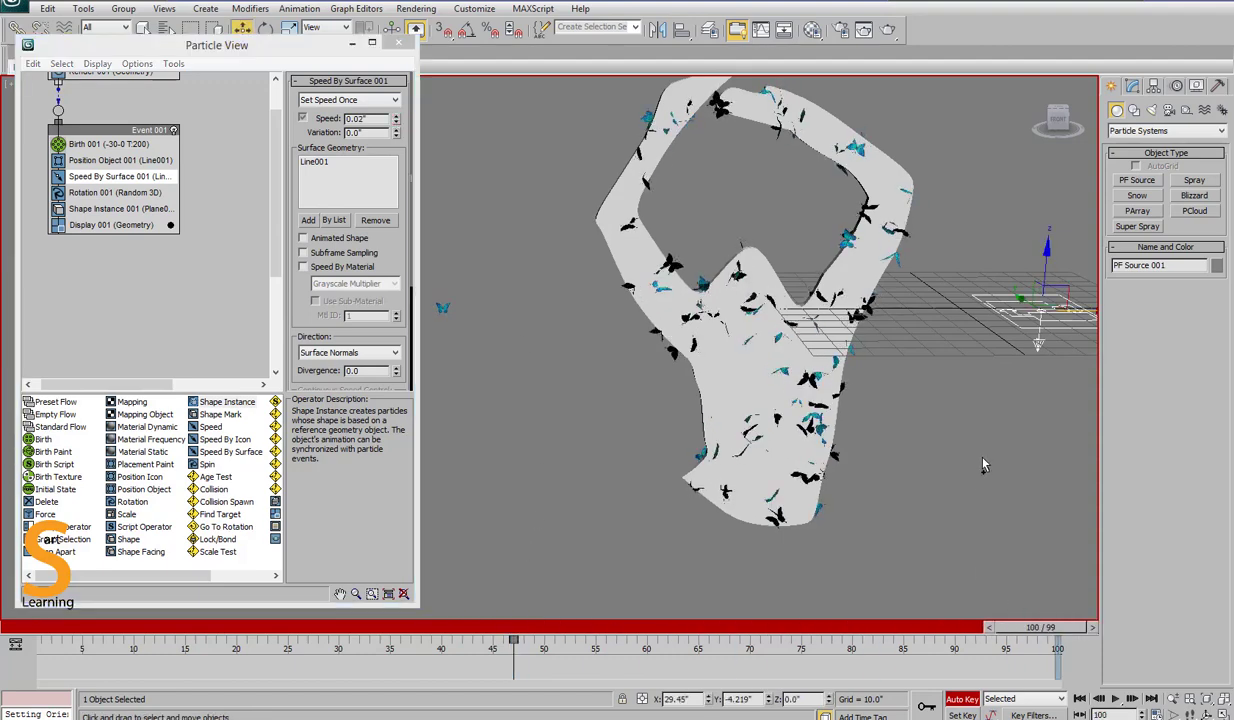
pyautogui.keyDown('ctrl'); pyautogui.keyDown('alt'); pyautogui.moveTo(937, 650); pyautogui.dragTo(410, 645, button='right'); pyautogui.keyUp('alt'); pyautogui.keyUp('ctrl')
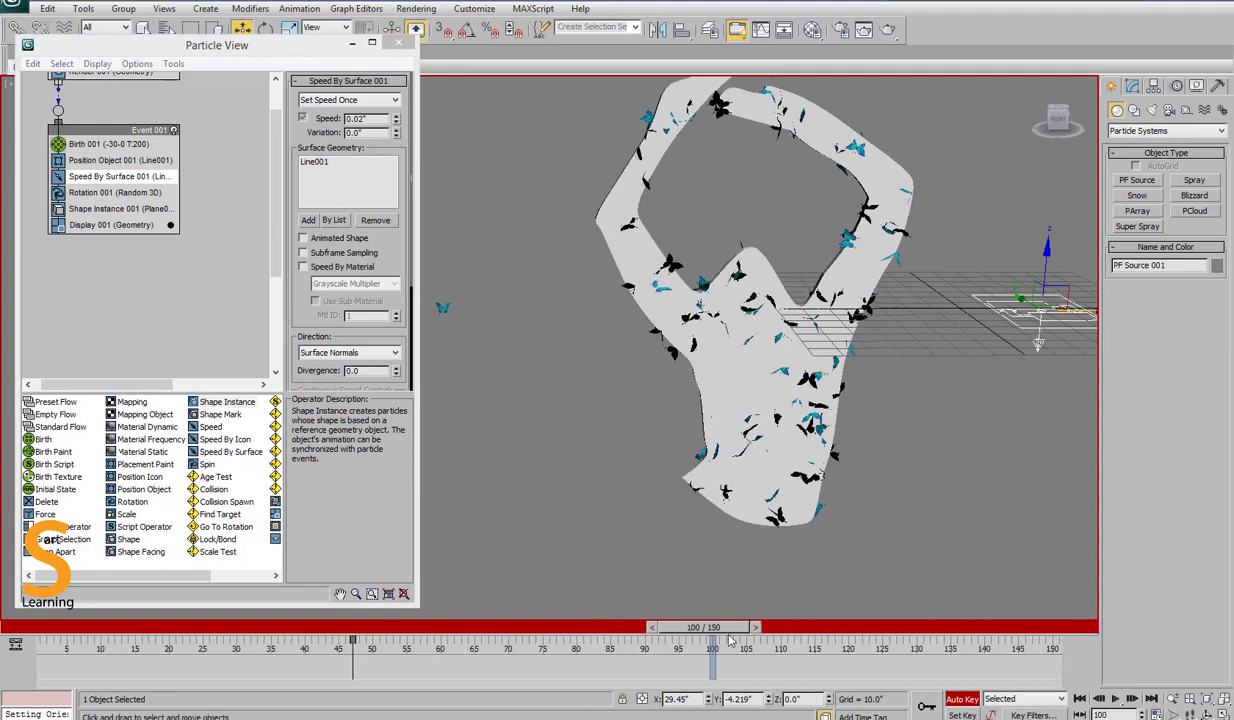
pyautogui.moveTo(727, 637); pyautogui.dragTo(1062, 628)
pyautogui.press('w')
# - Raise the keyed Speed By Surface speed at frame 150 in stages up to 325.815", checking the particles between changes
pyautogui.moveTo(398, 120); pyautogui.dragTo(398, 43)
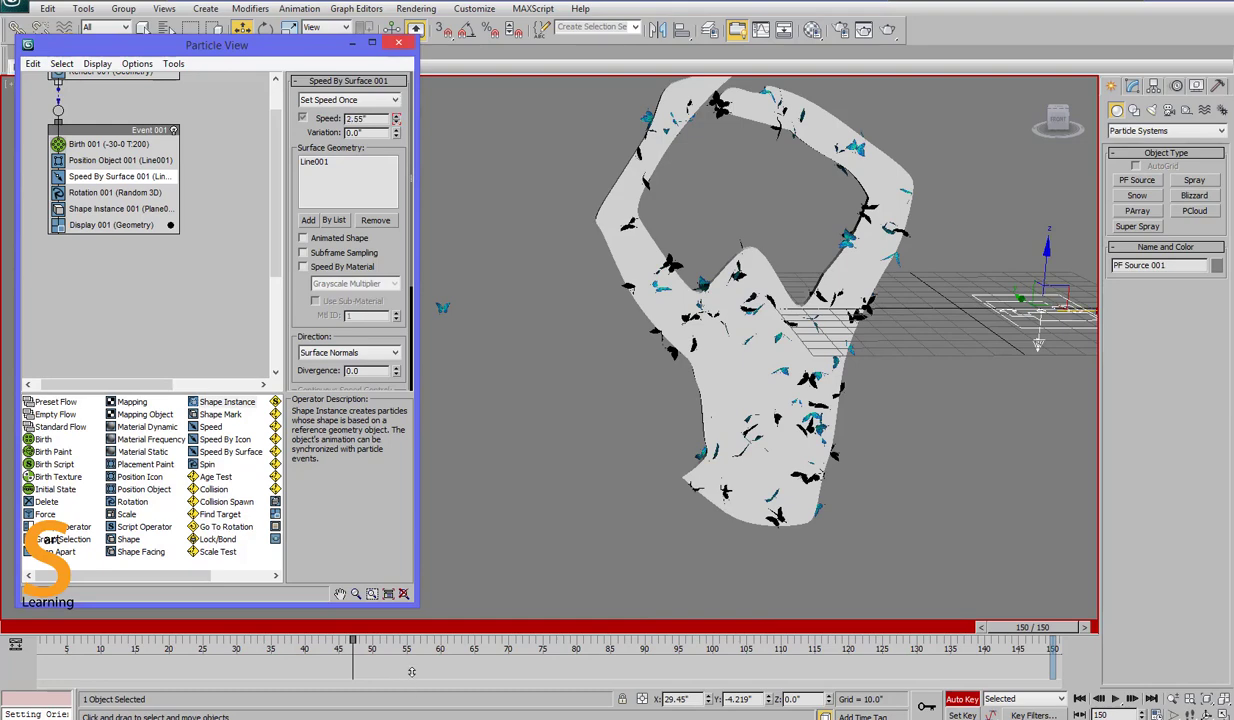
pyautogui.moveTo(411, 672); pyautogui.dragTo(518, 538)
pyautogui.moveTo(371, 633); pyautogui.dragTo(444, 641)
pyautogui.moveTo(638, 640); pyautogui.dragTo(1030, 663)
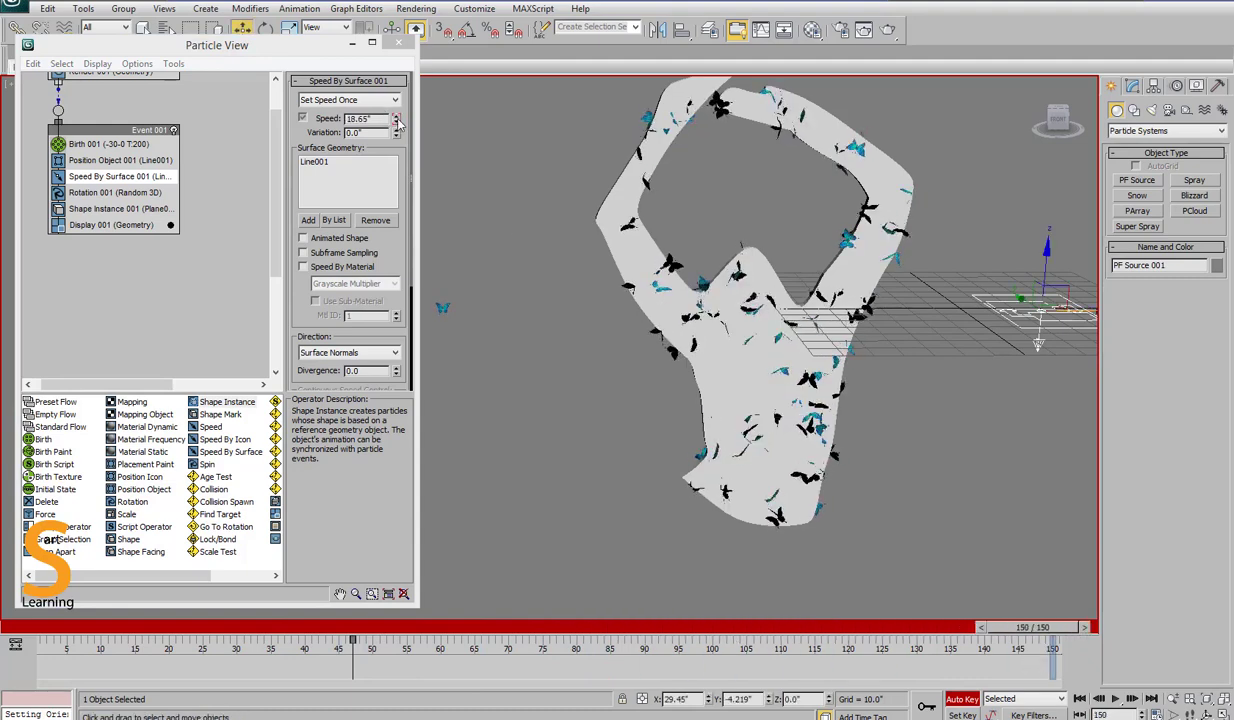
pyautogui.moveTo(397, 121); pyautogui.dragTo(486, 415)
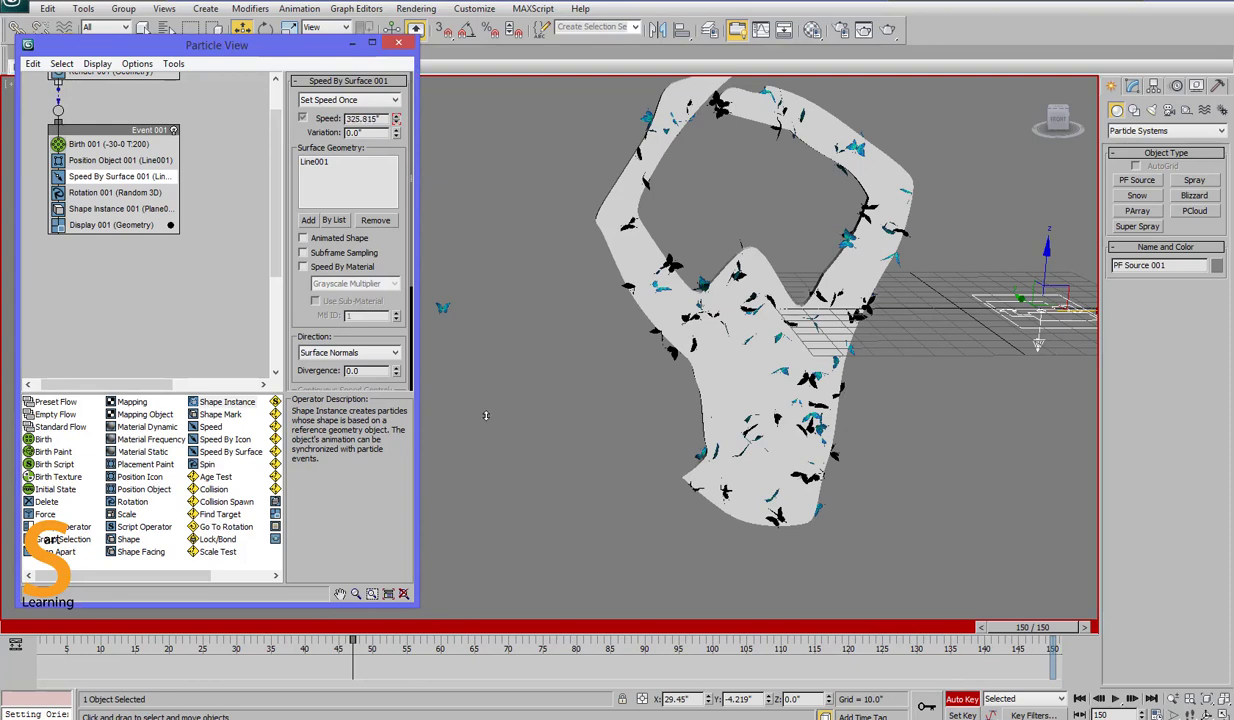
# - Enable Animated Shape for the Speed By Surface geometry, keeping Set Speed Once, and check the butterflies up to frame 90
pyautogui.click(338, 104)
pyautogui.click(329, 101)
pyautogui.moveTo(290, 632); pyautogui.dragTo(644, 660)
pyautogui.press('w')
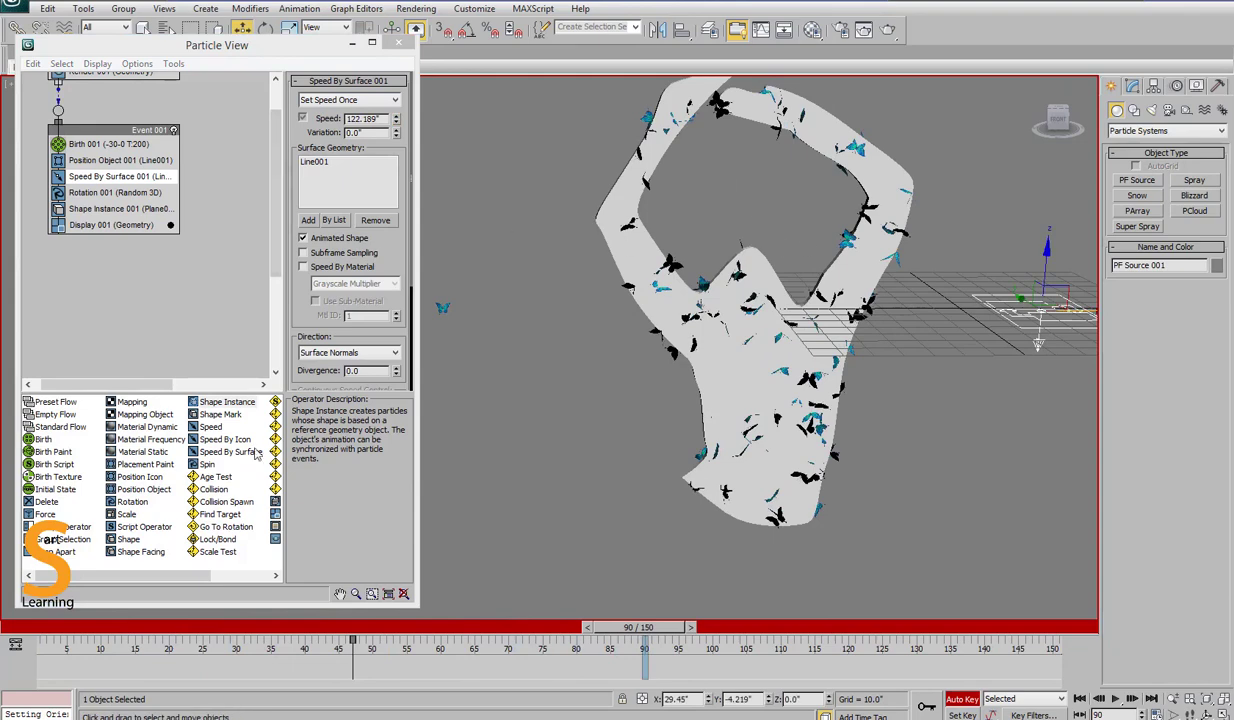
# - Add a Force operator to Event 001, turn off Auto Key, and create a Wind space warp beside the silhouette
pyautogui.moveTo(45, 514); pyautogui.dragTo(91, 241)
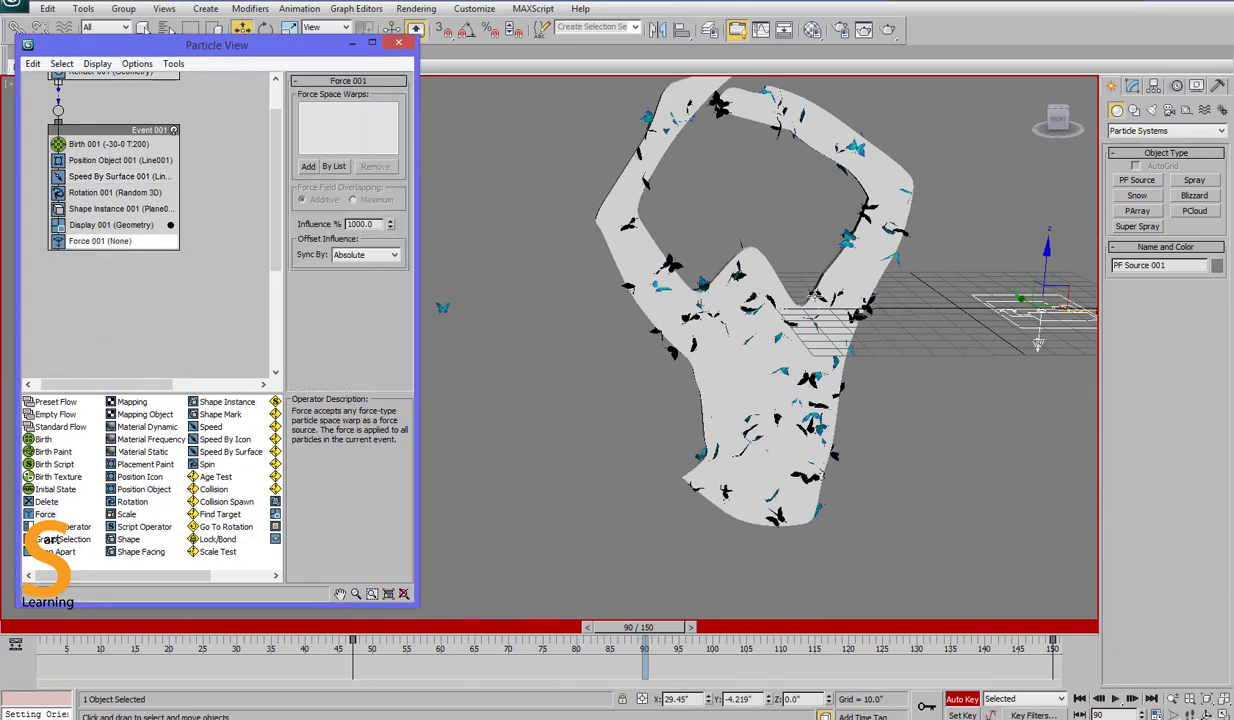
pyautogui.click(1110, 89)
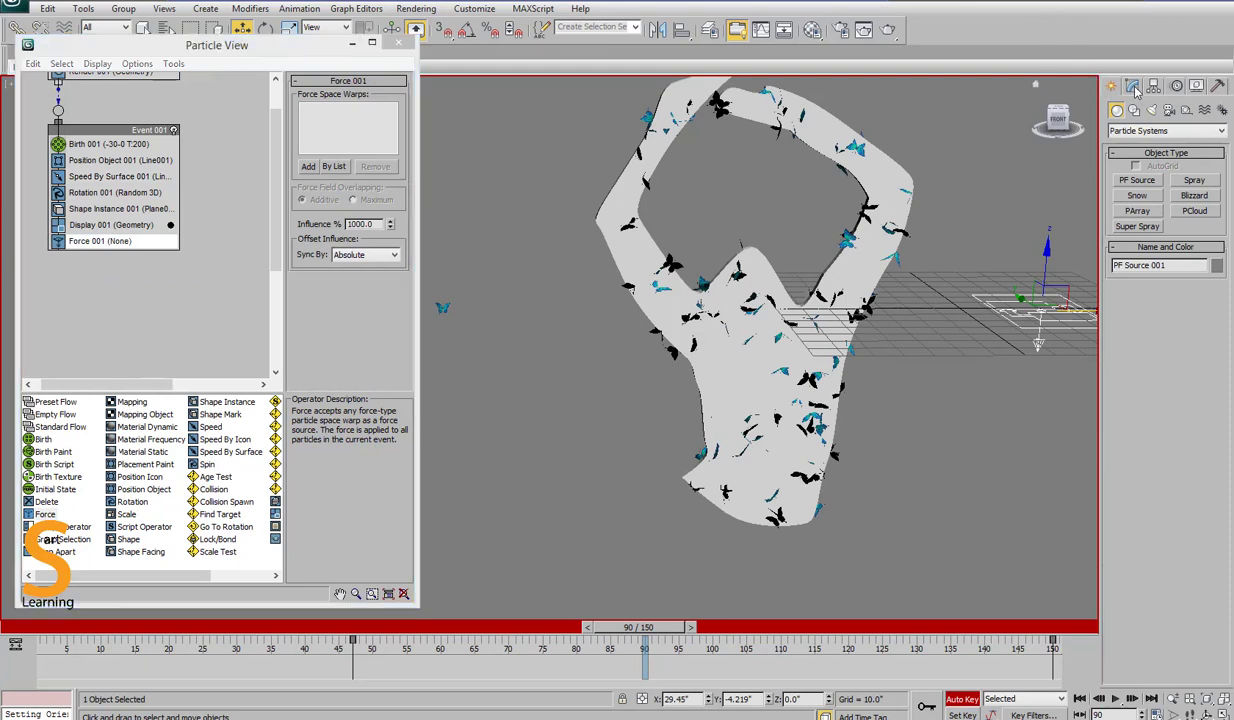
pyautogui.click(961, 699)
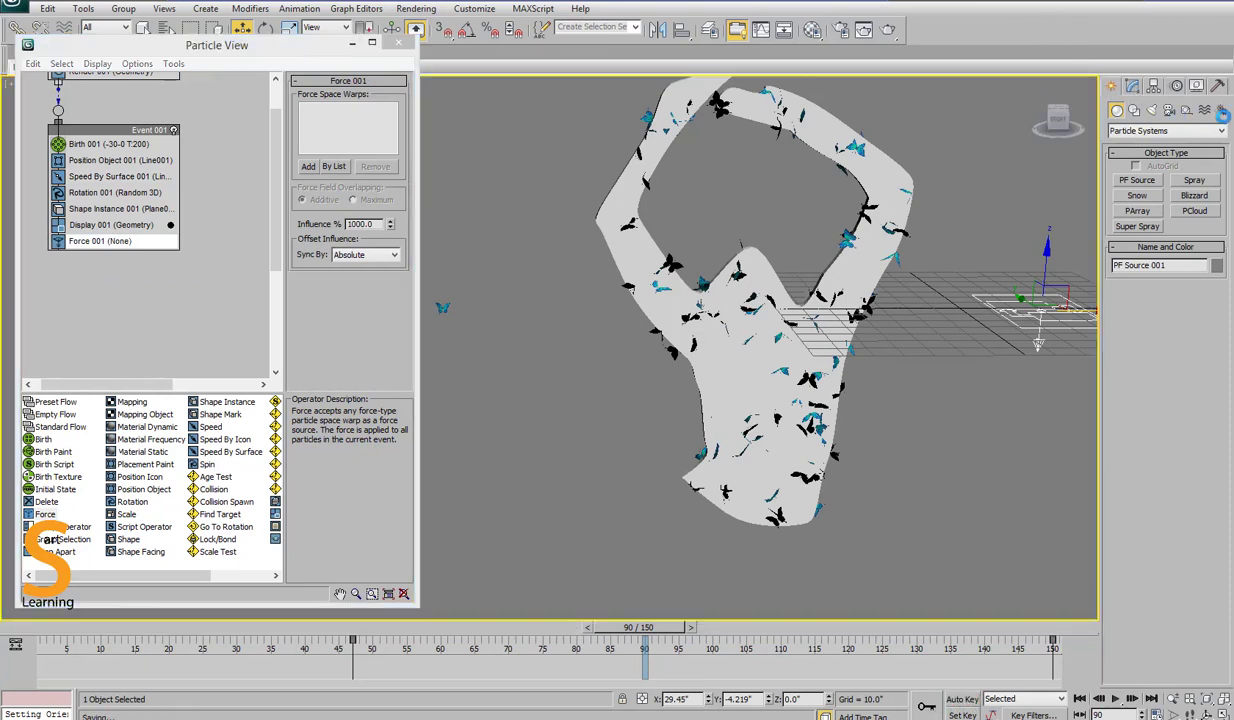
pyautogui.click(1204, 110)
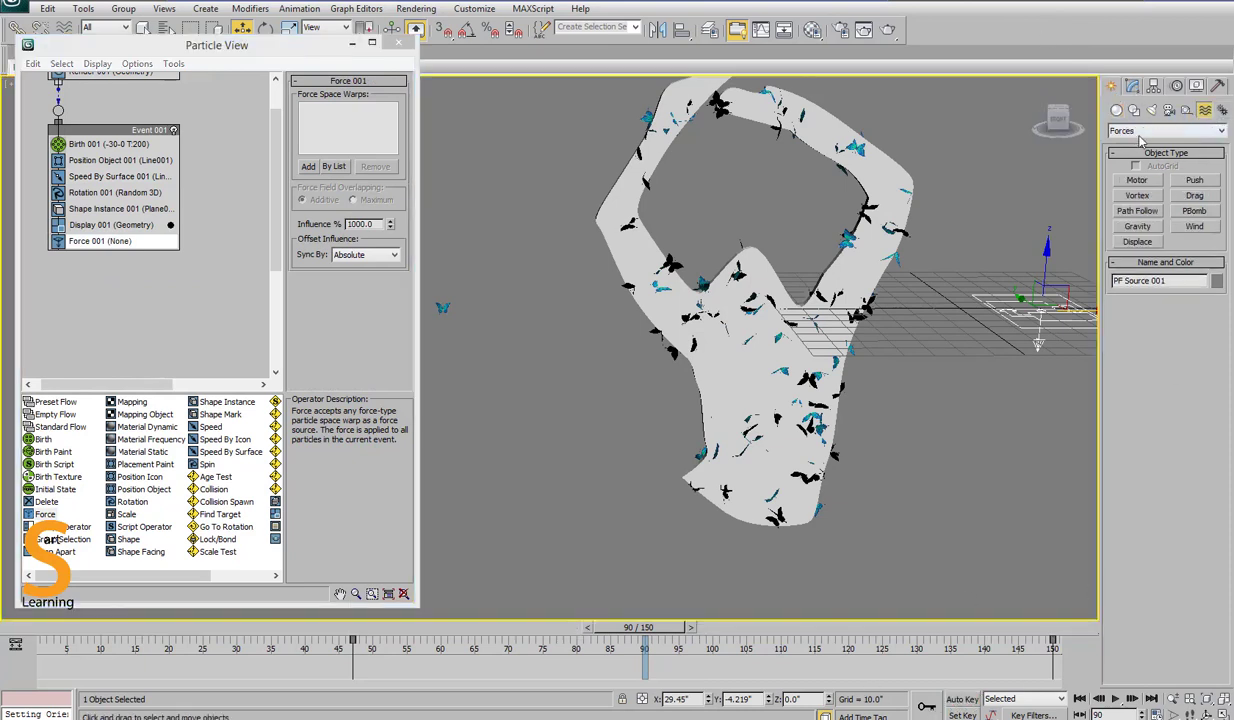
pyautogui.click(1194, 227)
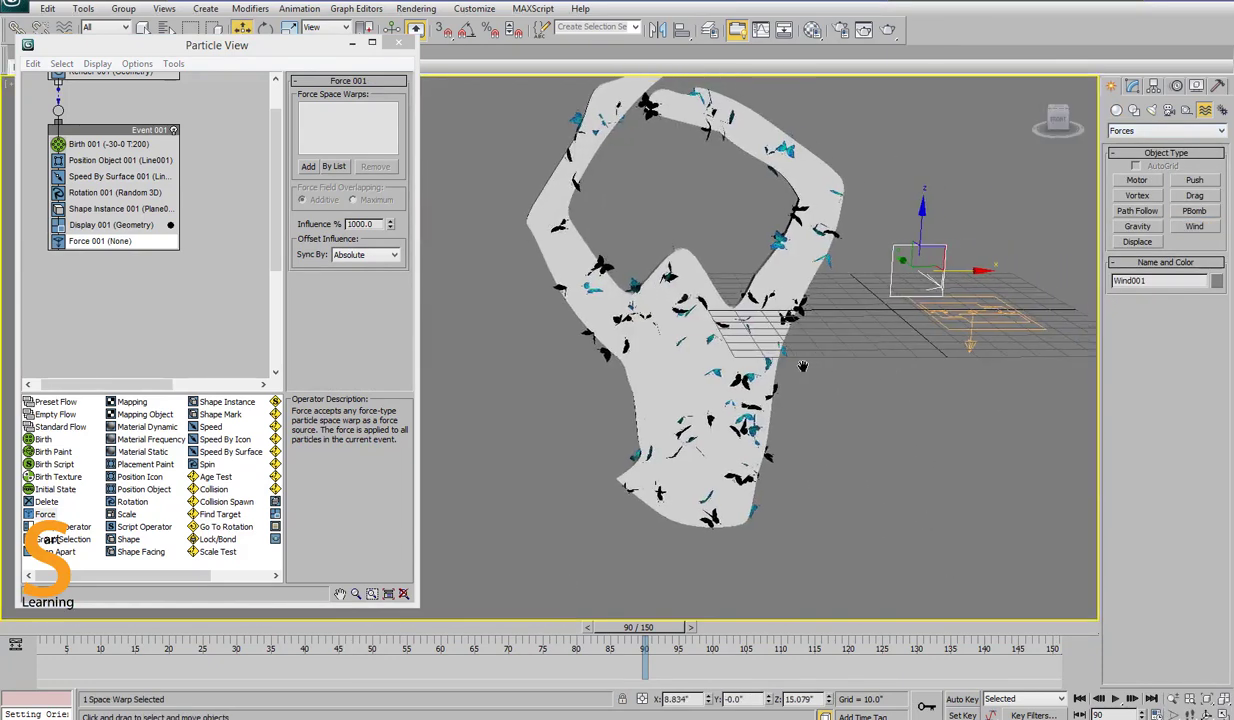
pyautogui.moveTo(802, 367); pyautogui.dragTo(744, 360, button='middle')
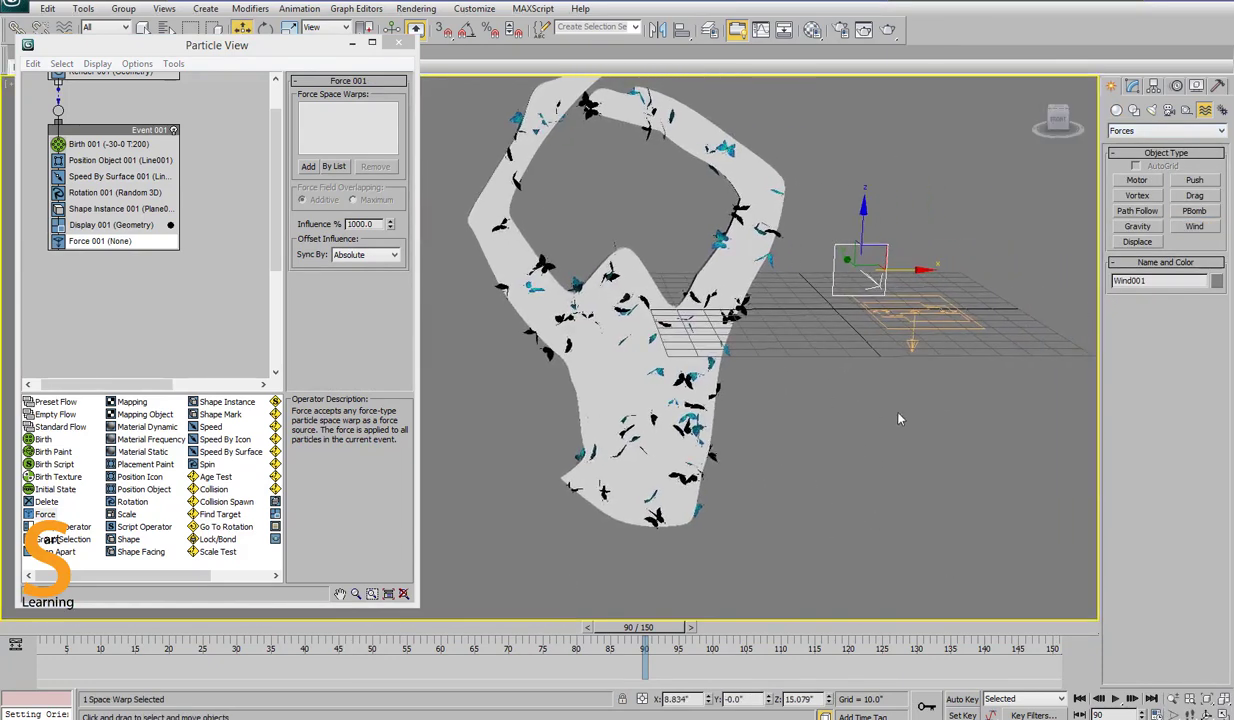
# - Assign Wind001 to the Force operator and set the wind's strength to 0
pyautogui.click(91, 243)
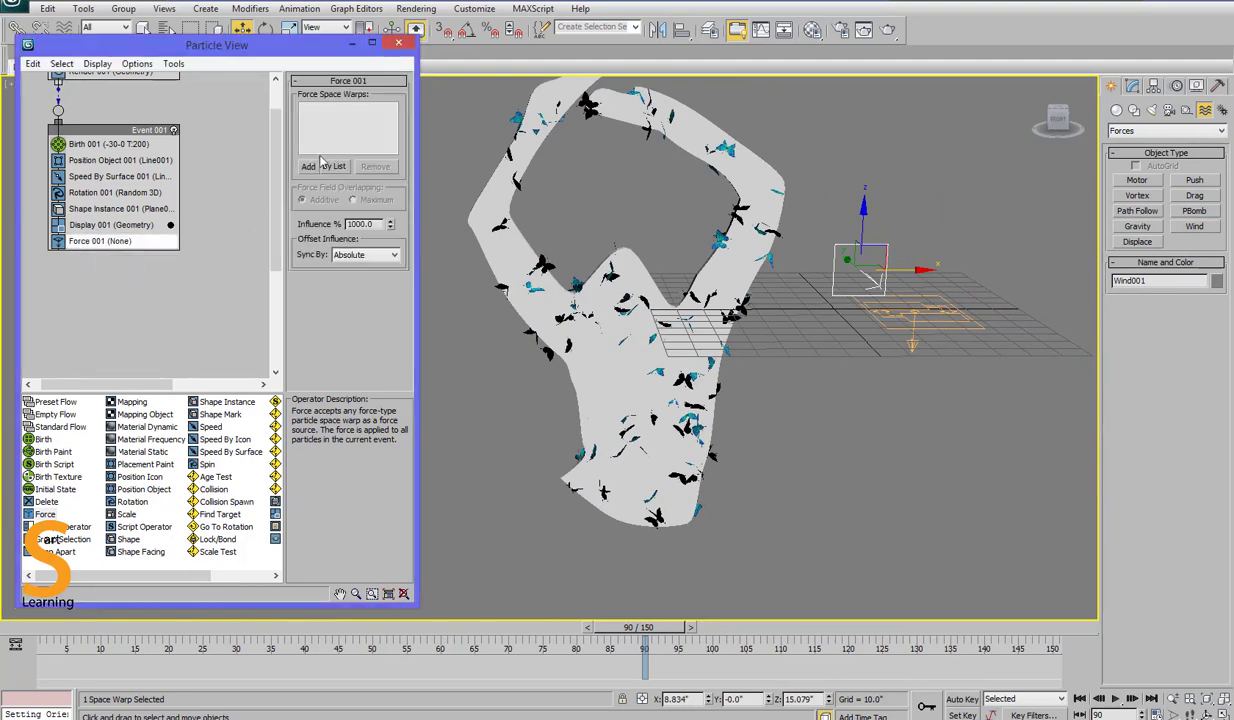
pyautogui.click(309, 167)
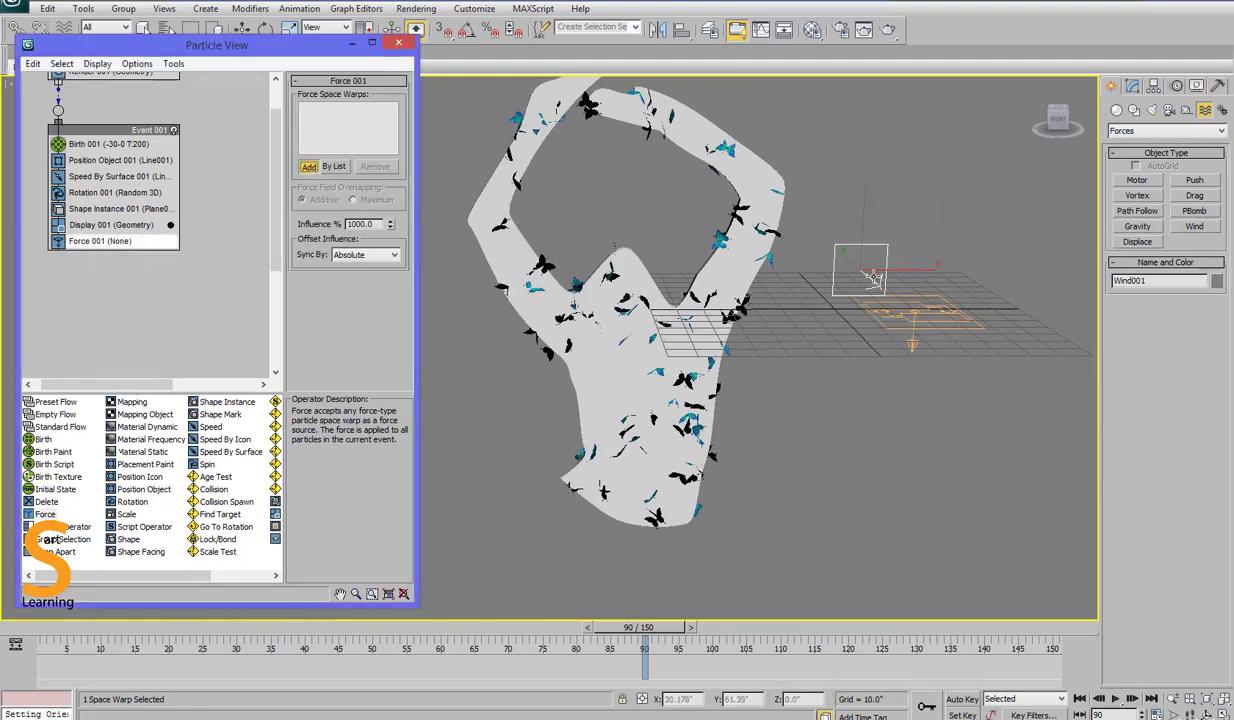
pyautogui.click(873, 278)
pyautogui.click(1133, 87)
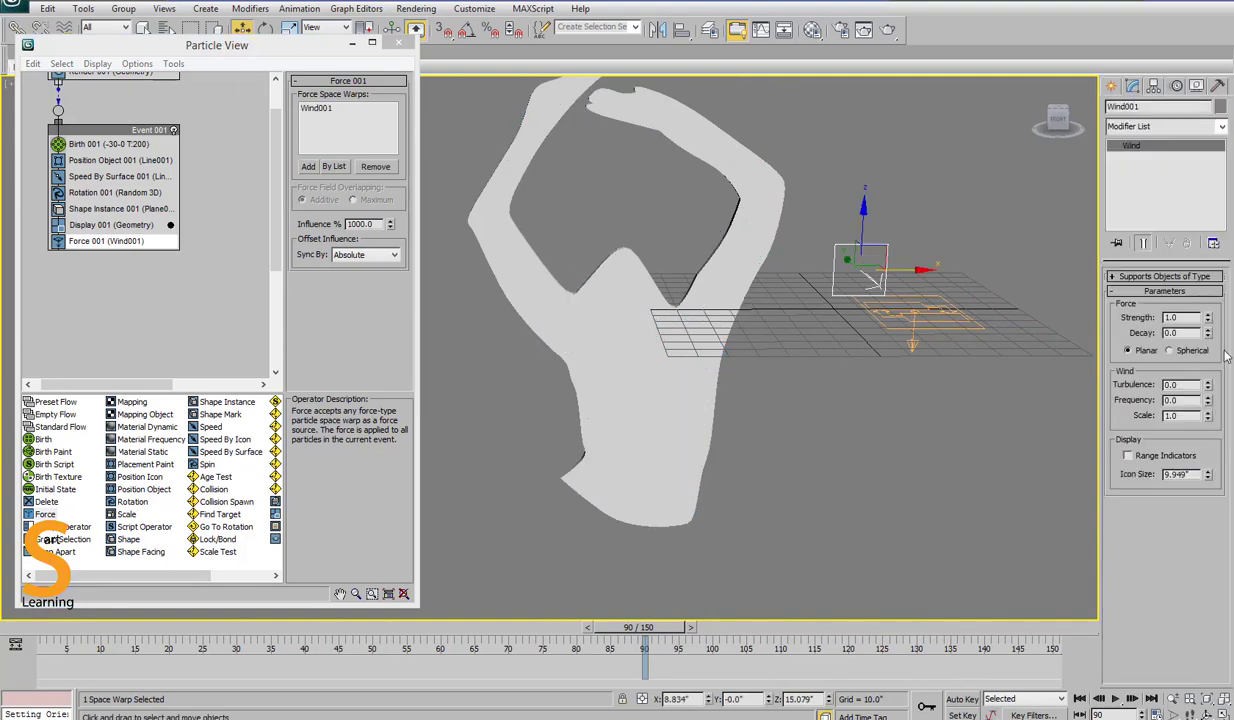
pyautogui.rightClick(1208, 320)
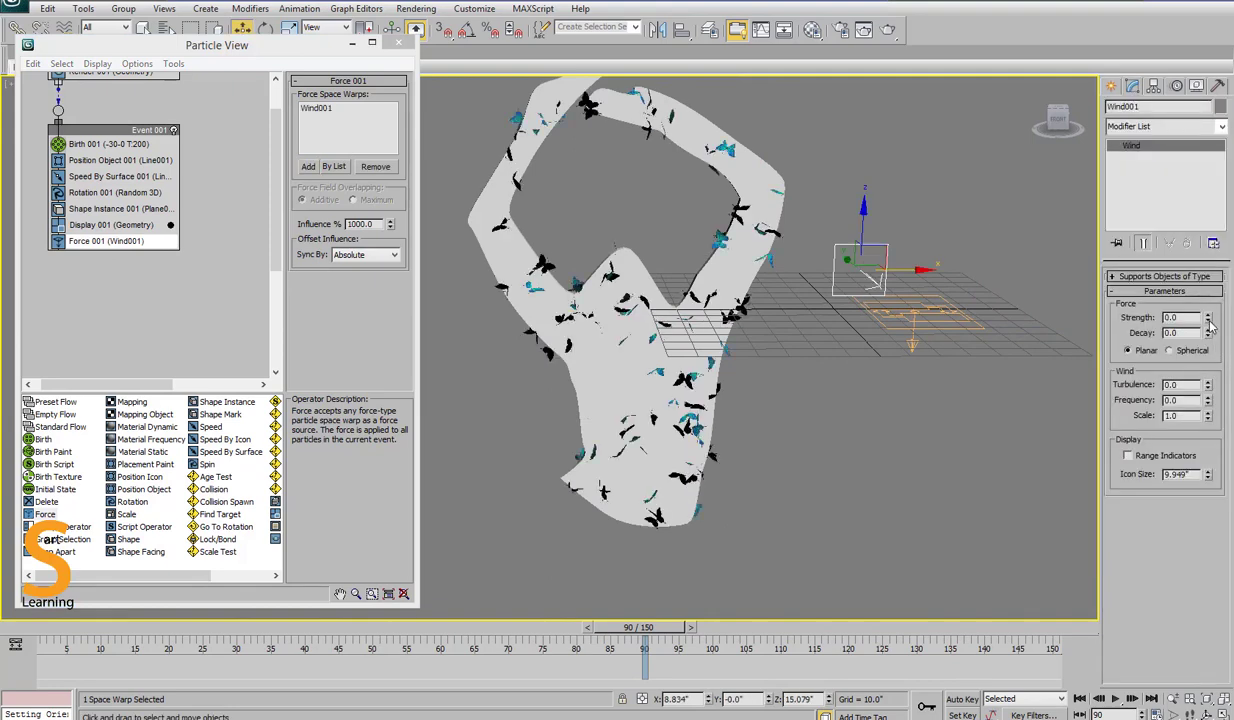
# - With Auto Key on, key the wind's strength at 0.01 on frame 86 and check the butterflies through frame 151
pyautogui.click(963, 699)
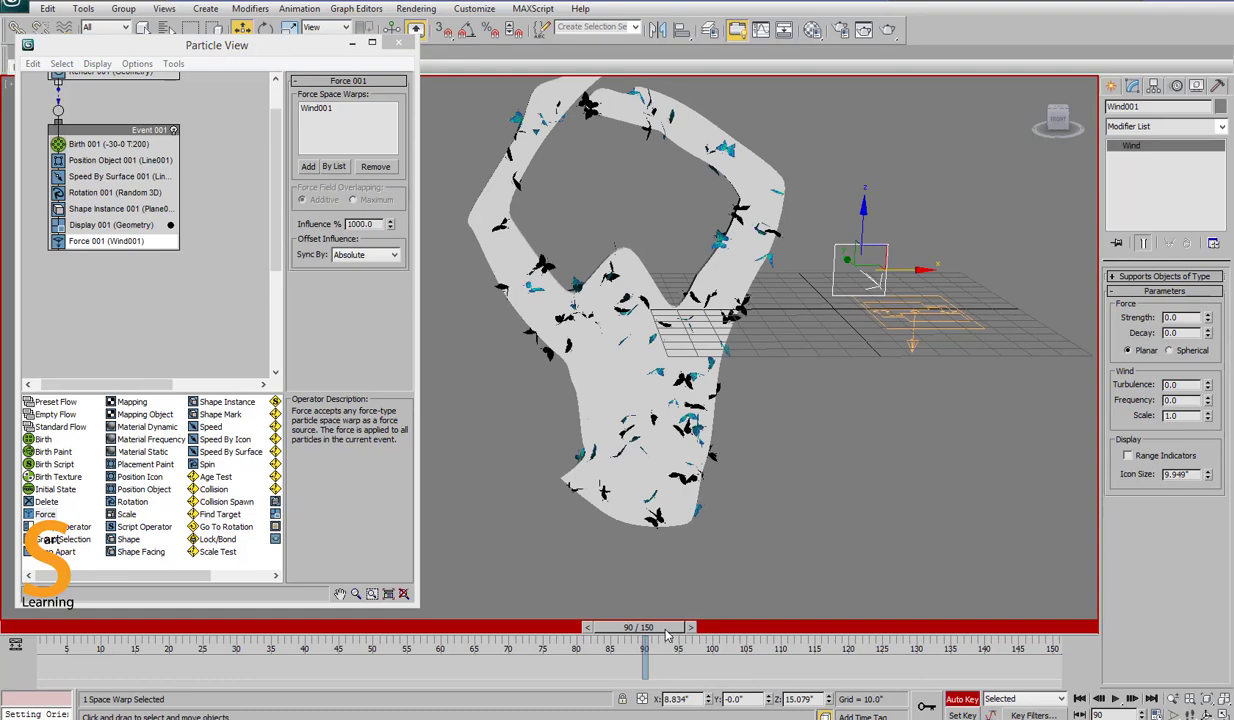
pyautogui.moveTo(667, 636); pyautogui.dragTo(640, 636)
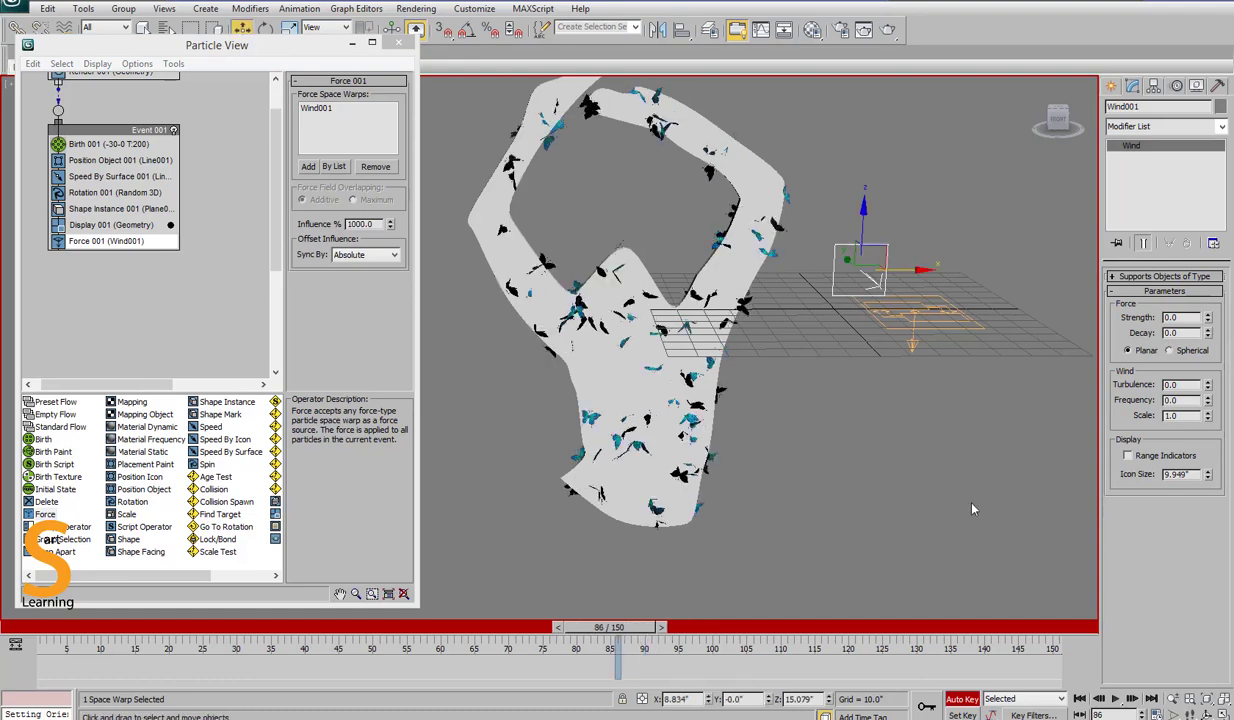
pyautogui.click(1208, 315)
pyautogui.moveTo(630, 628); pyautogui.dragTo(1080, 626)
pyautogui.press('w')
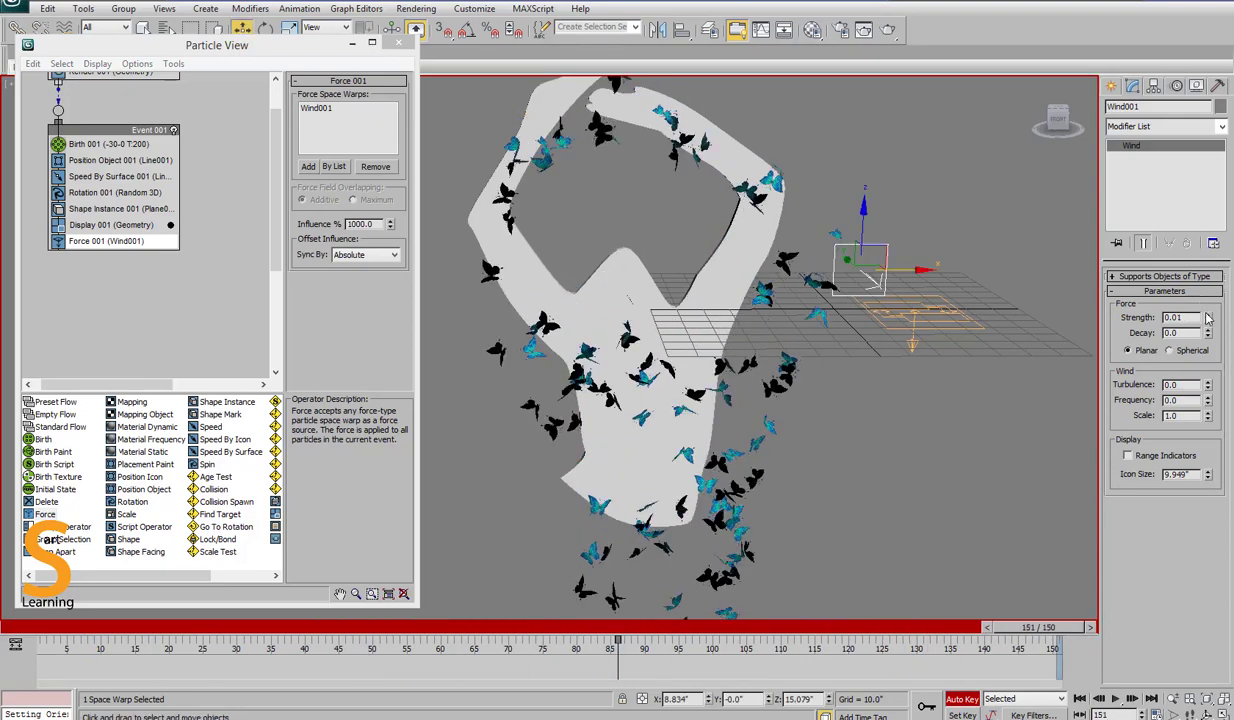
# - Key the wind's strength at 0.09 and its turbulence at 0.19 on frame 151
pyautogui.moveTo(1208, 318); pyautogui.dragTo(1207, 310)
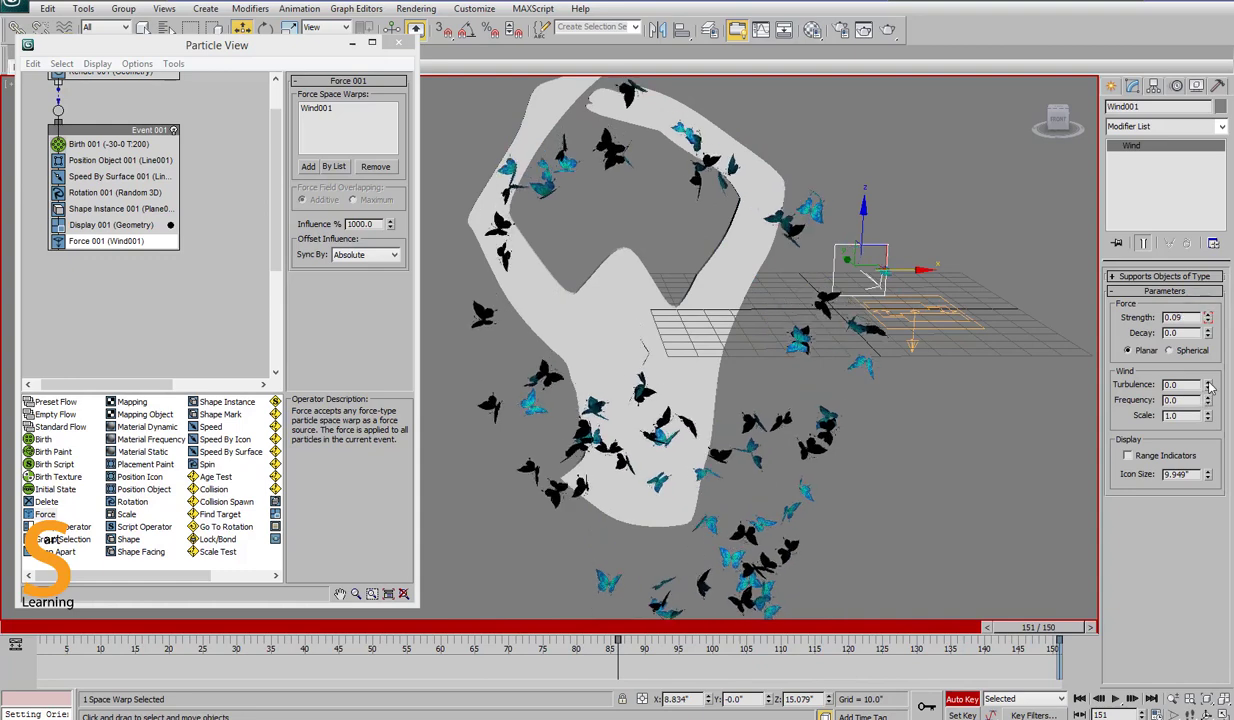
pyautogui.moveTo(1208, 386); pyautogui.dragTo(1214, 368)
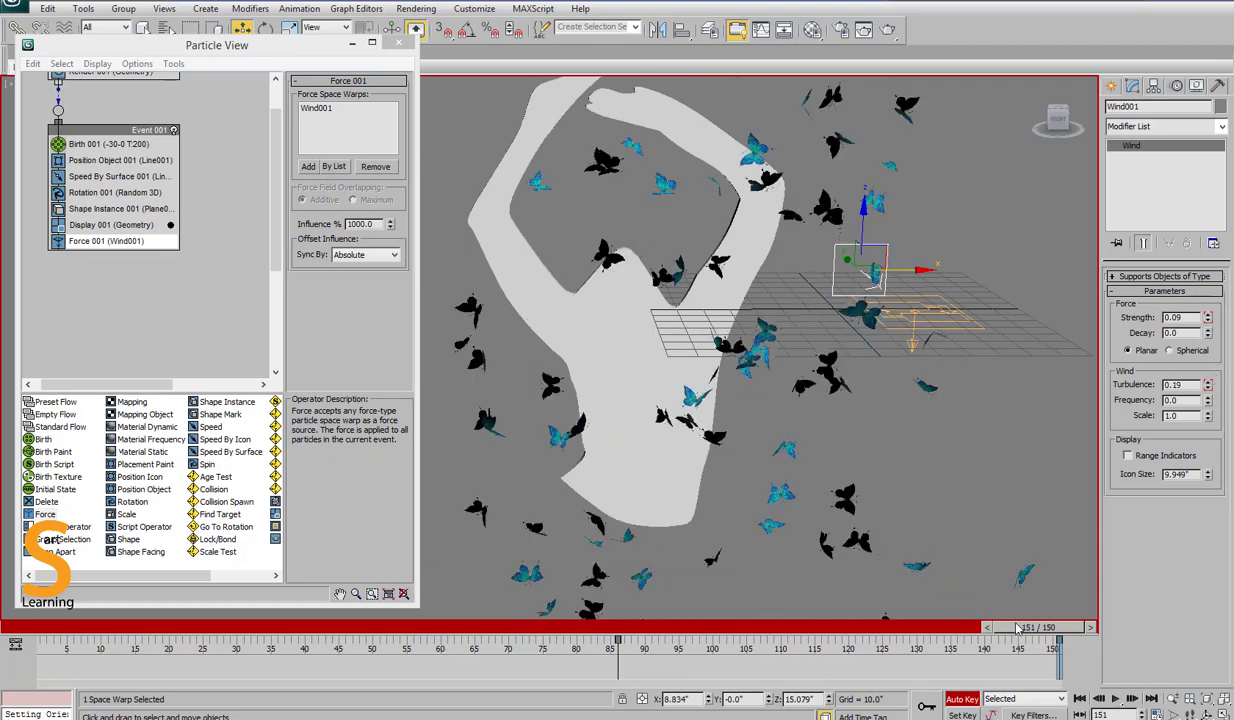
# - Scrub the animation back to frame 2 and inspect the butterflies on the silhouette
pyautogui.moveTo(1028, 628); pyautogui.dragTo(6, 638)
pyautogui.press('w')
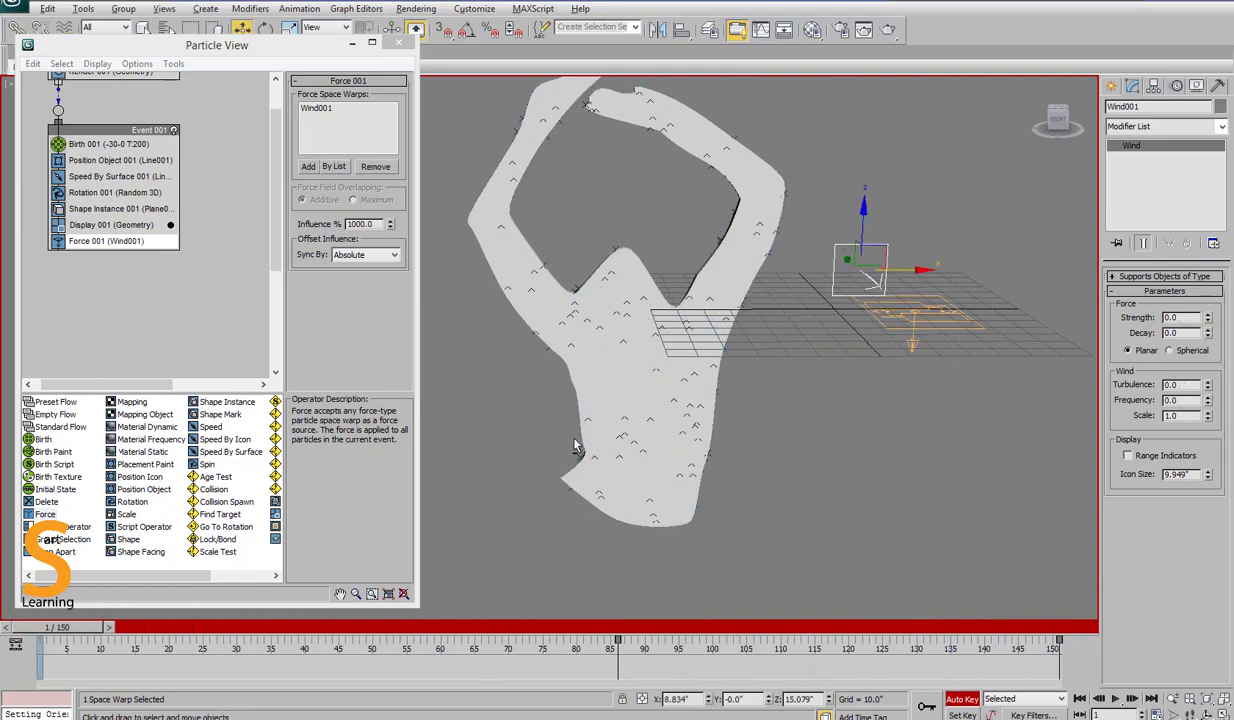
pyautogui.keyDown('alt'); pyautogui.moveTo(573, 446); pyautogui.dragTo(620, 410, button='middle'); pyautogui.keyUp('alt')
pyautogui.moveTo(86, 627); pyautogui.dragTo(92, 627)
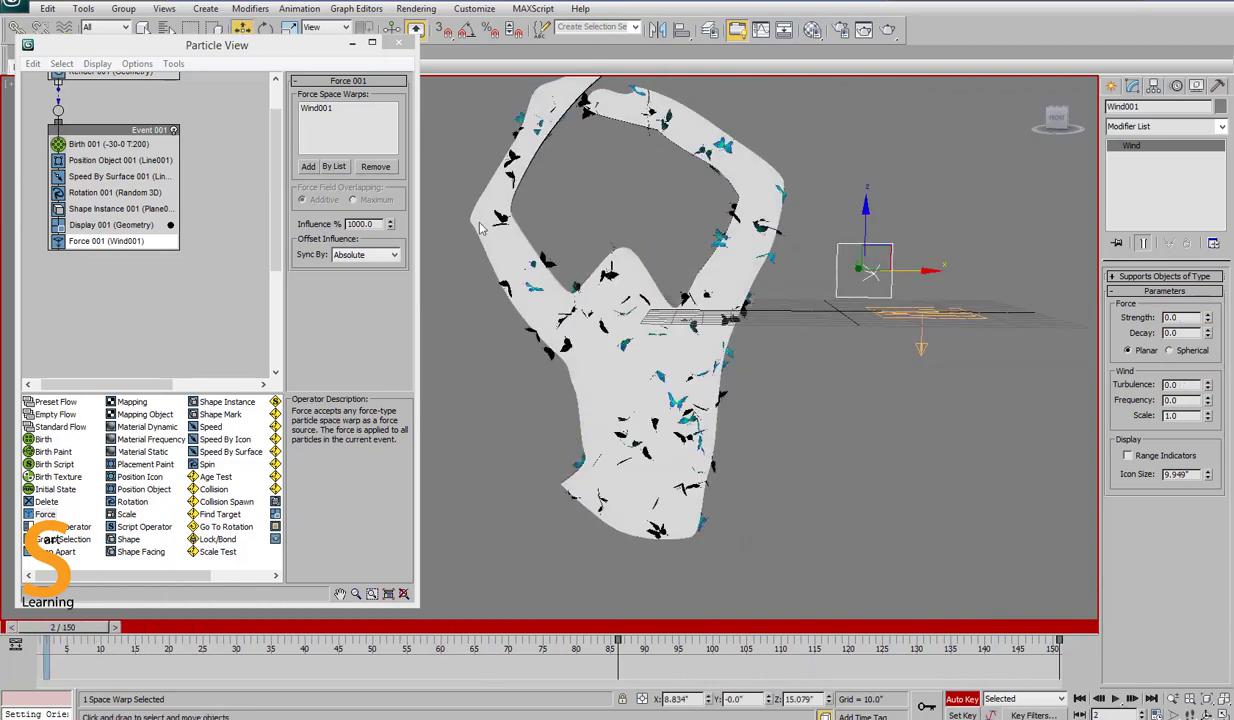
# - Close Particle View and turn off Auto Key with the Front viewport maximized
pyautogui.click(397, 43)
pyautogui.hotkey('alt', 'w')
pyautogui.rightClick(788, 219)
pyautogui.hotkey('alt', 'w')
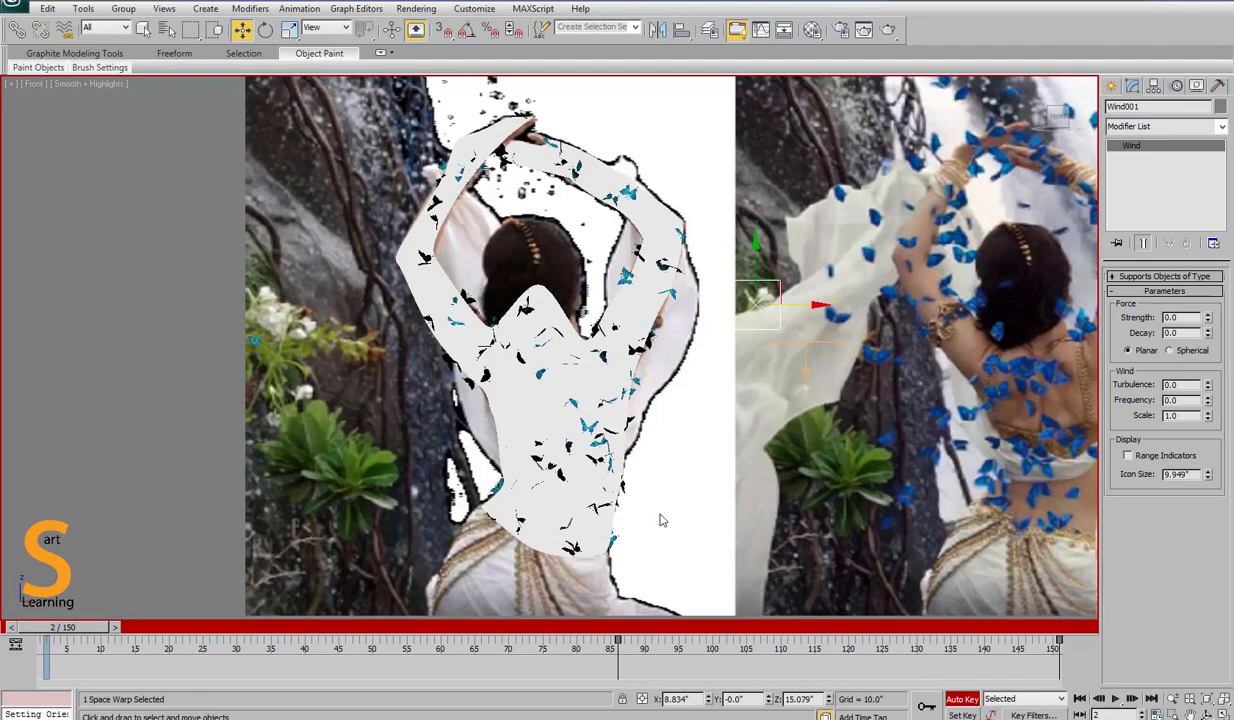
pyautogui.click(961, 698)
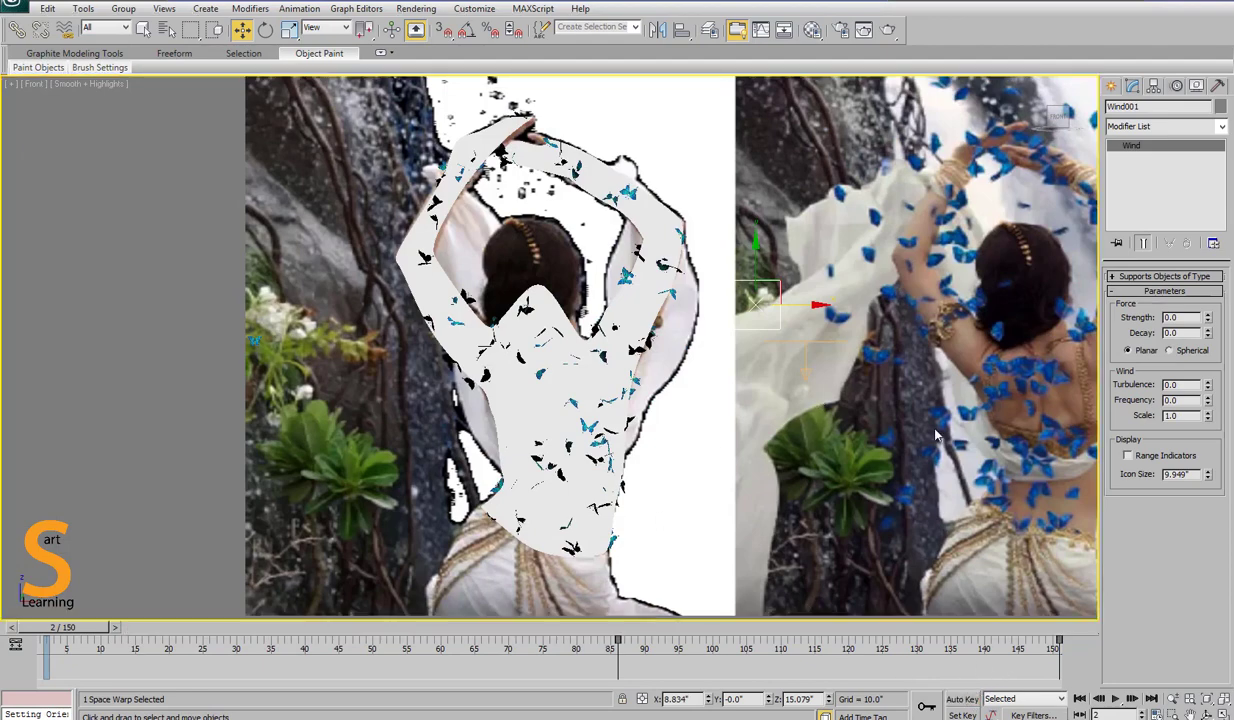
# - Test-render the Front view at frame 2 and hide the source butterfly Plane001 beside the silhouette
pyautogui.hotkey('shift', 'q')
pyautogui.click(505, 90)
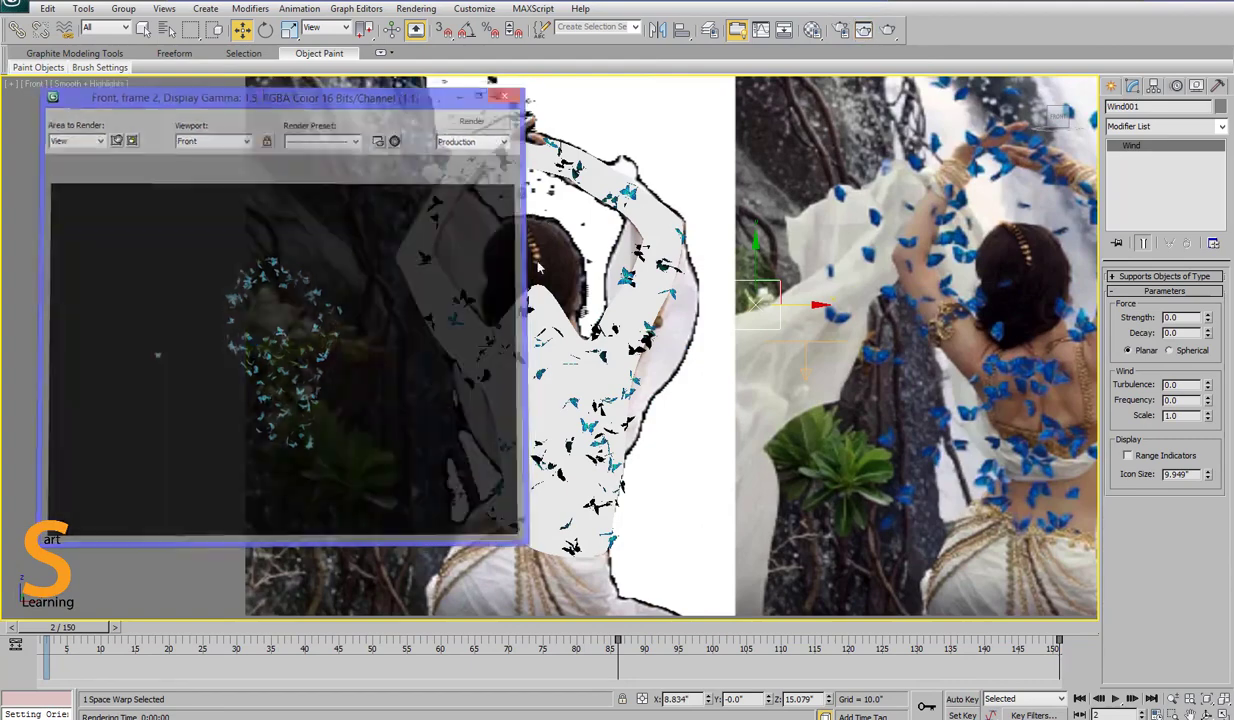
pyautogui.click(306, 366)
pyautogui.rightClick(306, 366)
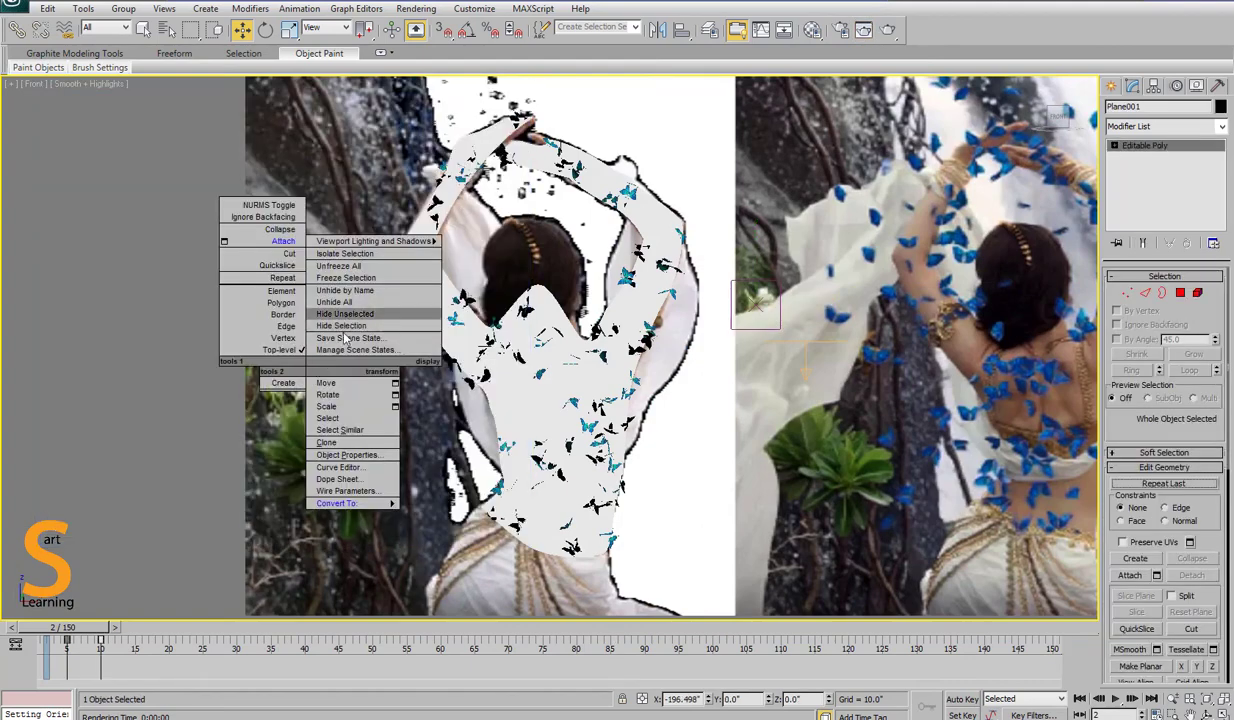
pyautogui.click(341, 326)
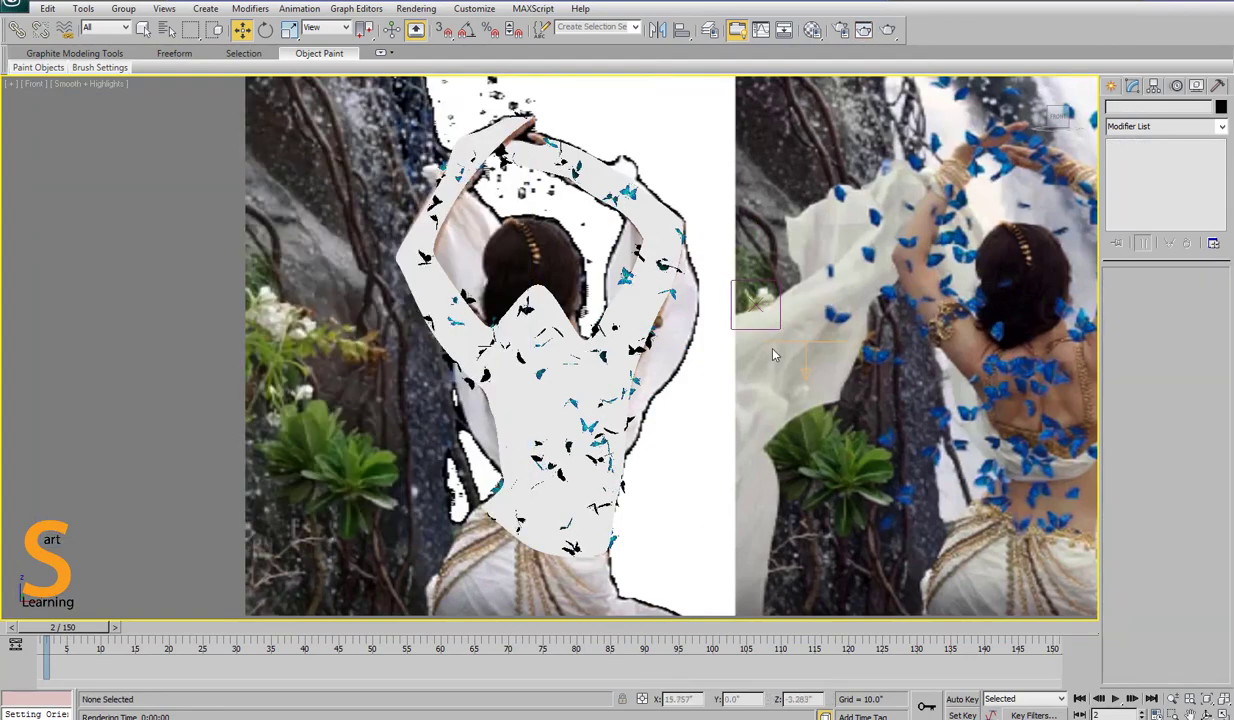
# - Move Wind001 onto the silhouette at about X -75.3 and Z 0.48, and check the scattering butterflies at frame 150
pyautogui.scroll(-5, 773, 354)
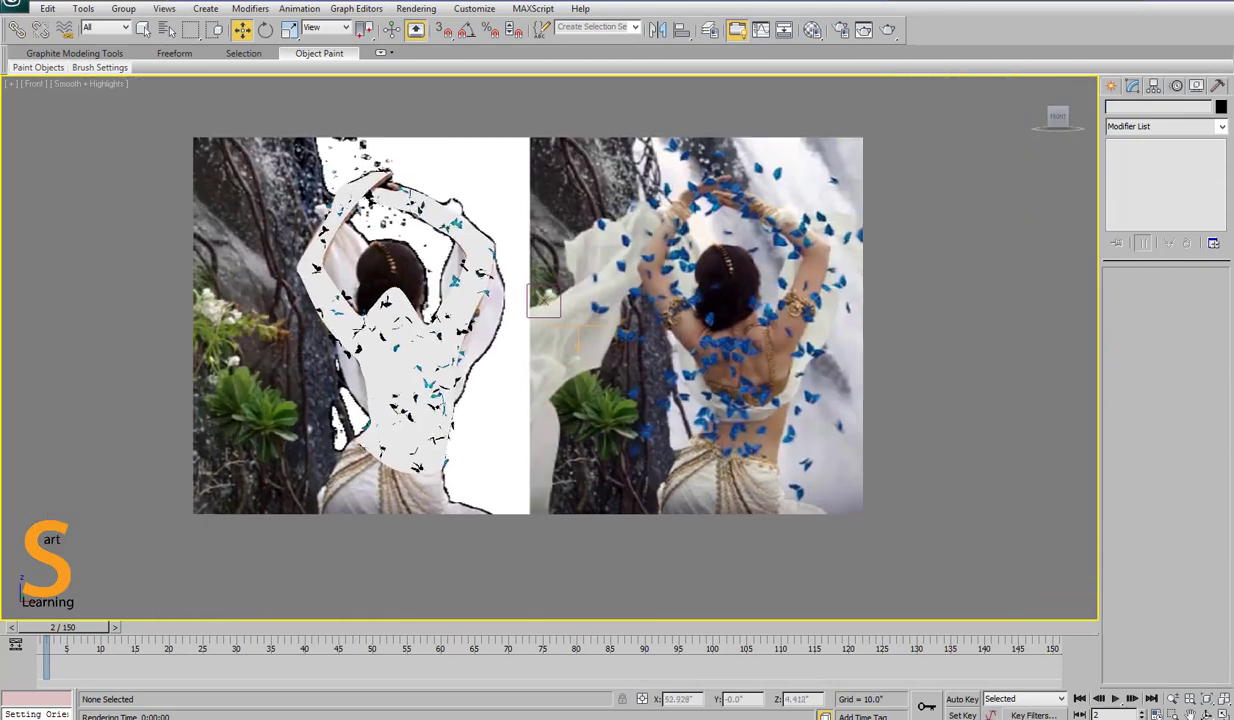
pyautogui.scroll(4, 621, 337)
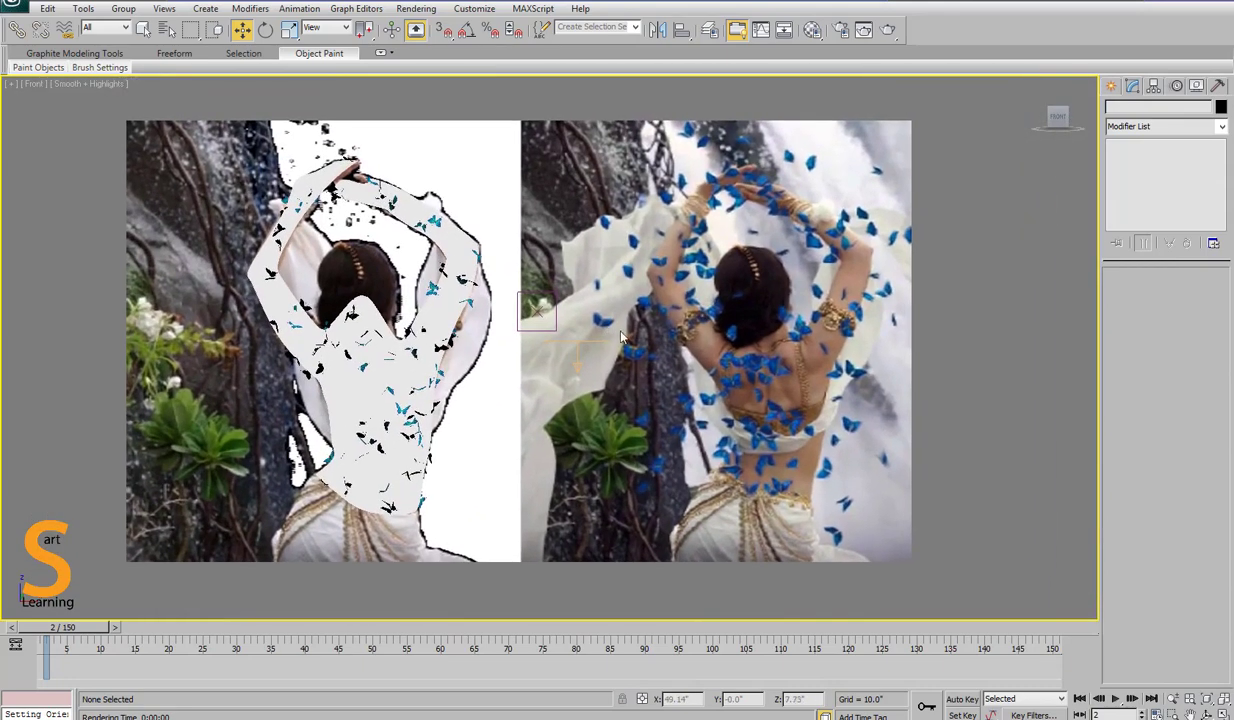
pyautogui.click(537, 310)
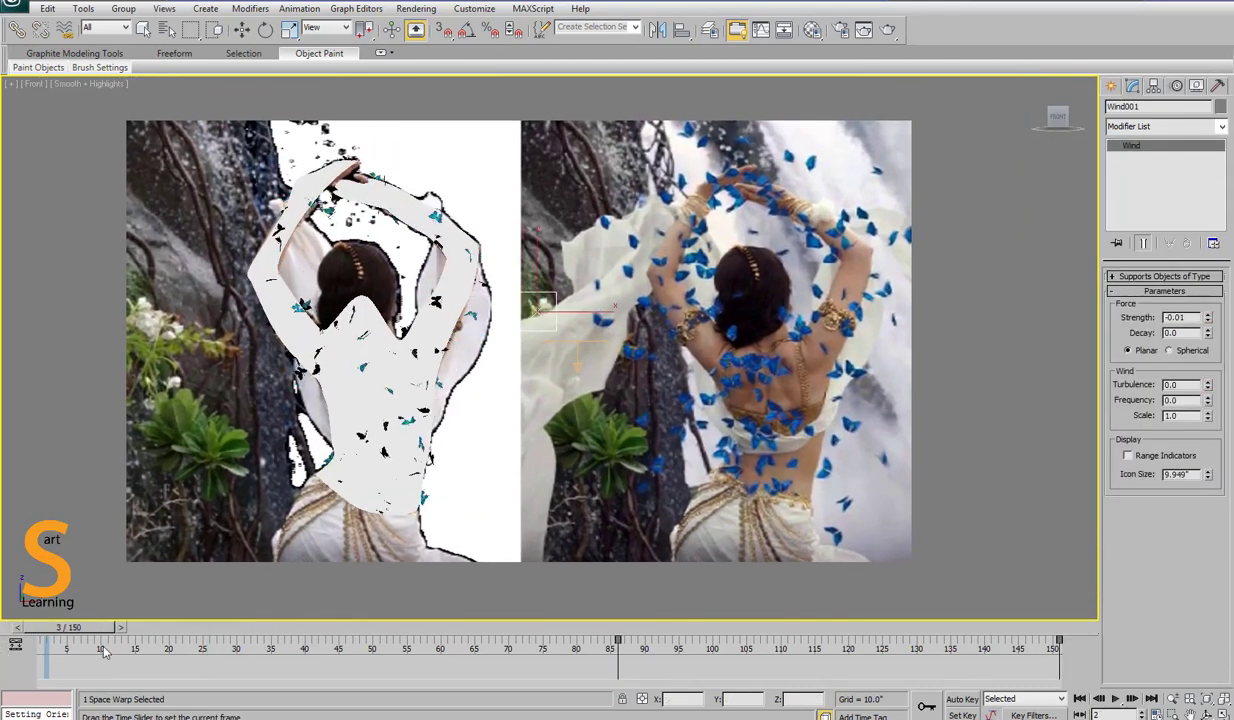
pyautogui.moveTo(103, 651); pyautogui.dragTo(506, 628)
pyautogui.press('w')
pyautogui.moveTo(550, 589); pyautogui.dragTo(1060, 505)
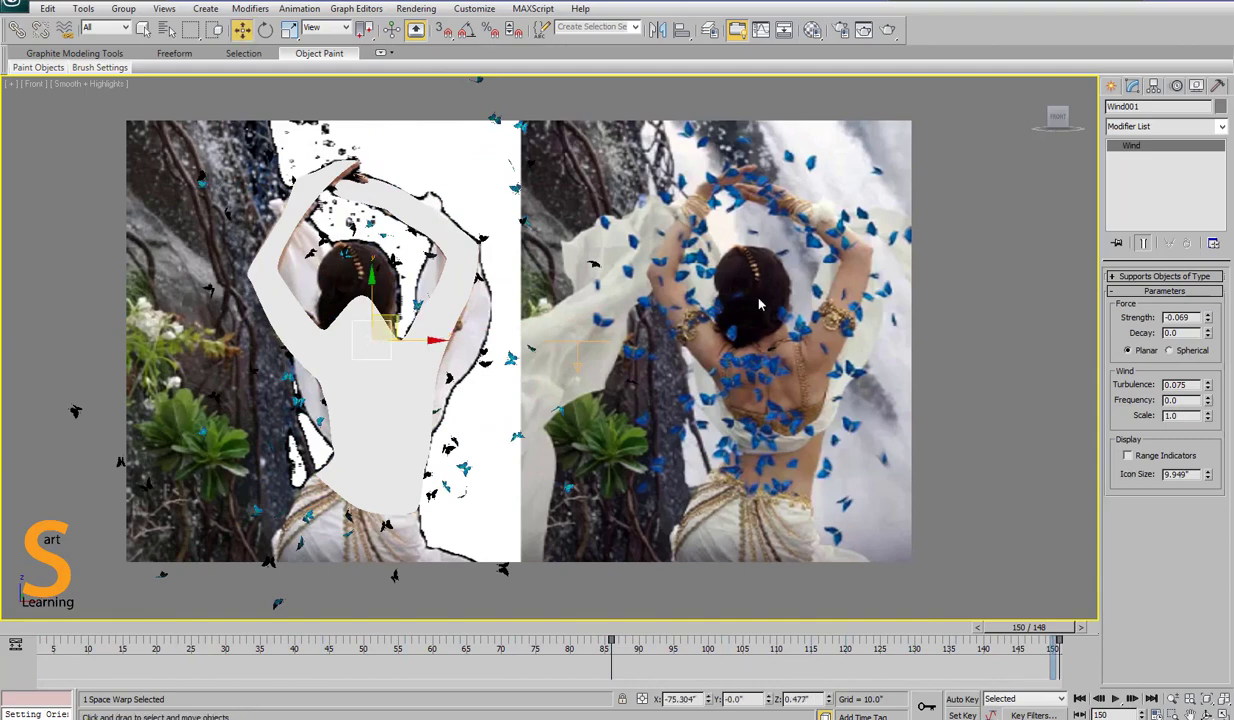
# - Switch to the maximized Perspective viewport
pyautogui.hotkey('alt', 'w')
pyautogui.click(872, 463)
pyautogui.hotkey('alt', 'w')
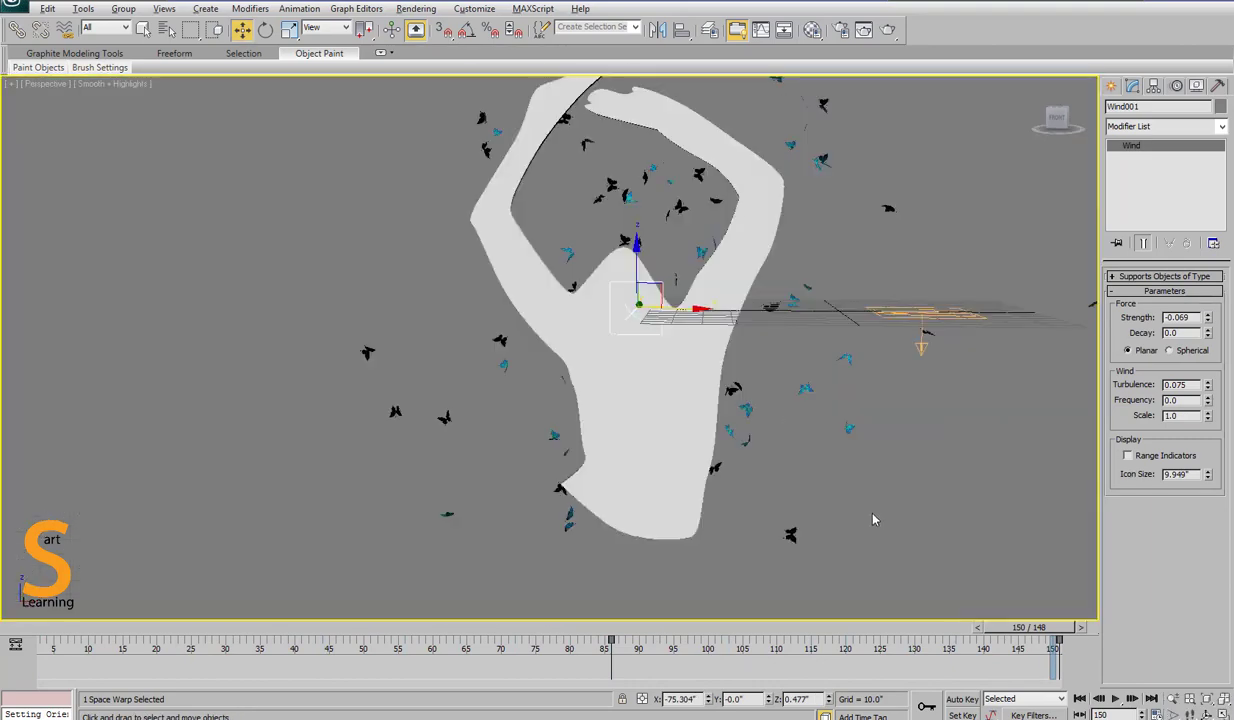
pyautogui.hotkey('alt', 'b')
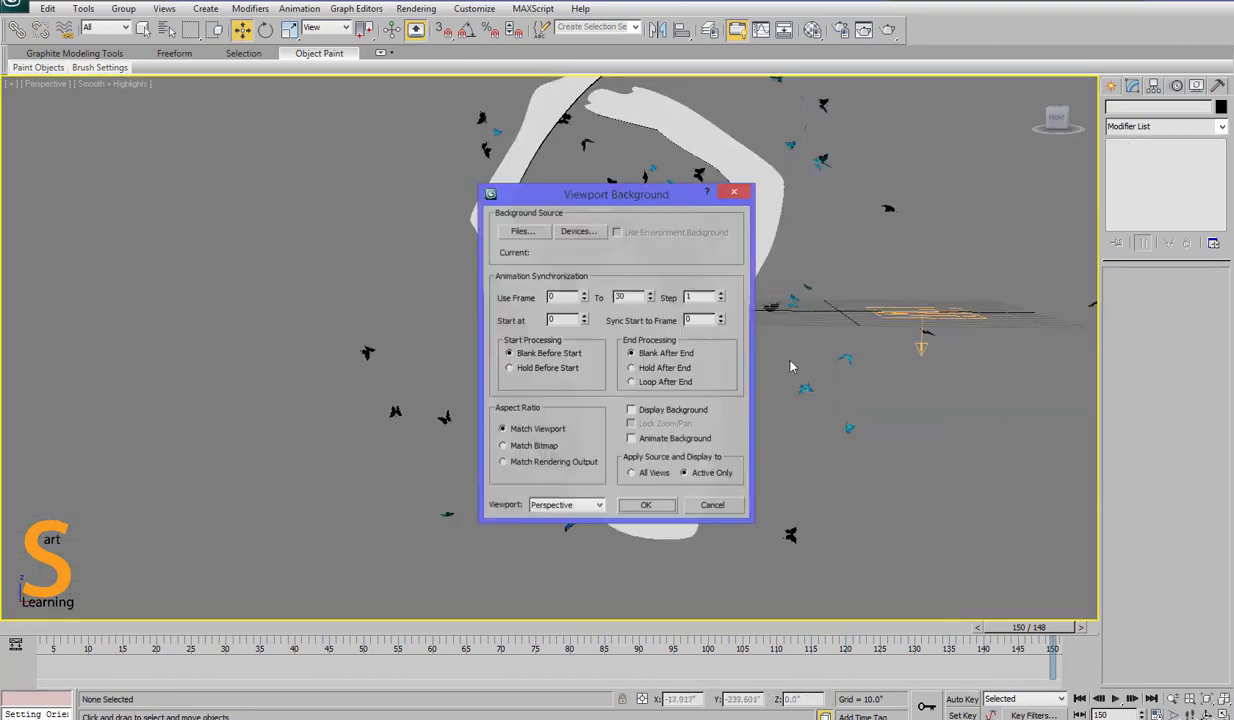
pyautogui.click(506, 229)
pyautogui.click(134, 20)
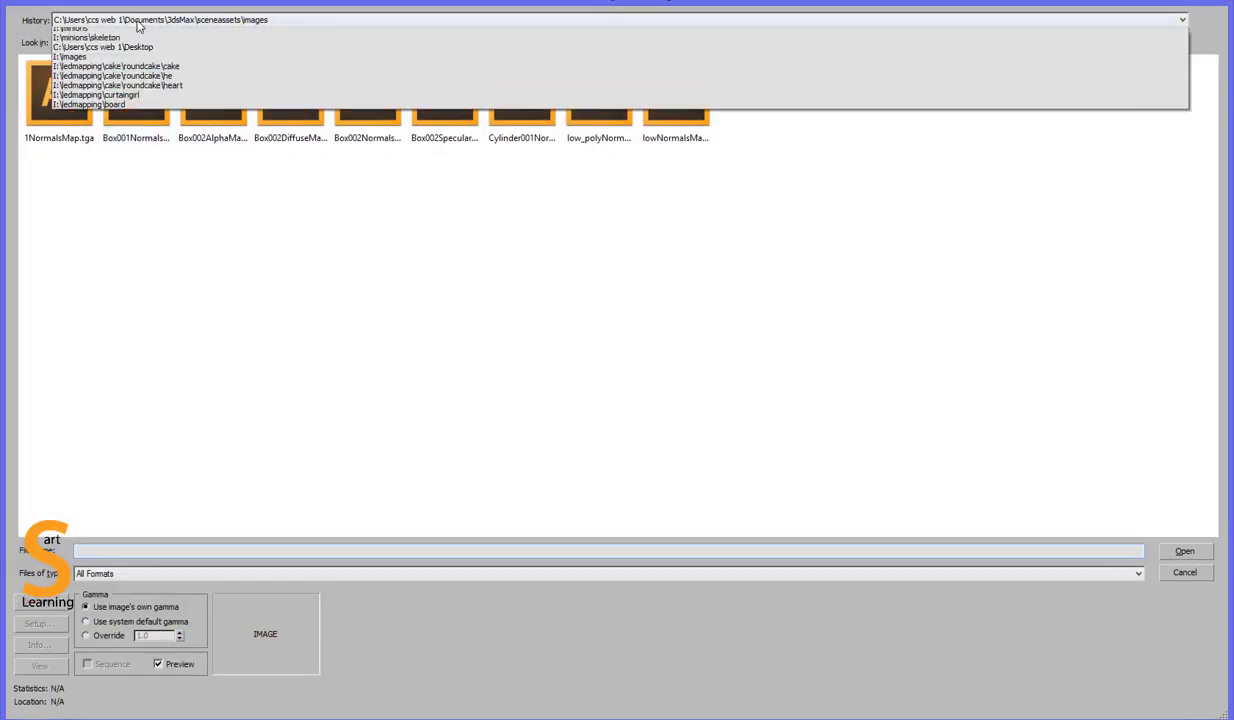
pyautogui.click(119, 43)
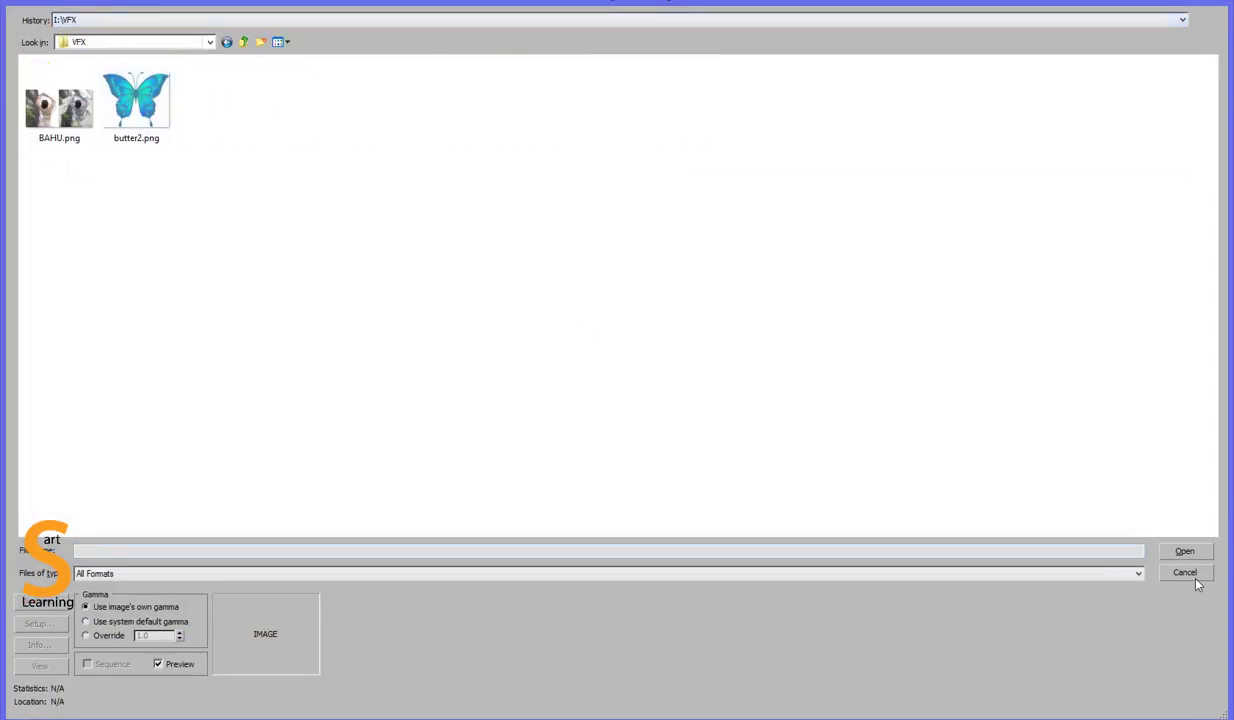
pyautogui.click(1195, 577)
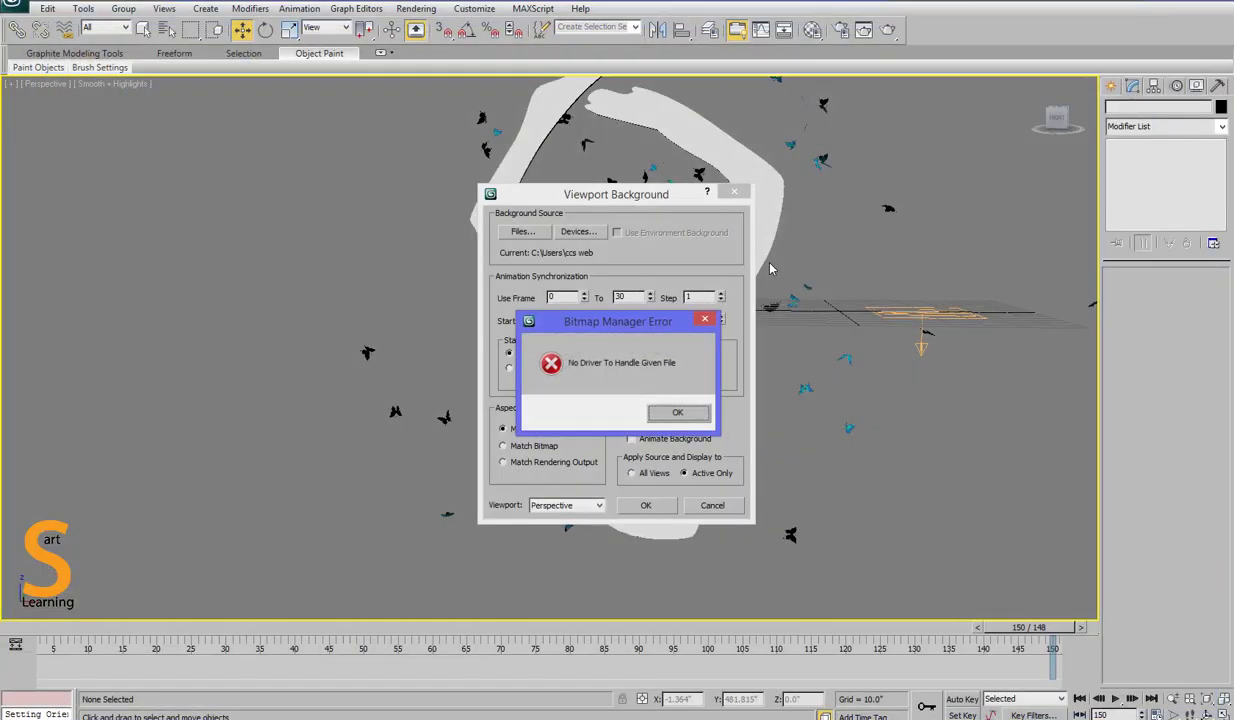
pyautogui.click(704, 320)
pyautogui.click(734, 191)
# - Assign the bitmap BAHU.png from the I:\VFX folder as the environment map
pyautogui.press('8')
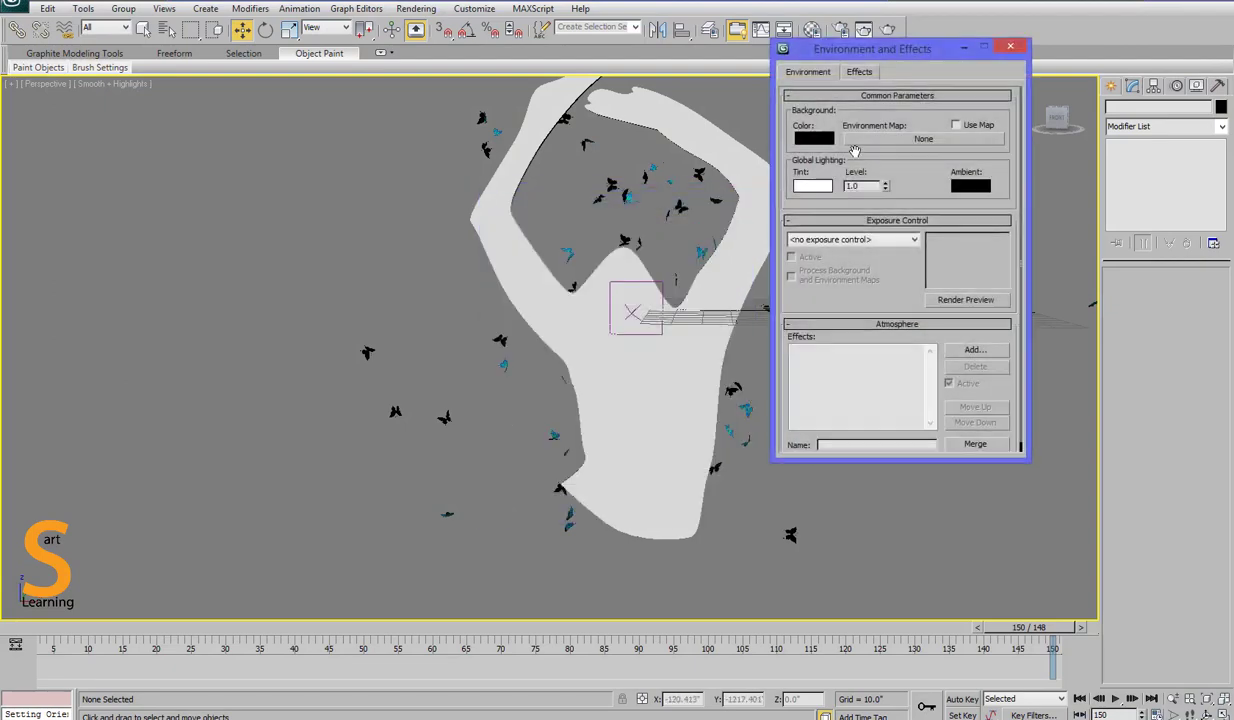
pyautogui.click(848, 139)
pyautogui.doubleClick(478, 189)
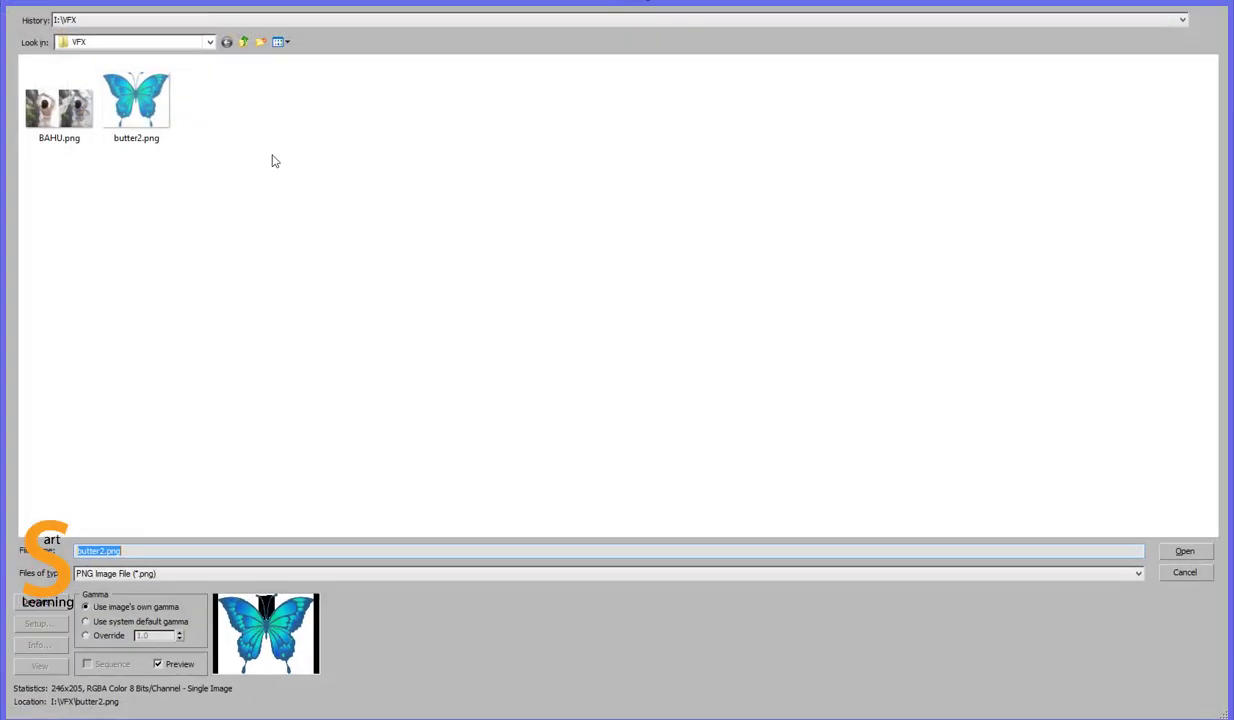
pyautogui.doubleClick(59, 108)
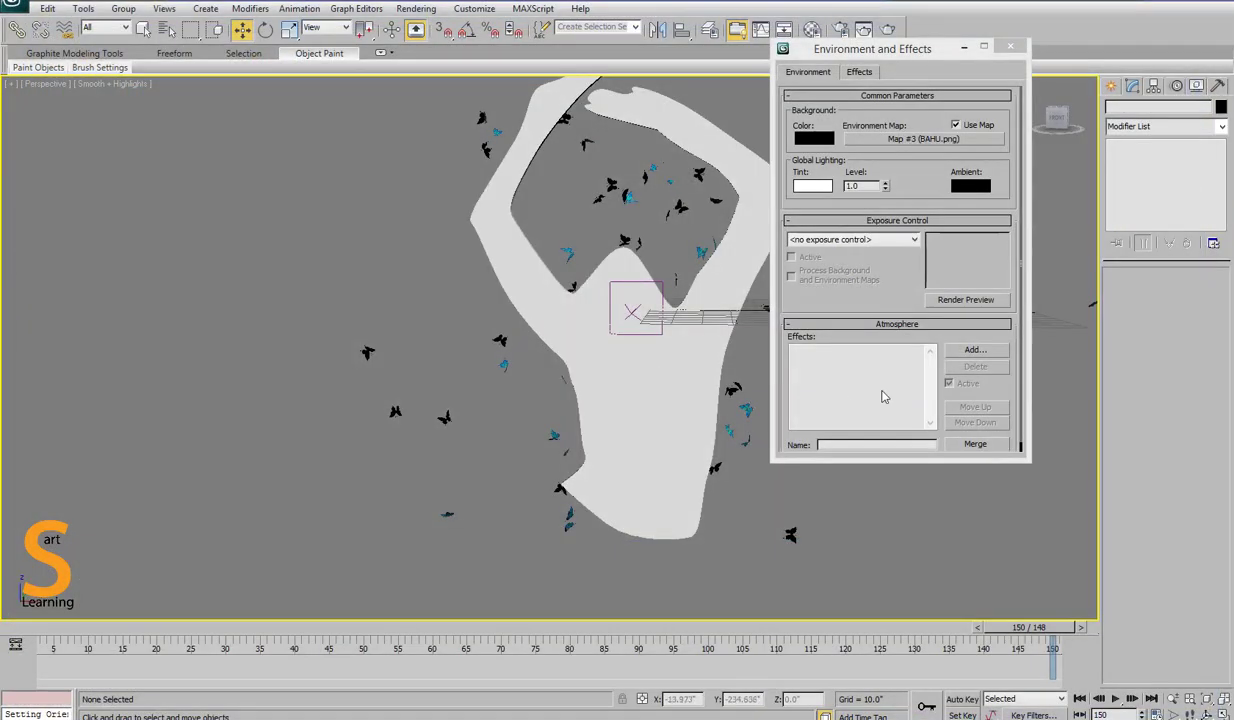
pyautogui.click(1010, 46)
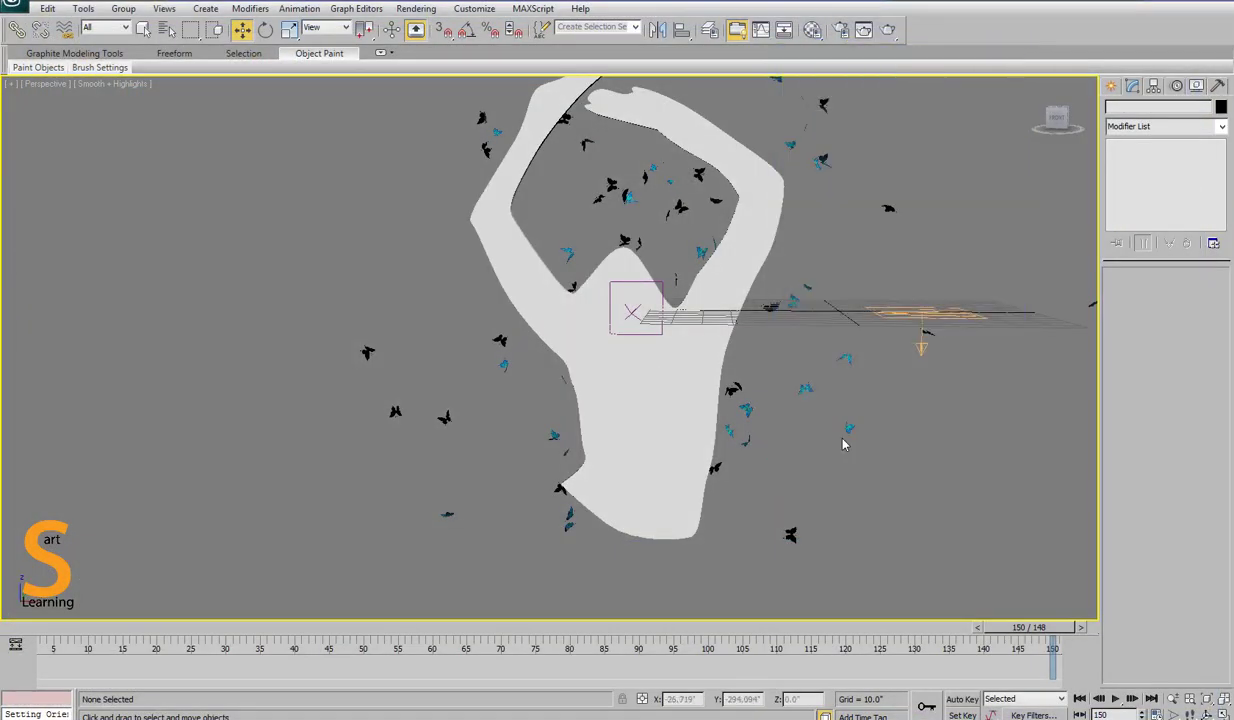
# - Display the environment map as the Perspective viewport's background and show the safe frame
pyautogui.hotkey('alt', 'b')
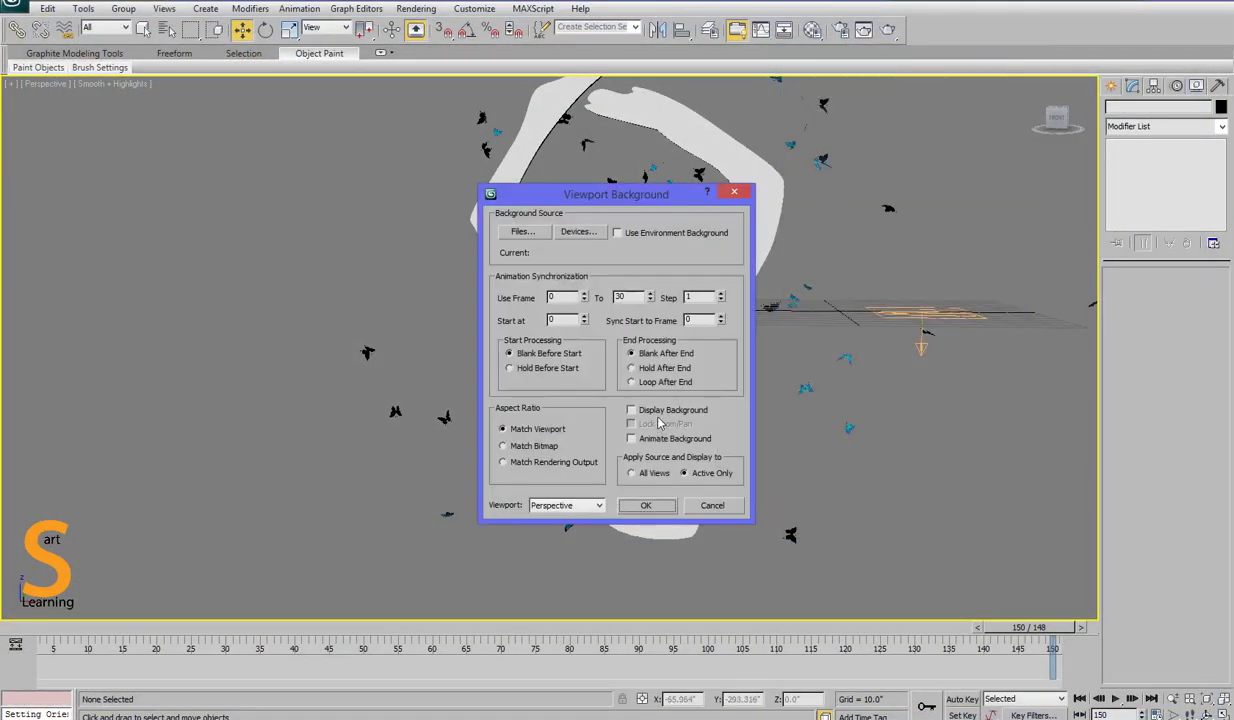
pyautogui.click(631, 410)
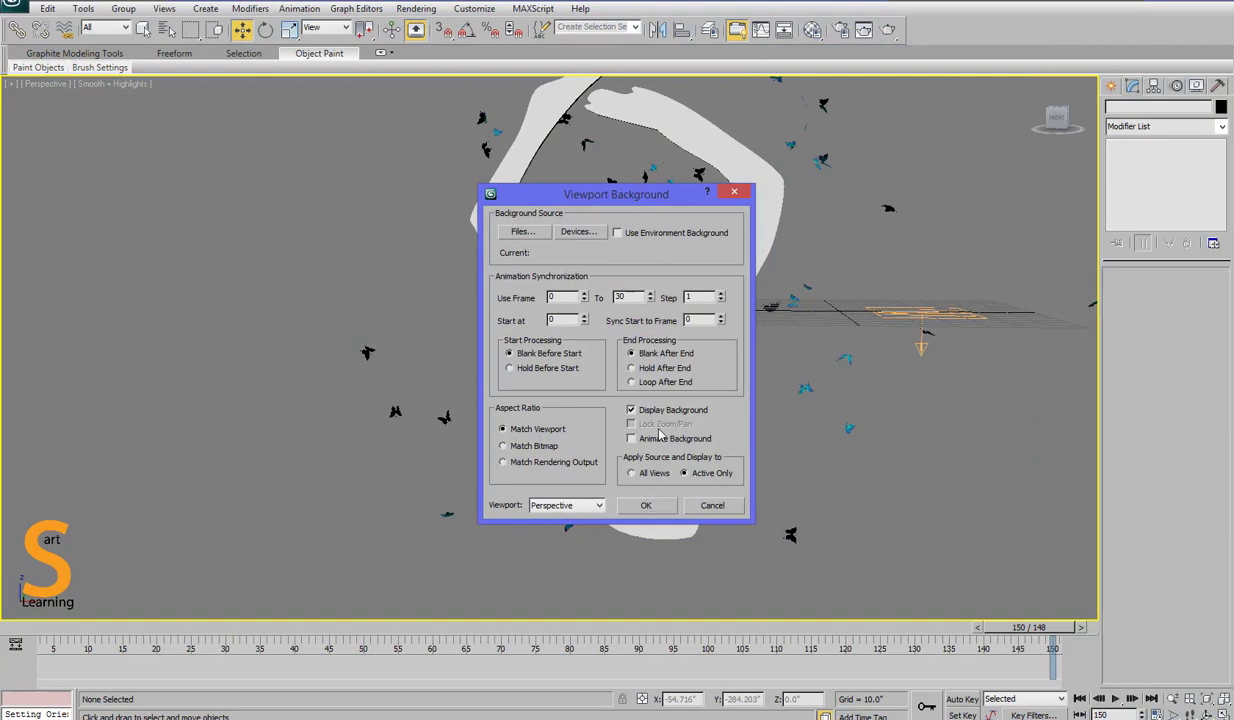
pyautogui.click(647, 504)
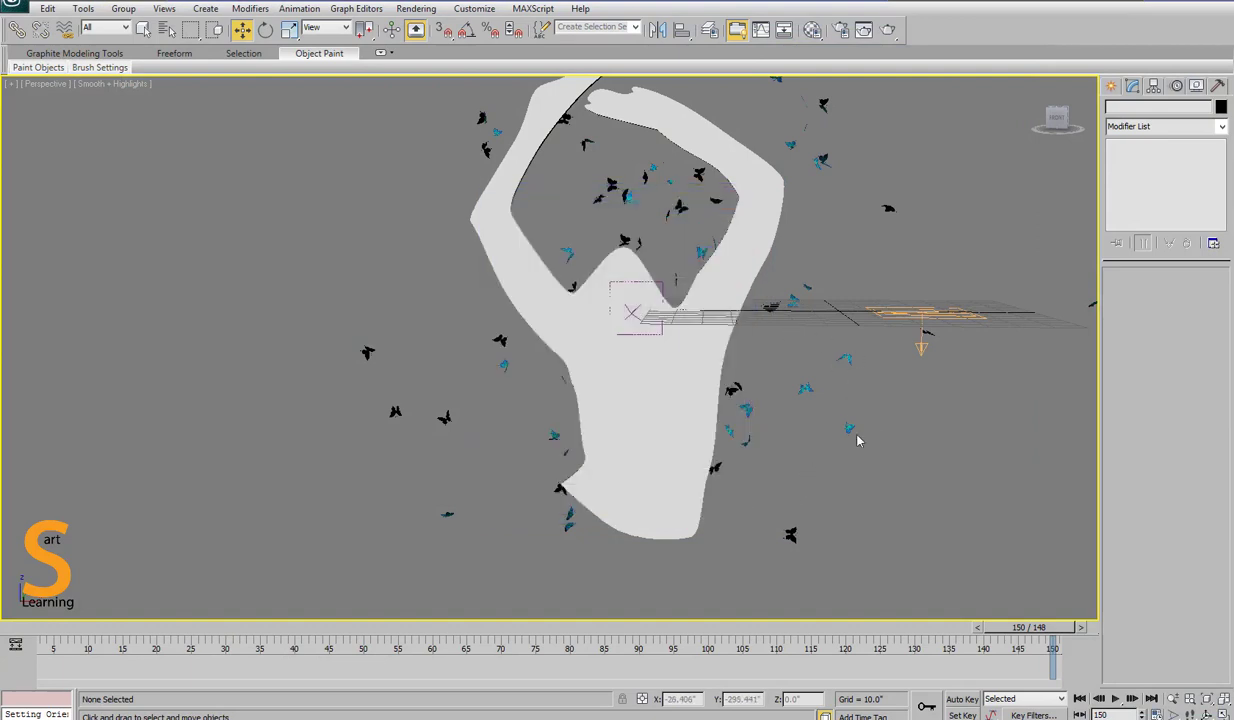
pyautogui.moveTo(942, 424); pyautogui.dragTo(758, 456, button='middle')
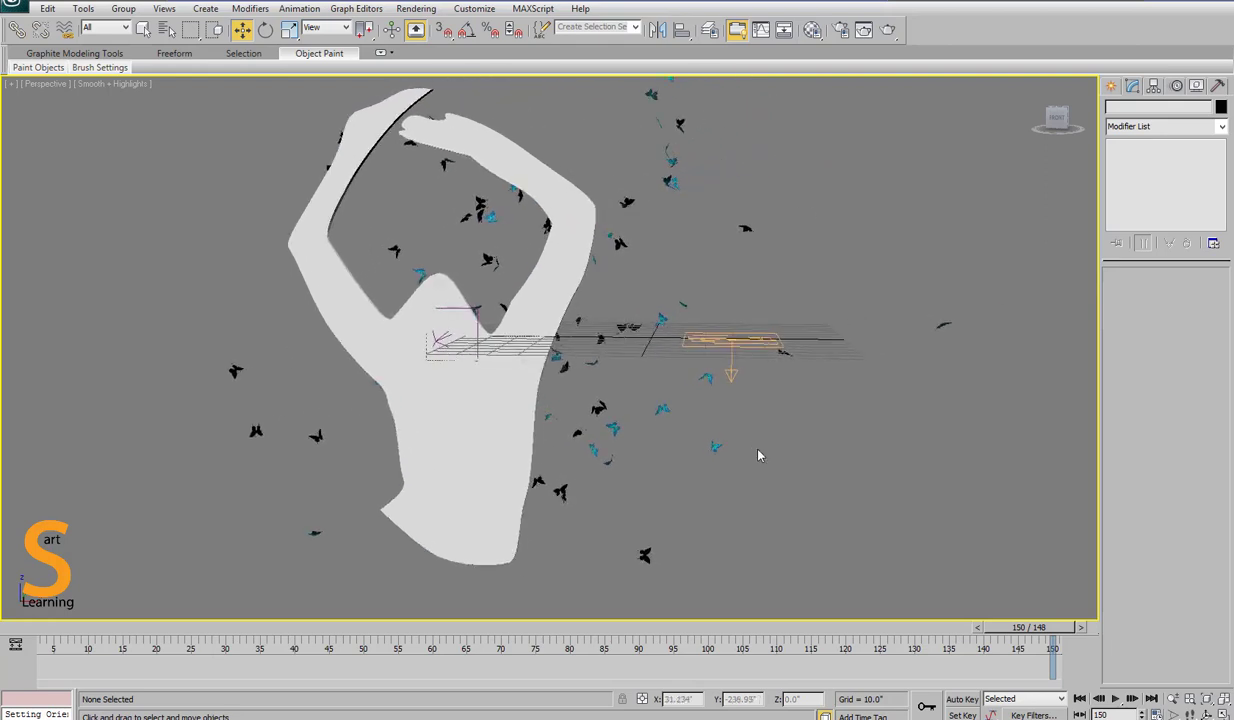
pyautogui.press('8')
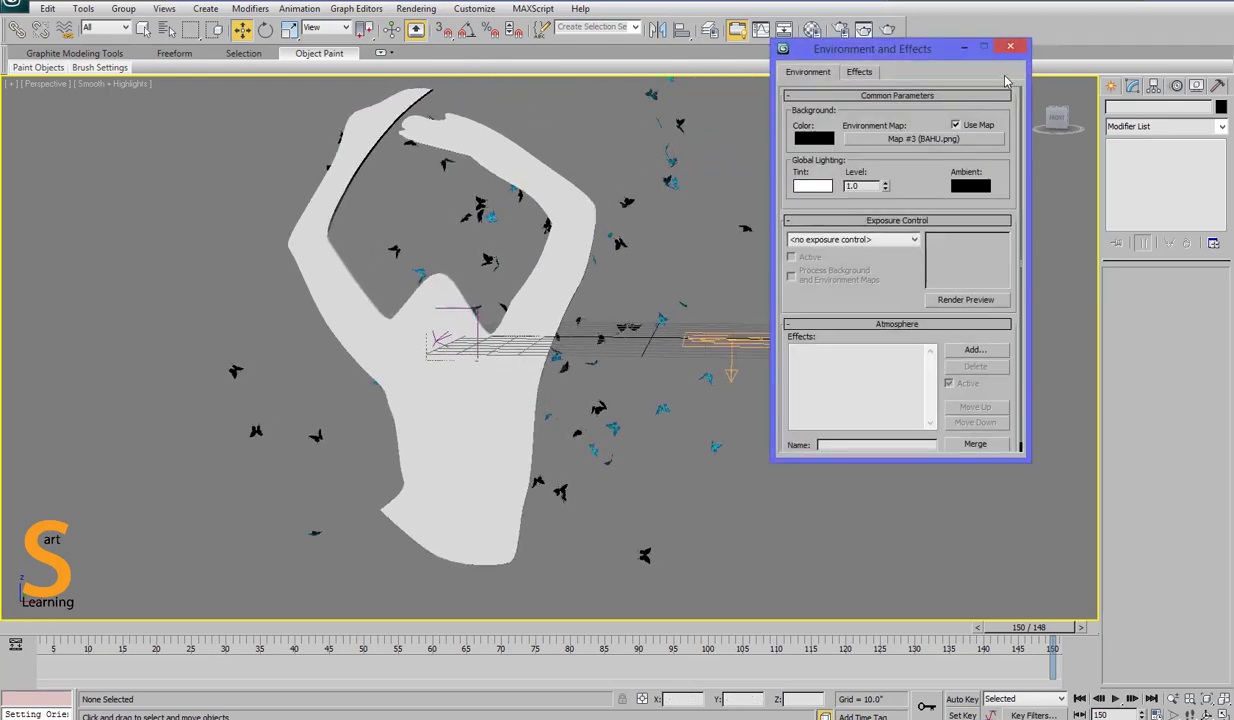
pyautogui.click(1011, 48)
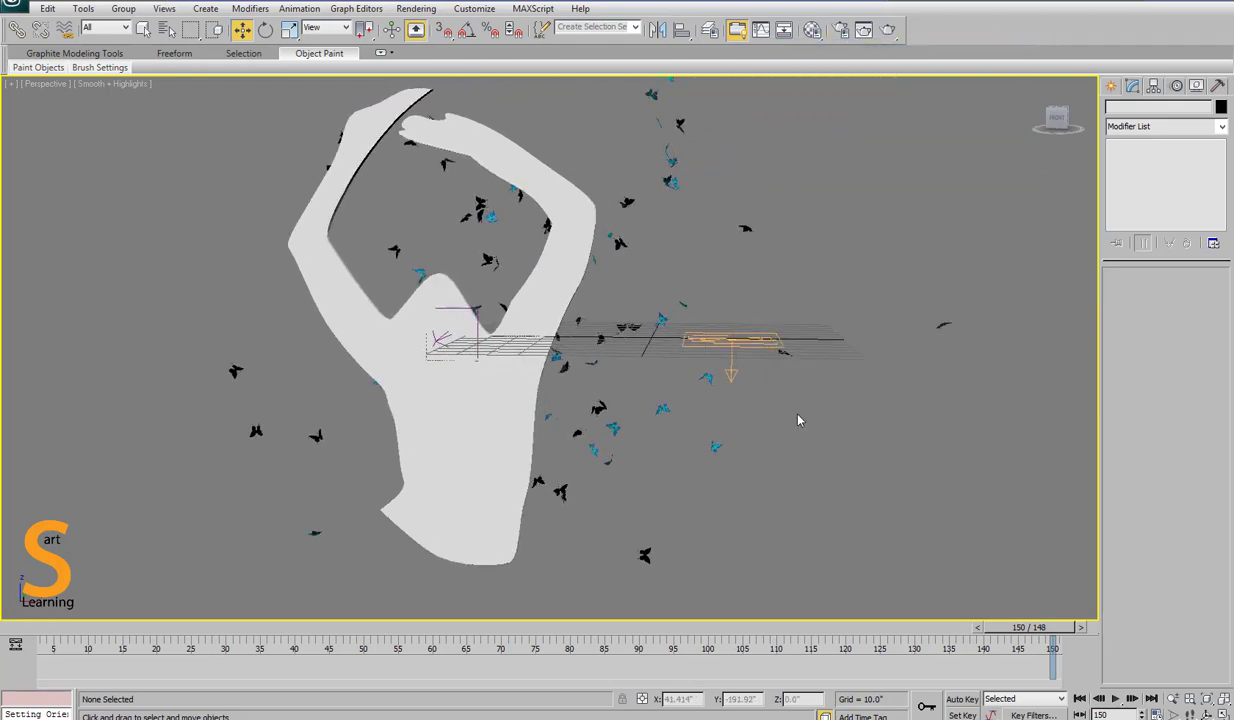
pyautogui.hotkey('alt', 'b')
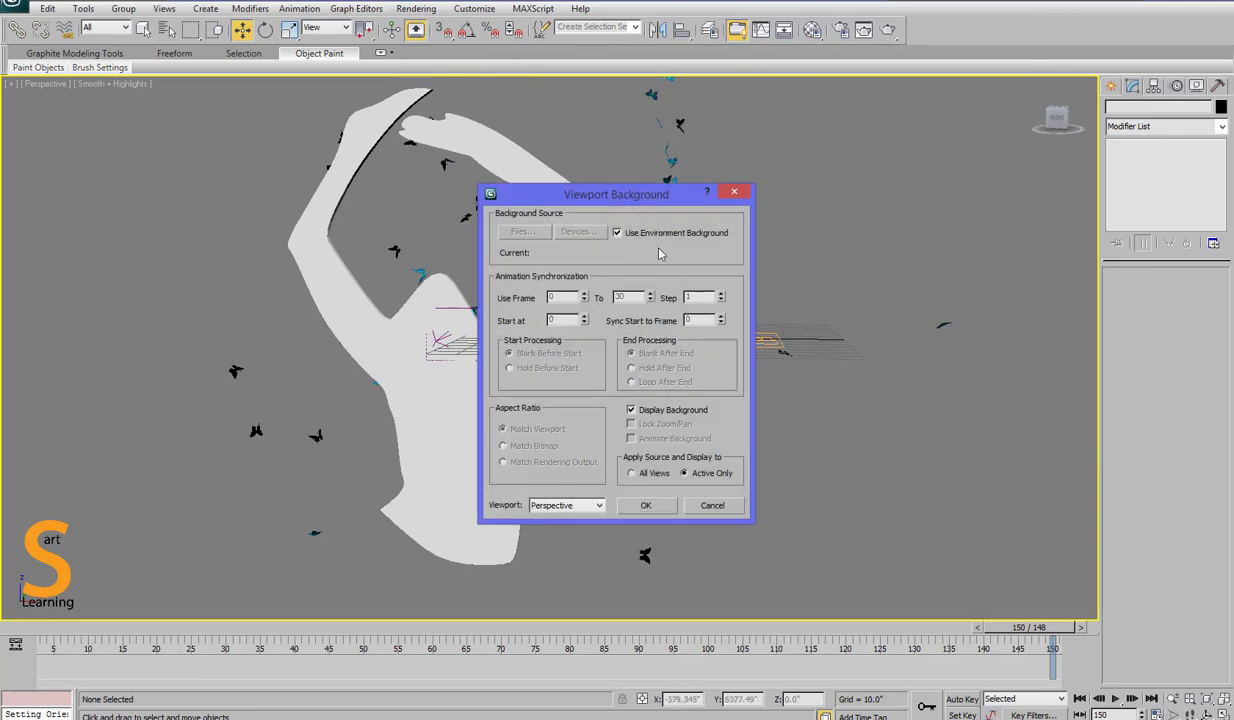
pyautogui.click(645, 505)
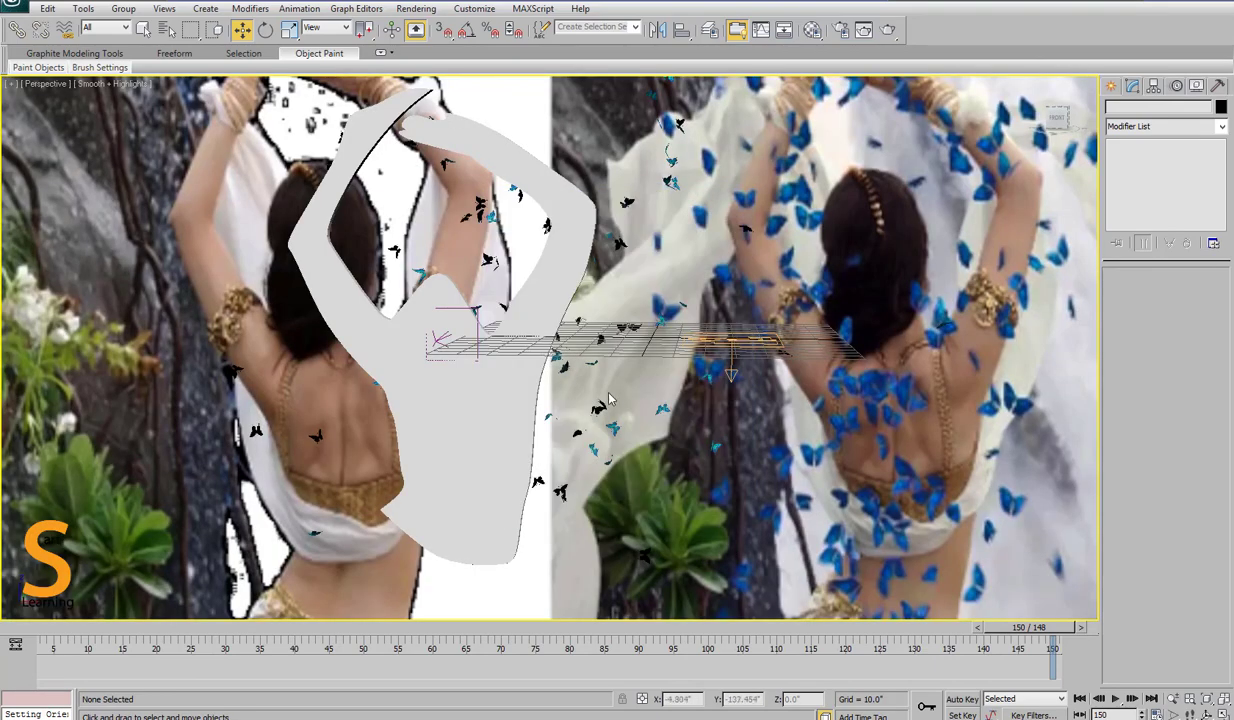
pyautogui.keyDown('alt'); pyautogui.moveTo(609, 398); pyautogui.dragTo(634, 376, button='middle'); pyautogui.keyUp('alt')
pyautogui.hotkey('shift', 'f')
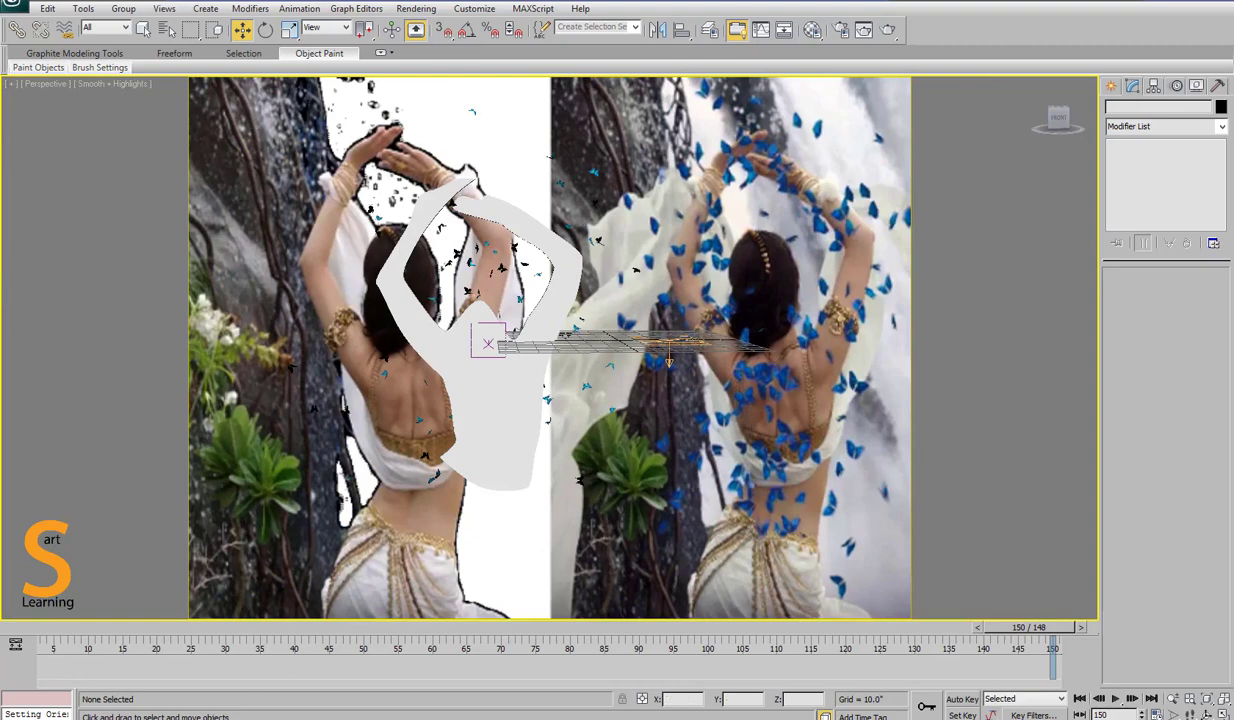
# - Switch to File Explorer and check the pixel dimensions of BAHU.png in the VFX folder
pyautogui.click(231, 665)
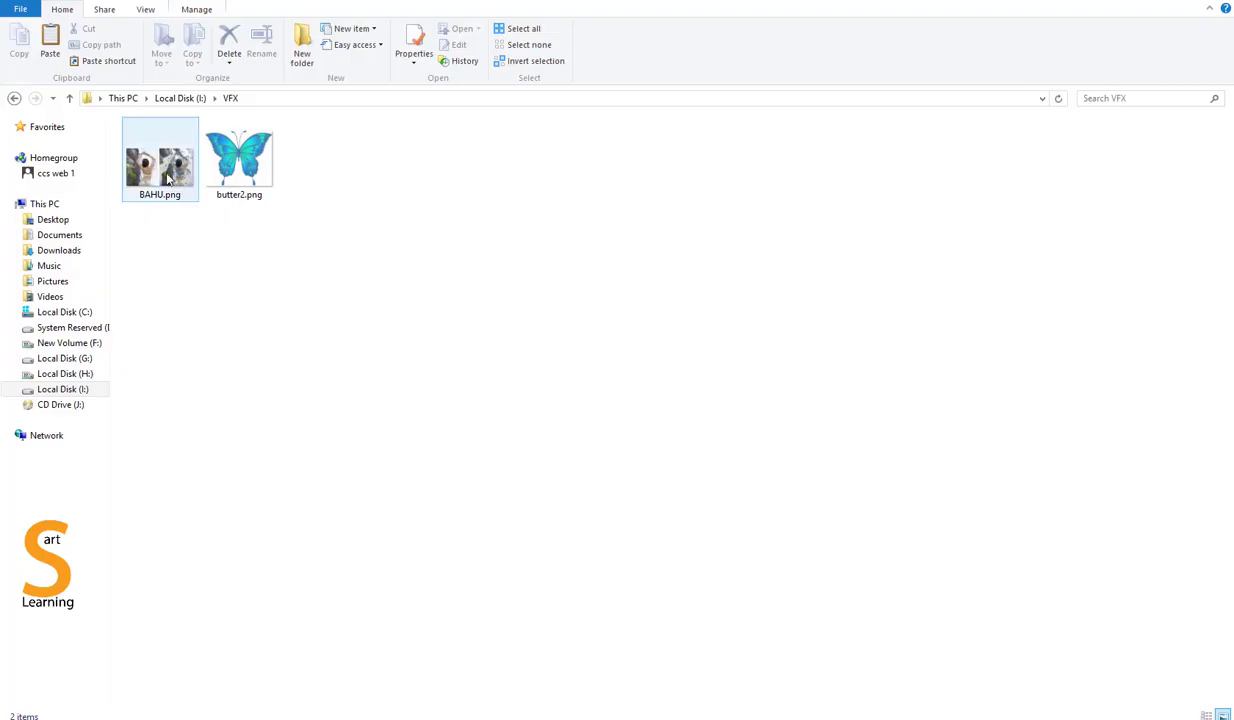
pyautogui.click(165, 177)
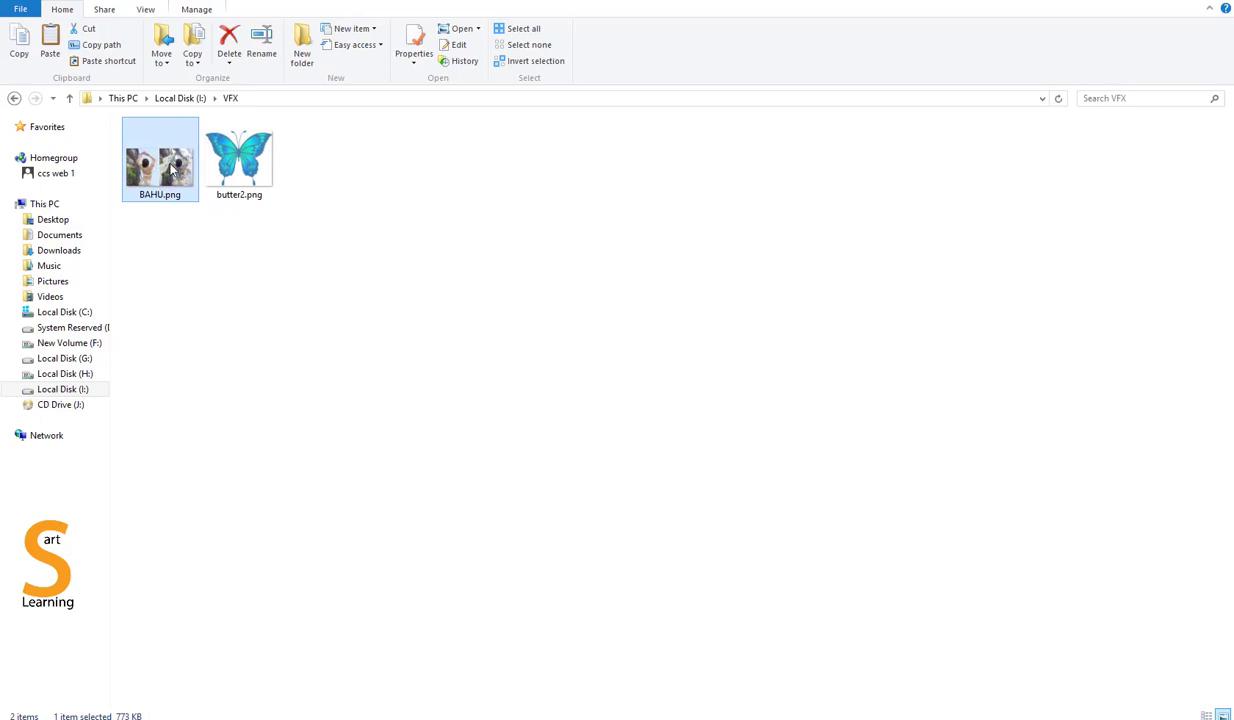
pyautogui.rightClick(172, 172)
pyautogui.click(230, 574)
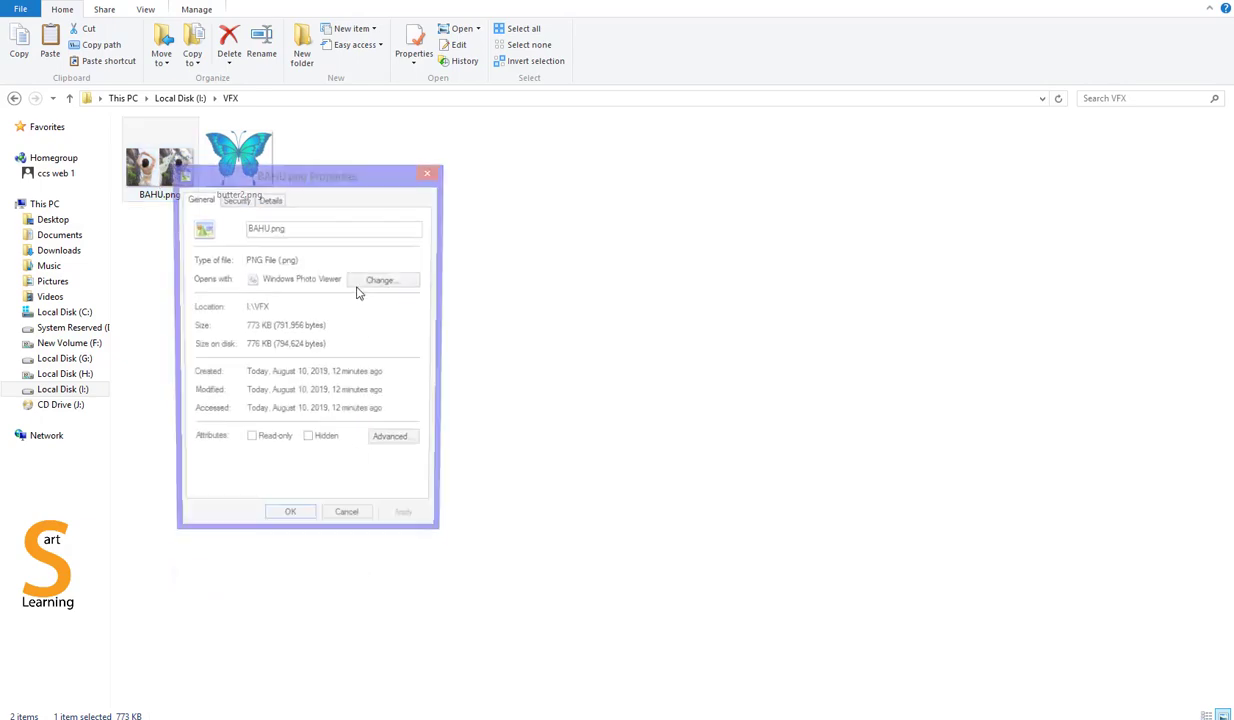
pyautogui.click(272, 200)
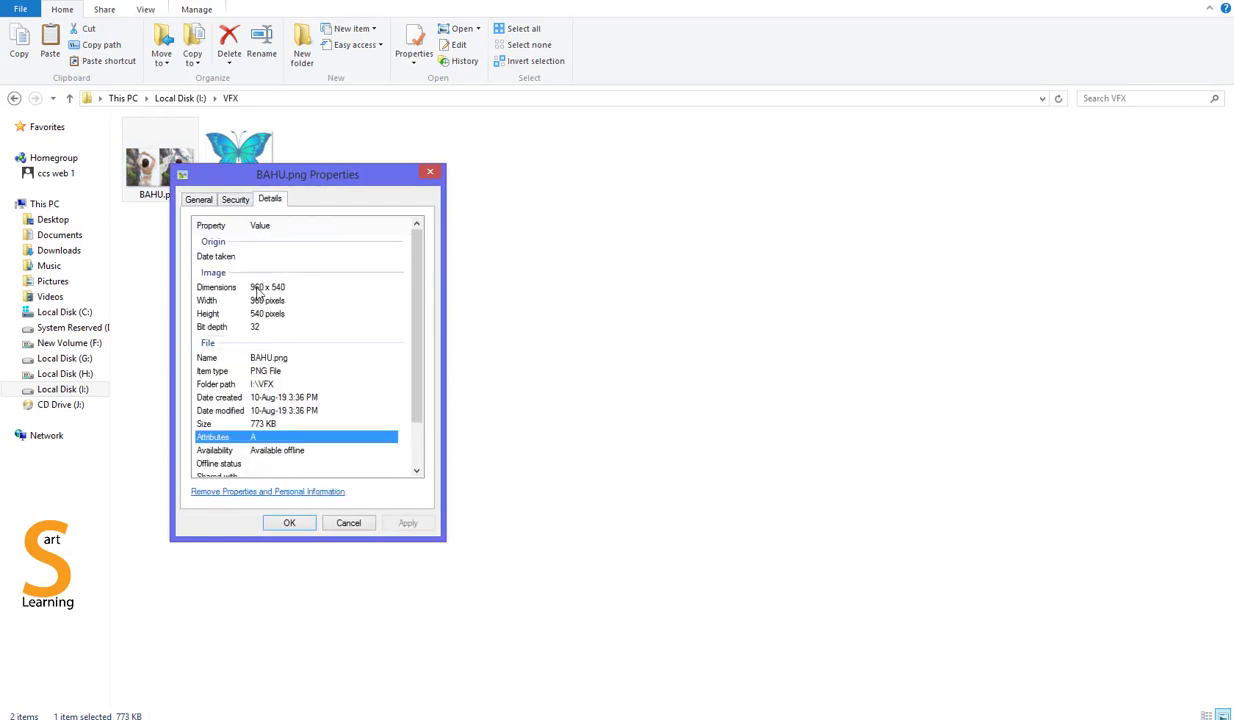
pyautogui.click(350, 524)
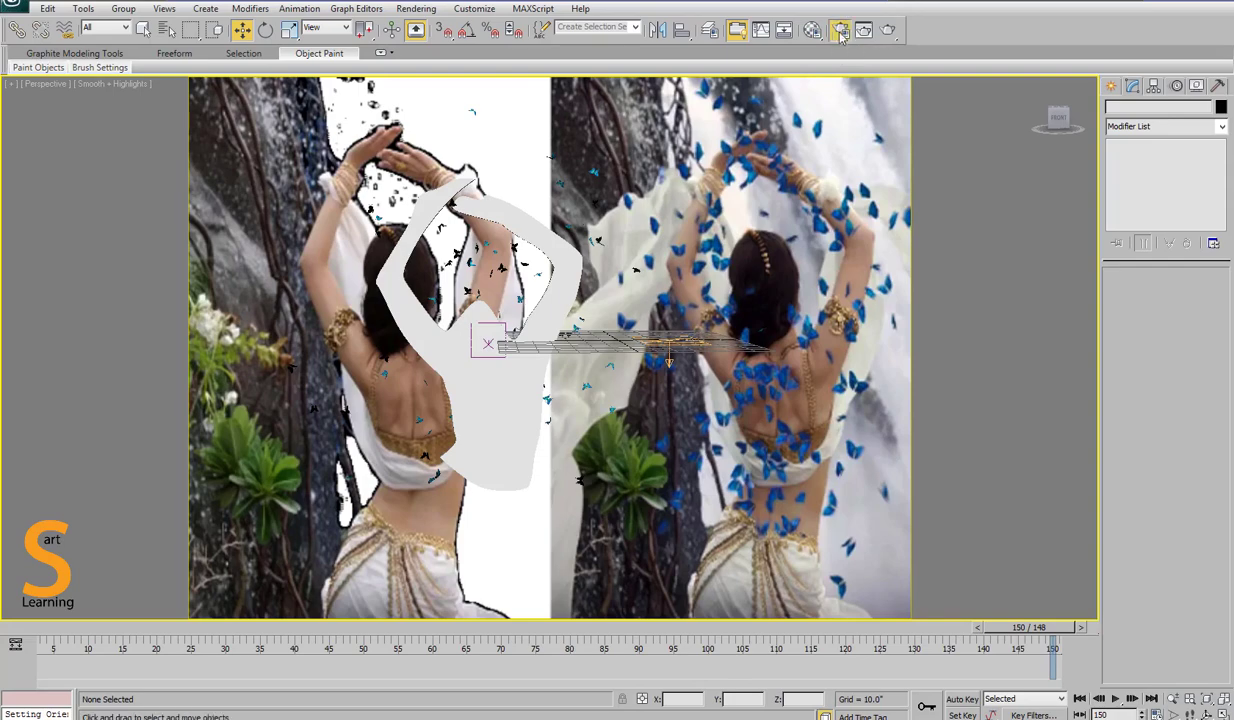
# - Set the render output size to 960 wide by 540 high and close the render settings
pyautogui.click(811, 29)
pyautogui.doubleClick(180, 320)
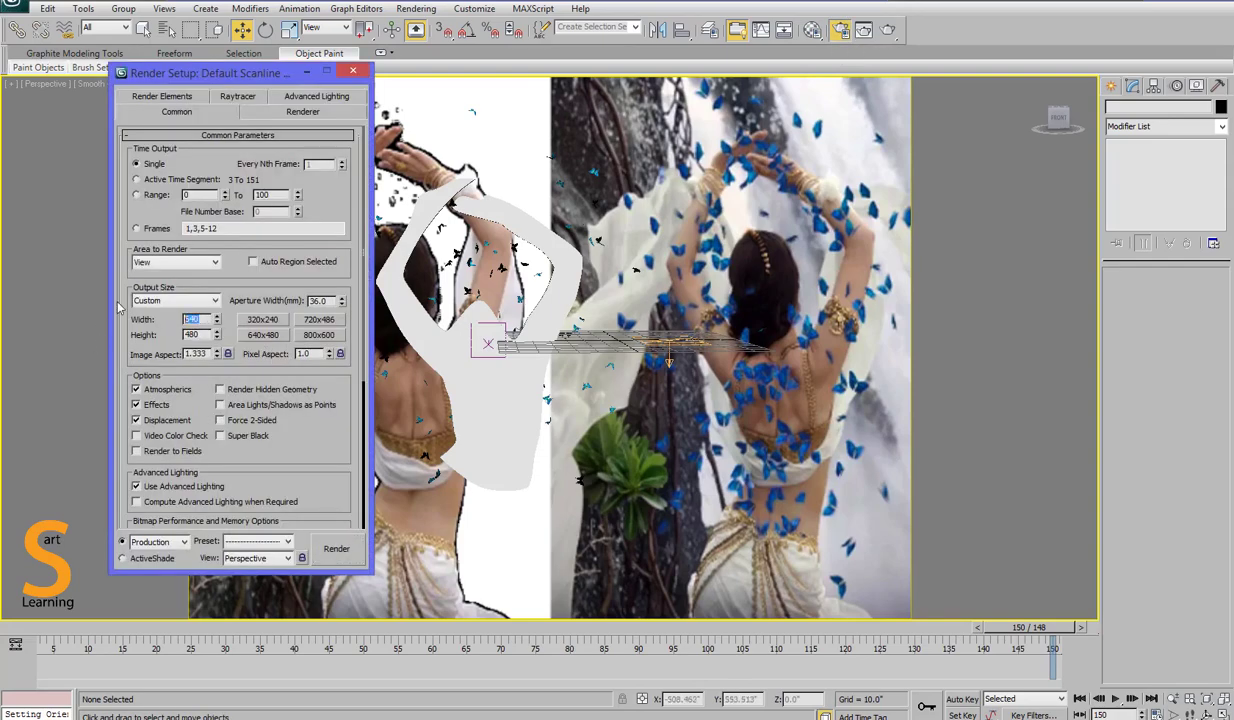
pyautogui.write('960')
pyautogui.press('Tab')
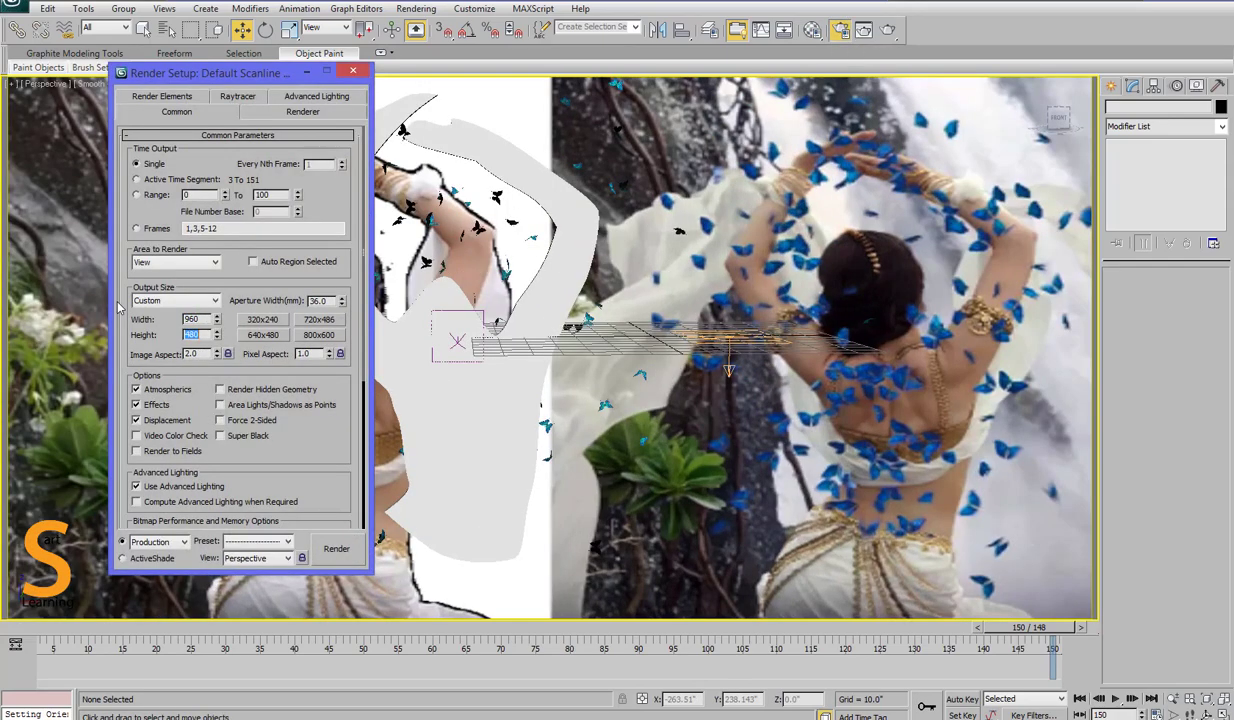
pyautogui.write('540')
pyautogui.press('Return')
pyautogui.click(355, 72)
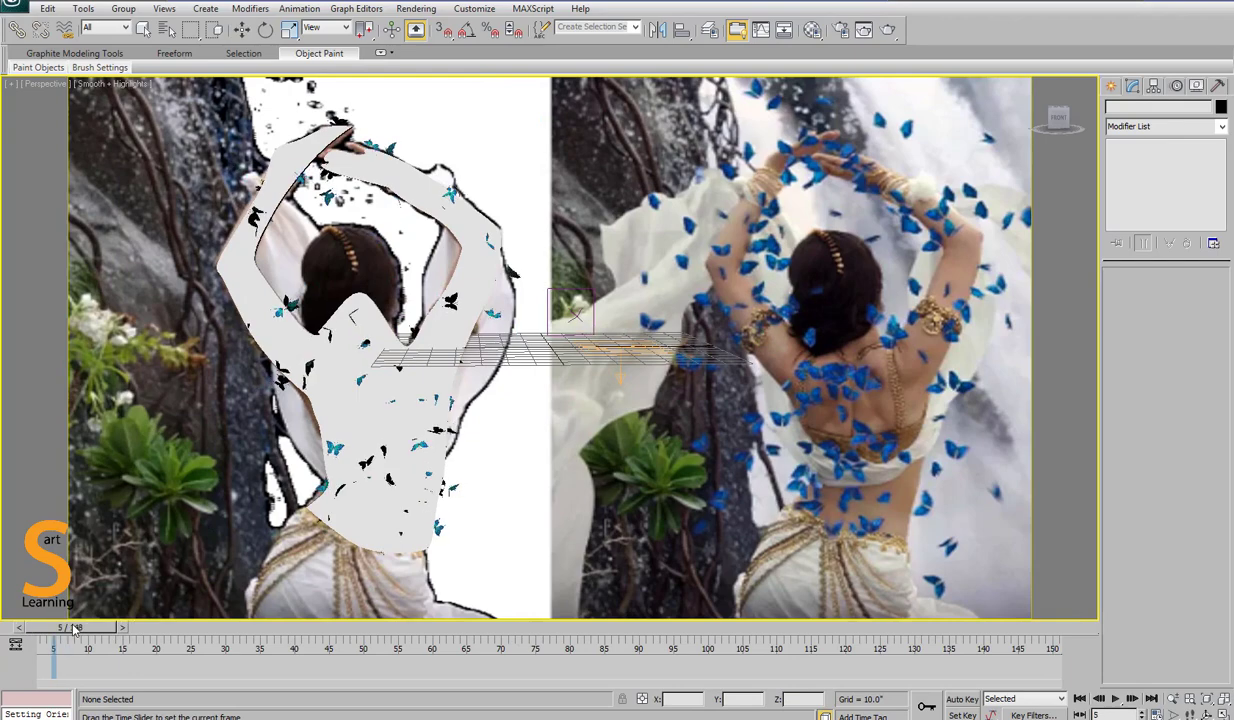
# - Render frame 5 of the Perspective view and copy the butterfly material's diffuse bitmap into its self-illumination slot
pyautogui.hotkey('shift', 'q')
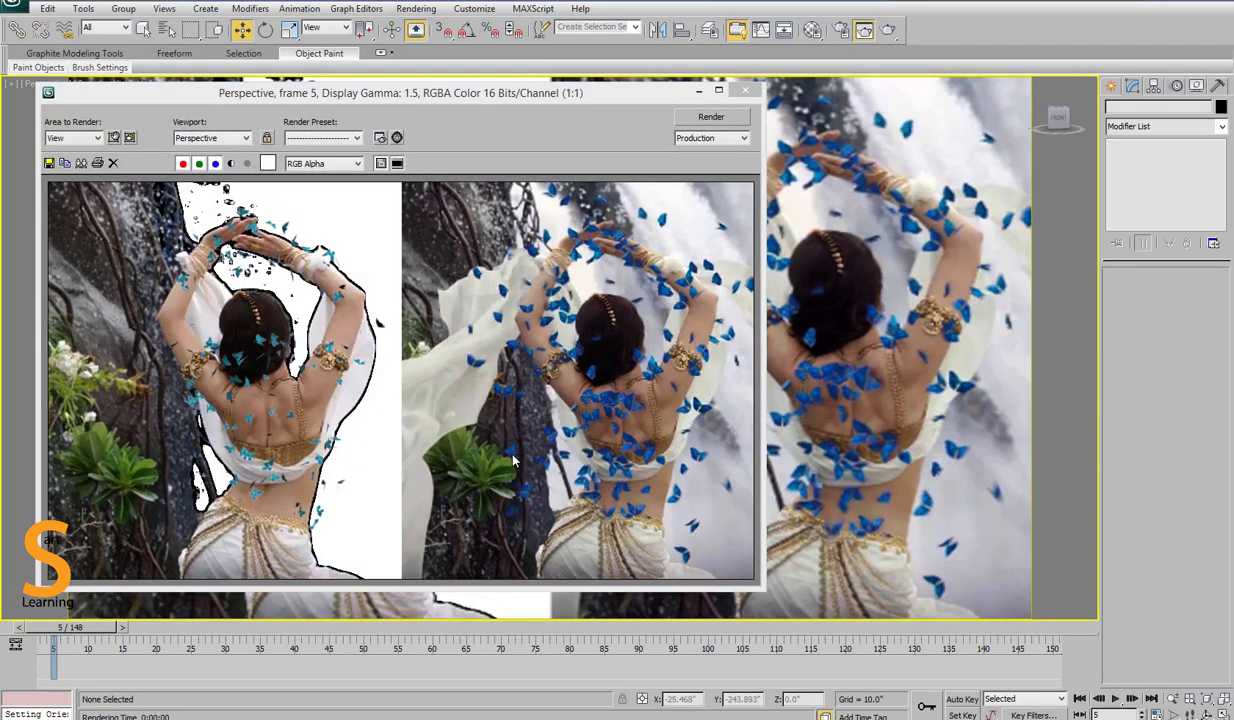
pyautogui.press('m')
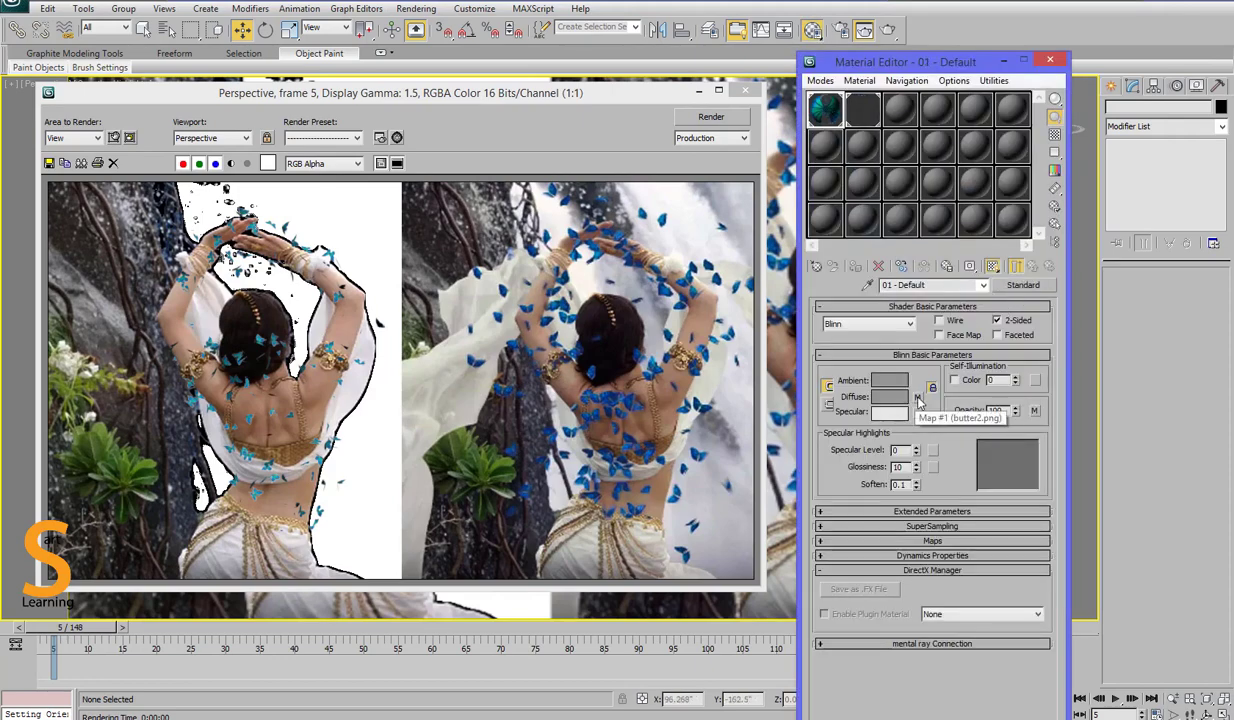
pyautogui.moveTo(1035, 383); pyautogui.dragTo(917, 397)
pyautogui.click(920, 458)
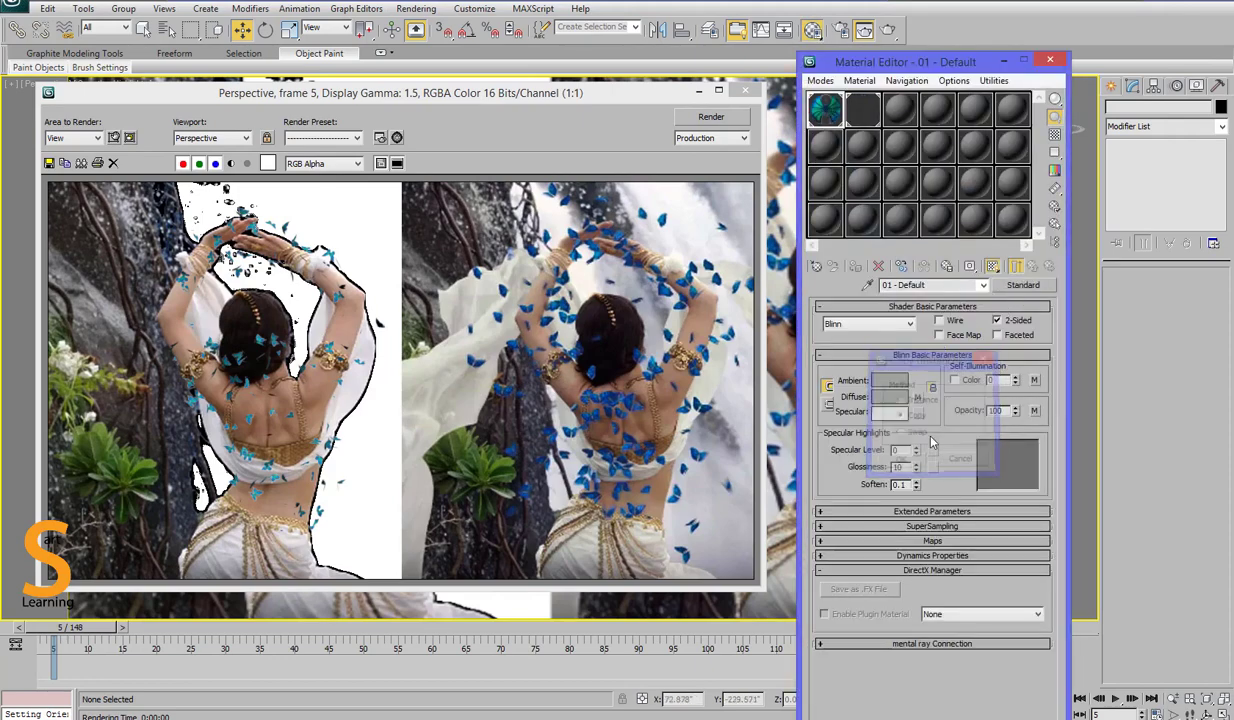
# - Replace the butterfly material's diffuse bitmap with a Color Correction map, keeping the old map as a sub-map
pyautogui.click(917, 397)
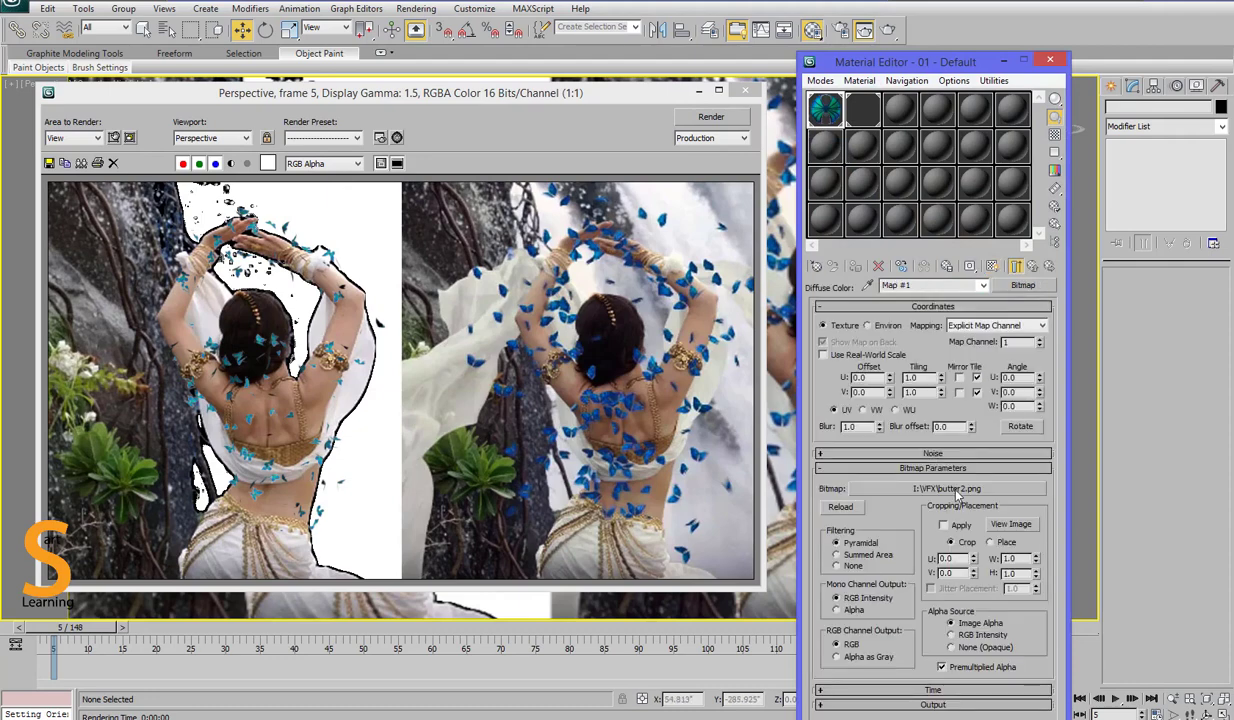
pyautogui.click(1028, 286)
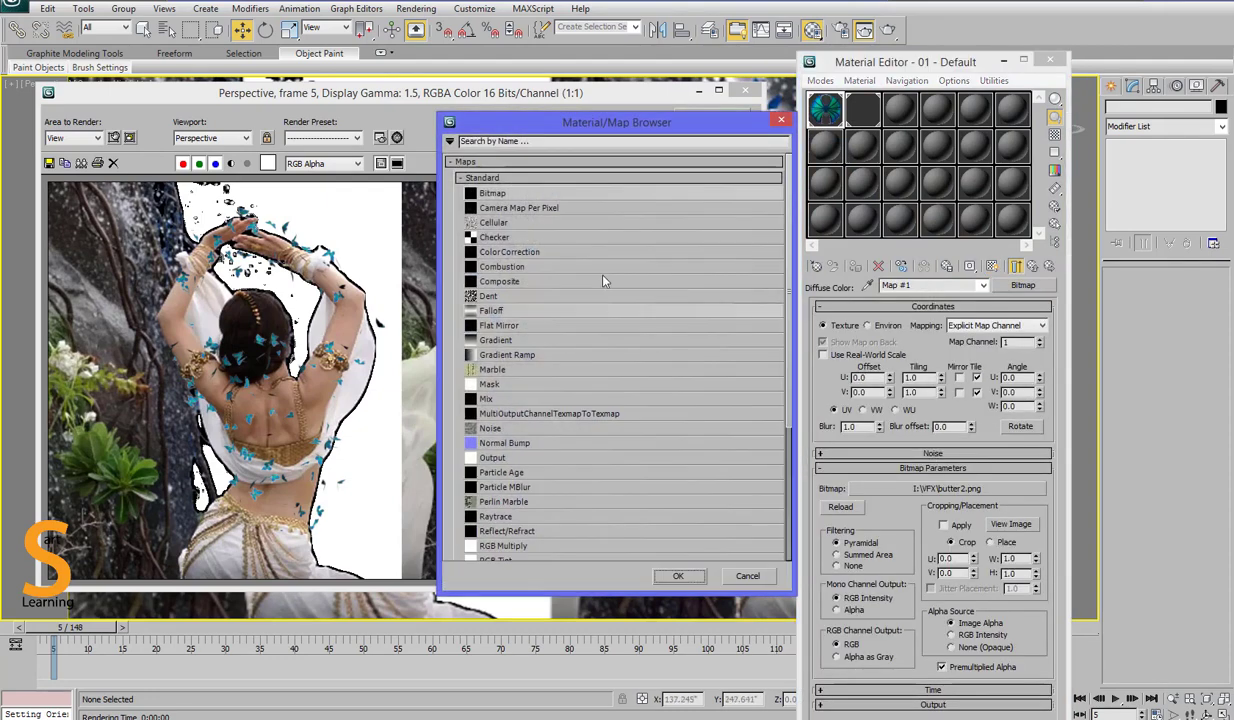
pyautogui.doubleClick(509, 253)
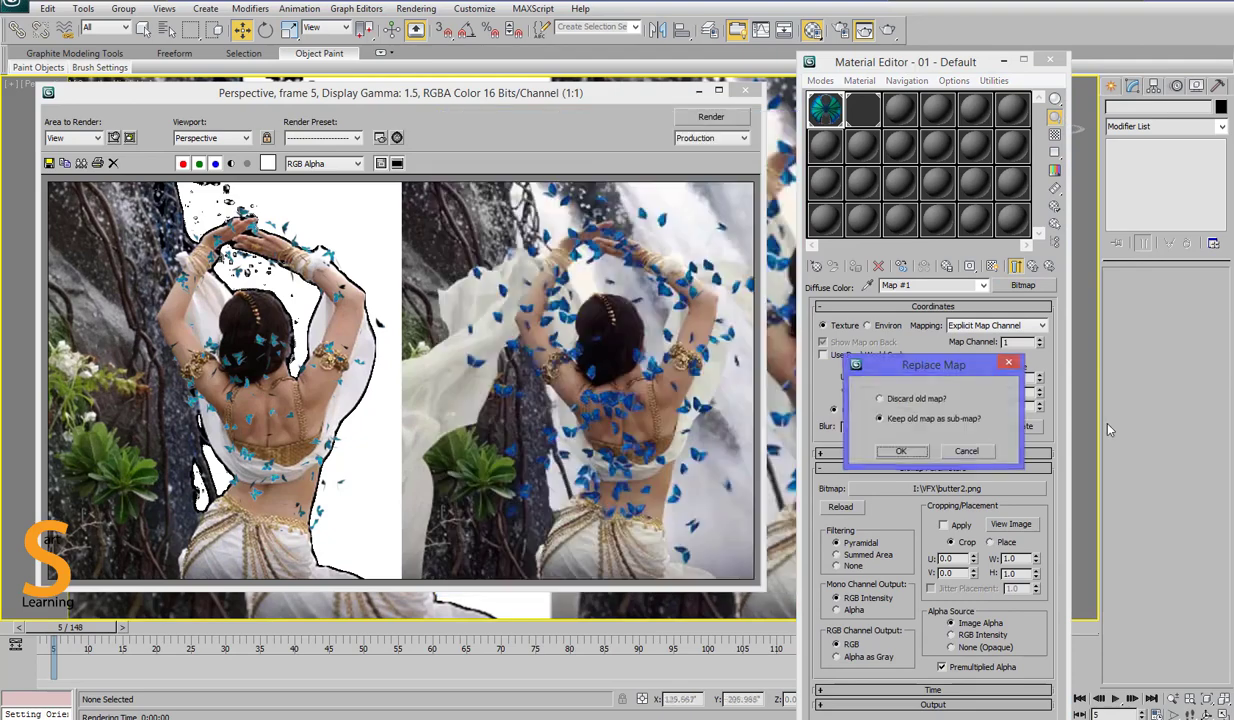
pyautogui.click(899, 452)
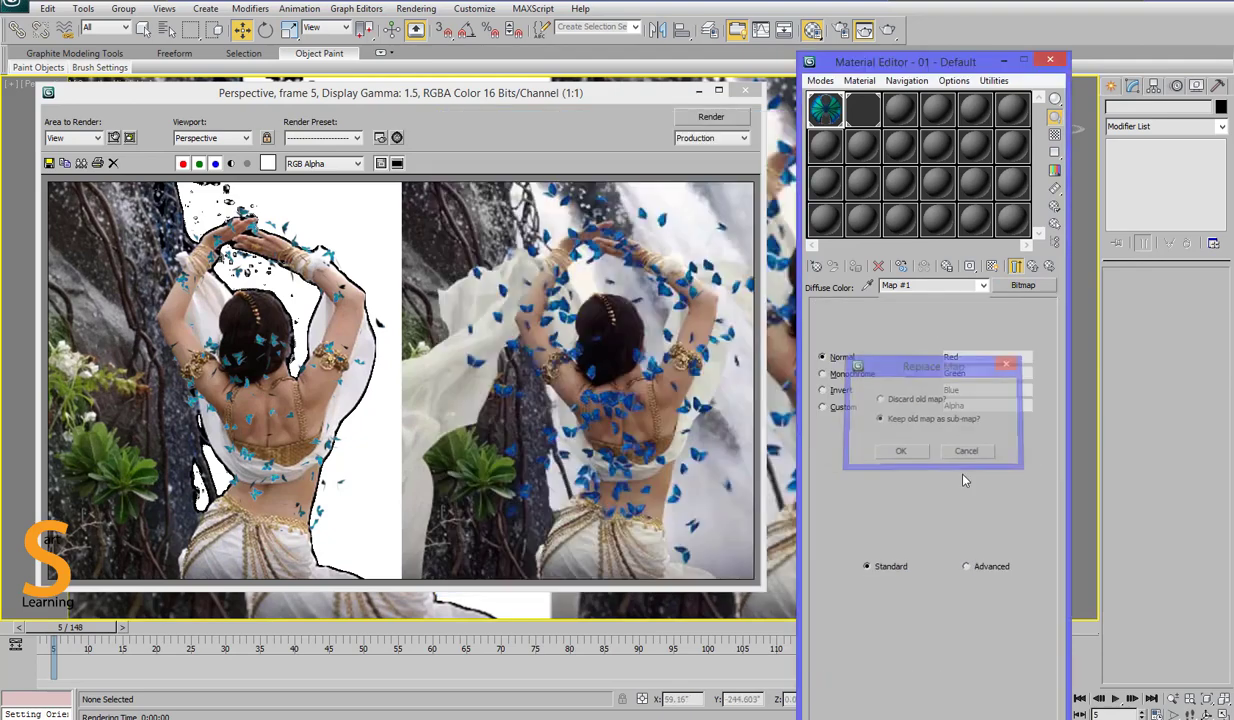
# - Set the Color Correction saturation to 32.89 and hue shift to 7.774, test-rendering each change, and close the render and material windows
pyautogui.moveTo(933, 506); pyautogui.dragTo(965, 508)
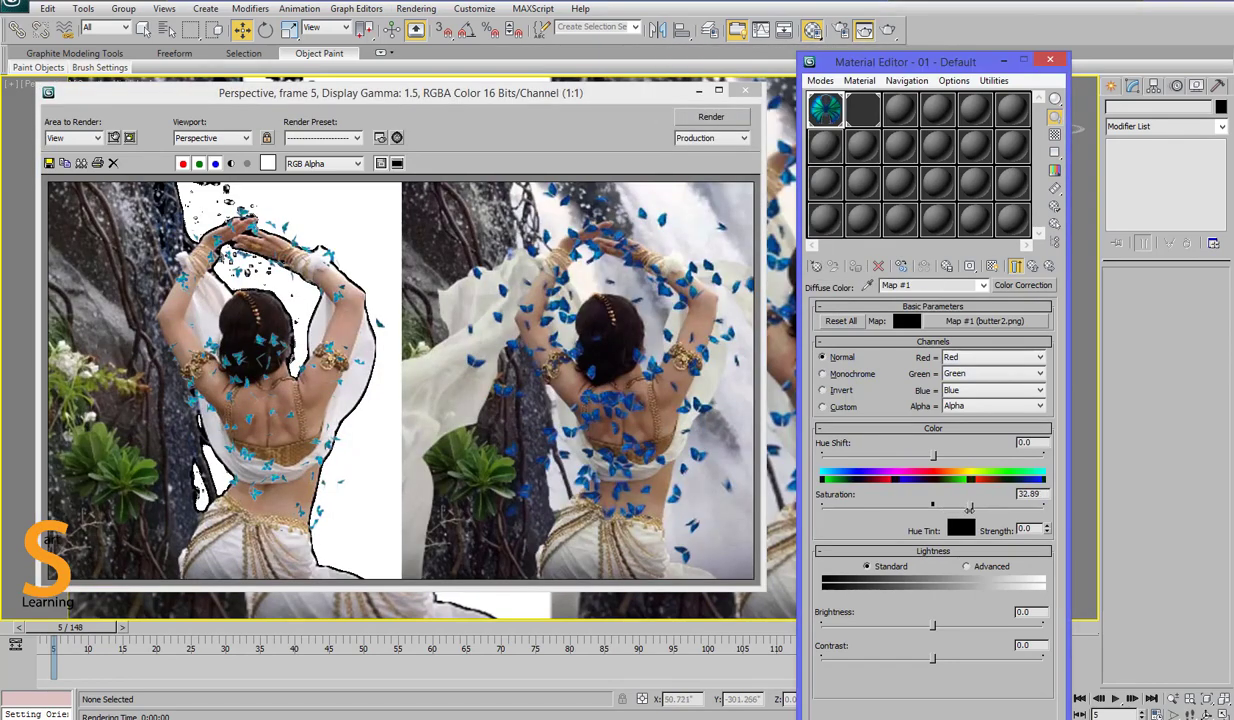
pyautogui.hotkey('shift', 'q')
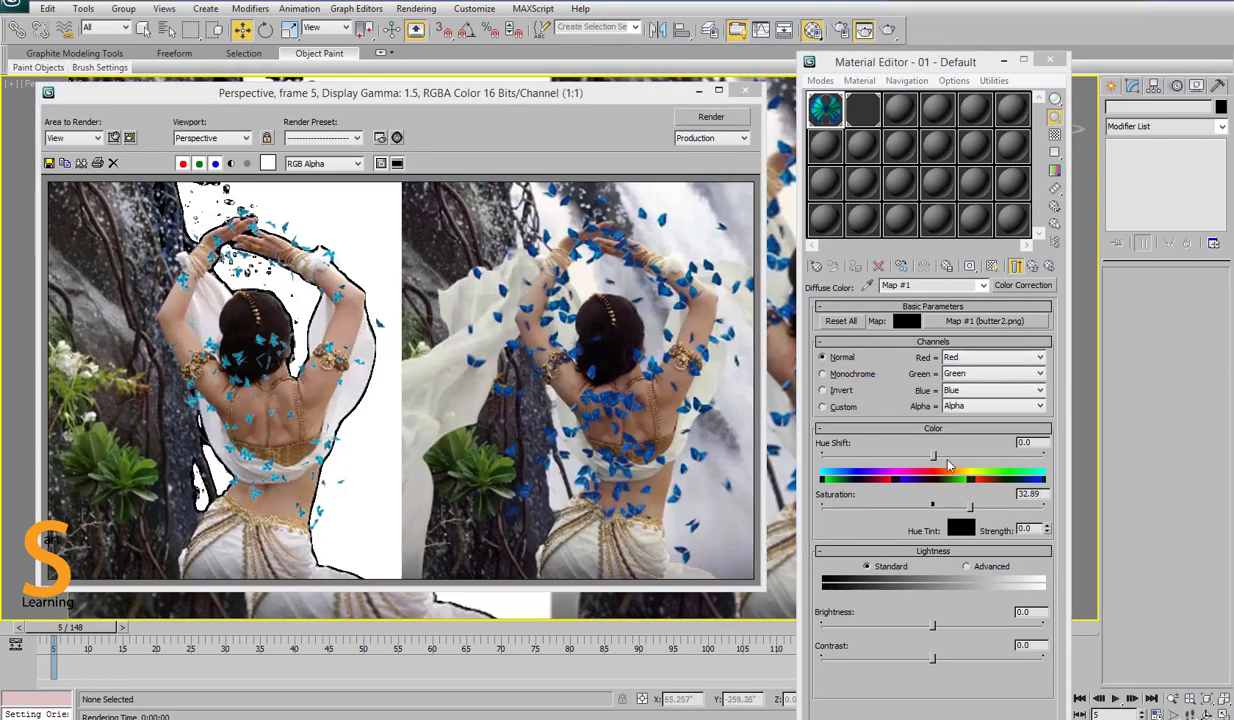
pyautogui.moveTo(935, 456)
pyautogui.mouseDown()
pyautogui.moveTo(896, 442)
pyautogui.moveTo(937, 454)
pyautogui.mouseUp()
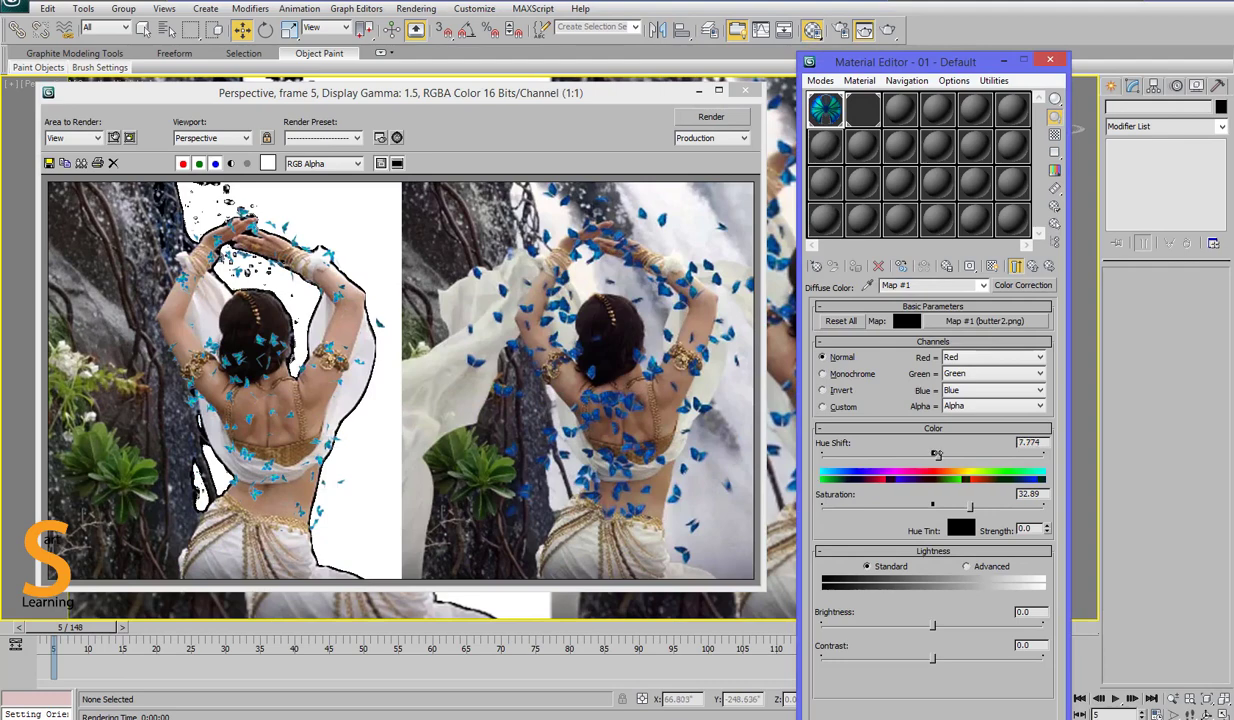
pyautogui.hotkey('shift', 'q')
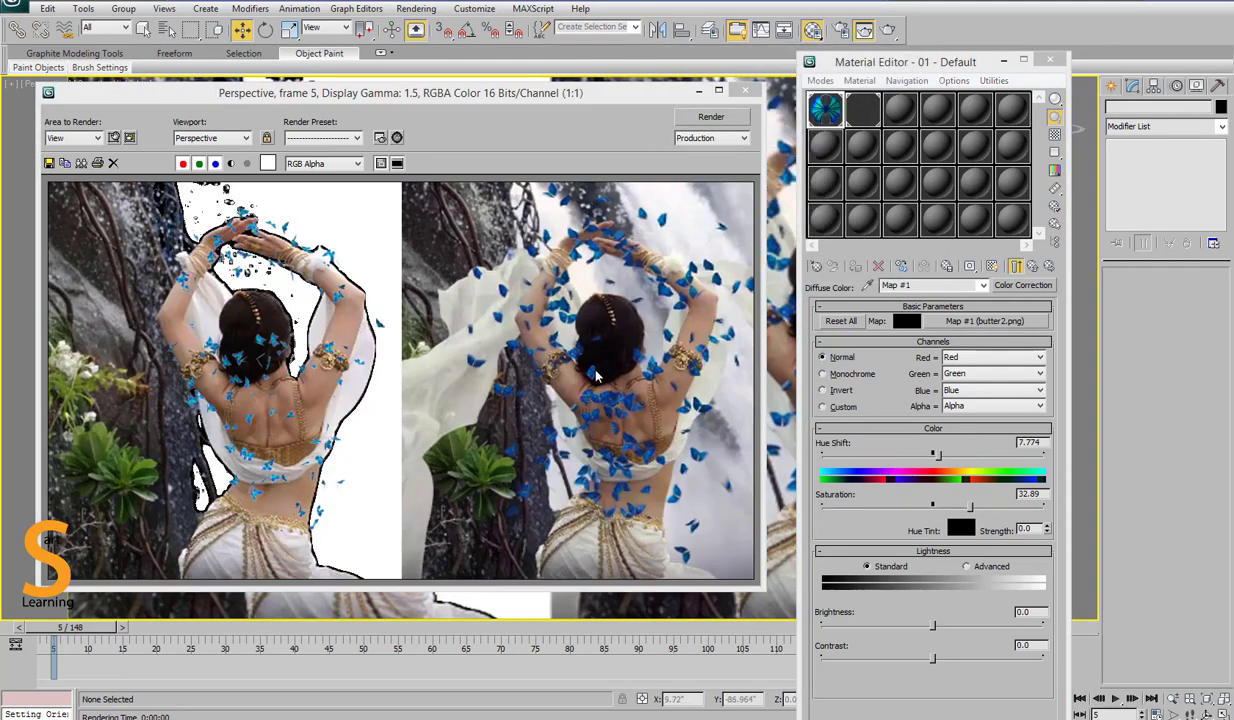
pyautogui.click(753, 92)
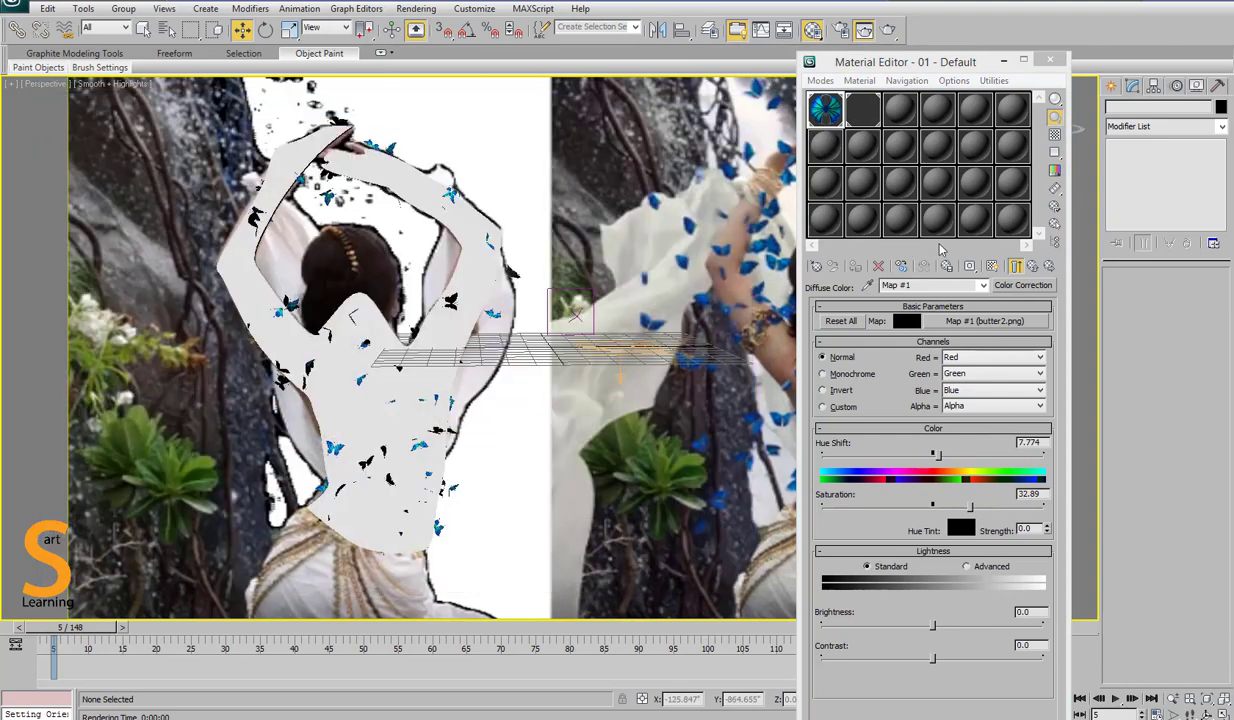
pyautogui.click(1049, 61)
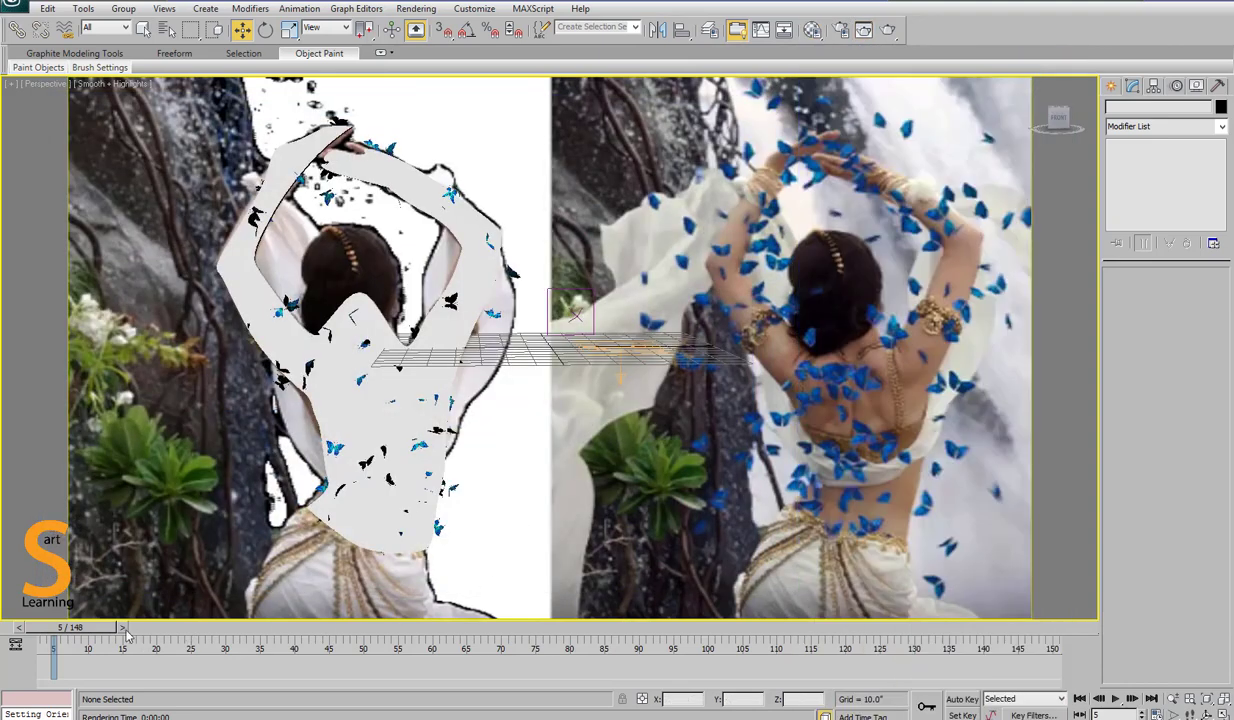
# - Move to frame 3 and select the Wind space warp in the maximized Perspective viewport
pyautogui.moveTo(70, 627); pyautogui.dragTo(890, 333)
pyautogui.hotkey('shift', 'q')
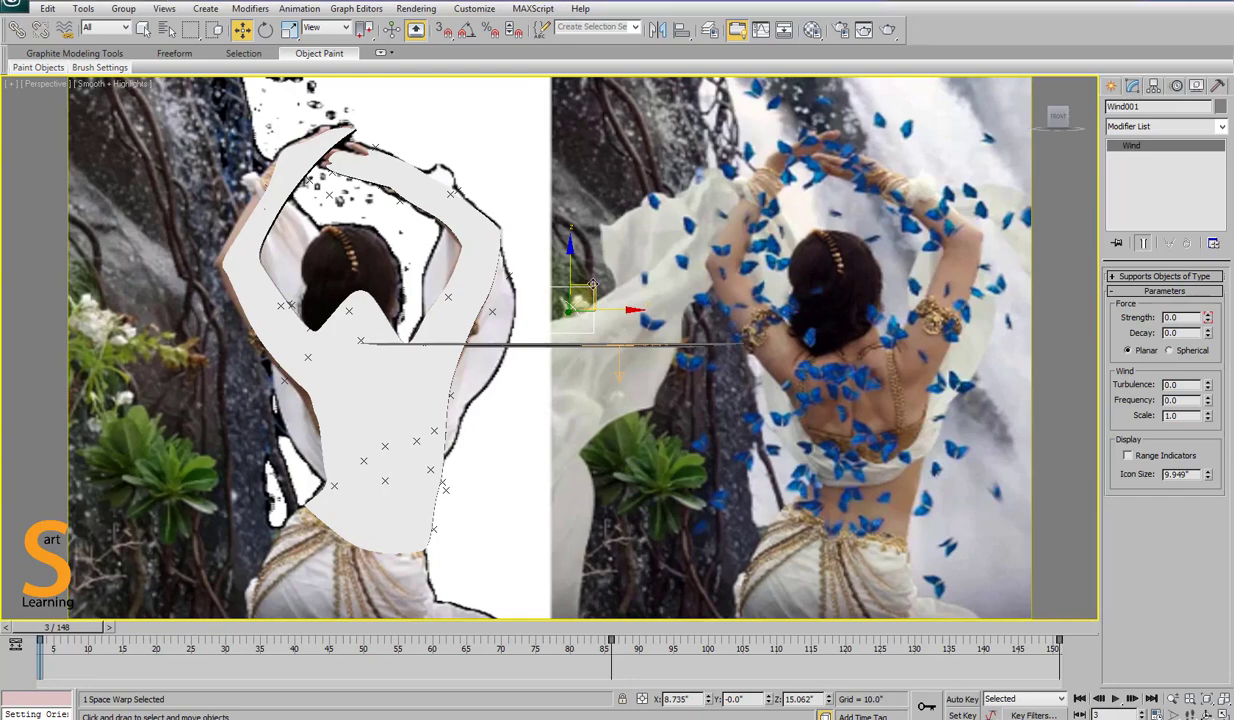
pyautogui.hotkey('alt', 'w')
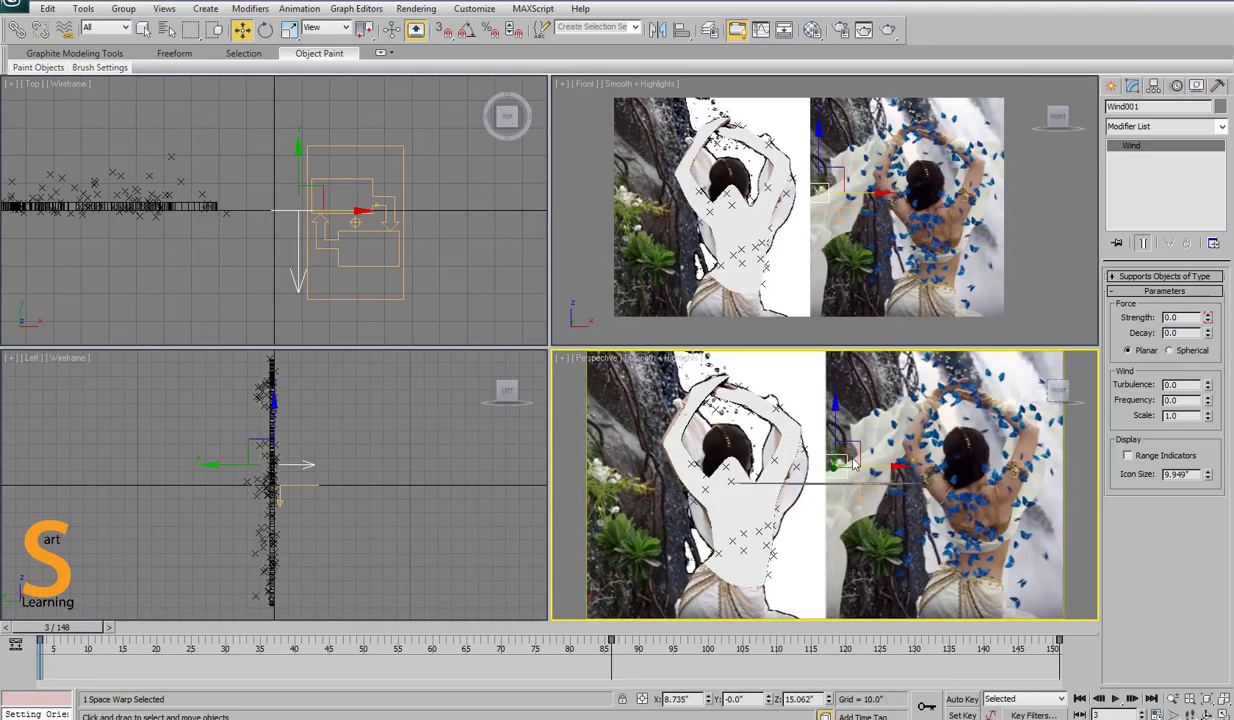
pyautogui.click(813, 443)
pyautogui.hotkey('alt', 'w')
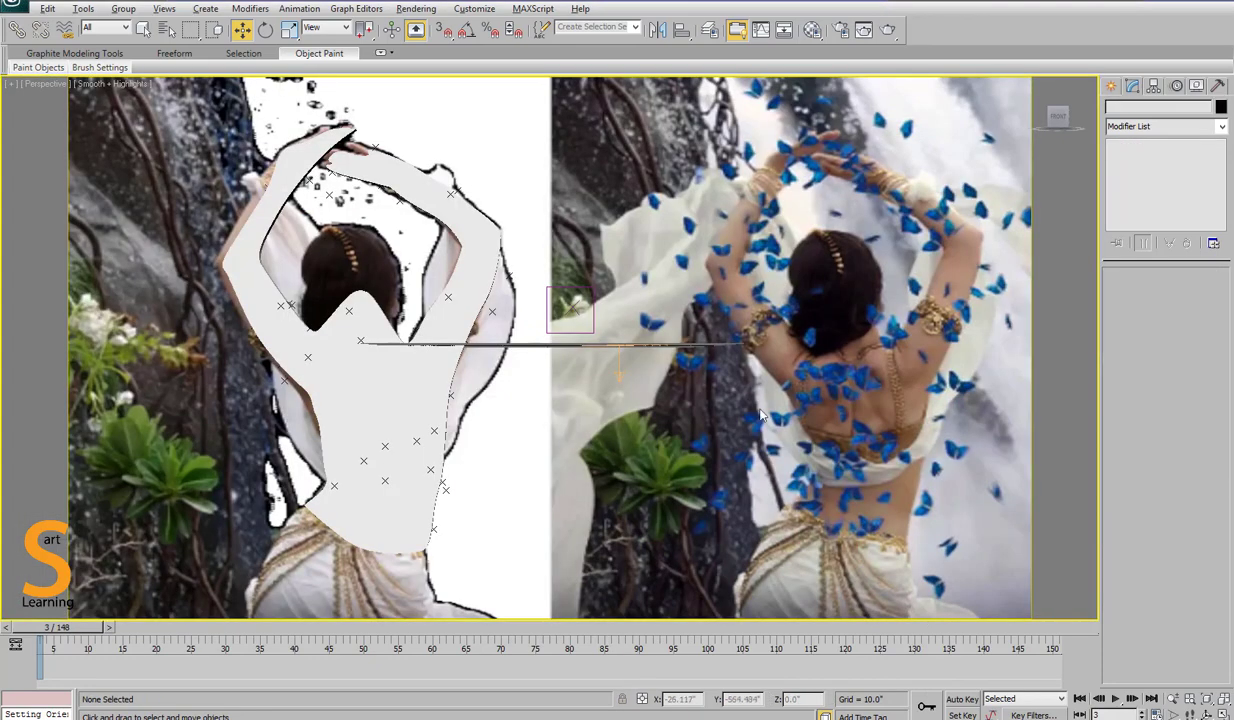
pyautogui.click(568, 305)
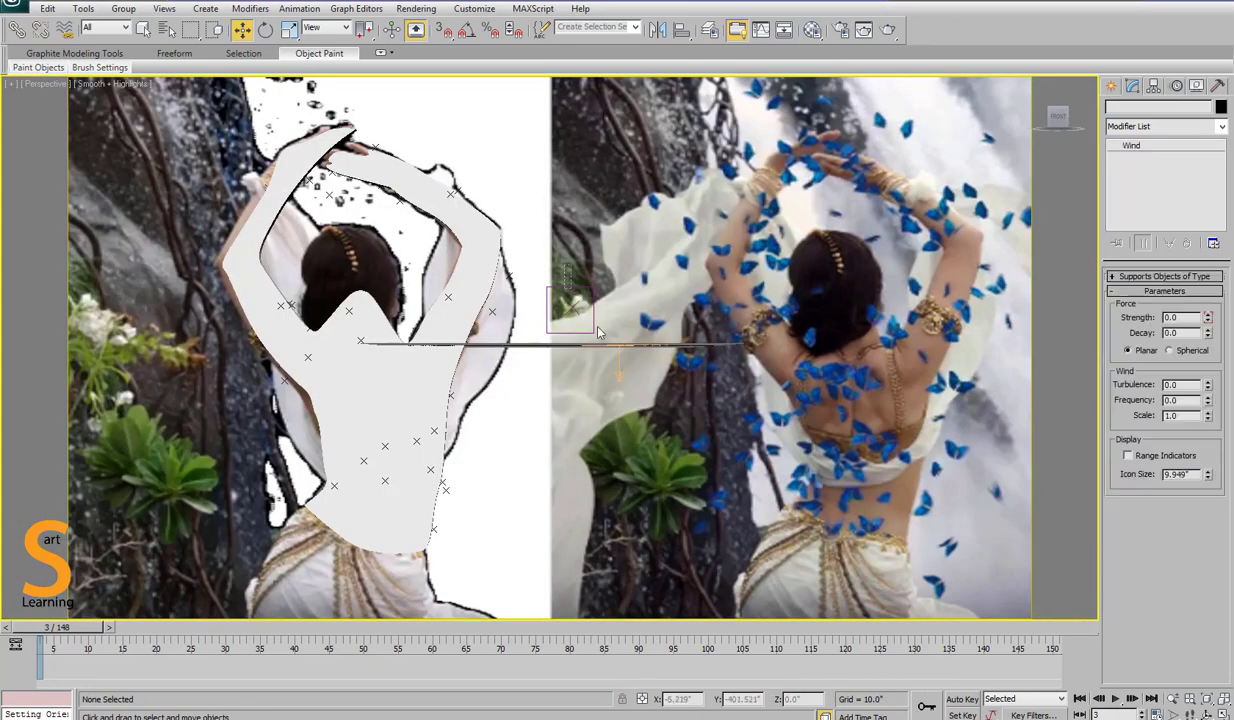
# - Turn on Auto Key, scrub the butterfly animation to frame 151 and test-render the Perspective view
pyautogui.click(960, 699)
pyautogui.moveTo(70, 631); pyautogui.dragTo(321, 628)
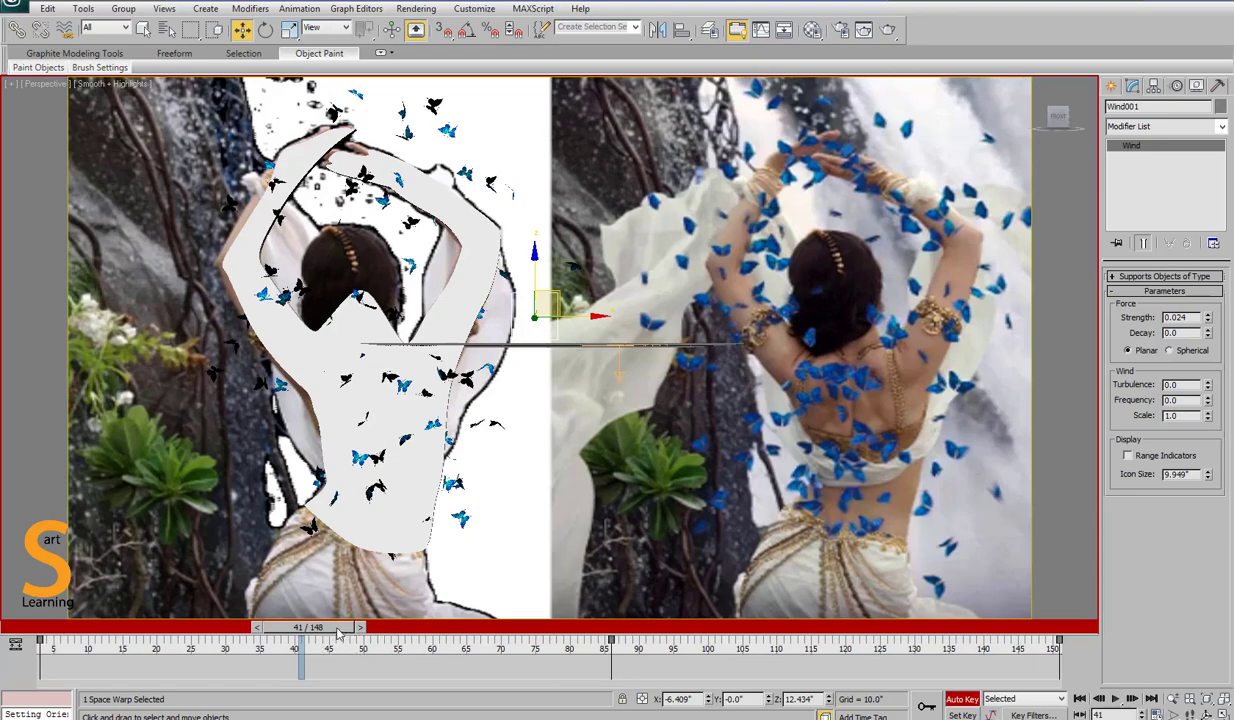
pyautogui.moveTo(345, 627); pyautogui.dragTo(1058, 626)
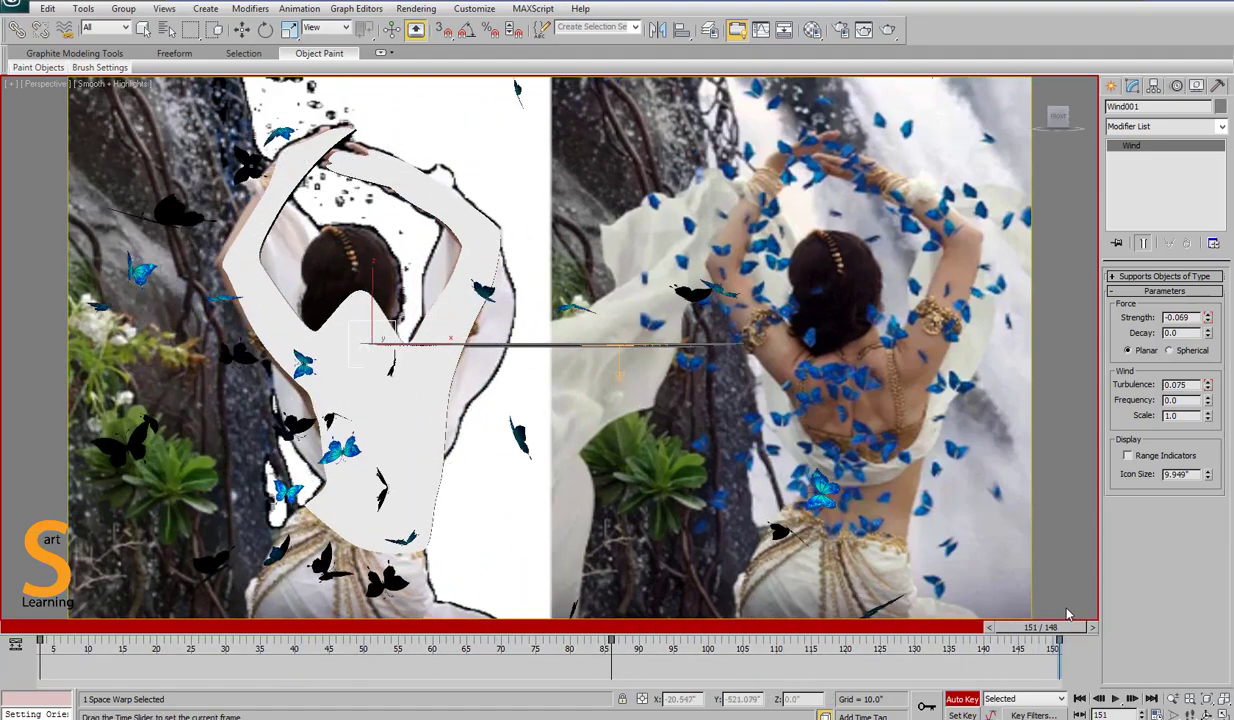
pyautogui.press('w')
pyautogui.hotkey('shift', 'q')
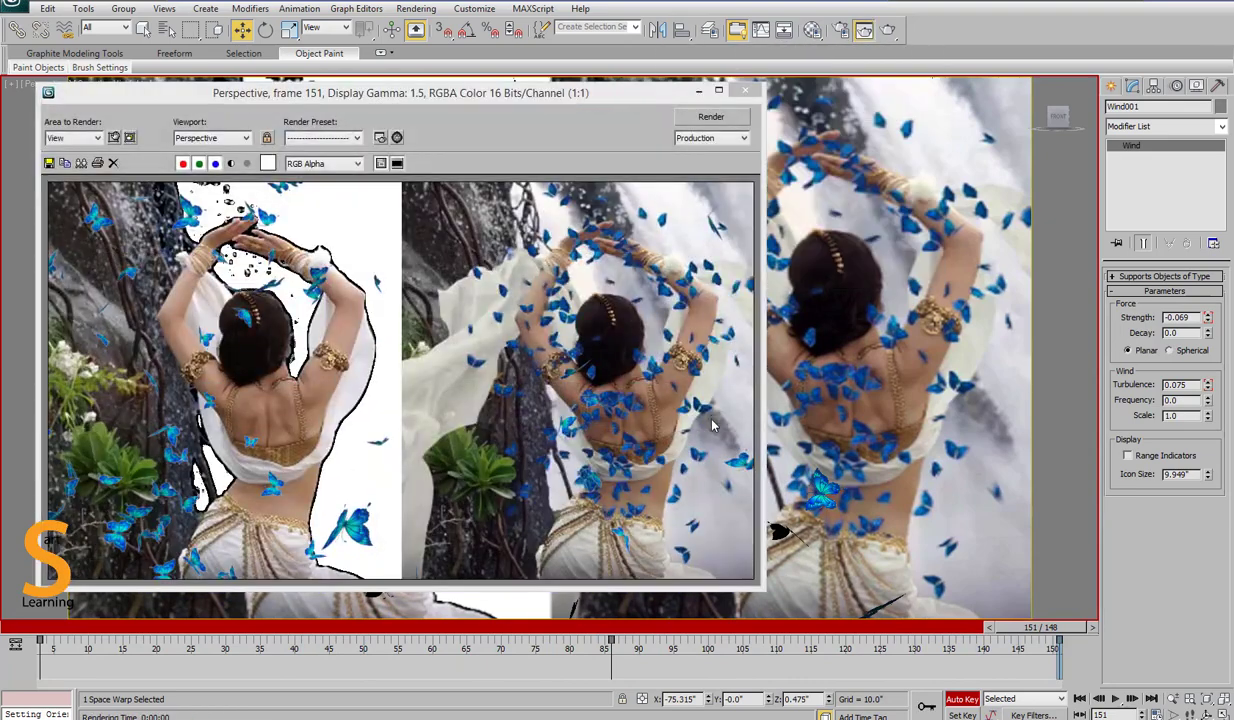
pyautogui.click(472, 632)
pyautogui.hotkey('shift', 'q')
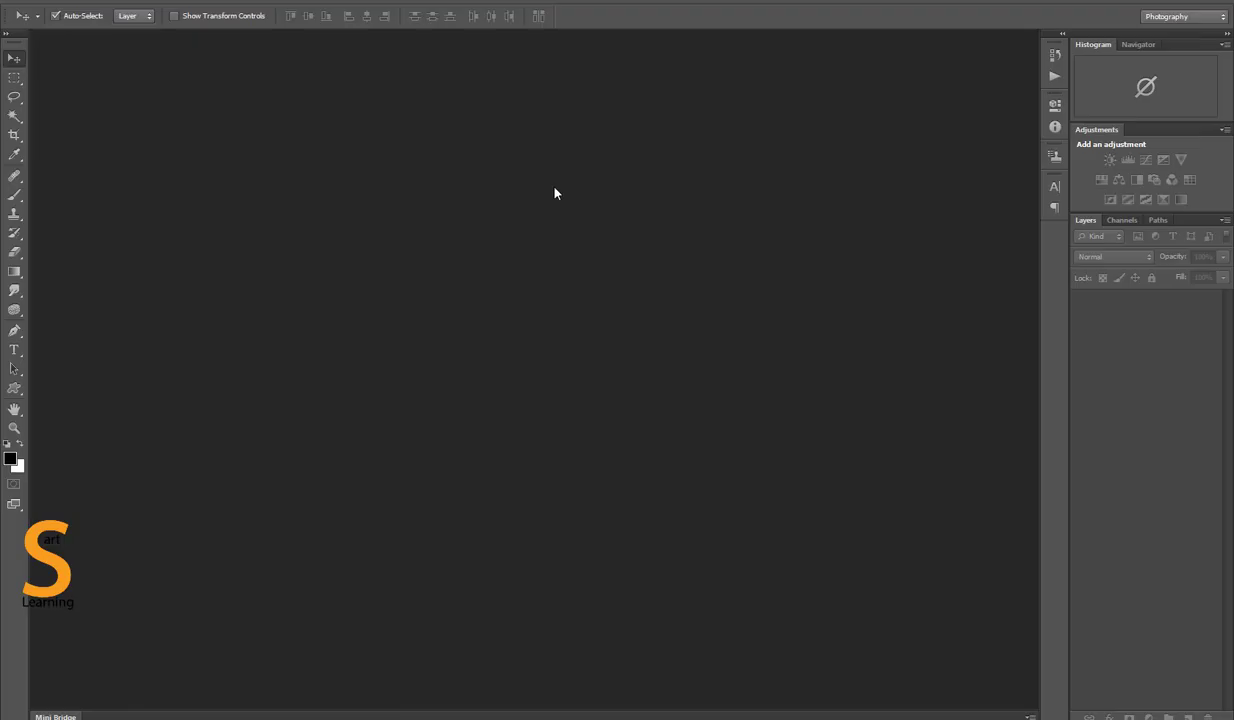
# - Switch to Photoshop and open BAHU.png
pyautogui.hotkey('ctrl', 'o')
pyautogui.click(198, 103)
pyautogui.doubleClick(198, 103)
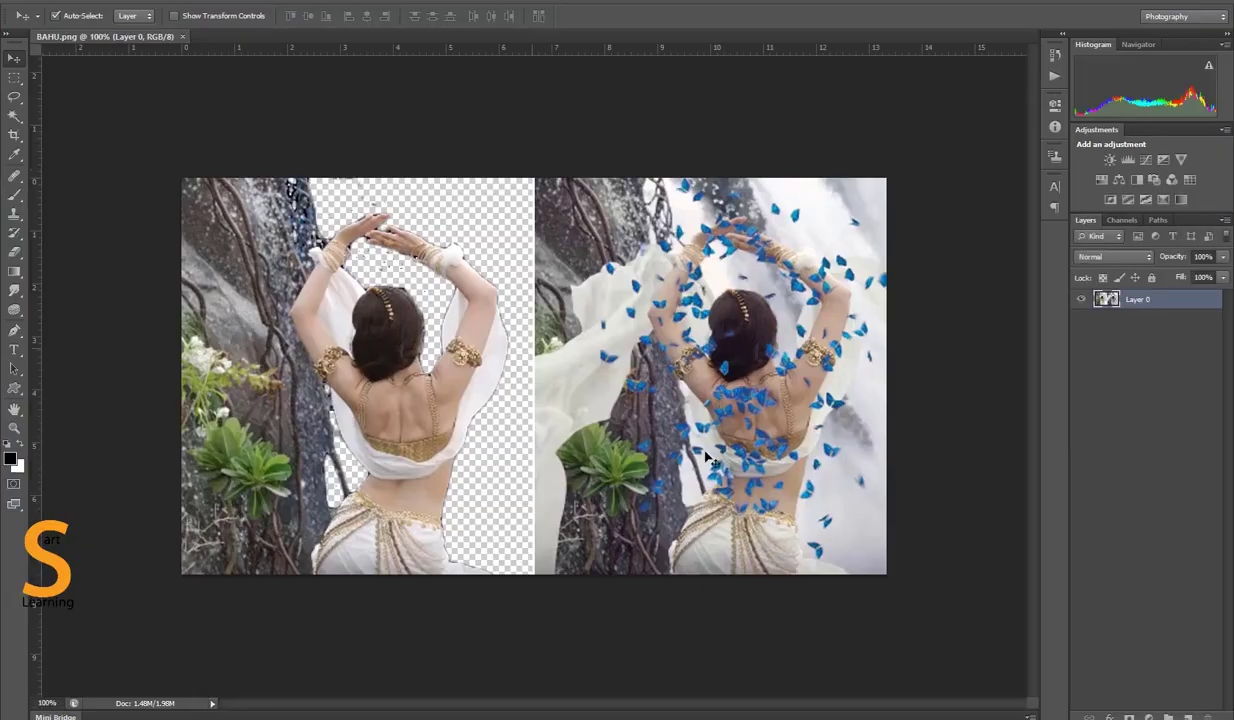
# - Crop the image to its left half, keeping only the woman without the blue butterflies
pyautogui.press('c')
pyautogui.moveTo(884, 375); pyautogui.dragTo(708, 376)
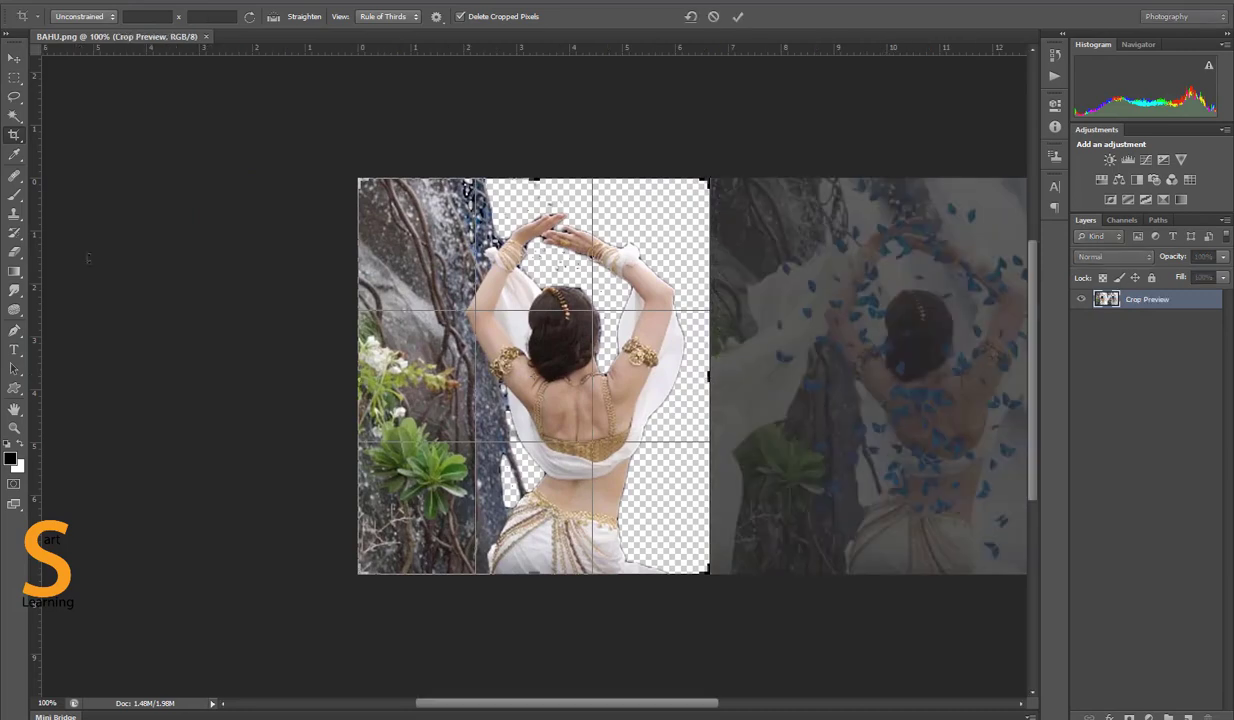
pyautogui.click(12, 60)
pyautogui.click(548, 269)
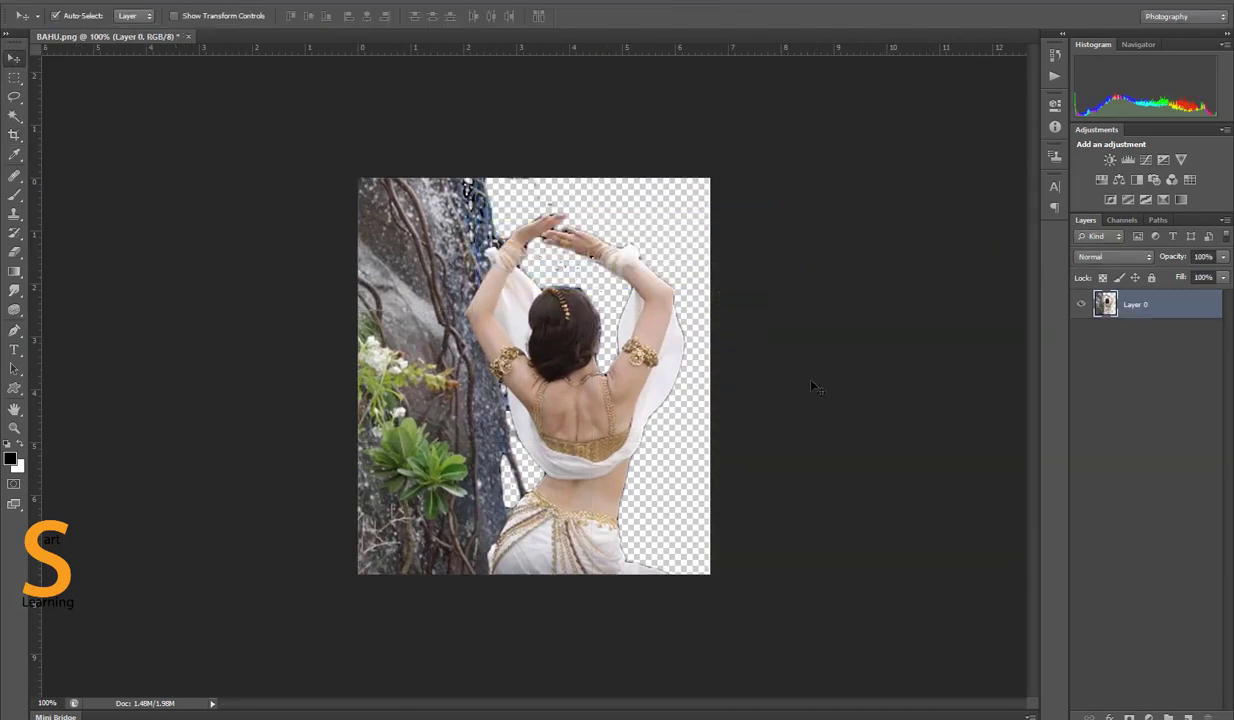
# - Duplicate the cropped document as BAHU copy in its own window and close the original BAHU.png without saving
pyautogui.moveTo(160, 37); pyautogui.dragTo(165, 77)
pyautogui.rightClick(160, 70)
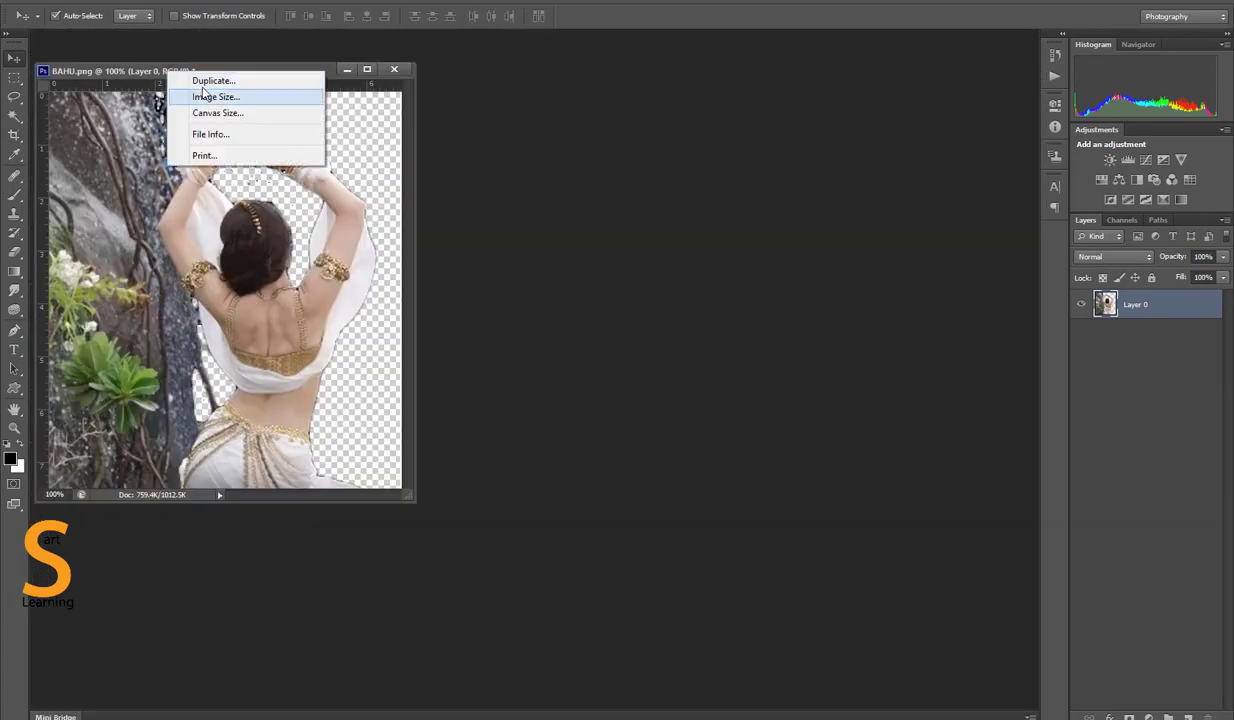
pyautogui.click(205, 80)
pyautogui.click(736, 233)
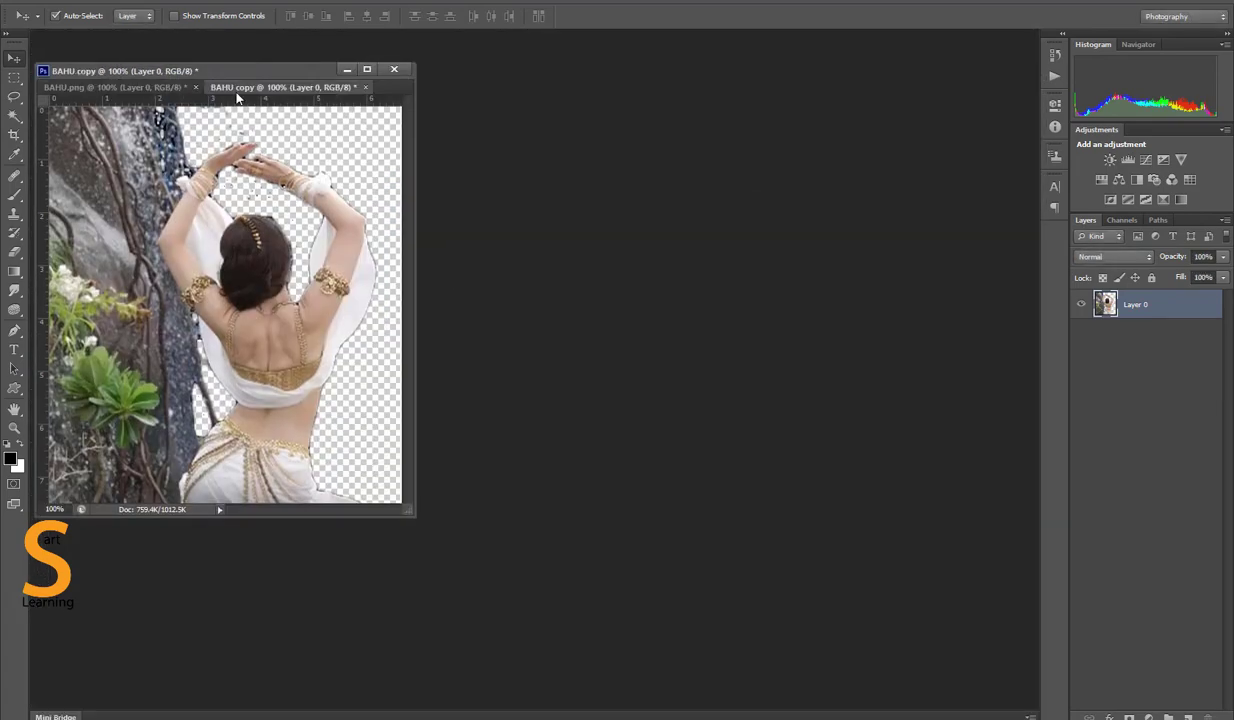
pyautogui.moveTo(237, 88); pyautogui.dragTo(572, 93)
pyautogui.click(393, 69)
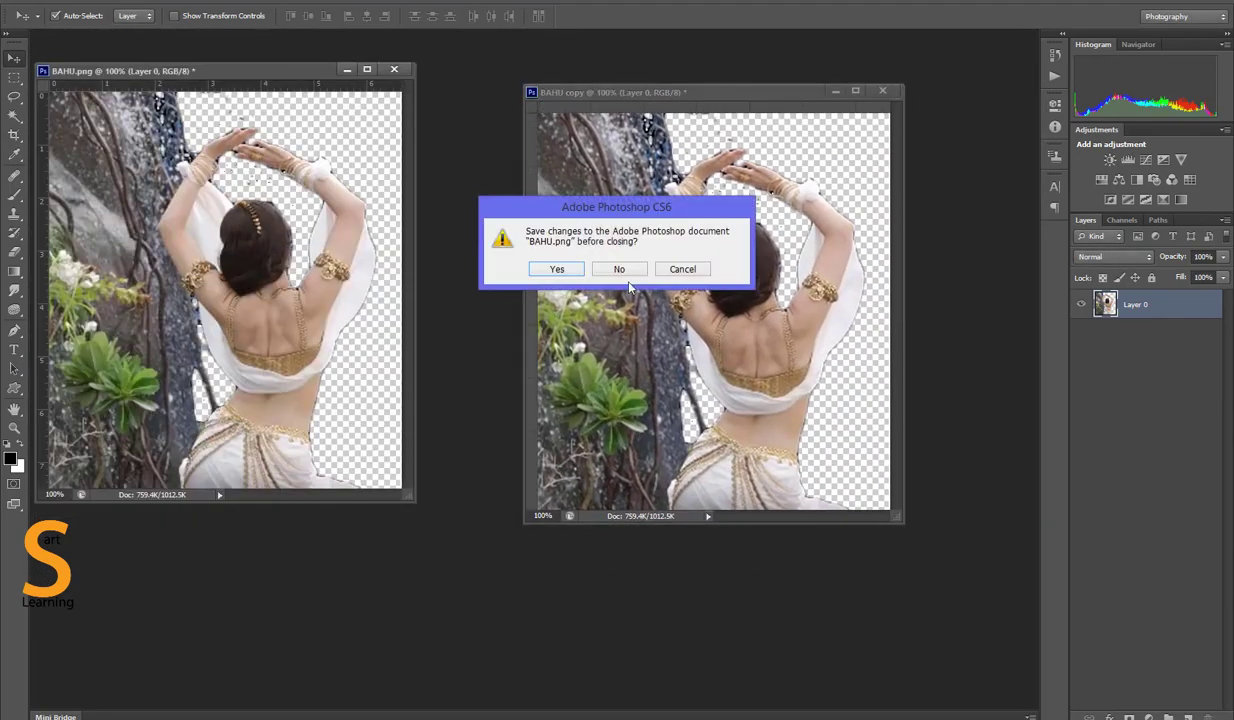
pyautogui.click(621, 270)
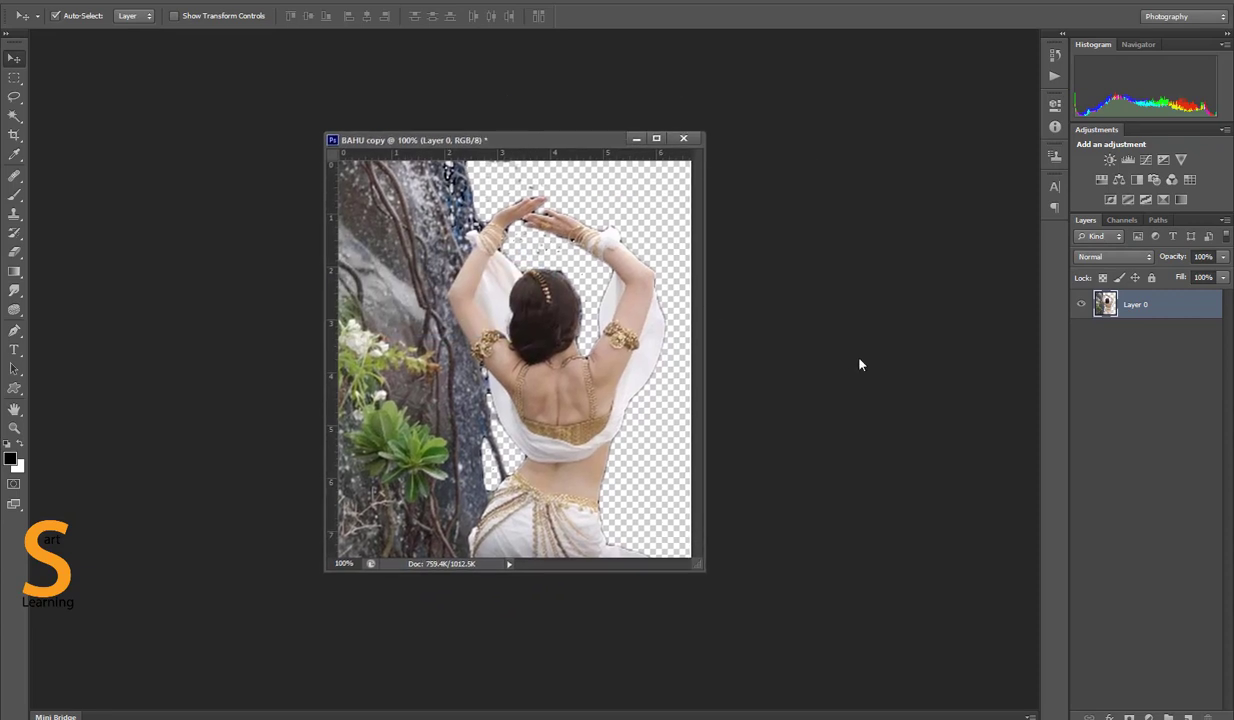
# - Darken the BAHU copy image with Levels by setting the RGB midtone input to 0.60
pyautogui.hotkey('ctrl', 'l')
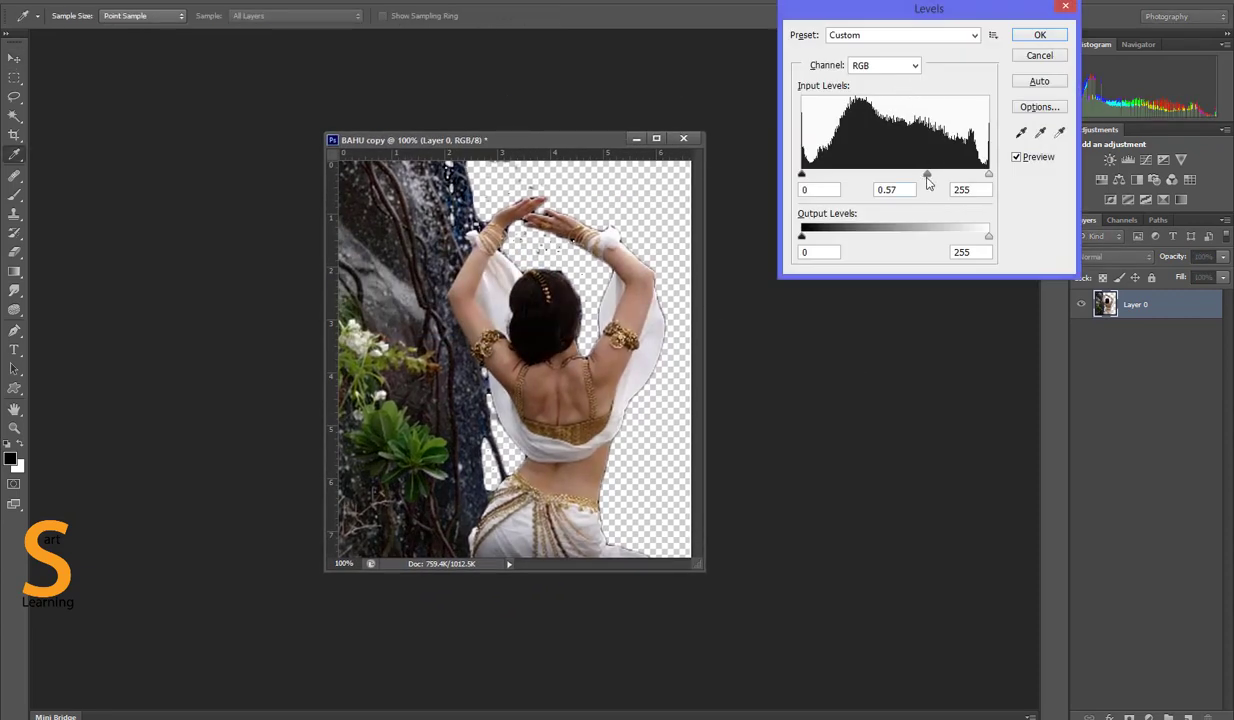
pyautogui.moveTo(928, 182)
pyautogui.mouseDown()
pyautogui.moveTo(913, 183)
pyautogui.moveTo(926, 180)
pyautogui.mouseUp()
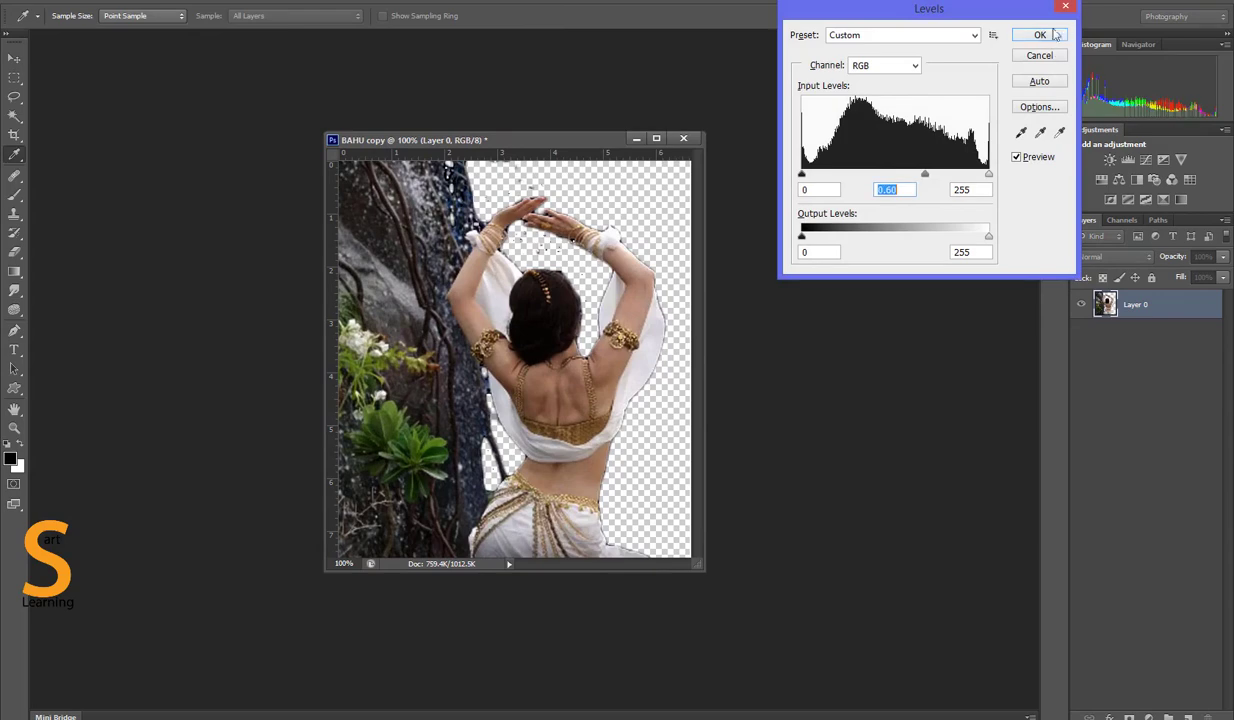
pyautogui.click(1039, 35)
# - Raise the image's saturation to +35 with Hue/Saturation
pyautogui.hotkey('ctrl', 'u')
pyautogui.moveTo(946, 221); pyautogui.dragTo(972, 221)
pyautogui.click(1117, 116)
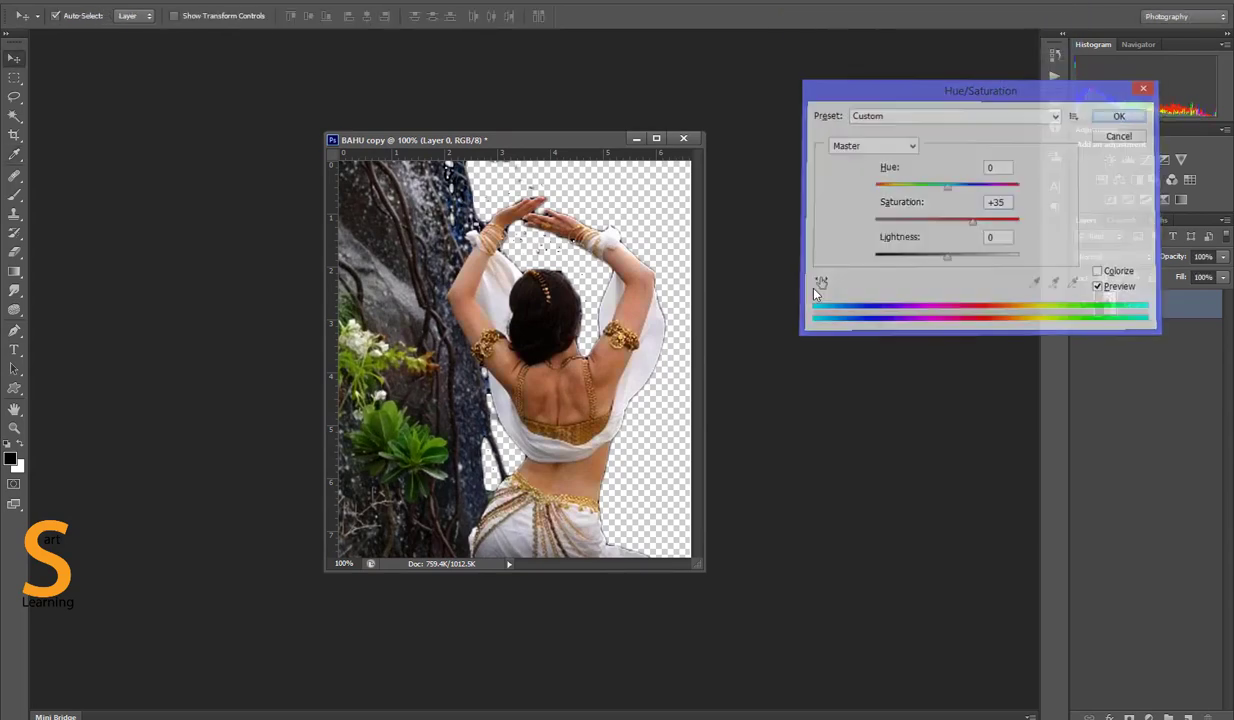
# - Open the waterfall image WATR.png
pyautogui.hotkey('ctrl', 'o')
pyautogui.doubleClick(340, 90)
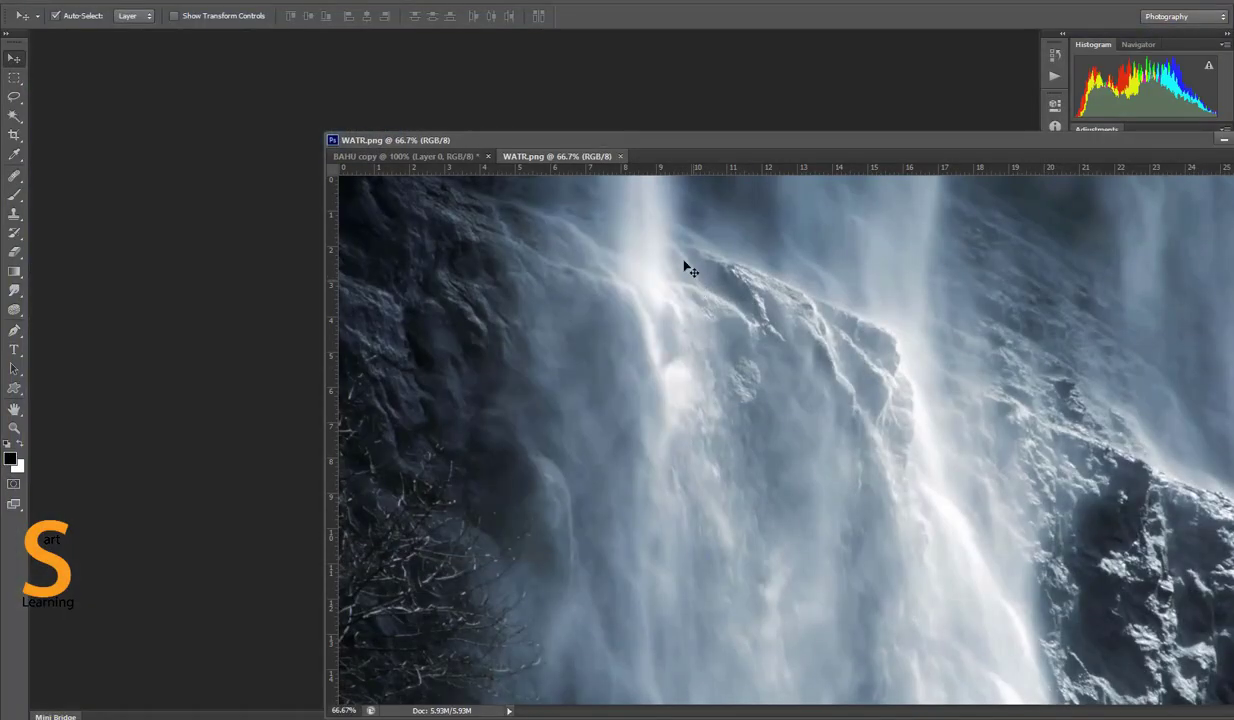
# - Copy the waterfall image from WATR.png into the BAHU copy document as a new layer covering the canvas
pyautogui.moveTo(590, 158); pyautogui.dragTo(805, 374)
pyautogui.moveTo(722, 501); pyautogui.dragTo(708, 300)
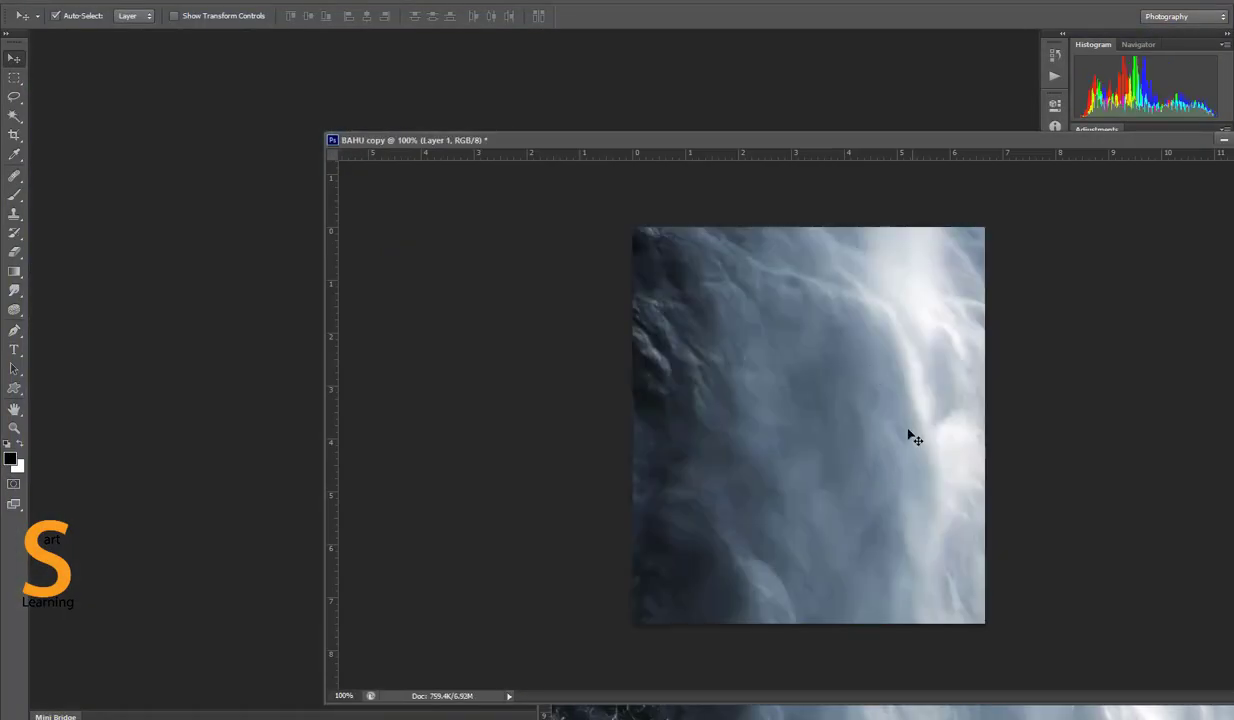
pyautogui.moveTo(907, 431); pyautogui.dragTo(988, 359)
# - Scale the waterfall layer down to about 54.5%, reposition it over the canvas and send it behind the woman's layer
pyautogui.hotkey('ctrl', 't')
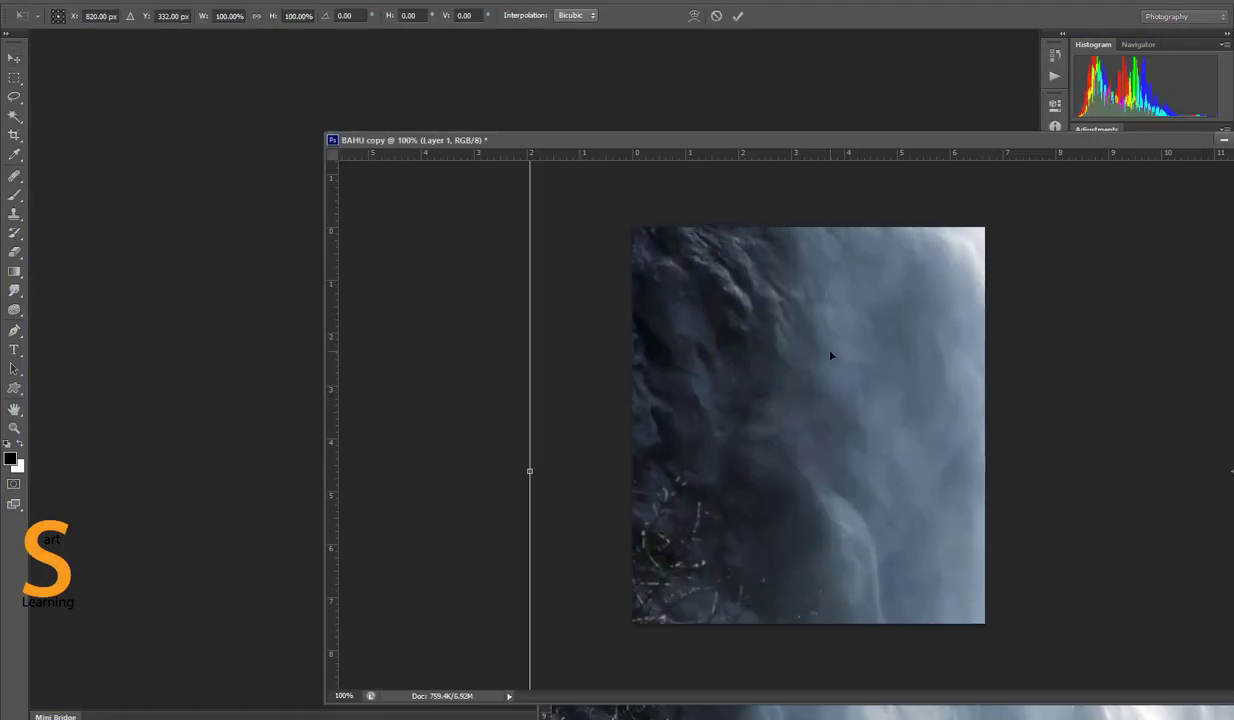
pyautogui.hotkey('ctrl', '-')
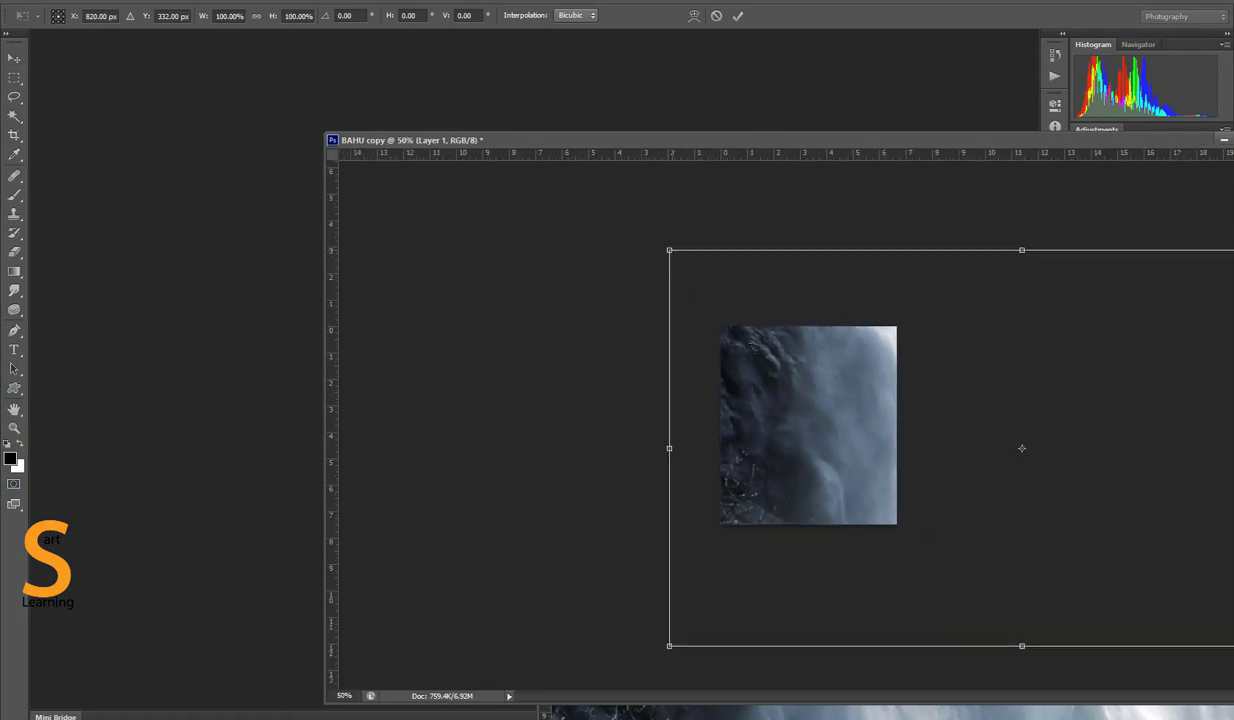
pyautogui.keyDown('alt'); pyautogui.keyDown('shift'); pyautogui.moveTo(669, 250); pyautogui.dragTo(829, 339); pyautogui.keyUp('shift'); pyautogui.keyUp('alt')
pyautogui.moveTo(890, 451); pyautogui.dragTo(731, 430)
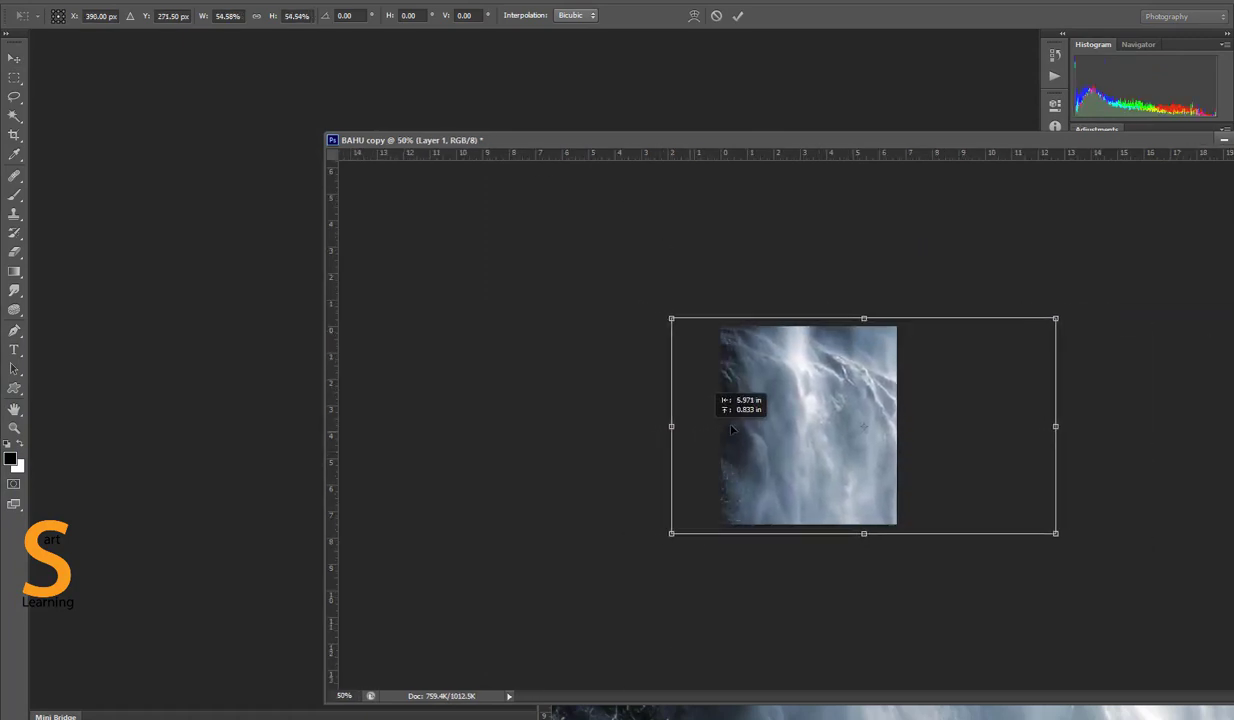
pyautogui.press('Return')
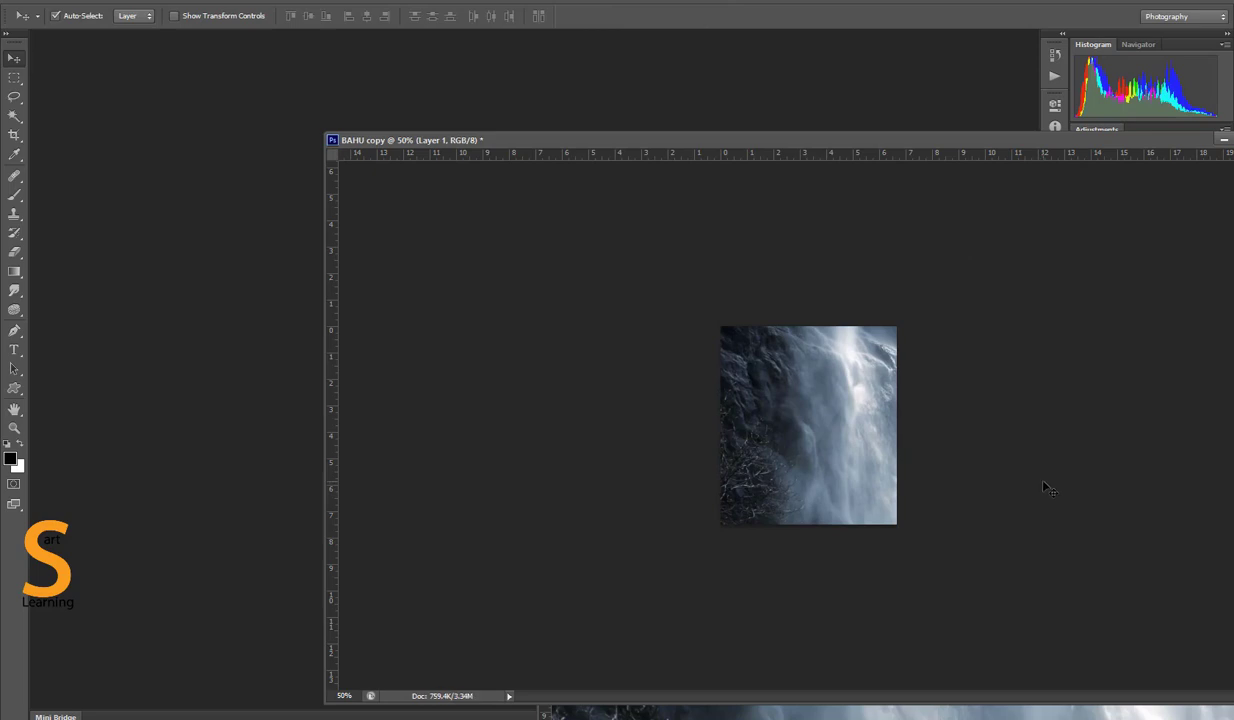
pyautogui.hotkey('ctrl', '[')
# - Clear the WATR.png window out of the way and shift the waterfall layer slightly right behind the woman
pyautogui.moveTo(889, 145); pyautogui.dragTo(565, 105)
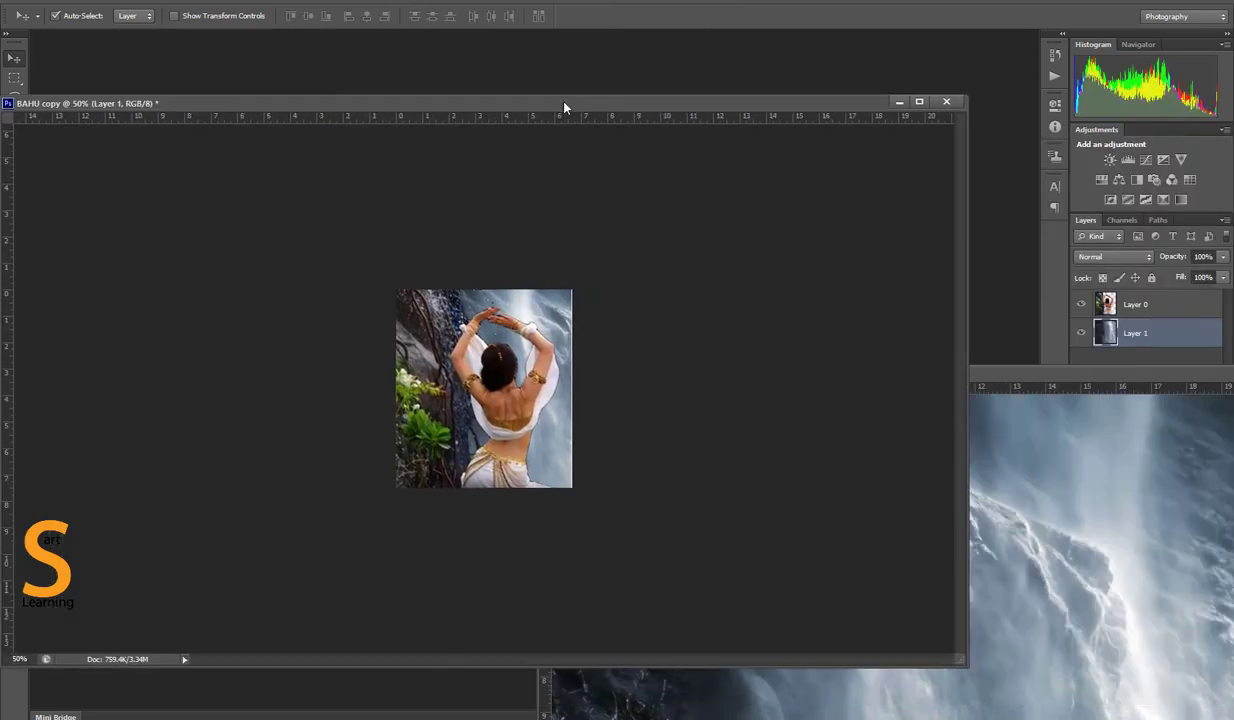
pyautogui.moveTo(1081, 375); pyautogui.dragTo(746, 421)
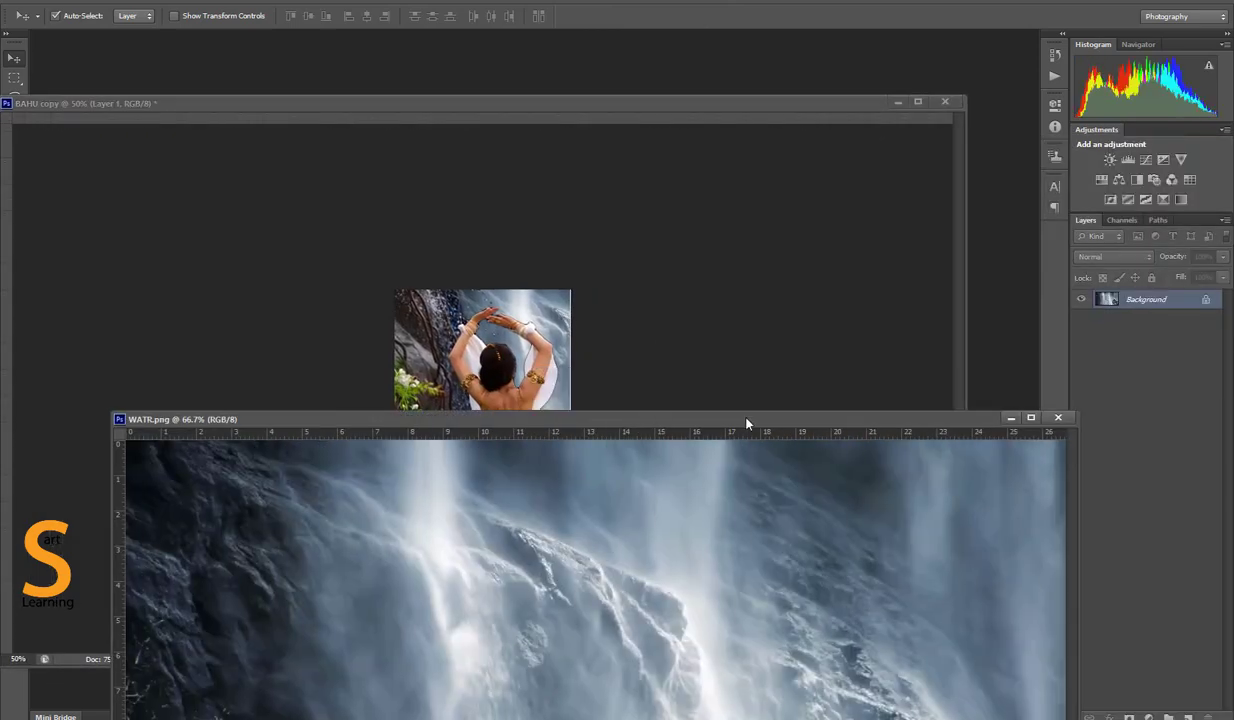
pyautogui.click(1033, 410)
pyautogui.moveTo(568, 320); pyautogui.dragTo(598, 324)
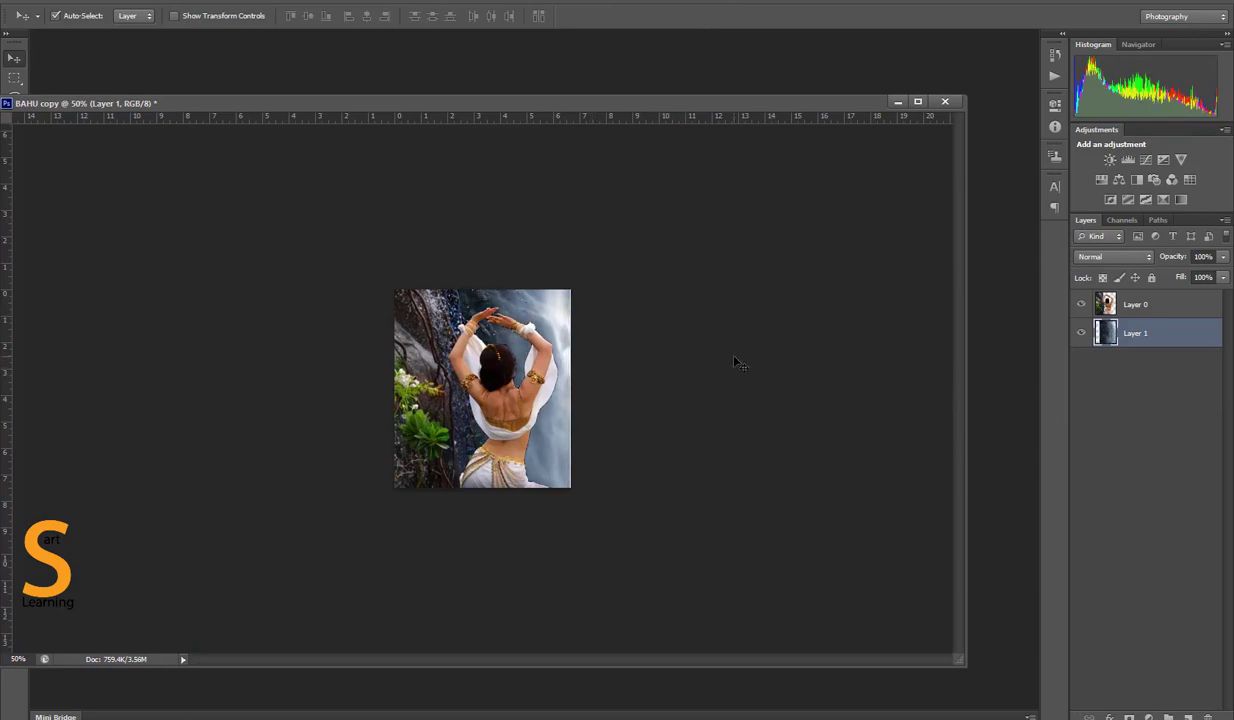
# - Apply a Surface Blur with radius 5 pixels and threshold 15 levels to the woman's layer, Layer 0
pyautogui.hotkey('ctrl', '1')
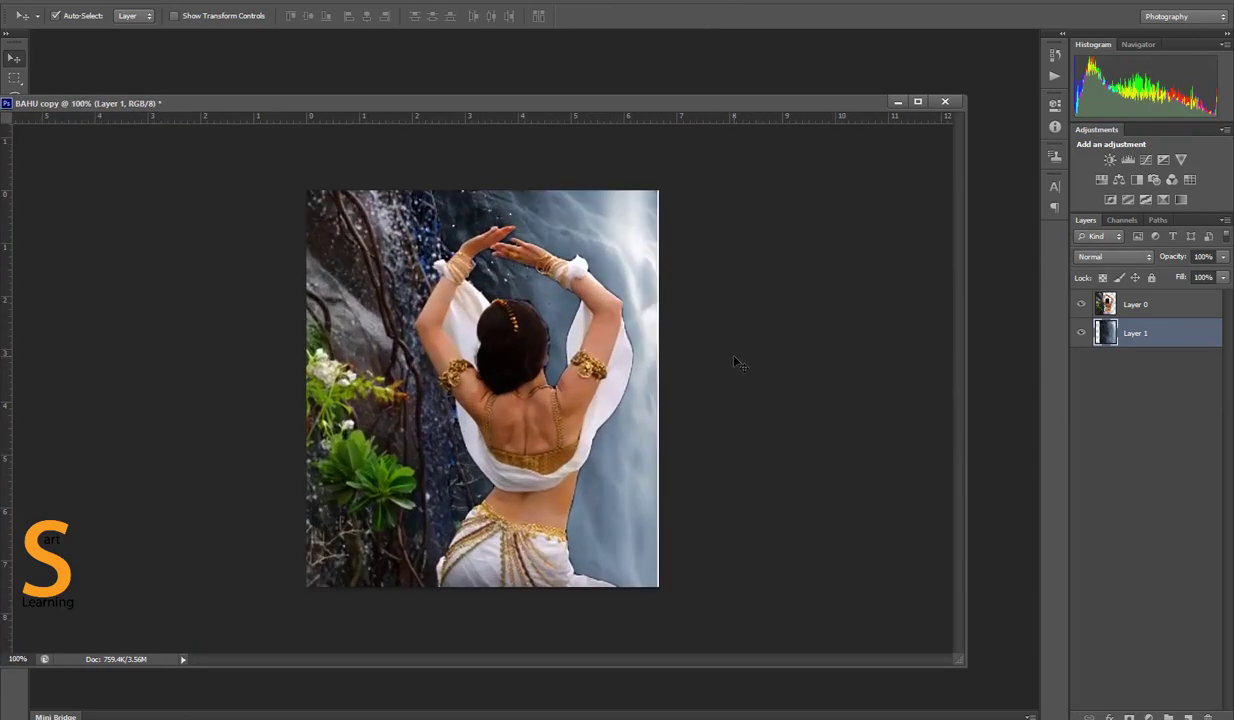
pyautogui.click(1182, 312)
pyautogui.click(243, 2)
pyautogui.moveTo(281, 150)
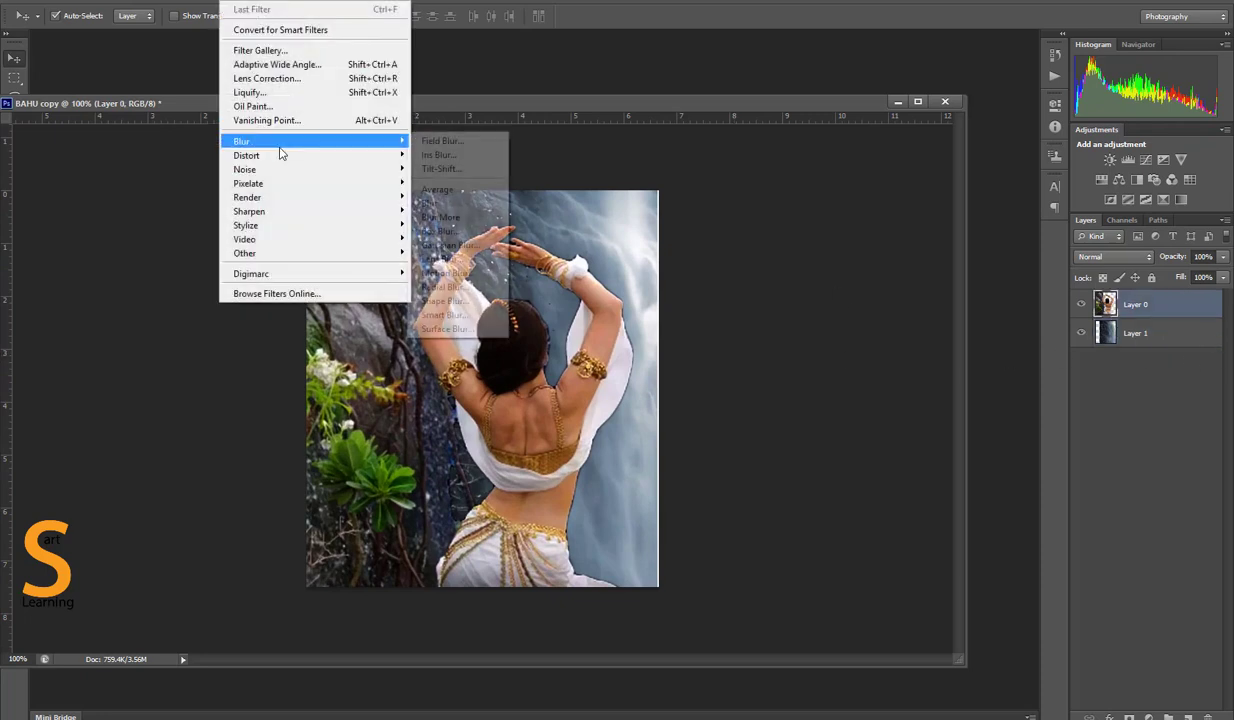
pyautogui.click(452, 328)
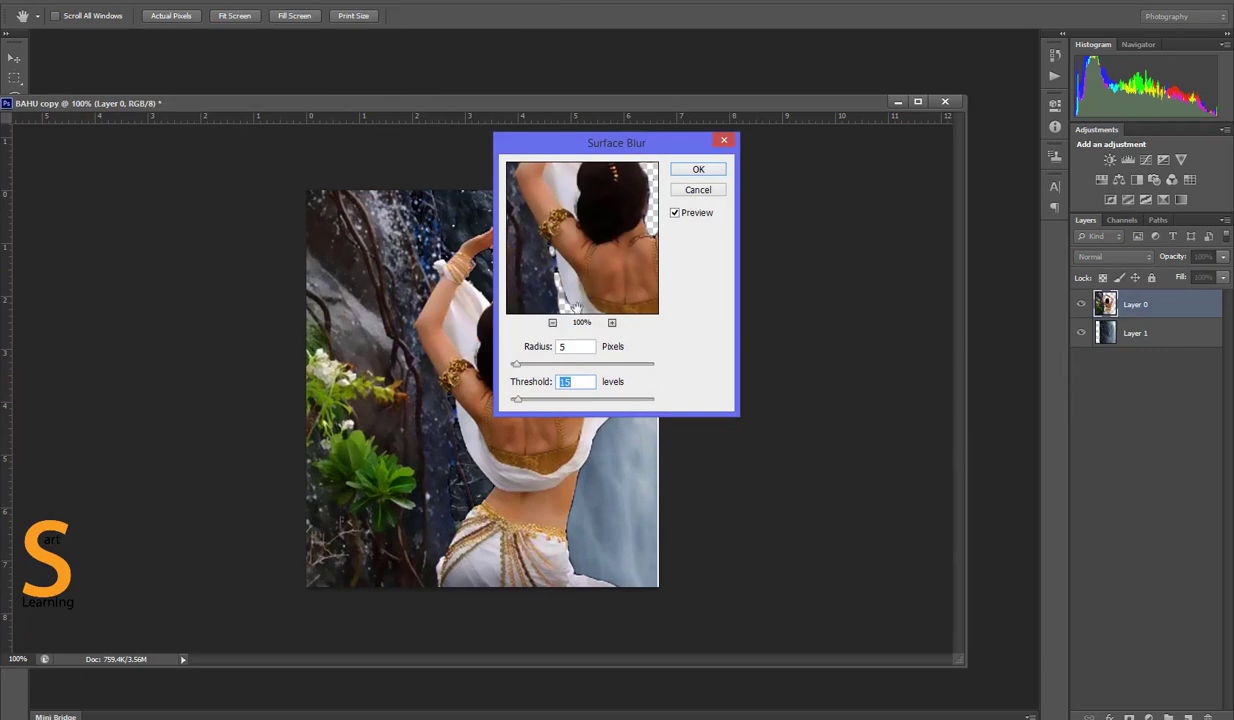
pyautogui.click(698, 170)
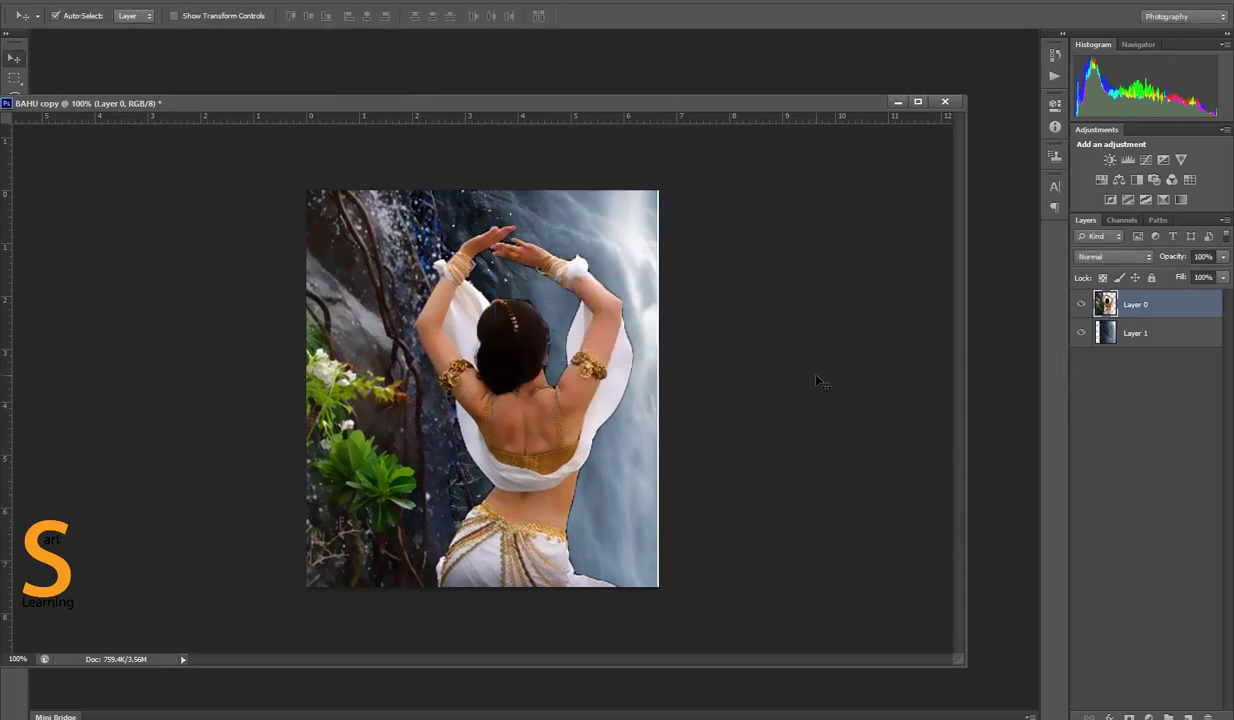
# - Save a JPEG copy of the composite as IMAGEBG in the VFX folder
pyautogui.hotkey('ctrl', 'shift', 's')
pyautogui.click(230, 543)
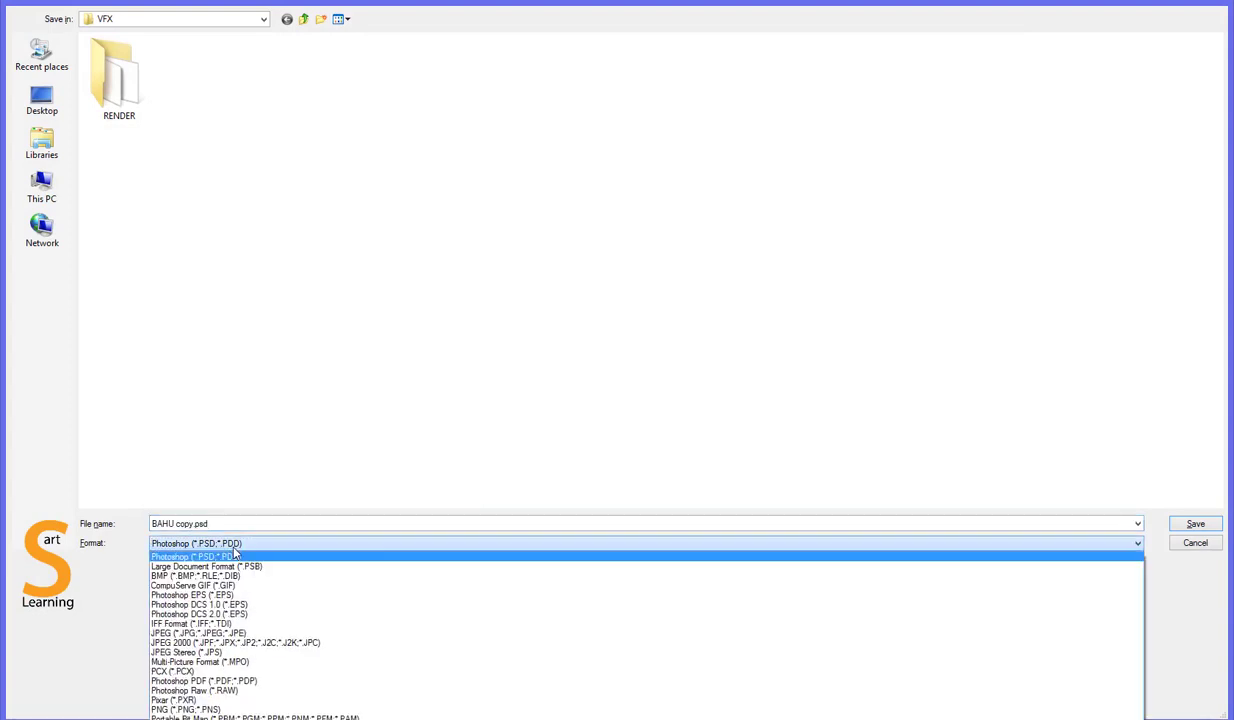
pyautogui.click(198, 633)
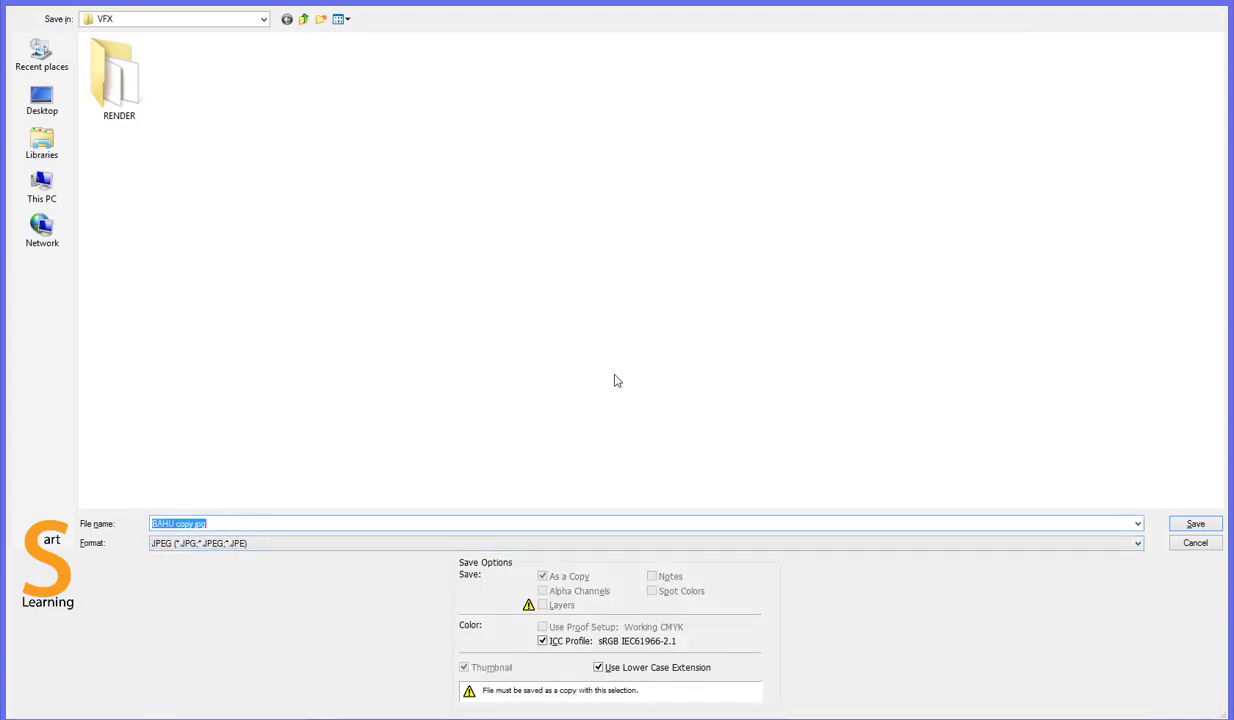
pyautogui.write('IMAGEBG')
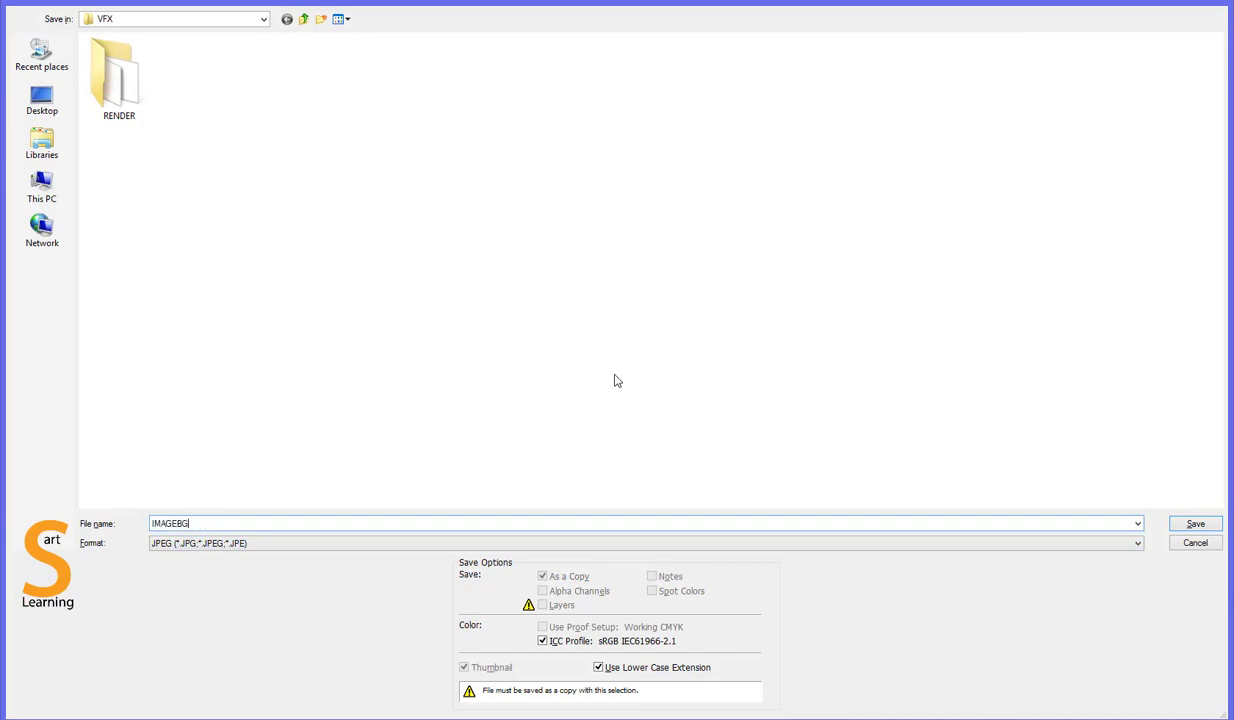
pyautogui.press('Return')
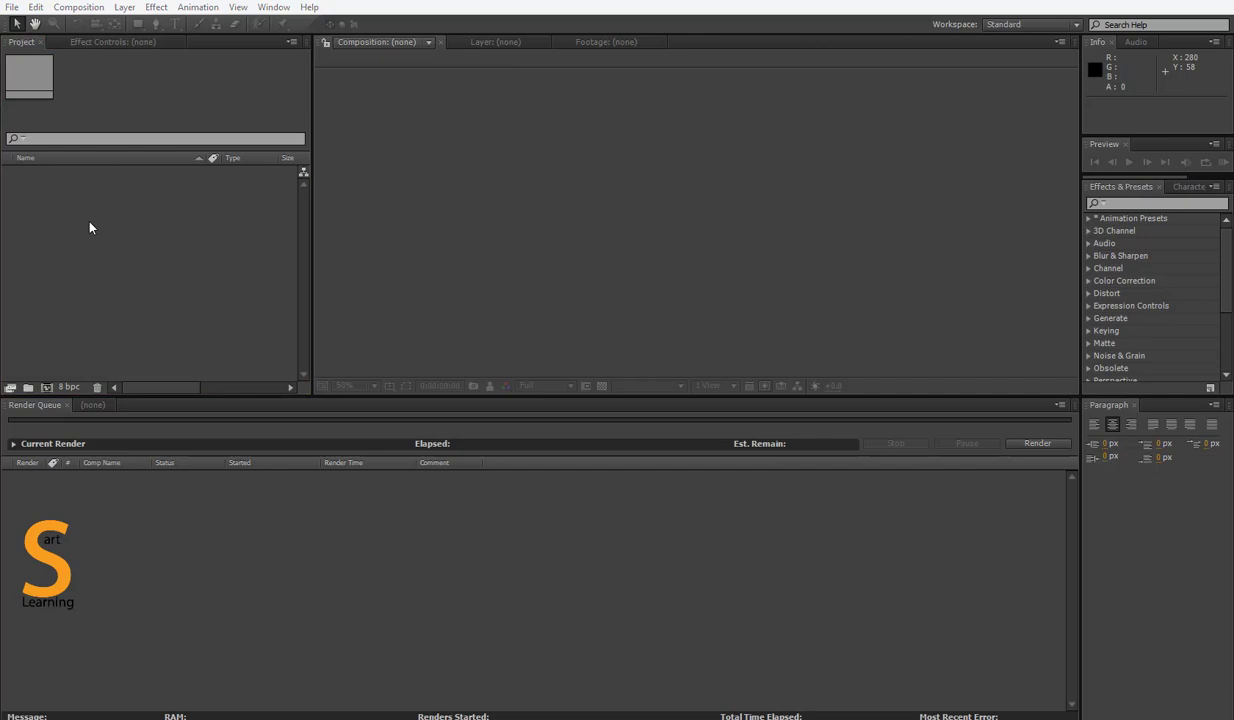
# - Switch to After Effects and import IMAGEBG.jpg from the VFX folder on Local Disk (I:)
pyautogui.doubleClick(91, 226)
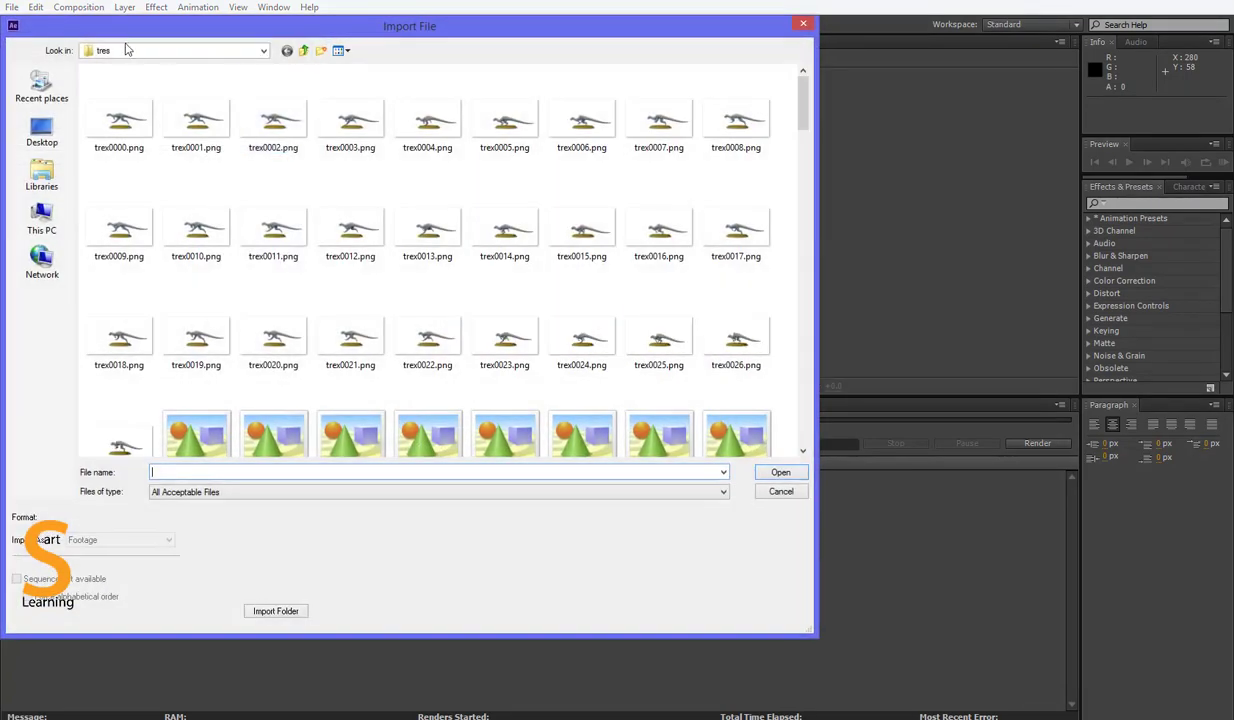
pyautogui.click(124, 51)
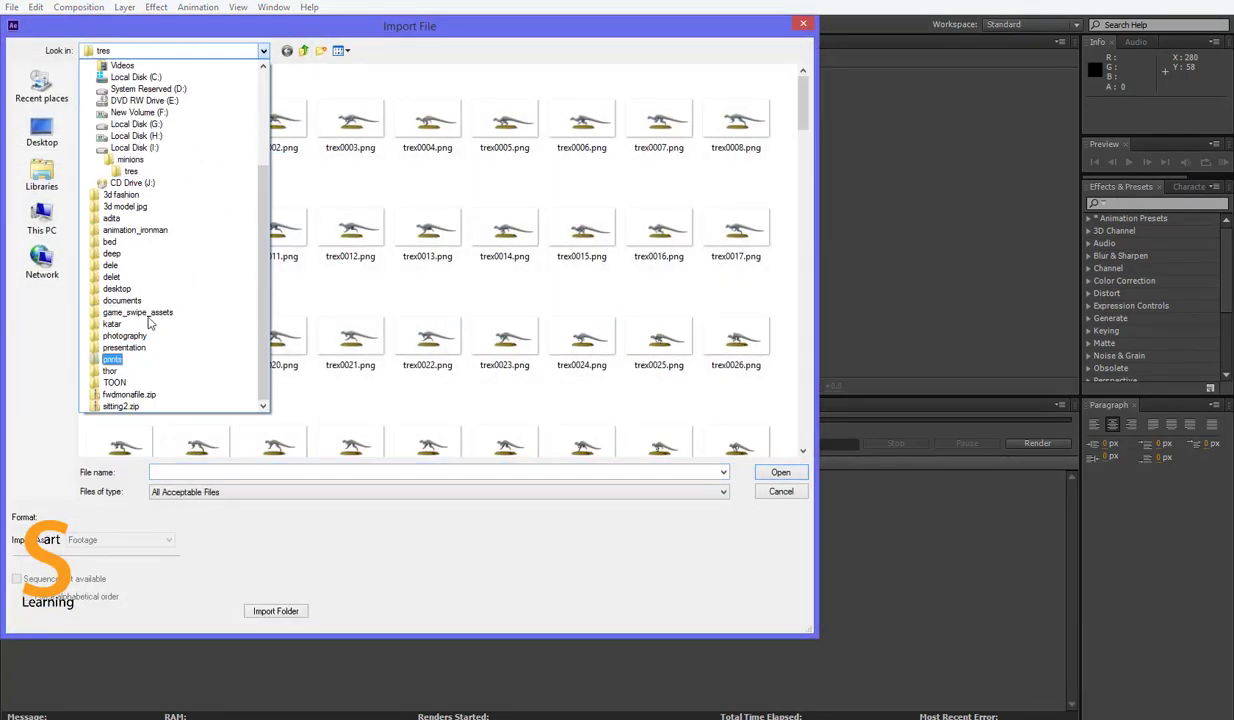
pyautogui.click(163, 149)
pyautogui.press('v')
pyautogui.click(165, 56)
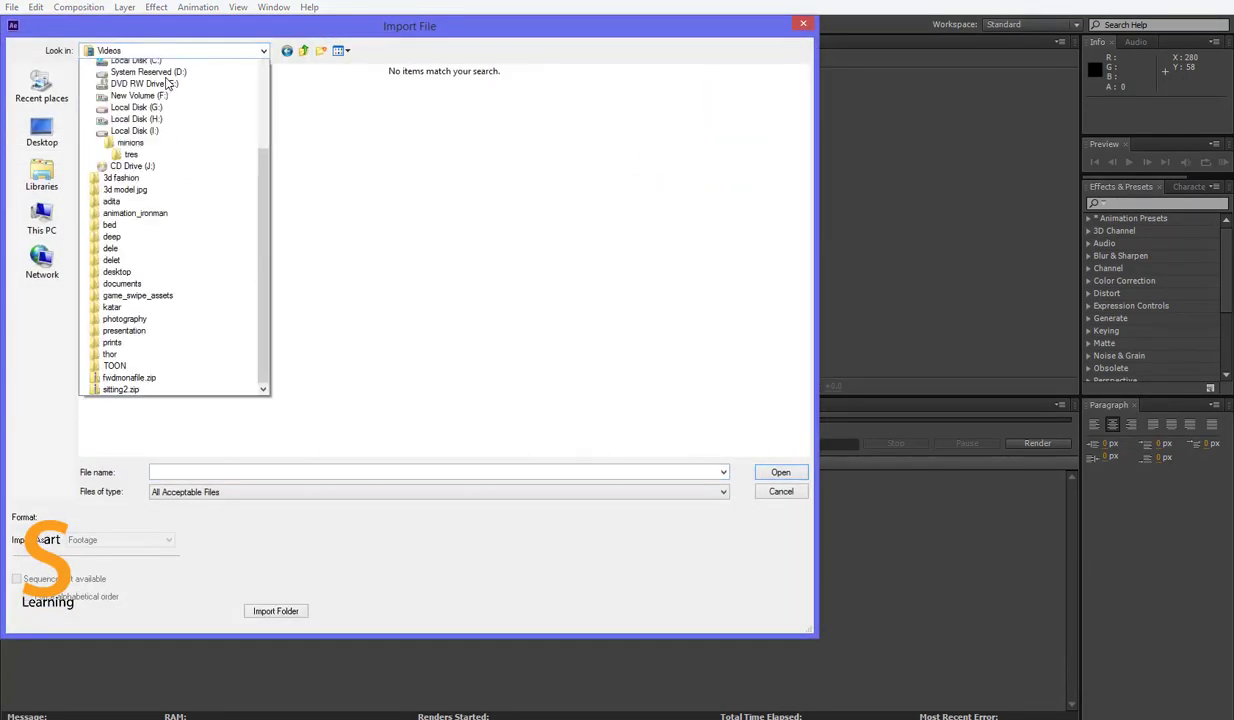
pyautogui.scroll(5, 130, 110)
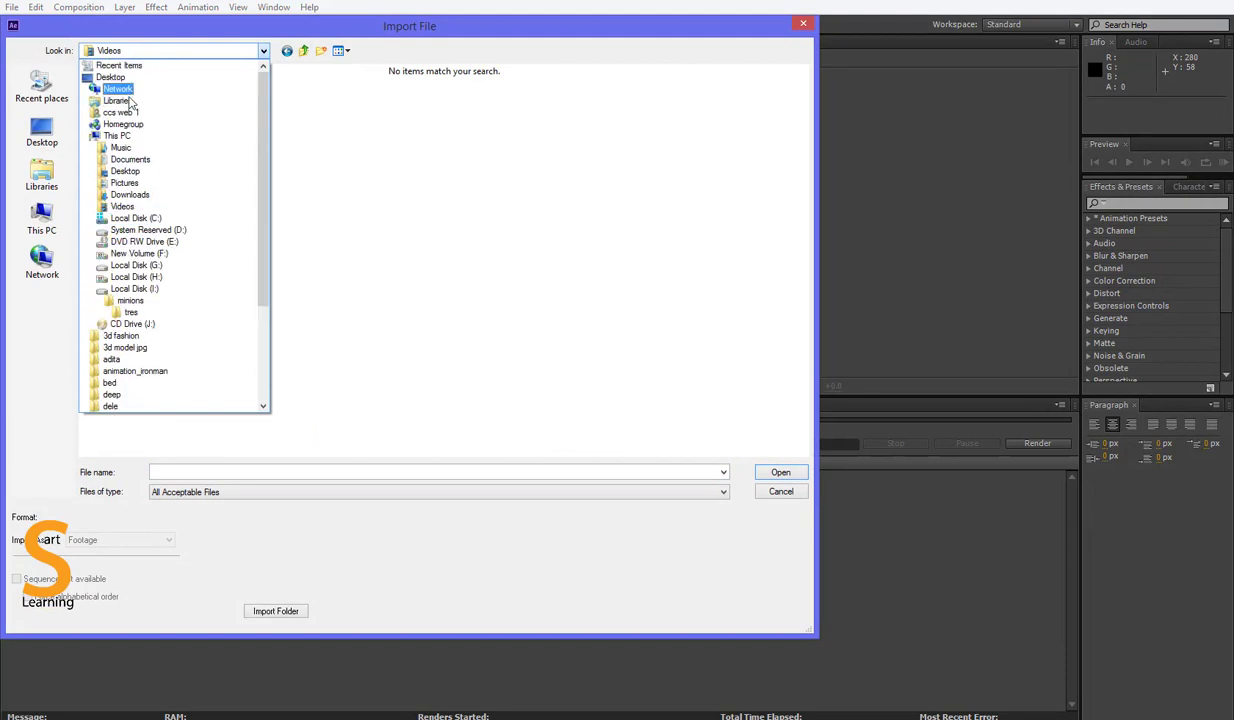
pyautogui.click(150, 288)
pyautogui.doubleClick(115, 108)
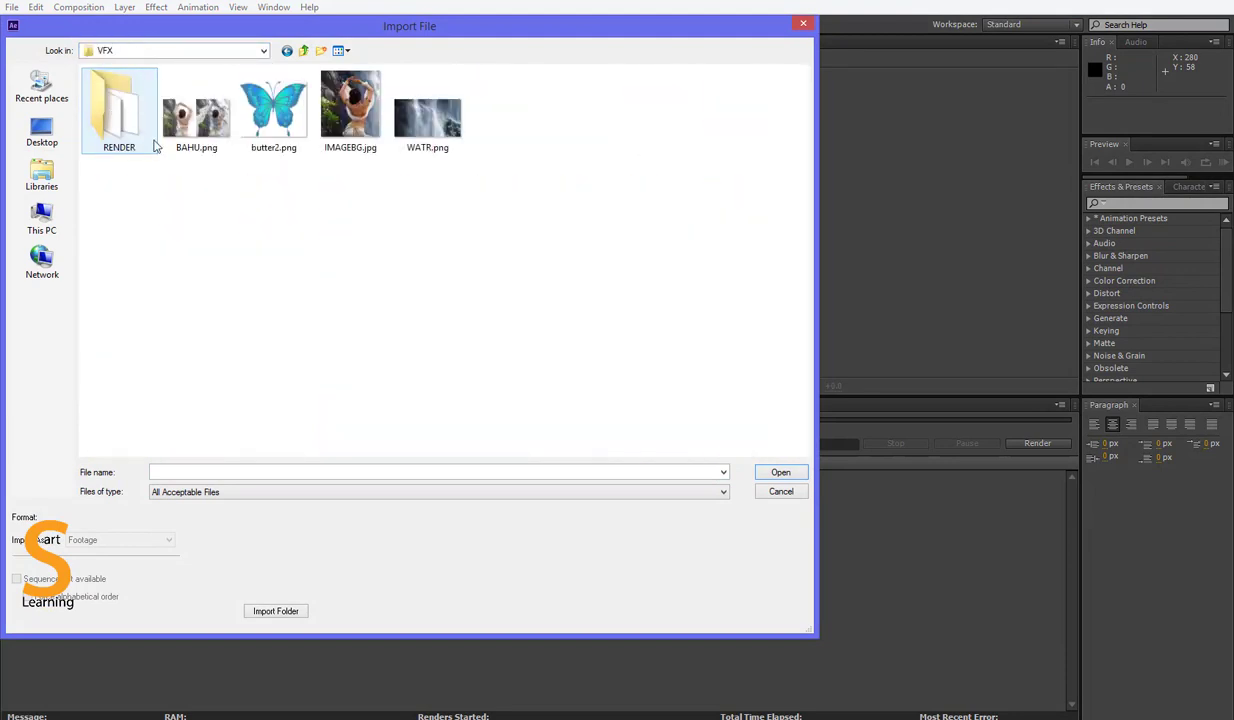
pyautogui.doubleClick(350, 112)
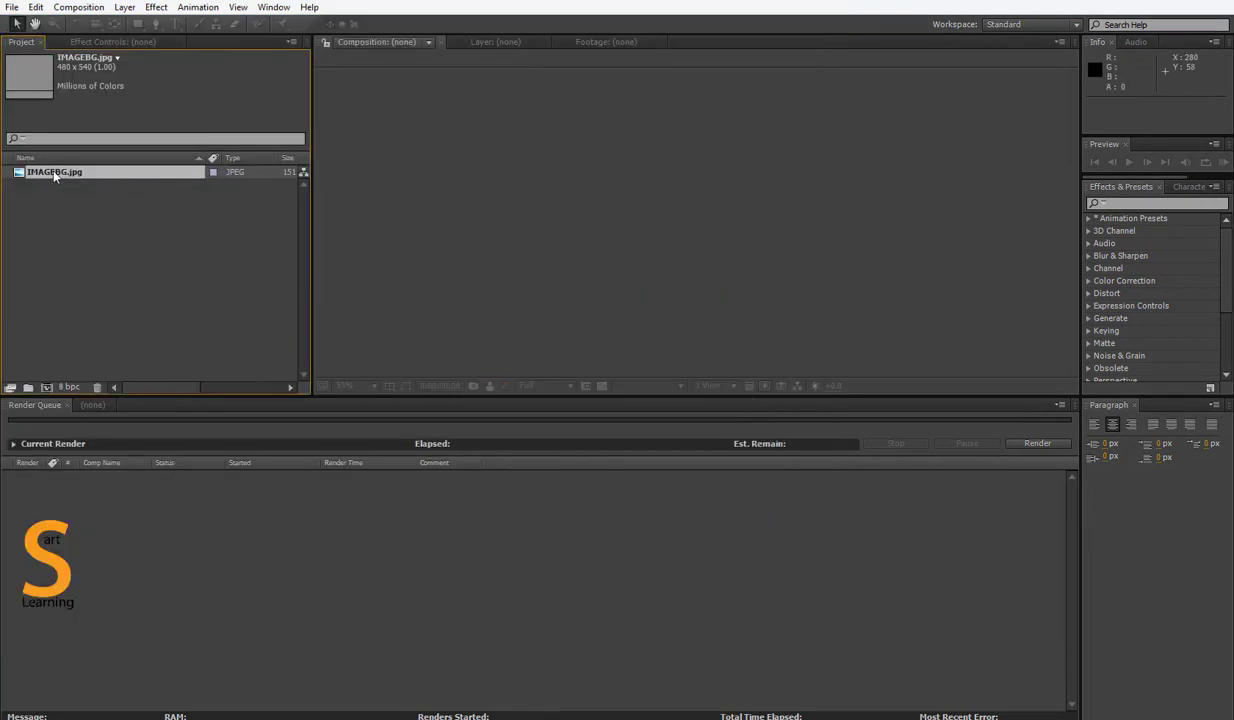
# - Create a composition from IMAGEBG.jpg and re-enable viewer refresh to display the image
pyautogui.moveTo(55, 175); pyautogui.dragTo(46, 387)
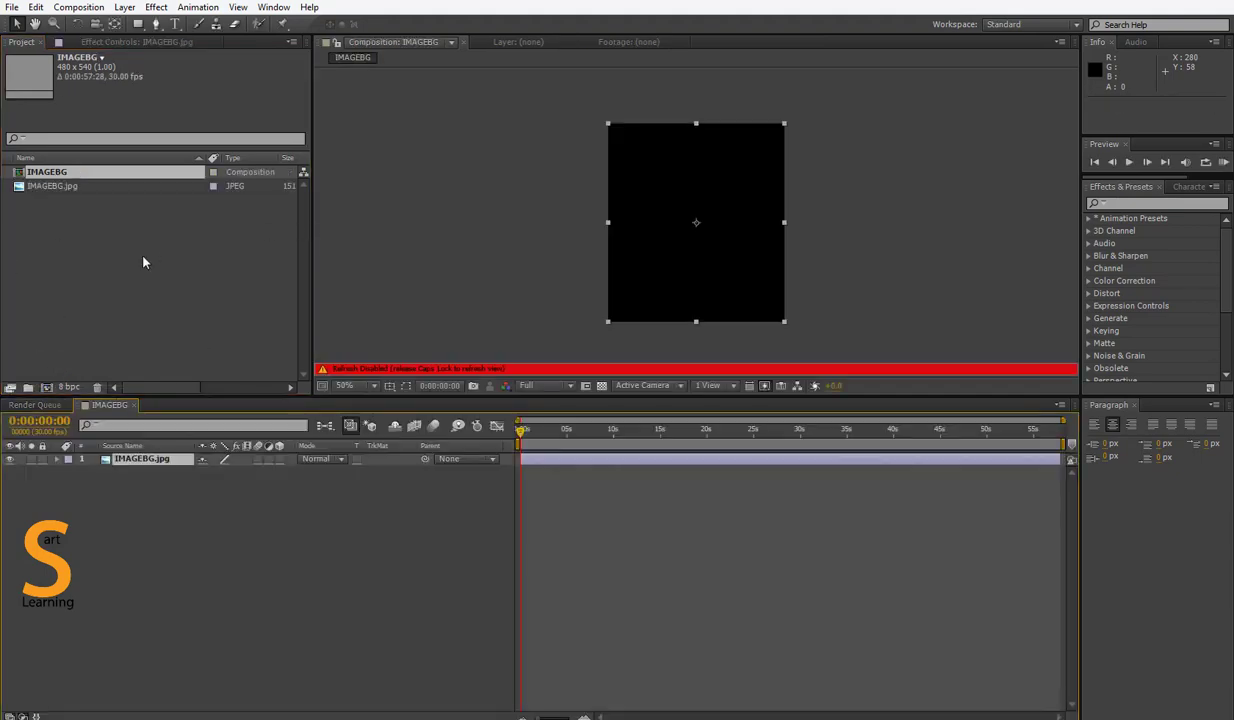
pyautogui.press('capslock')
pyautogui.scroll(1, 825, 206)
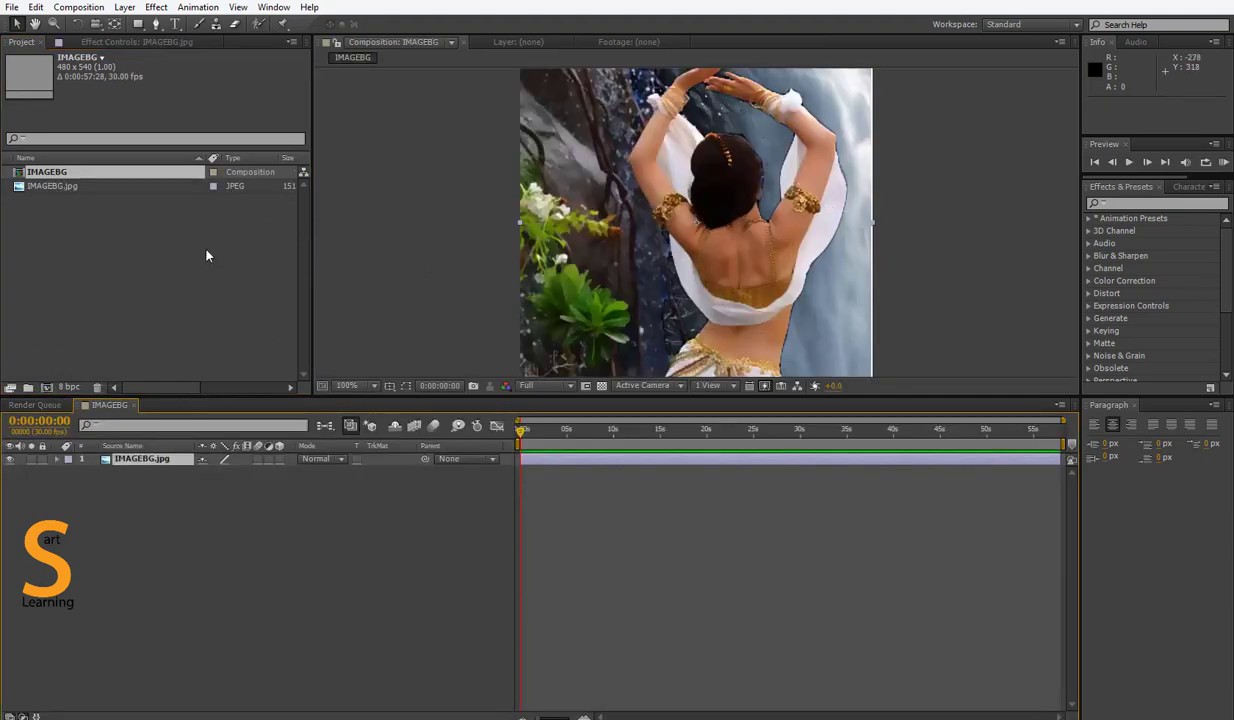
# - Import the rendered BUTTERFLY PNG sequence from the RENDER folder
pyautogui.doubleClick(207, 254)
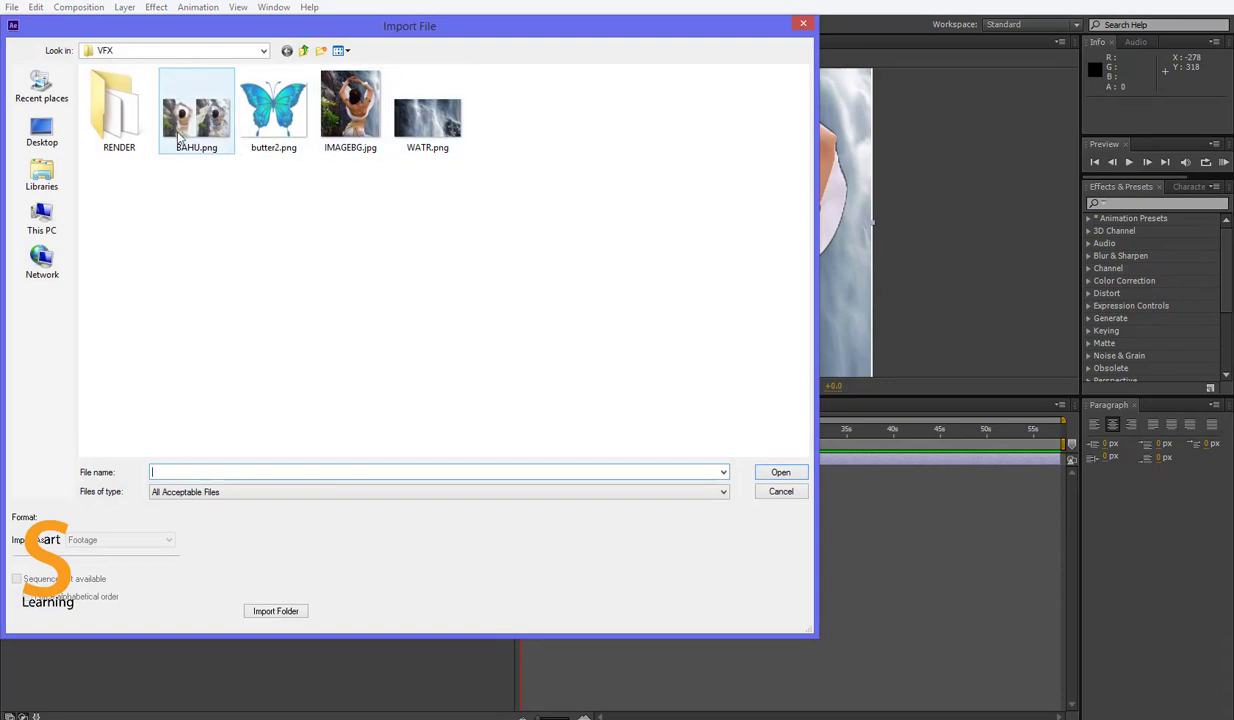
pyautogui.doubleClick(120, 128)
pyautogui.click(112, 110)
pyautogui.doubleClick(110, 114)
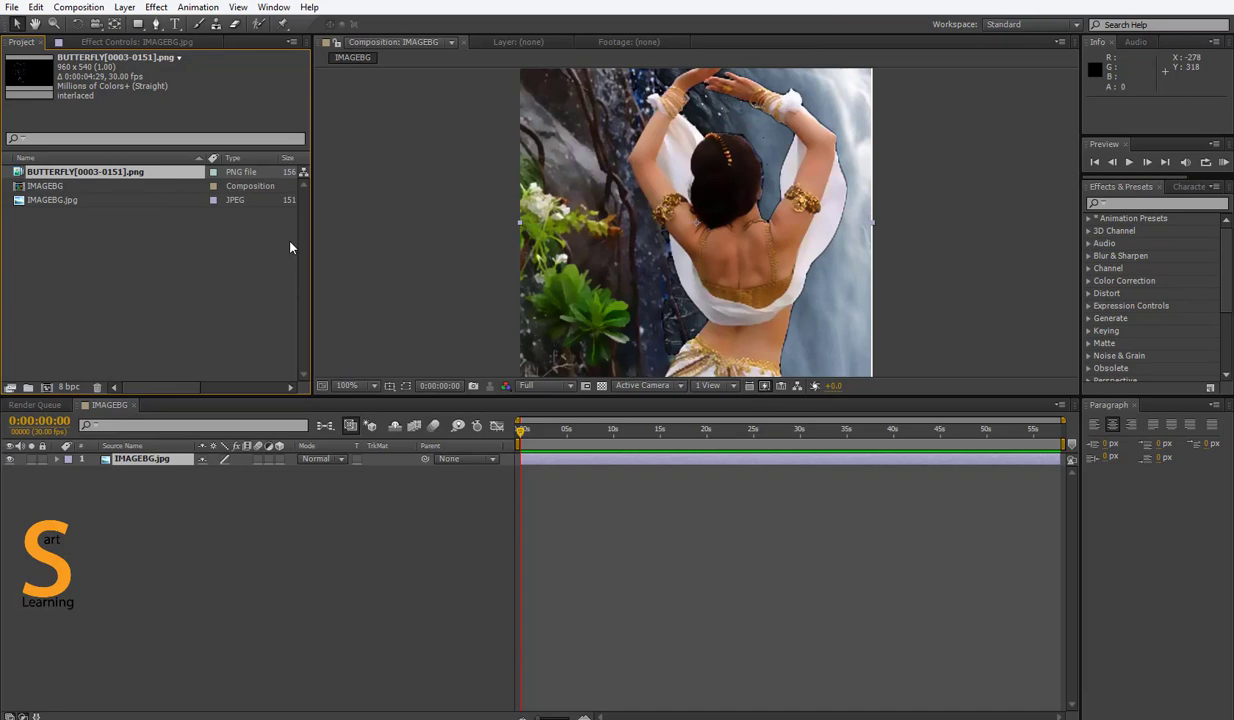
# - Add the butterfly sequence above the background image and shift it horizontally to position 477, 270 over the woman
pyautogui.hotkey('ctrl', '/')
pyautogui.keyDown('shift'); pyautogui.moveTo(597, 298); pyautogui.dragTo(773, 303); pyautogui.keyUp('shift')
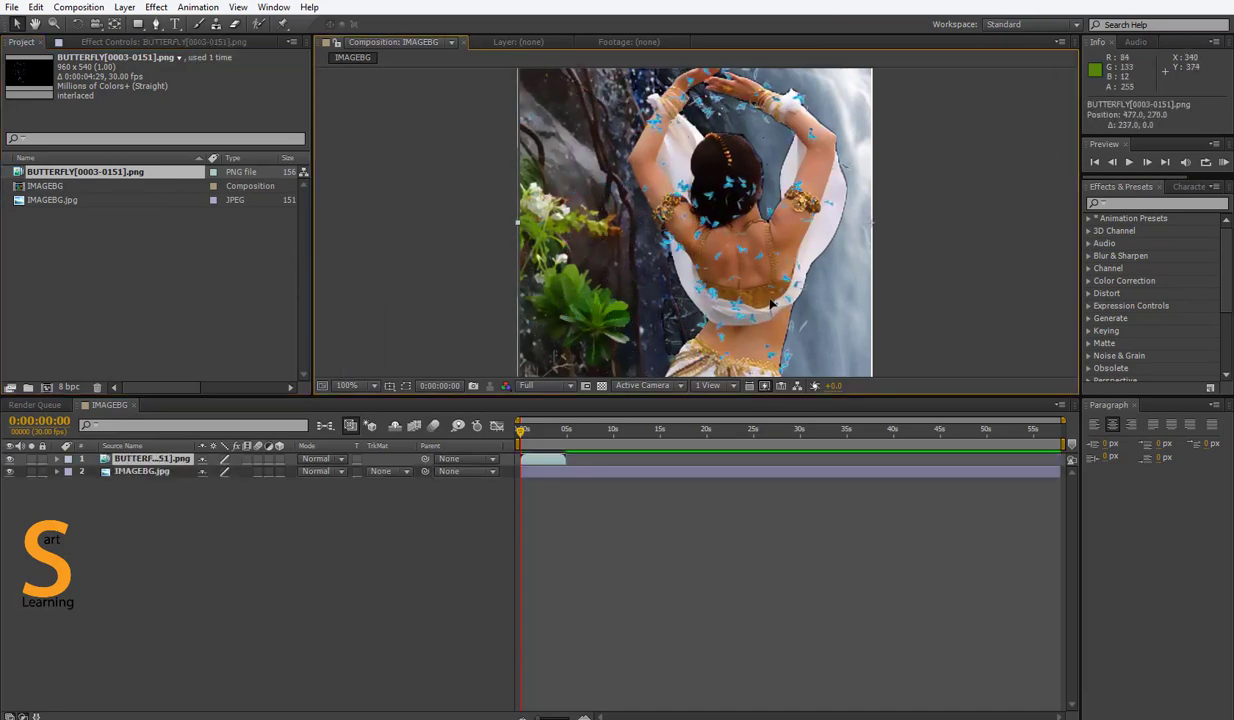
pyautogui.press(',')
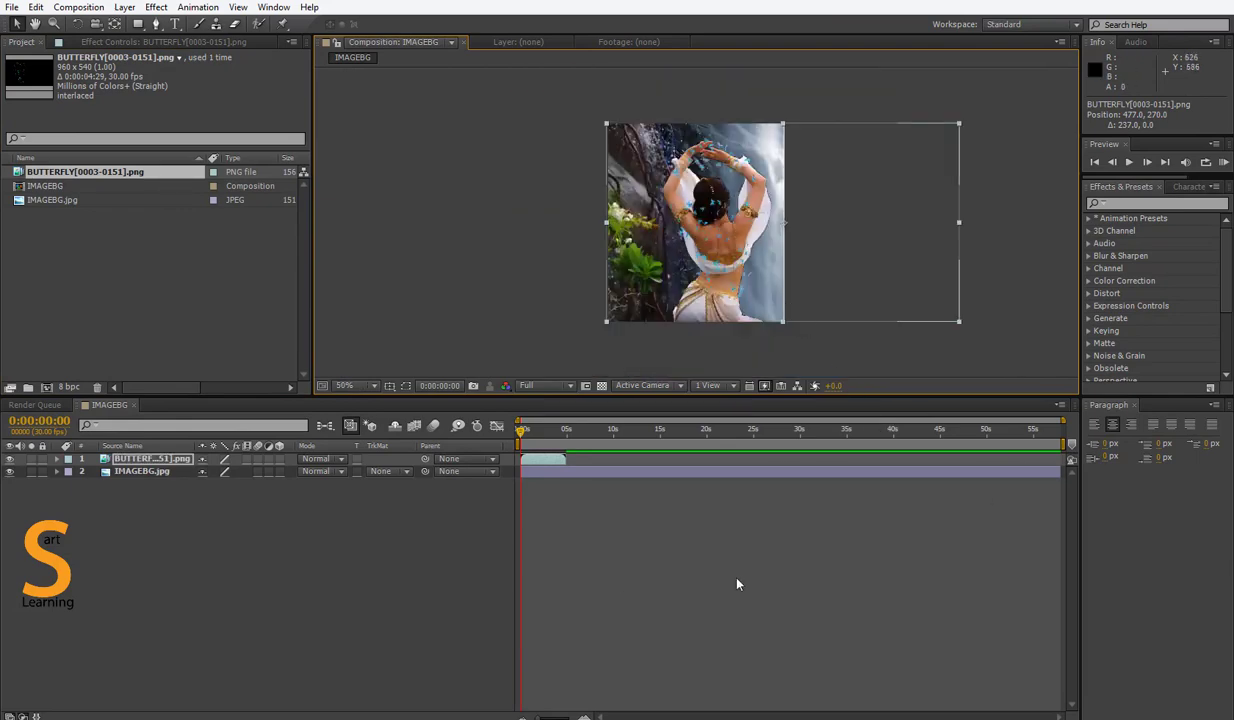
pyautogui.press('.')
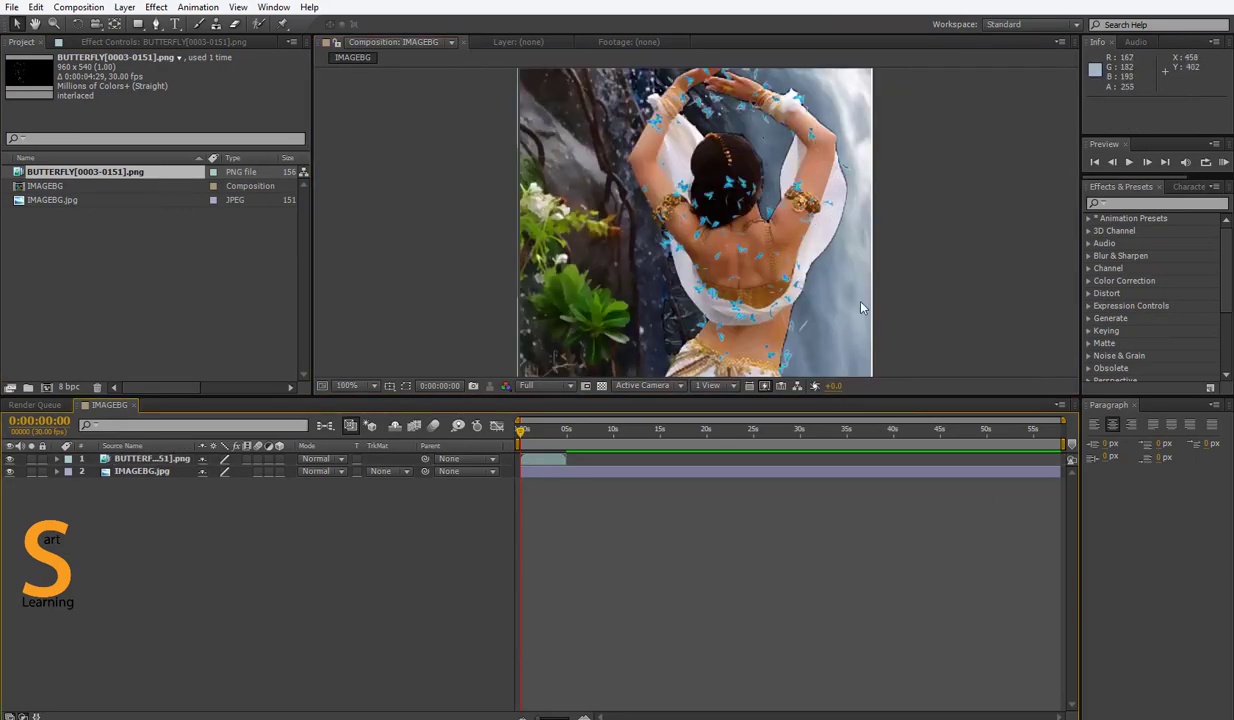
pyautogui.press(',')
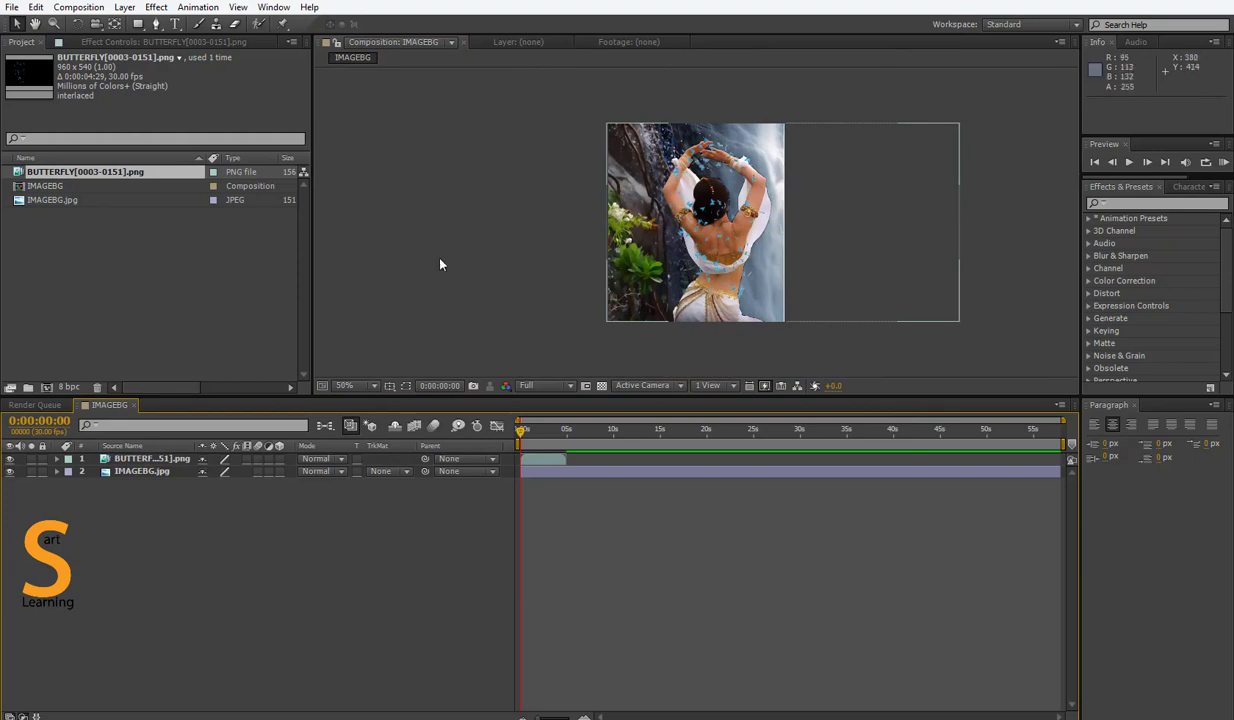
# - End the work area at 0:00:04:26, near the end of the butterfly layer, and return the playhead to the start
pyautogui.click(567, 433)
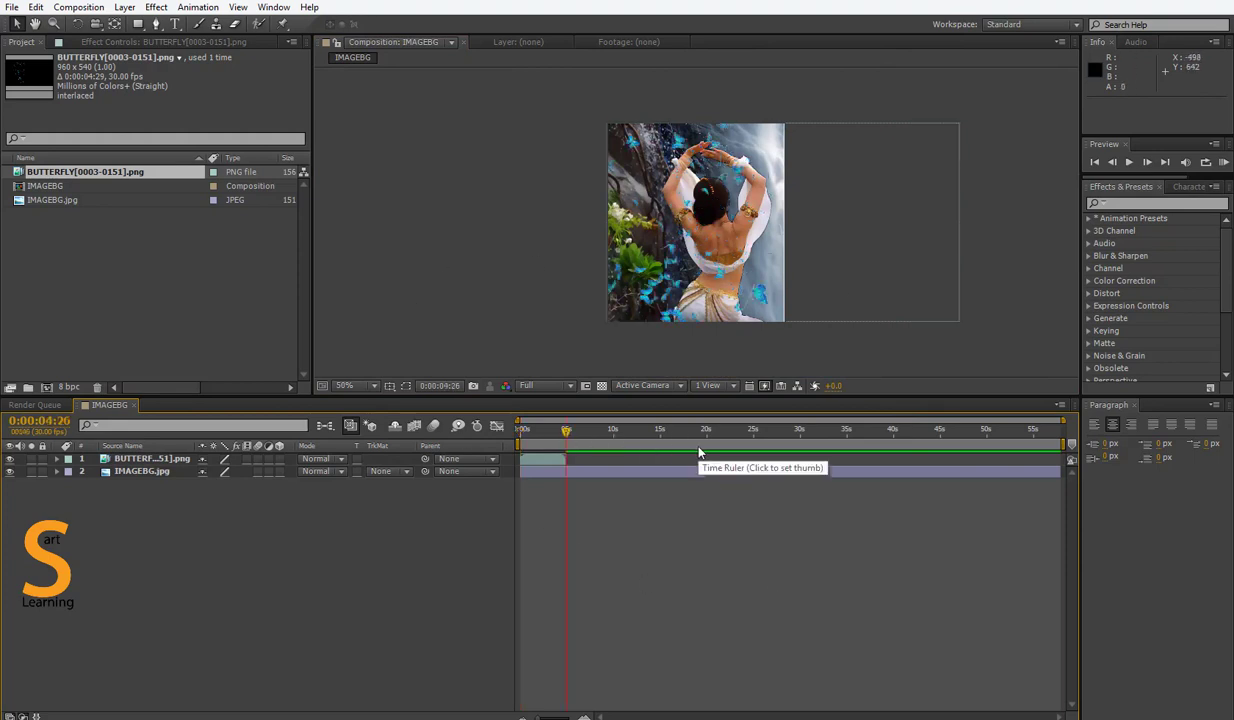
pyautogui.press('.')
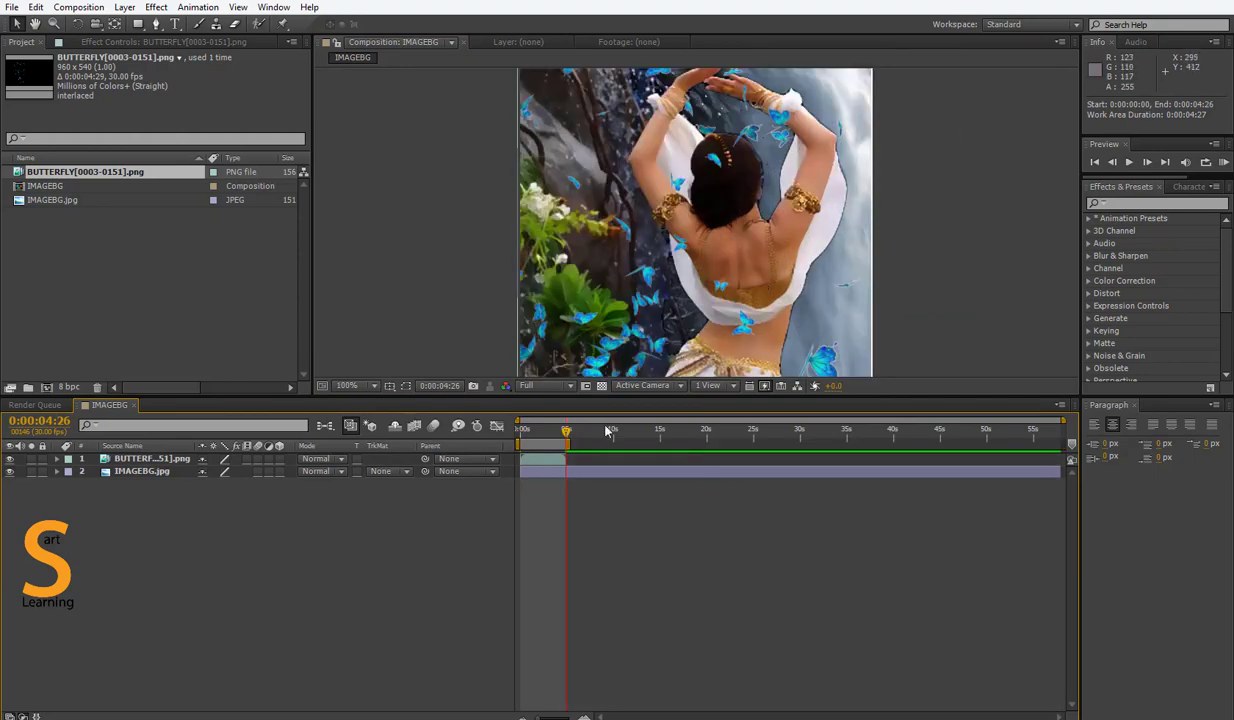
pyautogui.moveTo(545, 436); pyautogui.dragTo(498, 428)
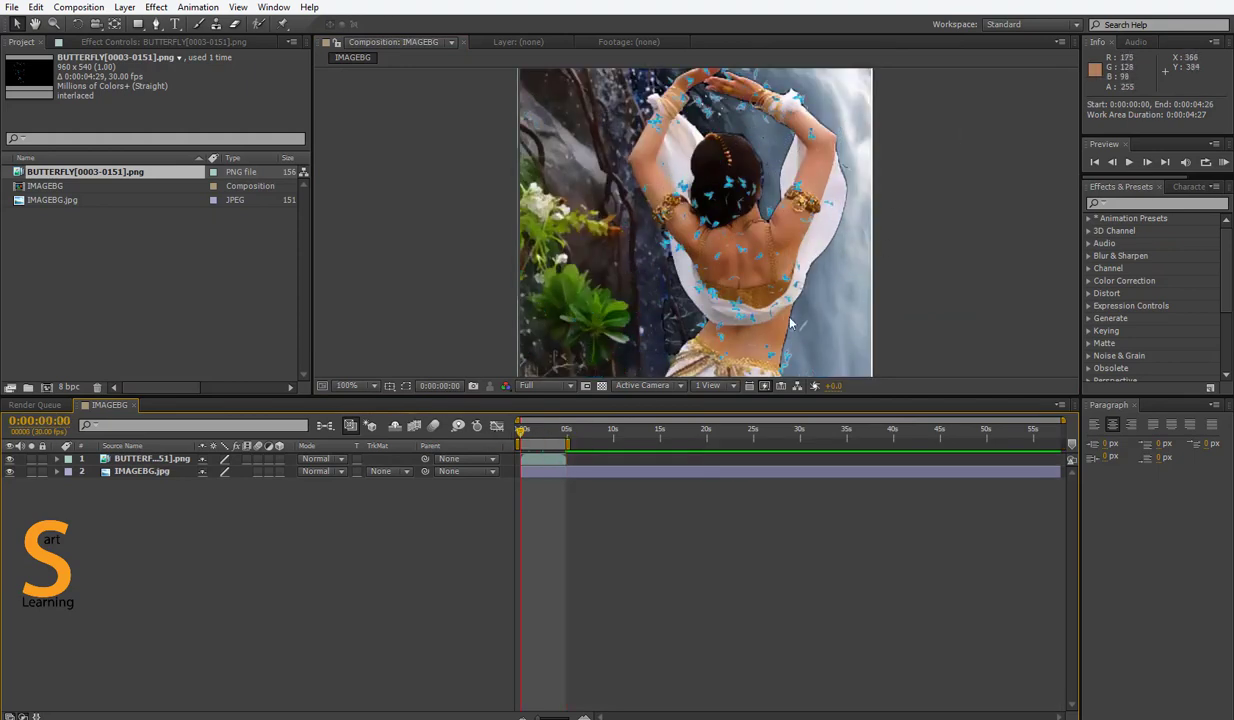
pyautogui.click(539, 460)
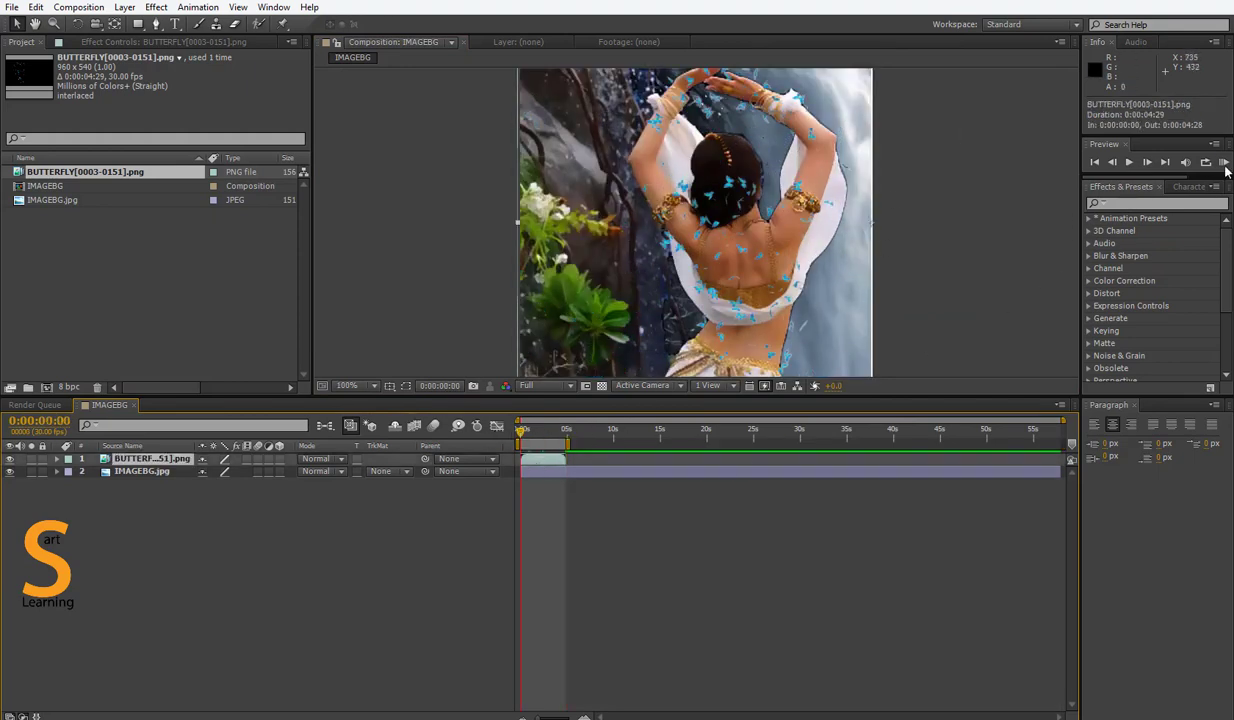
pyautogui.click(1131, 204)
pyautogui.click(759, 537)
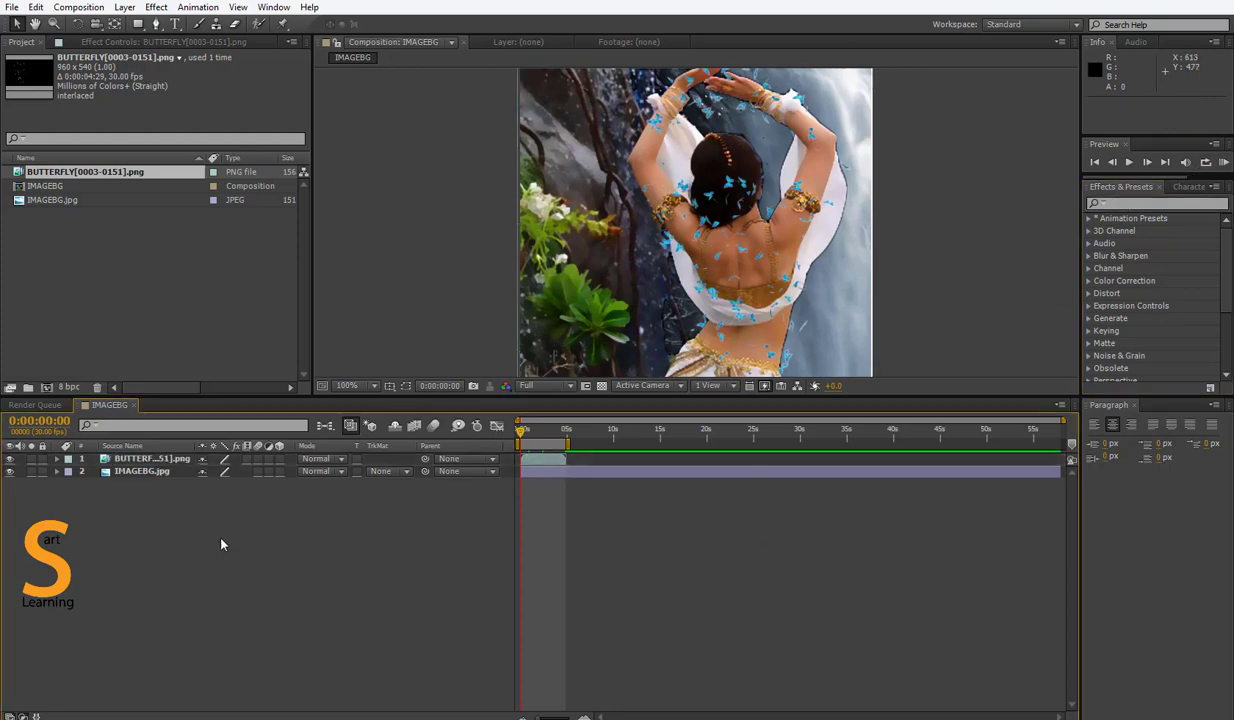
# - Find the Hue/Saturation effect and apply it to the butterfly sequence layer
pyautogui.rightClick(219, 540)
pyautogui.click(516, 507)
pyautogui.click(1131, 203)
pyautogui.write('hue')
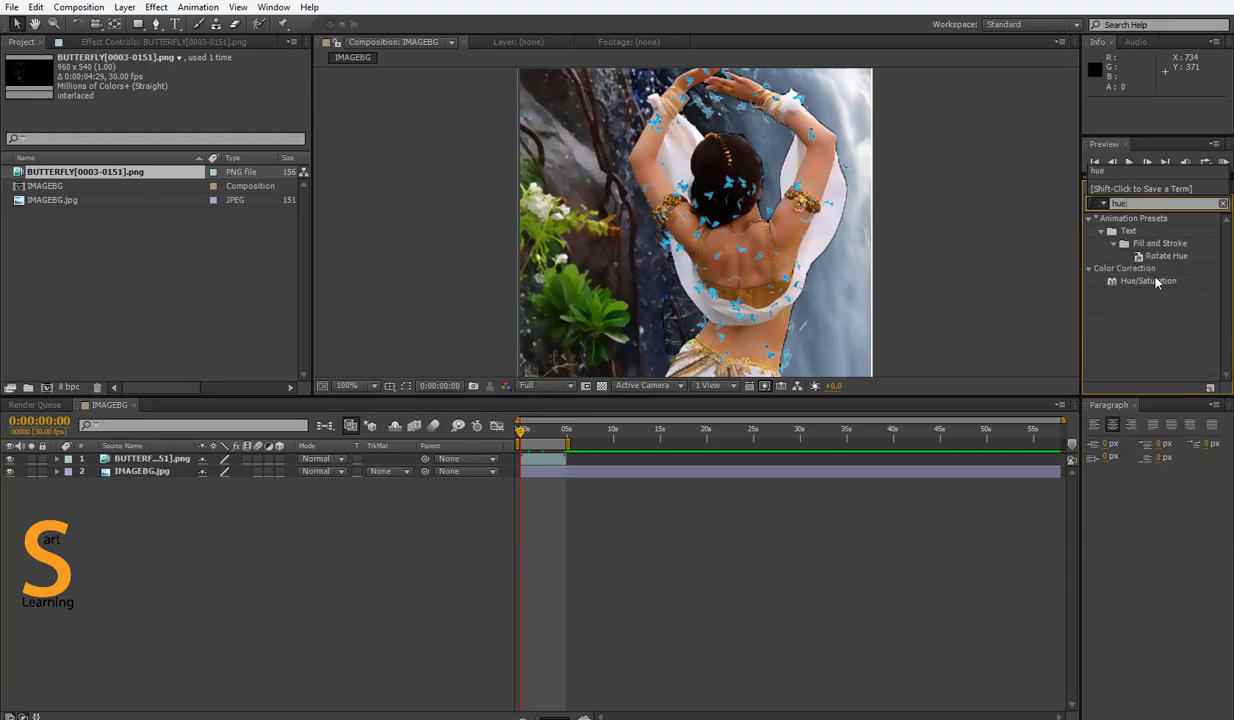
pyautogui.click(118, 42)
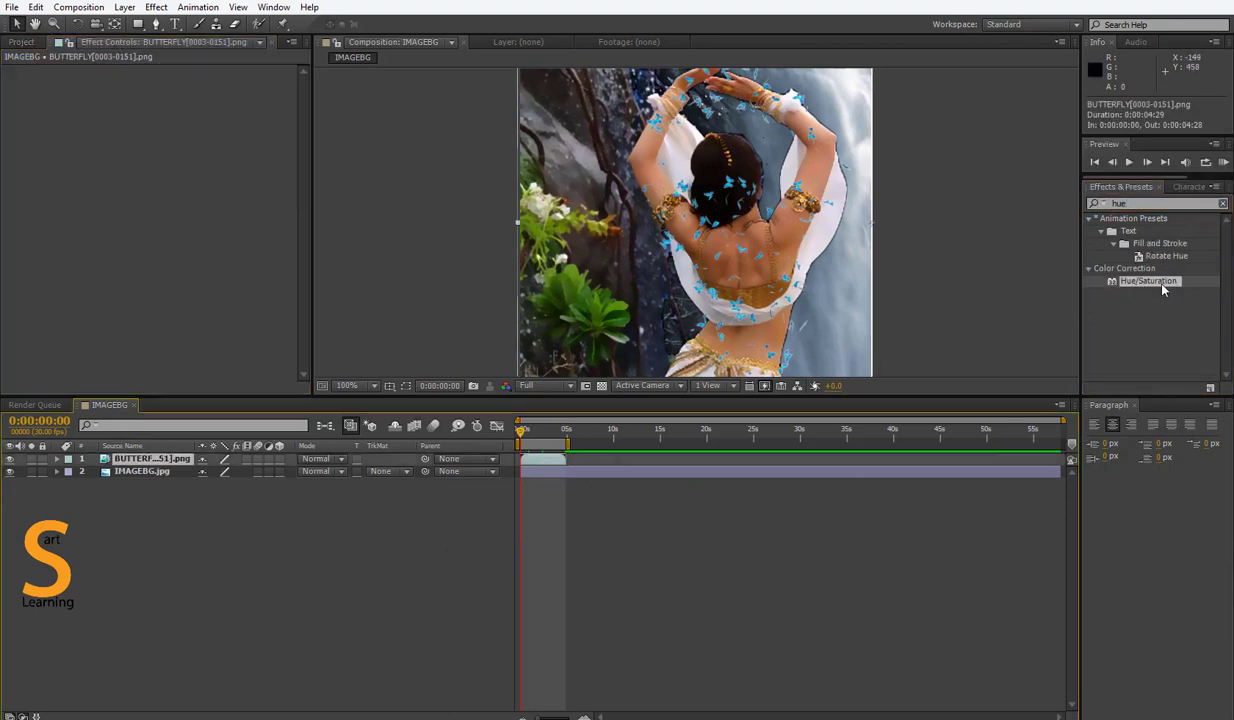
pyautogui.moveTo(1150, 282); pyautogui.dragTo(155, 171)
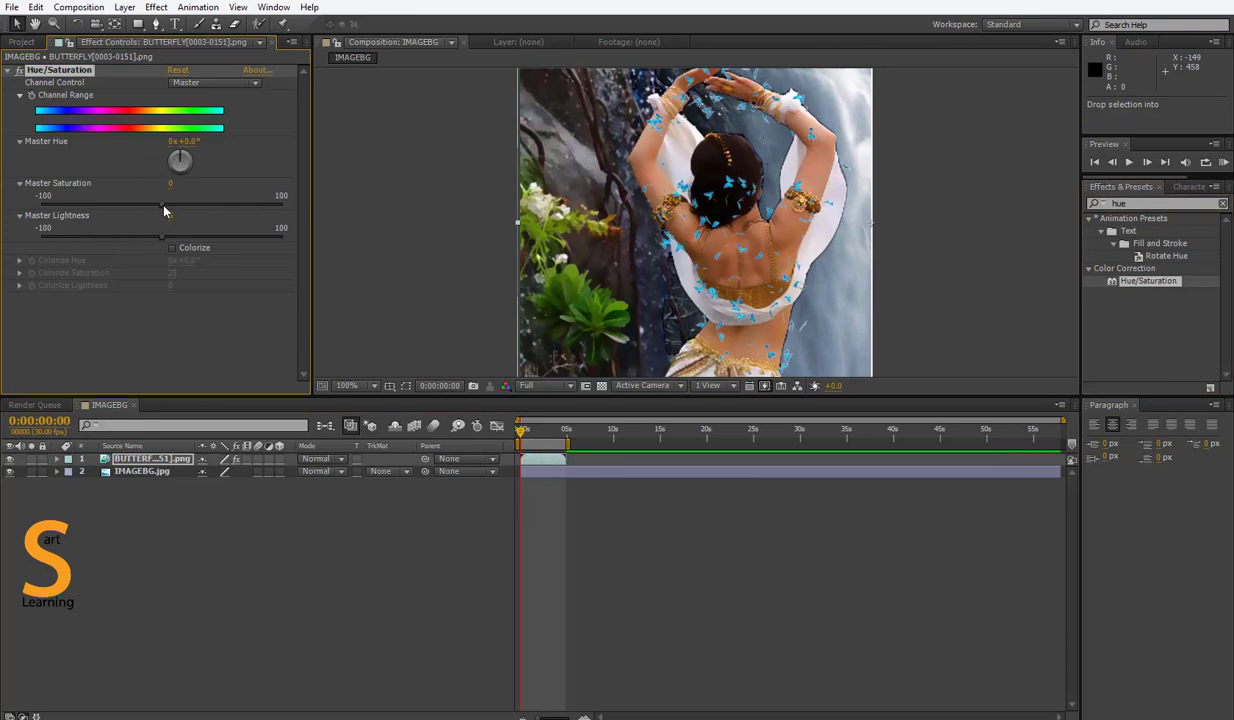
# - Set the butterflies' Master Saturation to 53 and Master Hue to 9°, and scrub the opening frames to check the color
pyautogui.moveTo(234, 206); pyautogui.dragTo(227, 208)
pyautogui.moveTo(186, 141); pyautogui.dragTo(193, 143)
pyautogui.moveTo(519, 430)
pyautogui.mouseDown()
pyautogui.moveTo(565, 435)
pyautogui.moveTo(521, 432)
pyautogui.mouseUp()
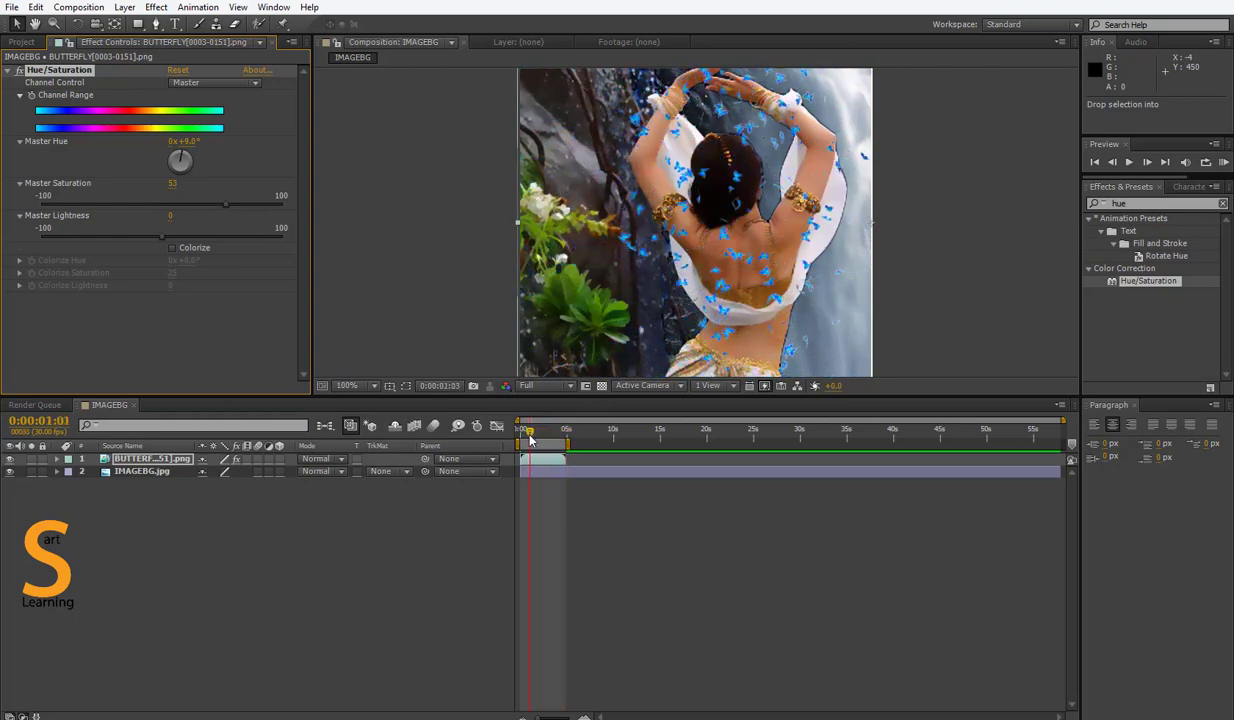
pyautogui.scroll(-2, 850, 222)
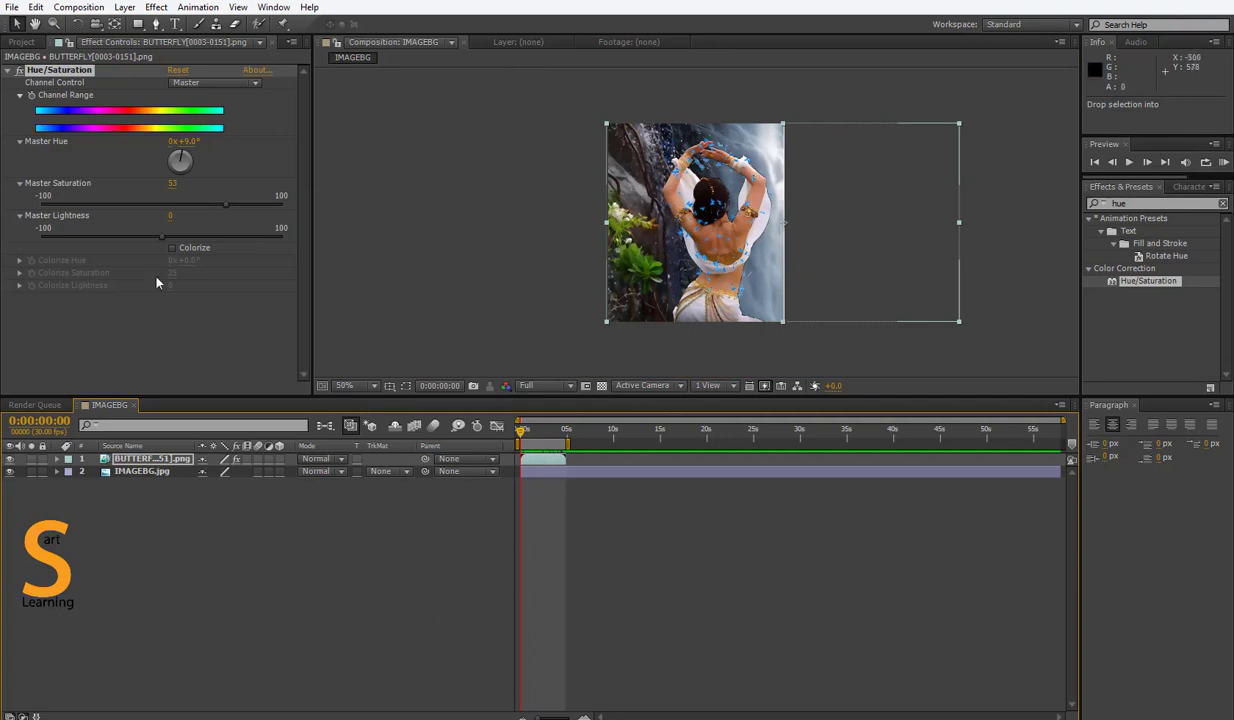
# - Find the Stylize Glow effect and add it to the butterfly layer below Hue/Saturation
pyautogui.moveTo(1129, 203); pyautogui.dragTo(1036, 205)
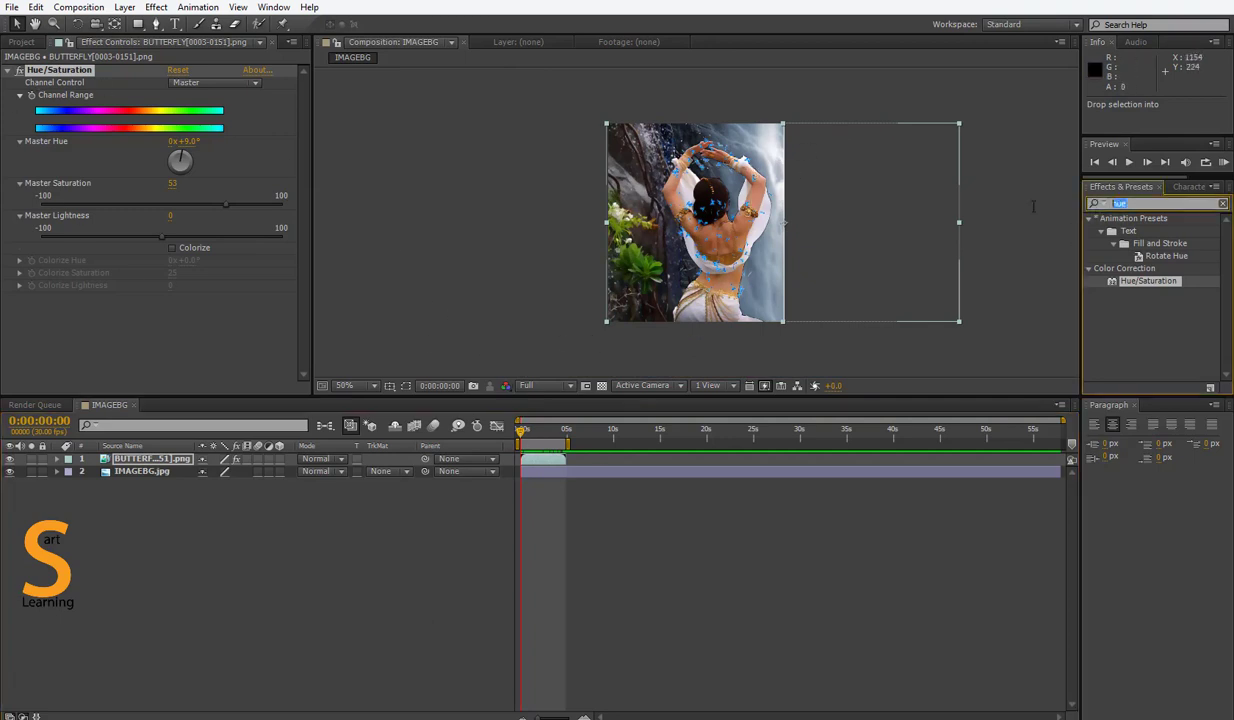
pyautogui.write('glo')
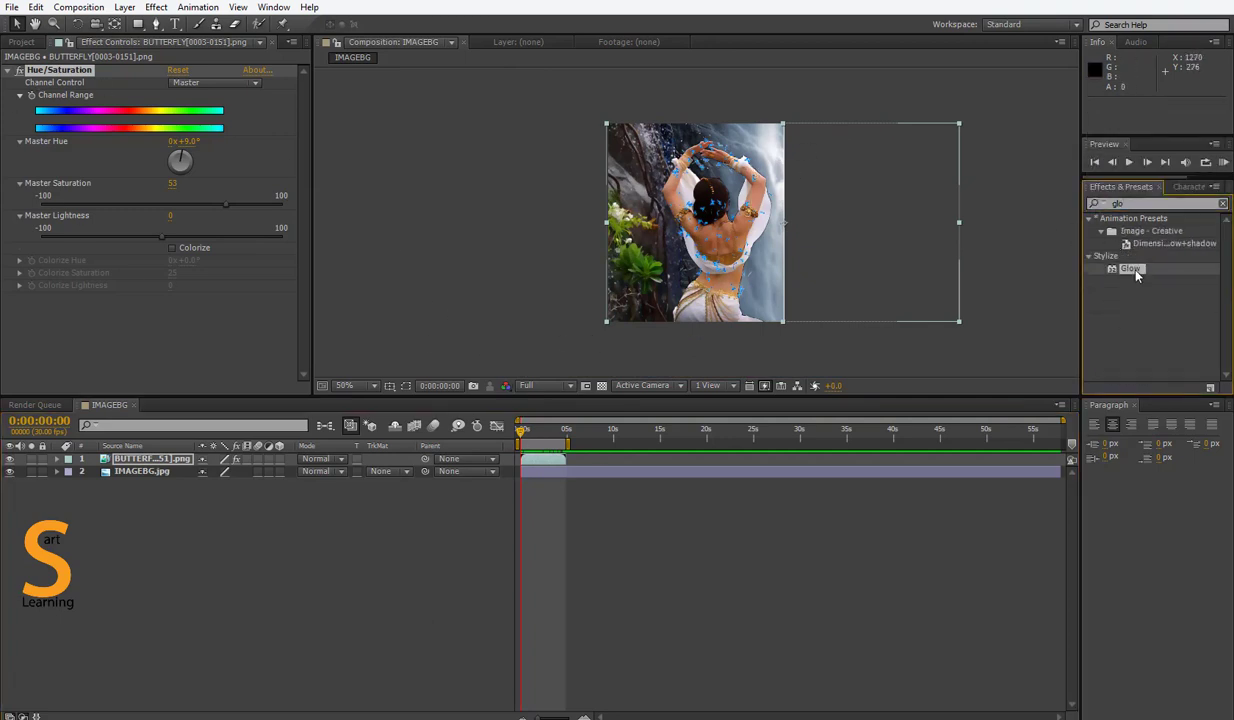
pyautogui.moveTo(1128, 268); pyautogui.dragTo(250, 290)
pyautogui.scroll(2, 645, 187)
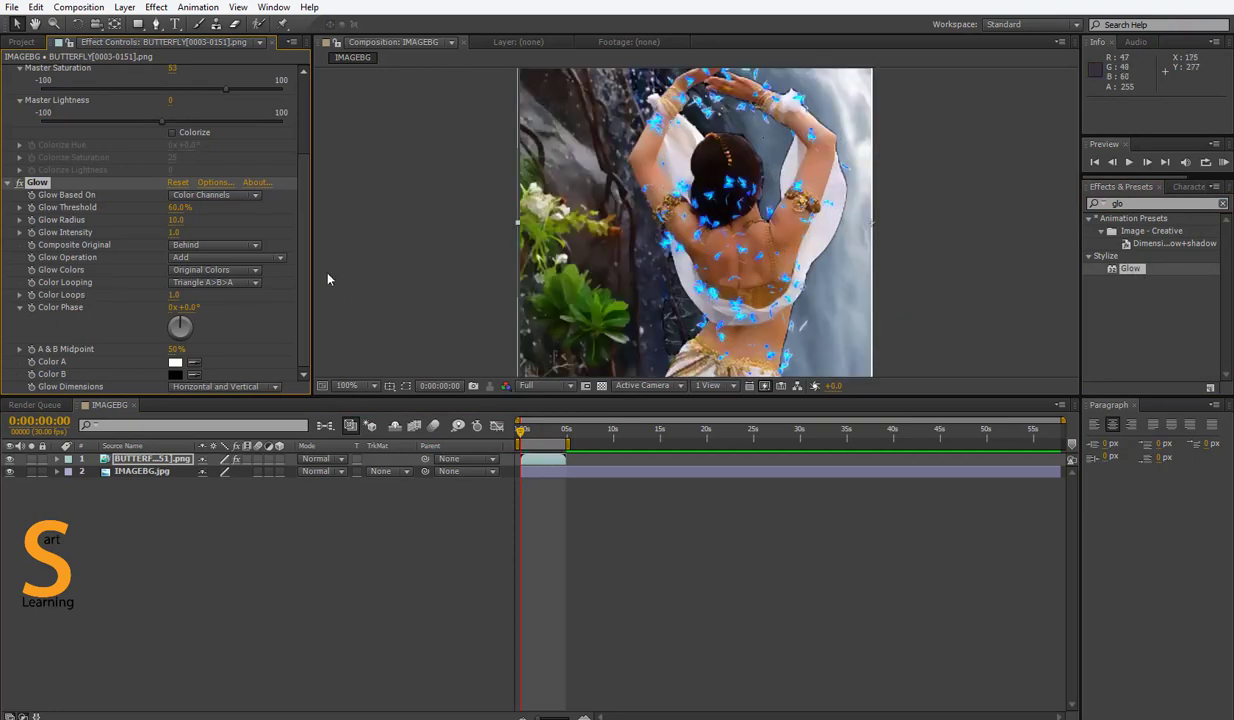
# - Set the Glow Threshold to 72.9% and Glow Radius to 9.0, and play the composition to preview the glowing butterflies
pyautogui.moveTo(170, 207); pyautogui.dragTo(215, 209)
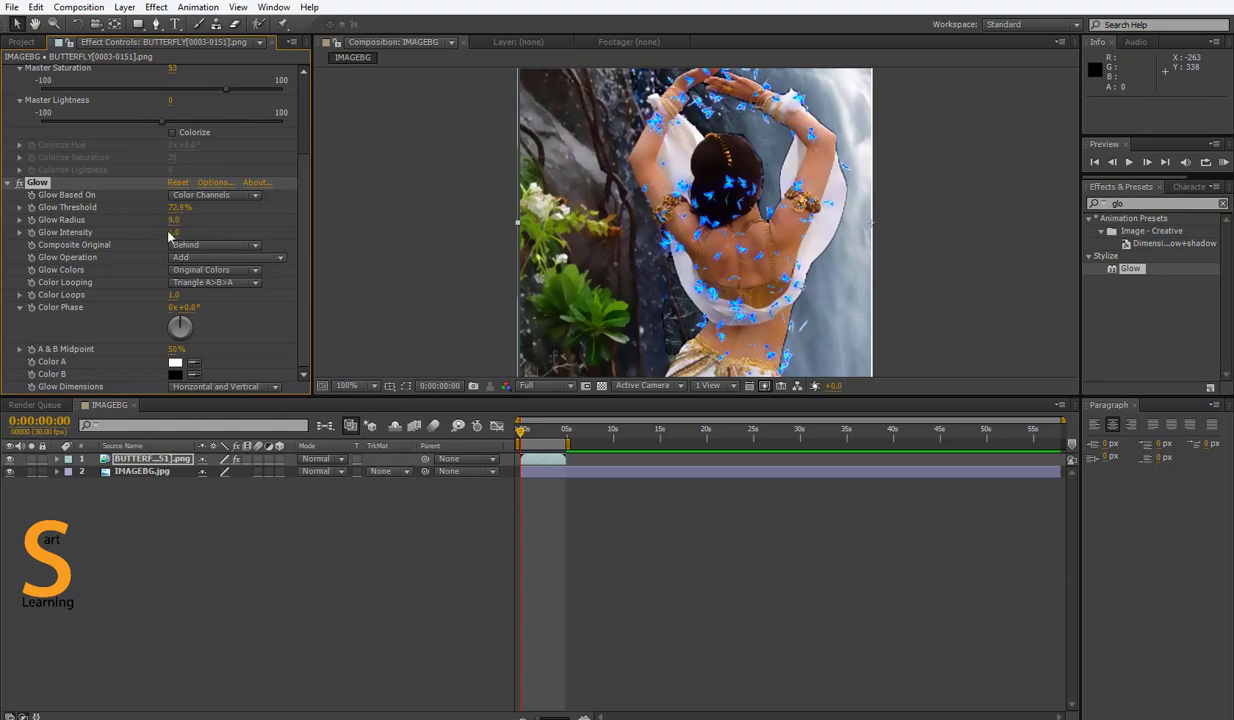
pyautogui.click(727, 603)
pyautogui.press('space')
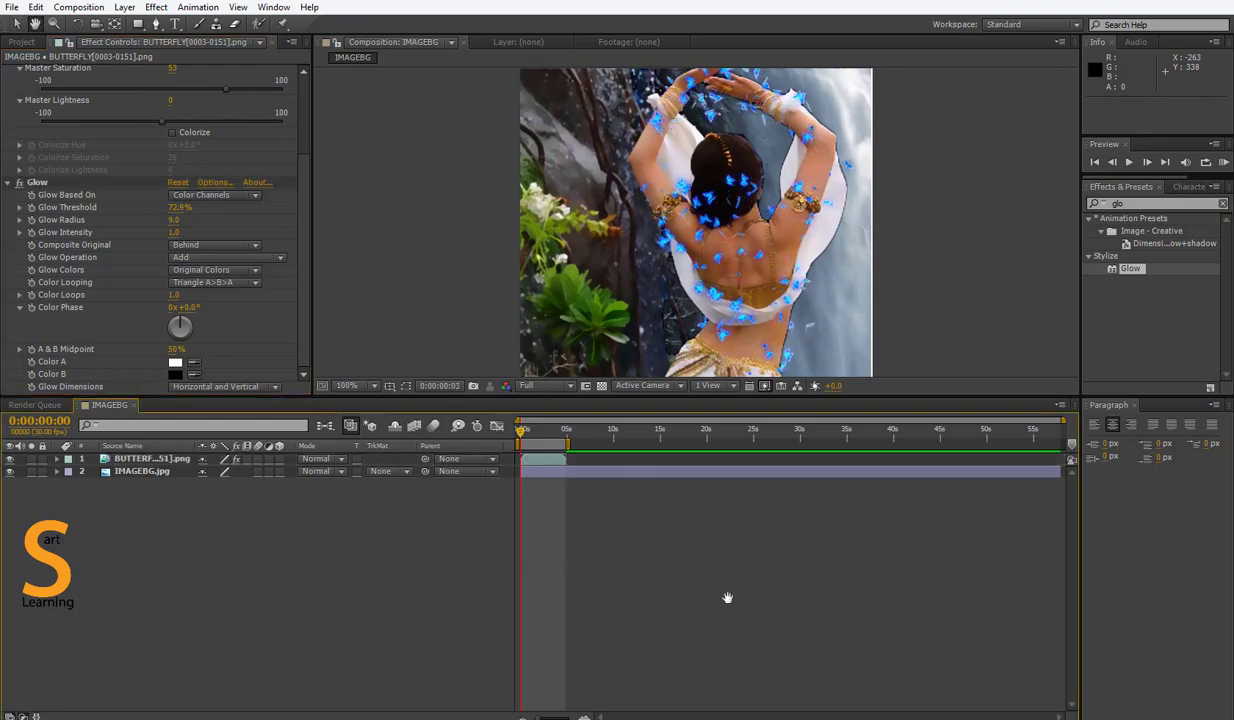